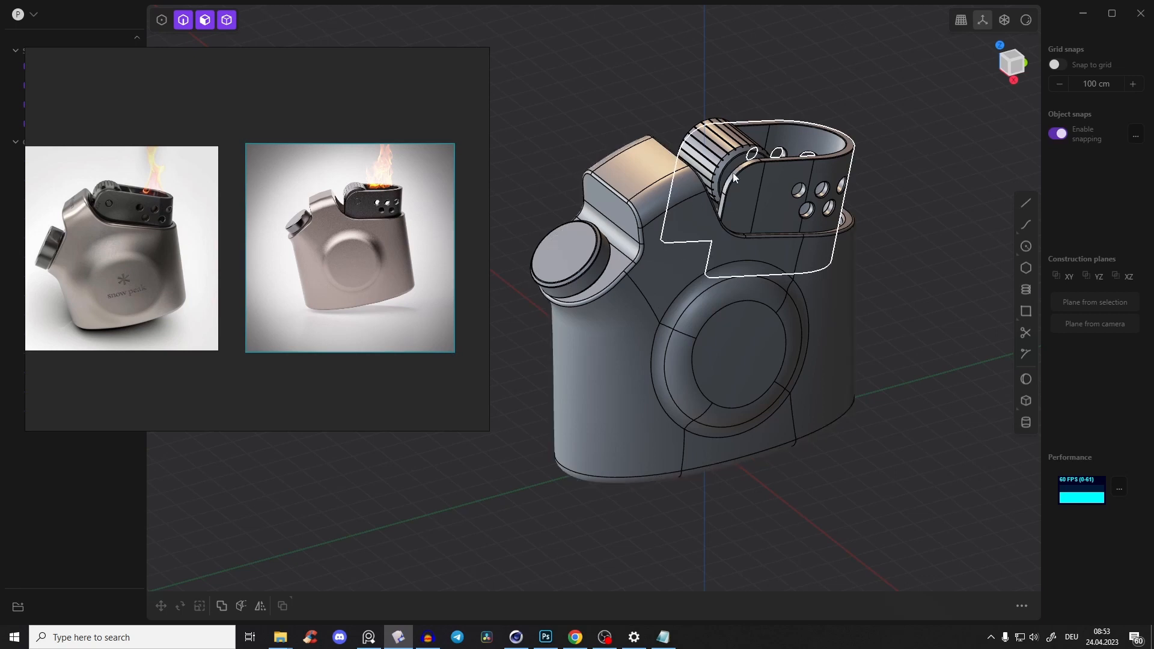
# Step: Hide the reference image board and show the whole lighter model unobstructed
pyautogui.click(437, 217)
pyautogui.moveTo(722, 228); pyautogui.dragTo(748, 215, button='middle')
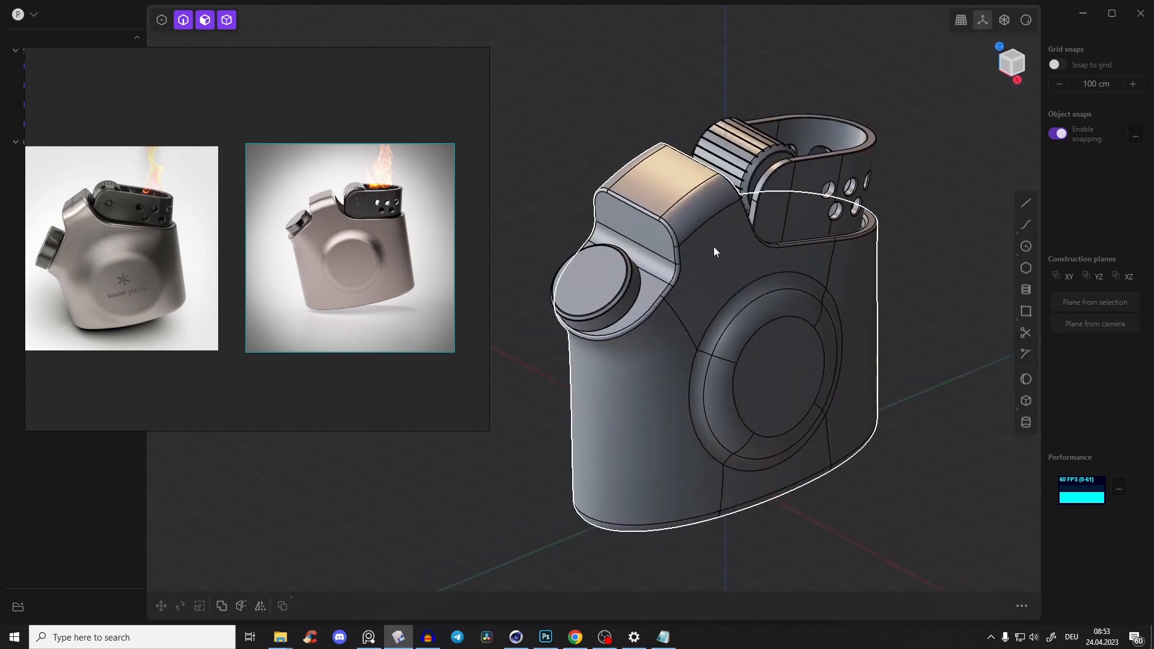
pyautogui.moveTo(707, 247); pyautogui.dragTo(720, 241, button='middle')
pyautogui.click(369, 640)
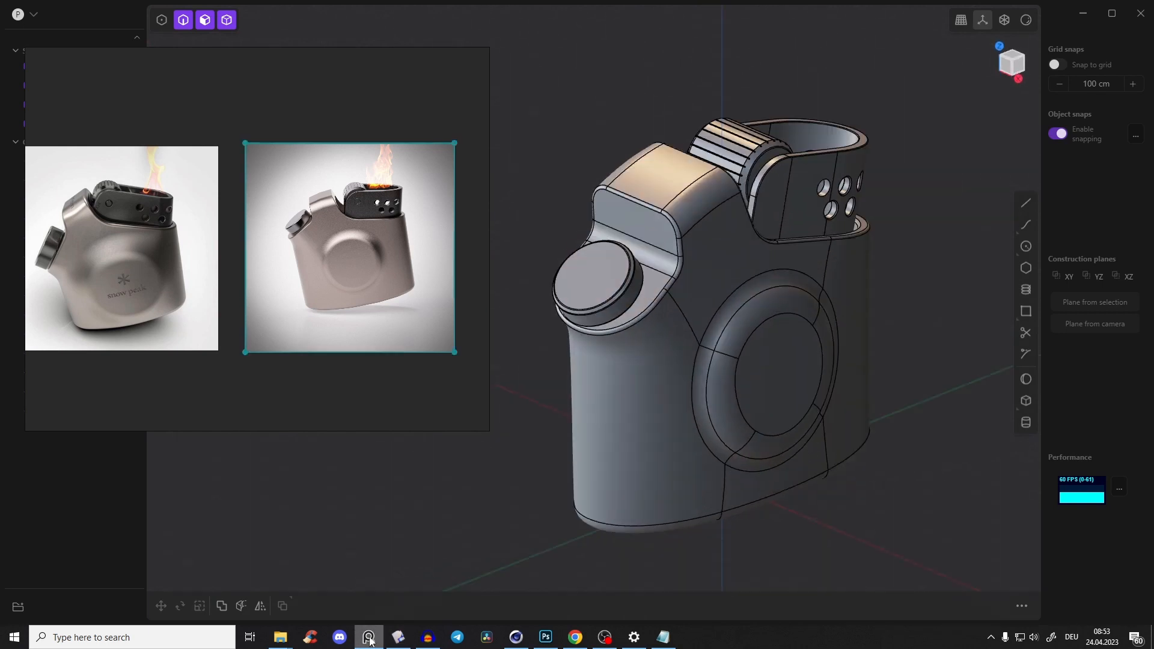
pyautogui.click(371, 640)
pyautogui.keyDown('shift'); pyautogui.moveTo(718, 285); pyautogui.dragTo(672, 243, button='middle'); pyautogui.keyUp('shift')
# Step: Start exporting the lighter model as a Wavefront OBJ file named lighter-export in the tutorial folder
pyautogui.click(34, 12)
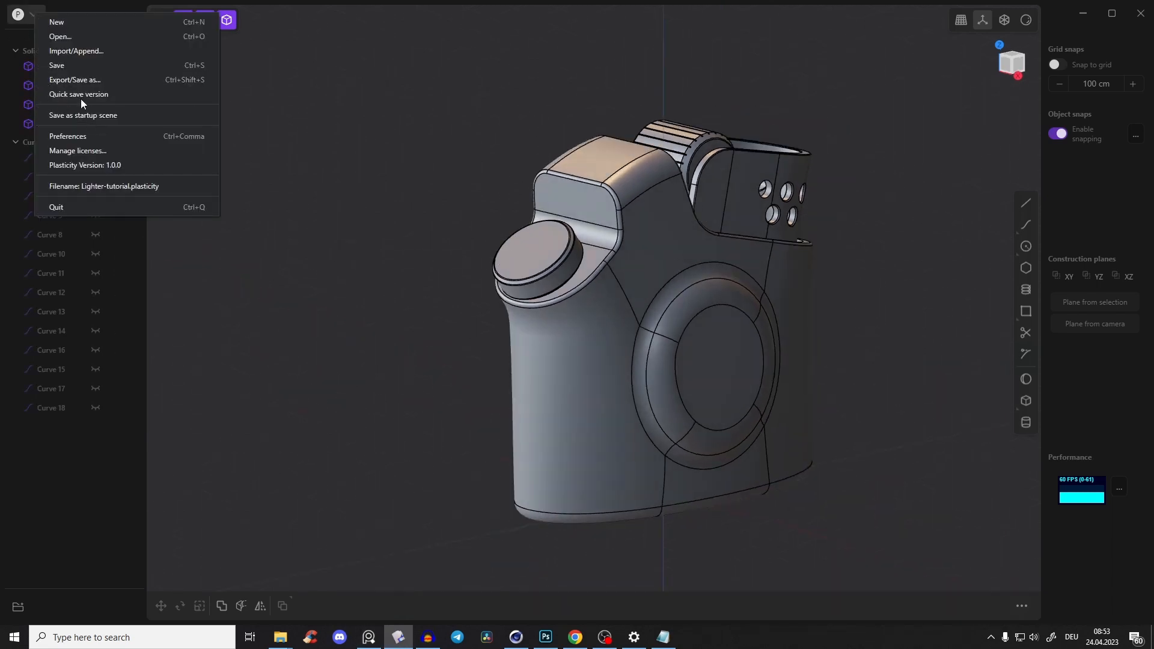
pyautogui.click(66, 78)
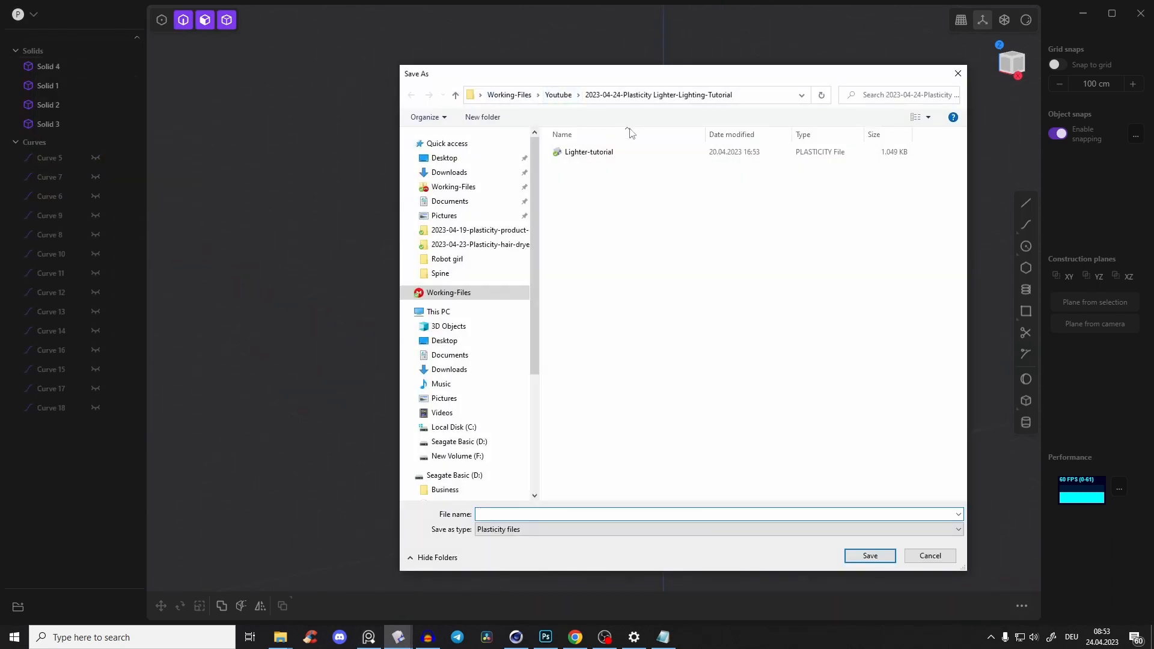
pyautogui.click(499, 529)
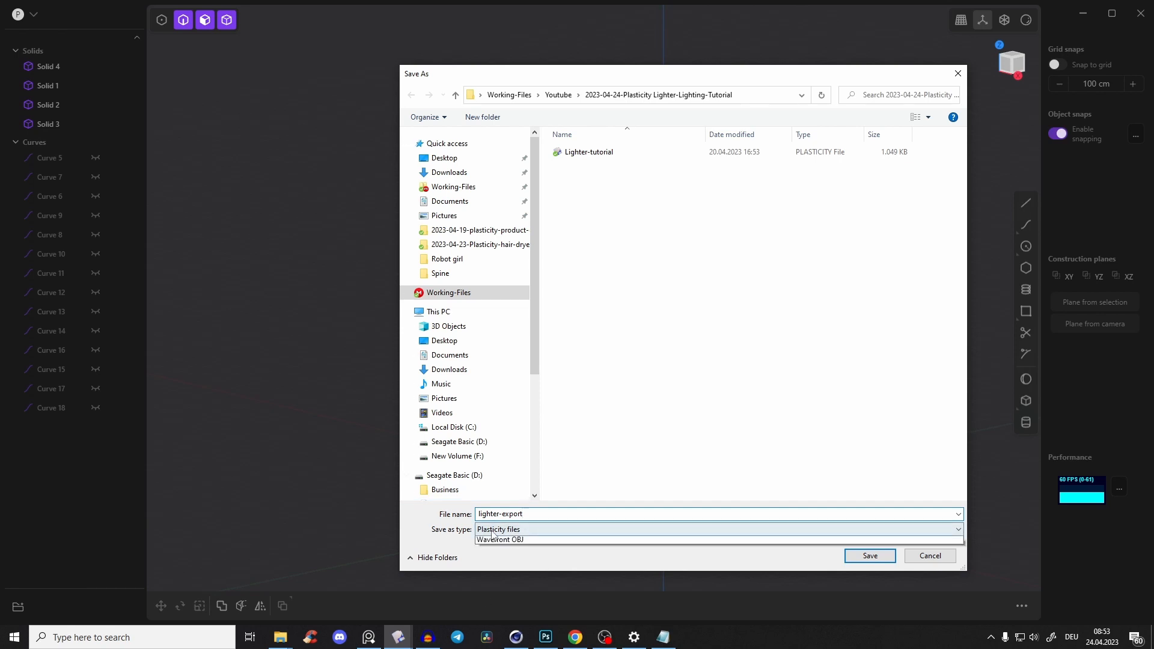
pyautogui.click(497, 580)
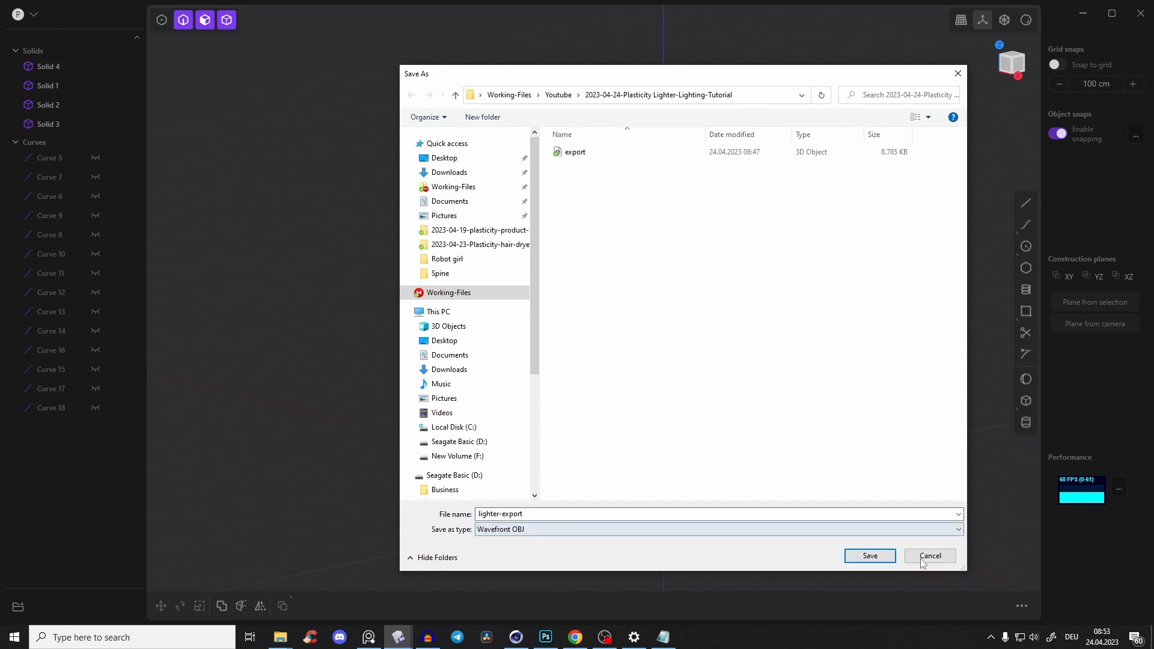
pyautogui.click(870, 556)
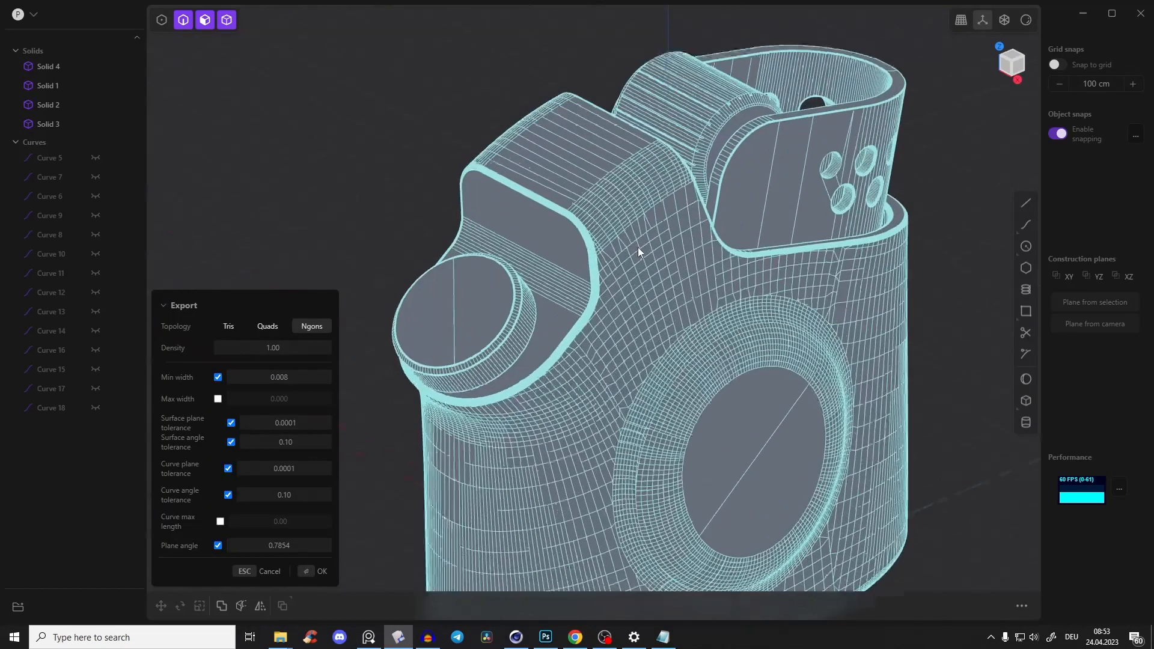
# Step: Set the topology of the exported lighter mesh to Tris
pyautogui.moveTo(654, 182); pyautogui.dragTo(646, 265, button='middle')
pyautogui.scroll(3, 645, 265)
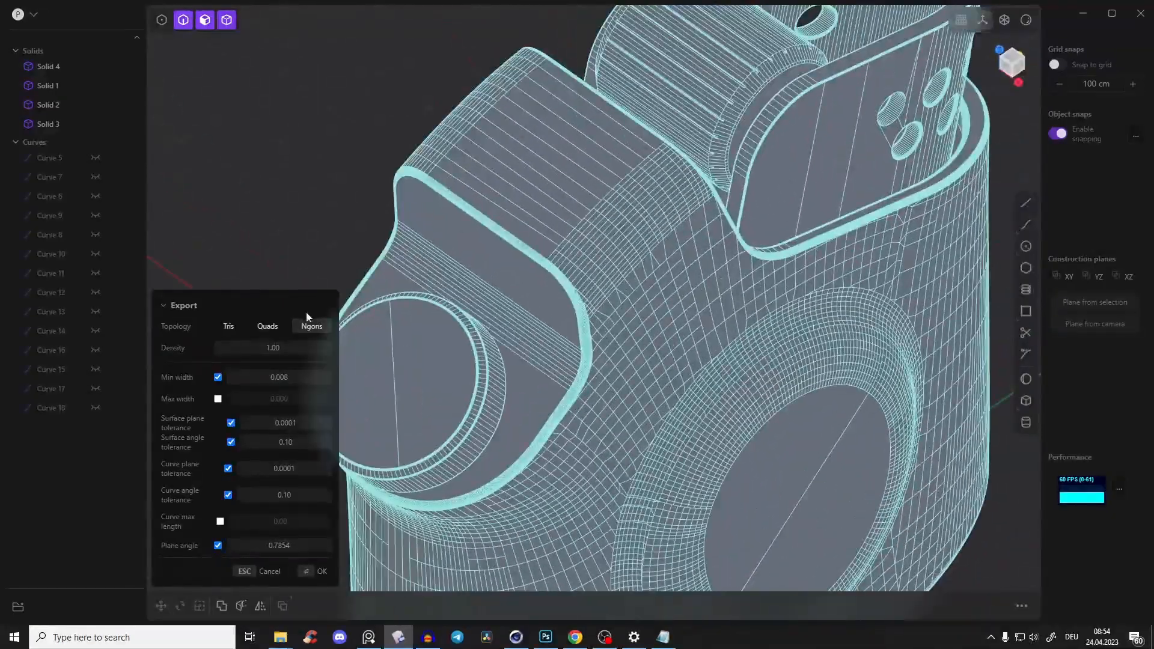
pyautogui.moveTo(739, 245); pyautogui.dragTo(703, 339, button='middle')
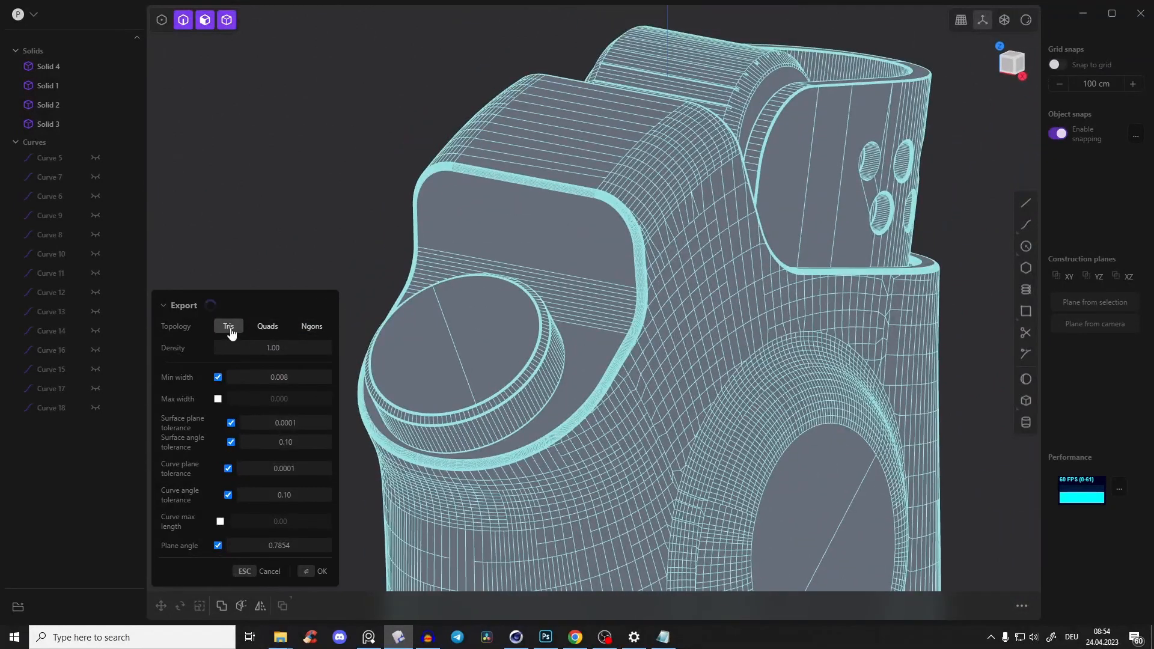
pyautogui.click(231, 332)
# Step: Examine the triangulated mesh around the body's rounded edges while trying lower densities and switching off the minimum width
pyautogui.scroll(3, 618, 208)
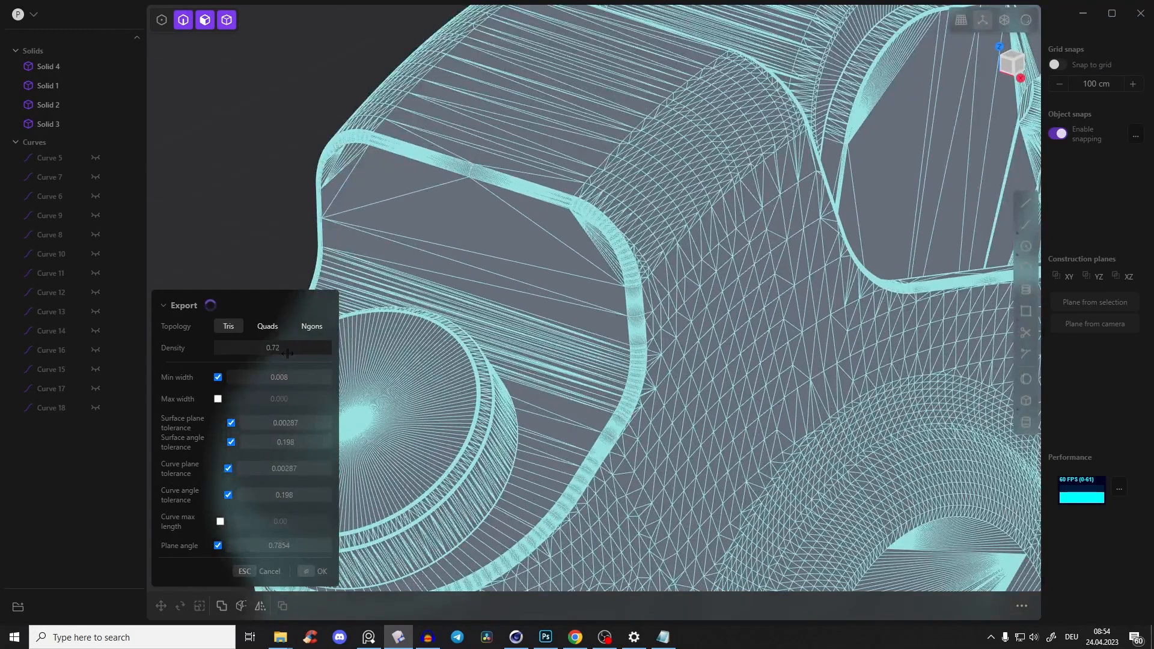
pyautogui.scroll(-3, 662, 235)
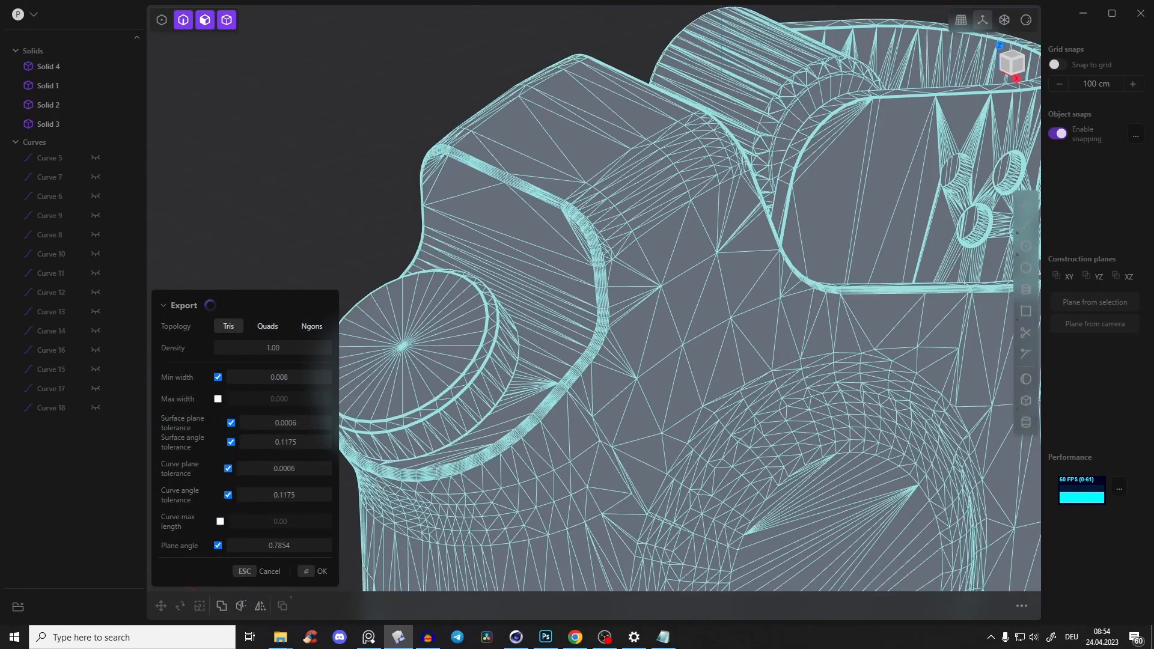
pyautogui.scroll(4, 762, 259)
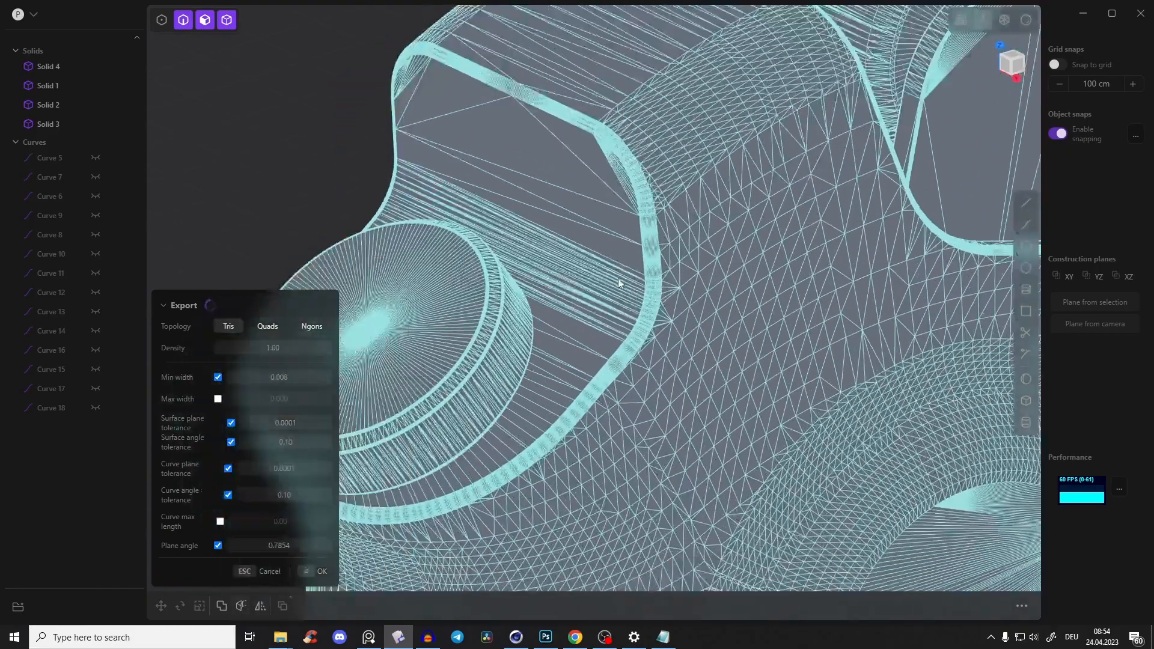
pyautogui.scroll(1, 619, 283)
pyautogui.scroll(-5, 692, 207)
pyautogui.moveTo(628, 255)
pyautogui.mouseDown(button='middle')
pyautogui.moveTo(711, 226)
pyautogui.moveTo(740, 325)
pyautogui.moveTo(637, 260)
pyautogui.mouseUp(button='middle')
pyautogui.scroll(3, 598, 207)
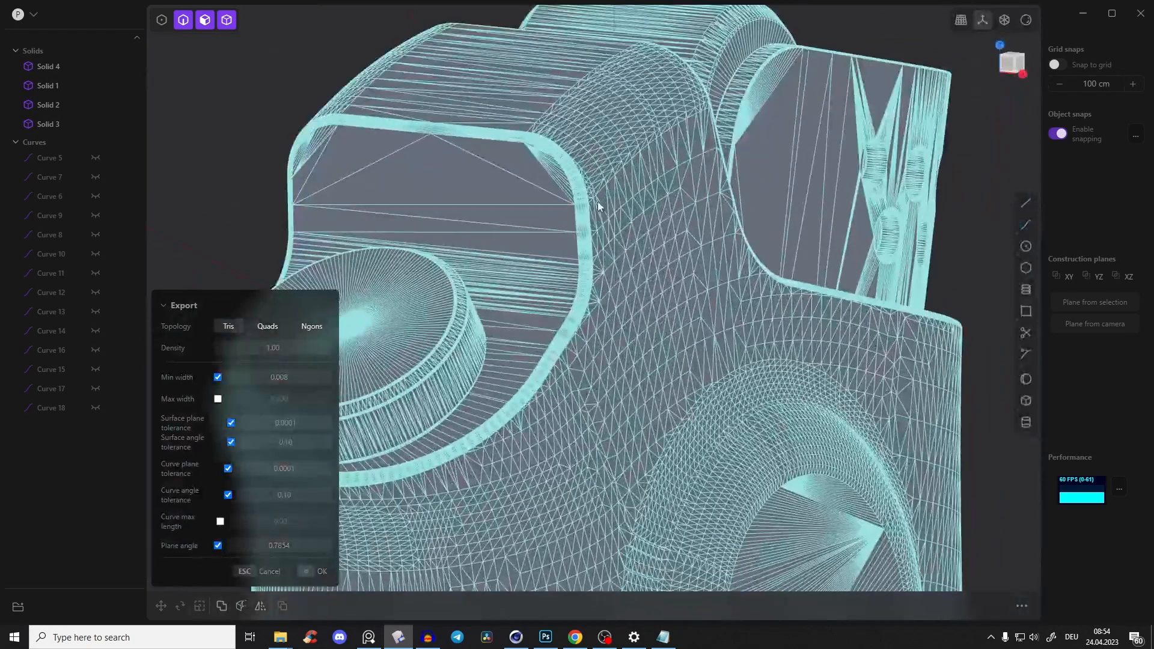
pyautogui.scroll(5, 598, 206)
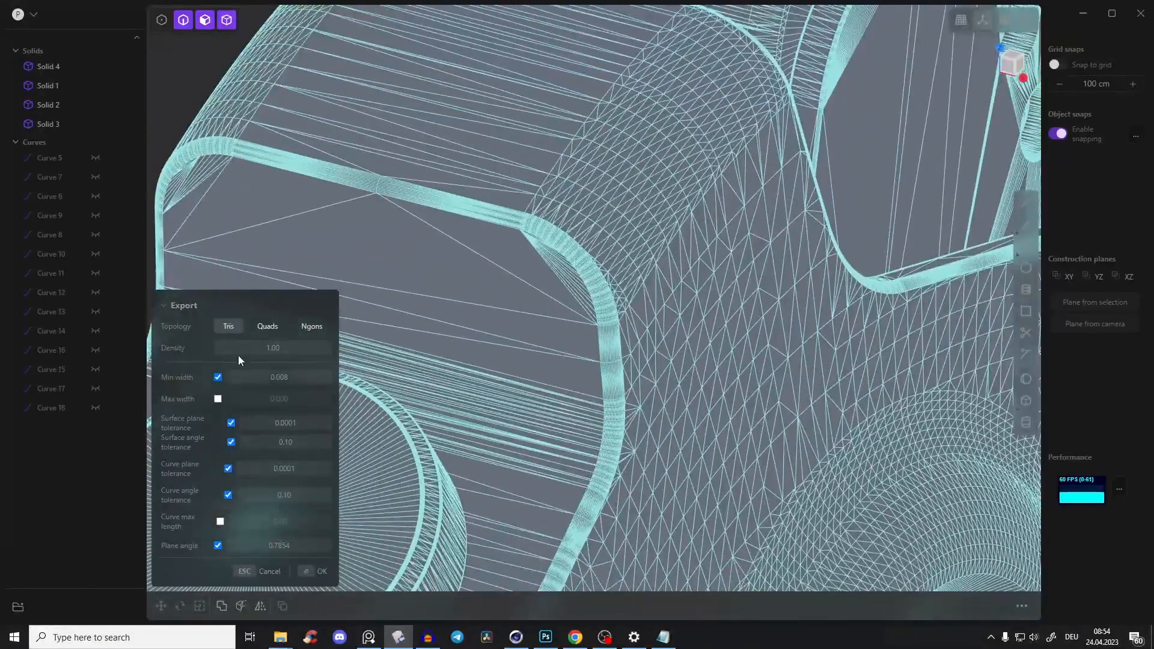
pyautogui.scroll(5, 436, 196)
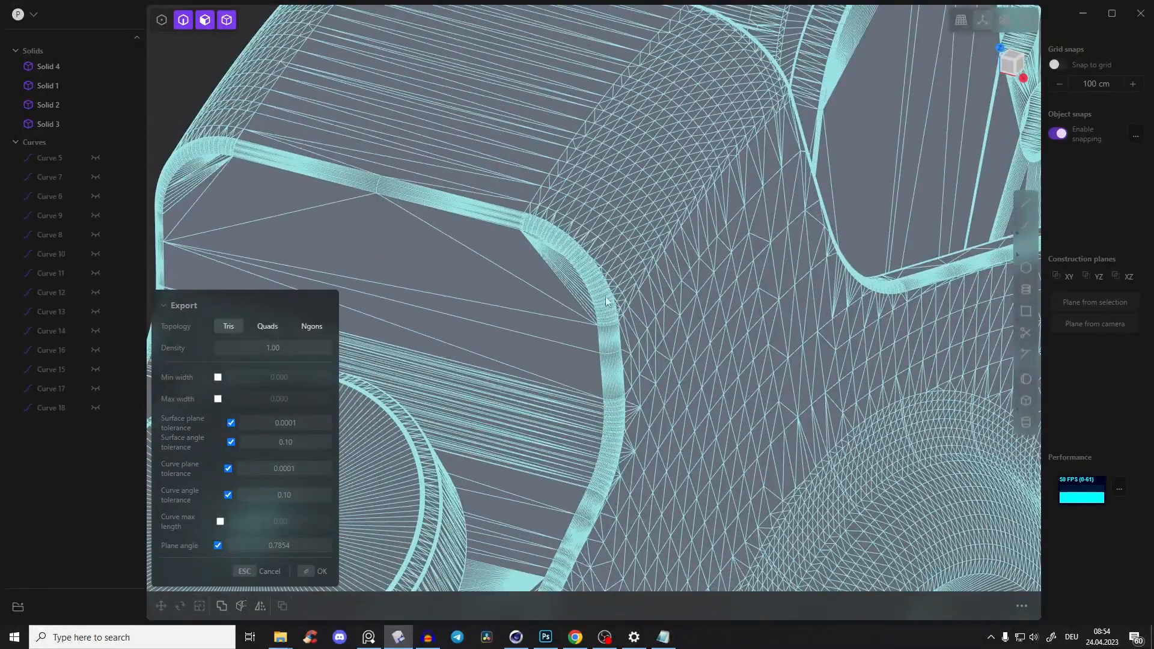
# Step: Set the export minimum width to 0.027 and check the triangles on the rounded edge
pyautogui.scroll(2, 546, 232)
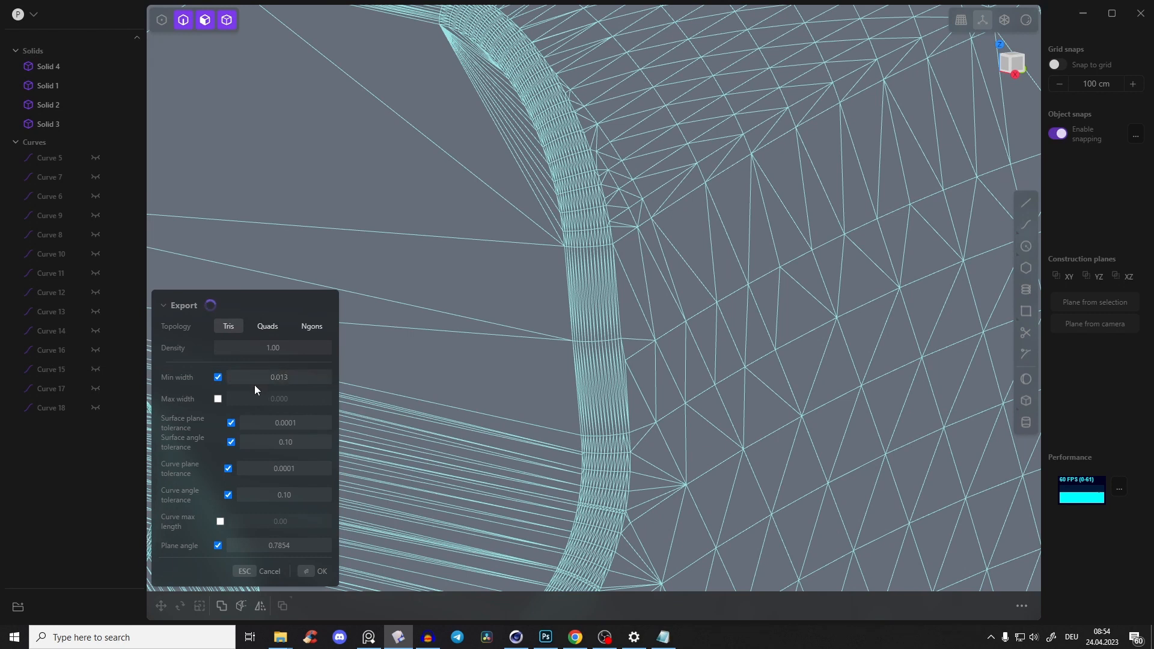
pyautogui.moveTo(254, 386); pyautogui.dragTo(233, 380)
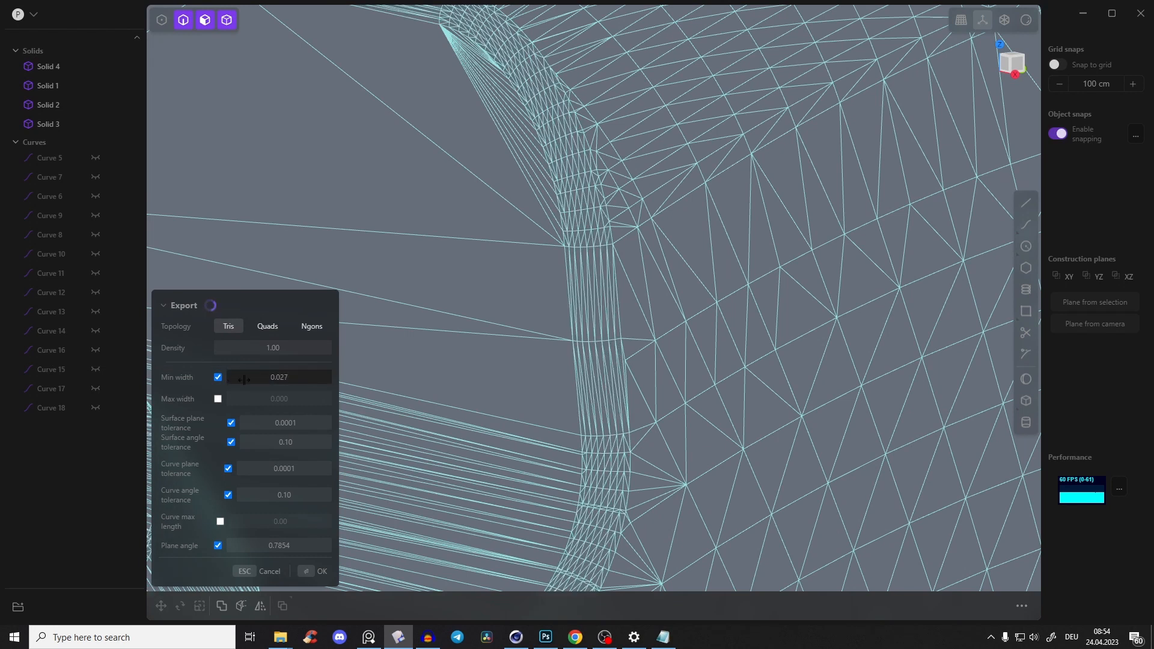
pyautogui.moveTo(567, 170); pyautogui.dragTo(772, 454, button='middle')
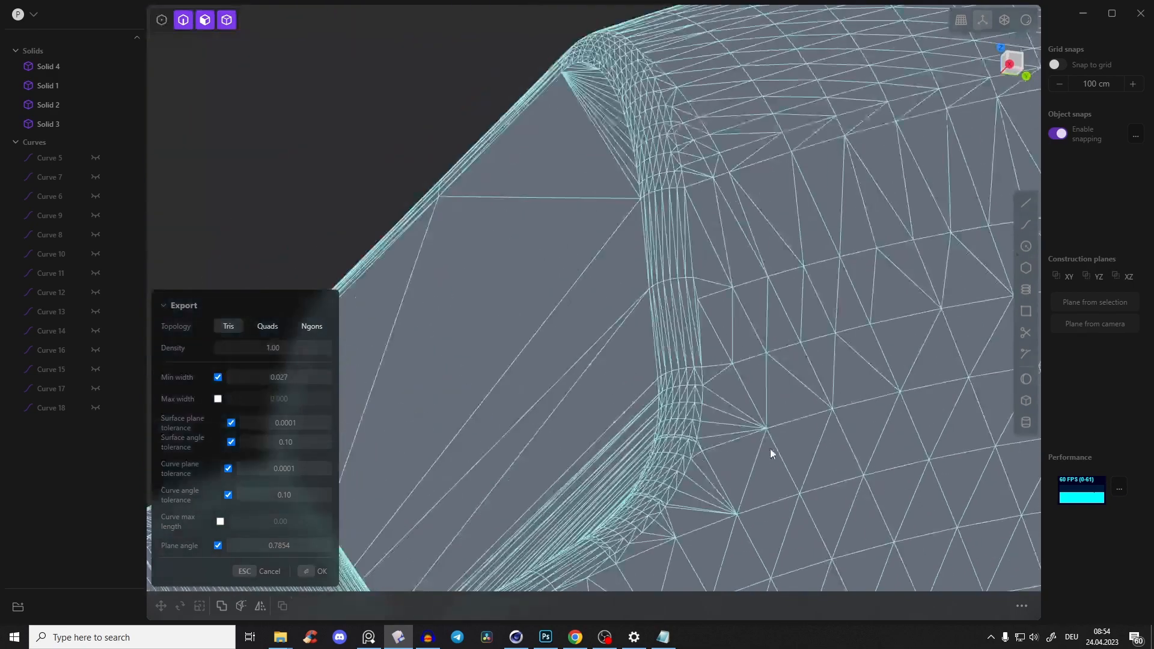
# Step: Lower the export mesh density to 0.94 and finish exporting the lighter
pyautogui.moveTo(644, 125); pyautogui.dragTo(561, 312, button='middle')
pyautogui.moveTo(302, 347); pyautogui.dragTo(315, 338)
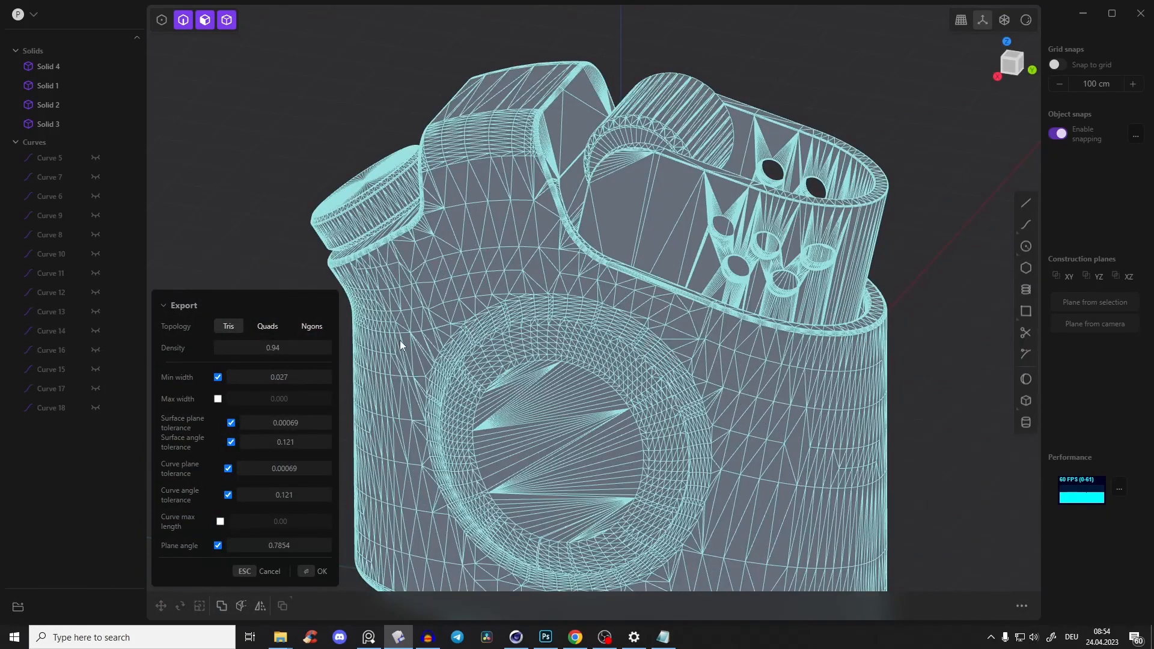
pyautogui.moveTo(475, 333); pyautogui.dragTo(541, 336, button='middle')
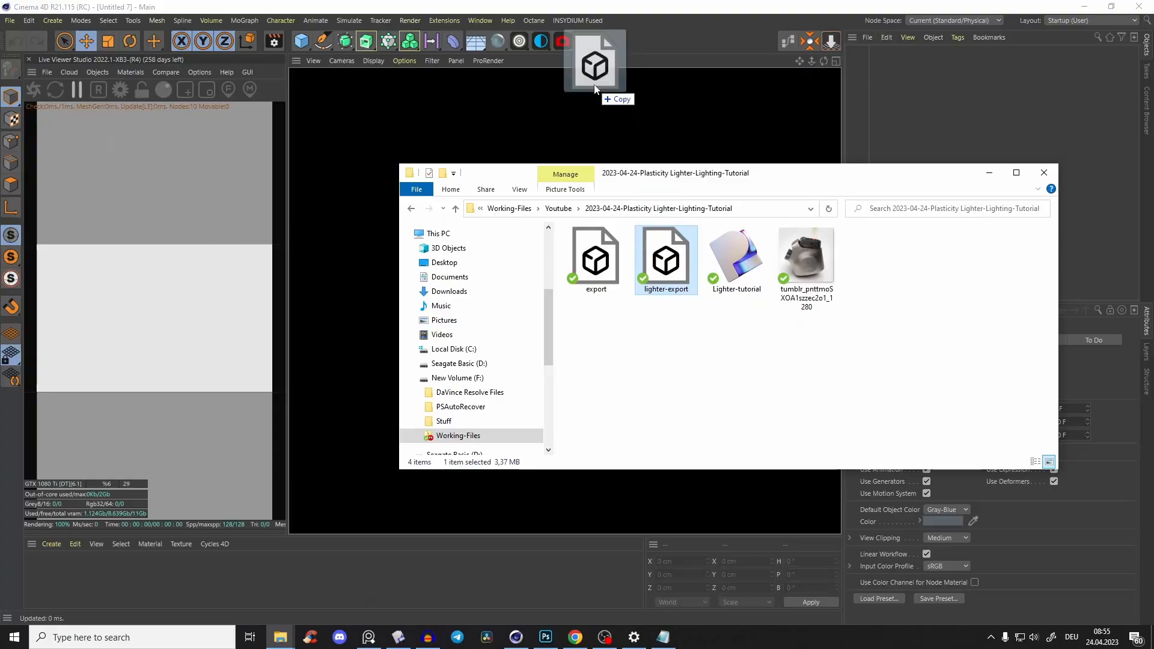
# Step: Switch to Cinema 4D and import the lighter-export OBJ file from the tutorial folder
pyautogui.moveTo(595, 61); pyautogui.dragTo(580, 125)
pyautogui.click(565, 290)
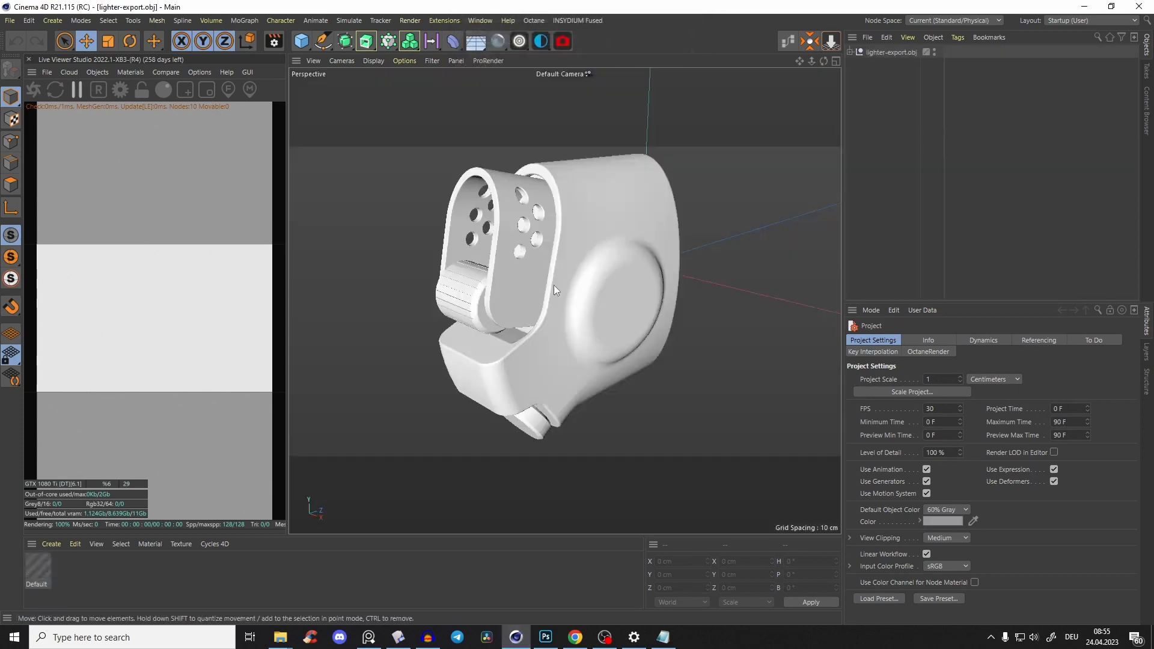
# Step: Check the imported lighter's triangulation with shading lines on, and return to plain Gouraud shading
pyautogui.click(879, 53)
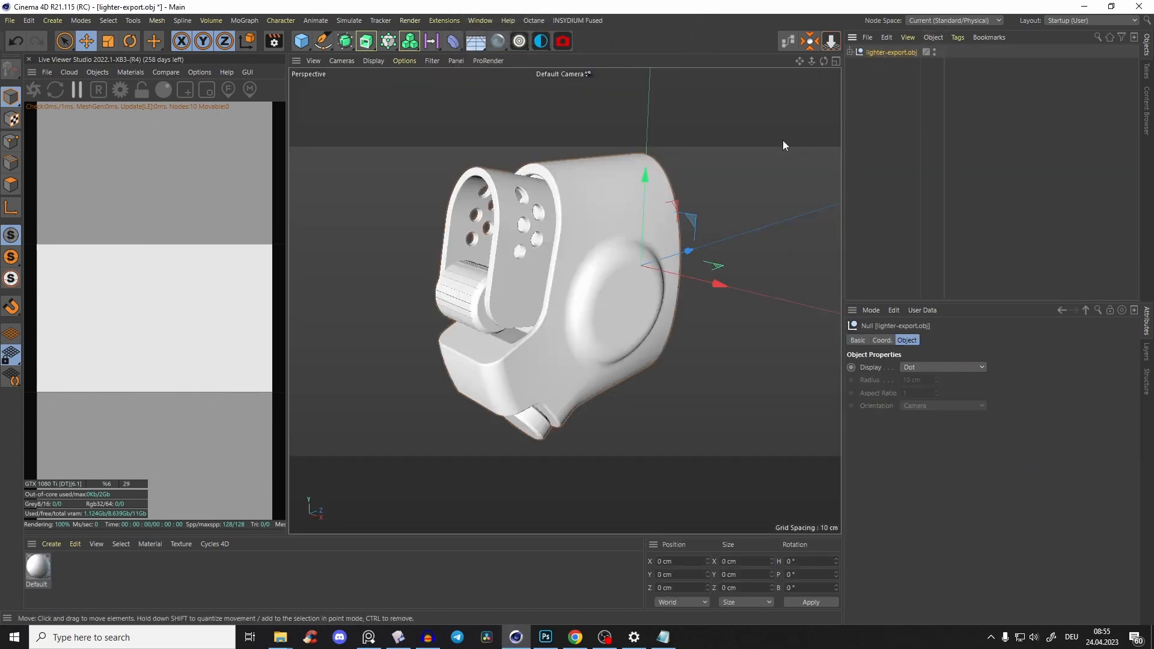
pyautogui.press('n')
pyautogui.press('b')
pyautogui.scroll(5, 582, 246)
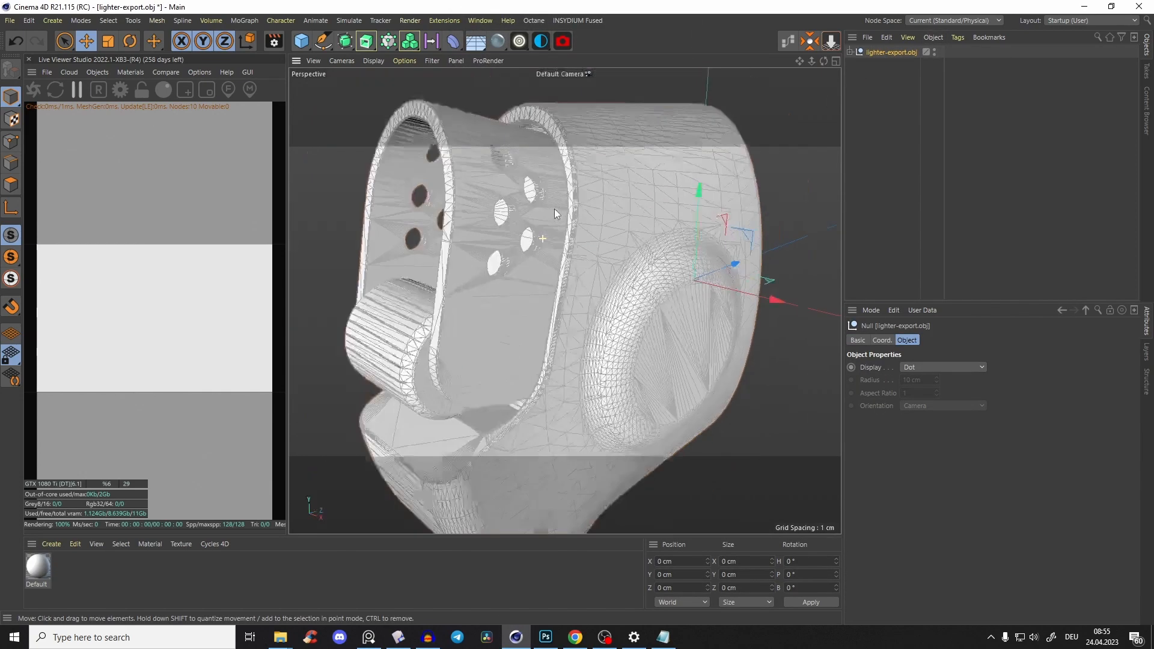
pyautogui.press('n')
pyautogui.press('a')
# Step: Delete the Default material that came with the imported lighter
pyautogui.click(391, 519)
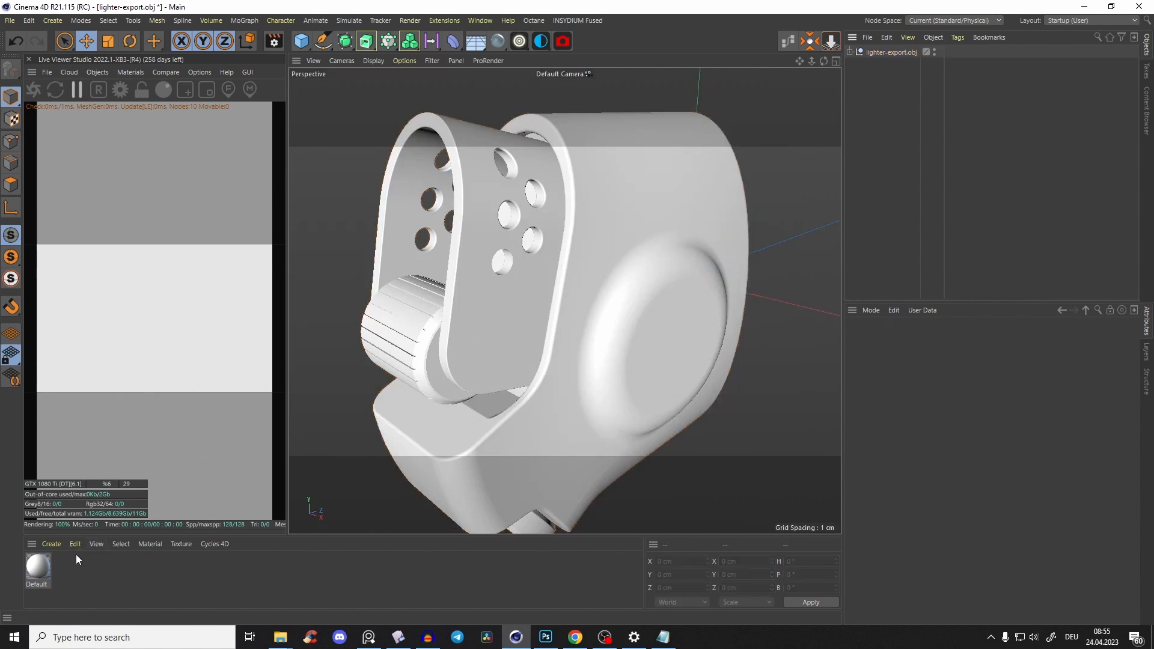
pyautogui.click(38, 567)
pyautogui.press('Delete')
# Step: Rotate the imported lighter so it stands upright, with P at -90° and B at 90°
pyautogui.click(588, 273)
pyautogui.press('r')
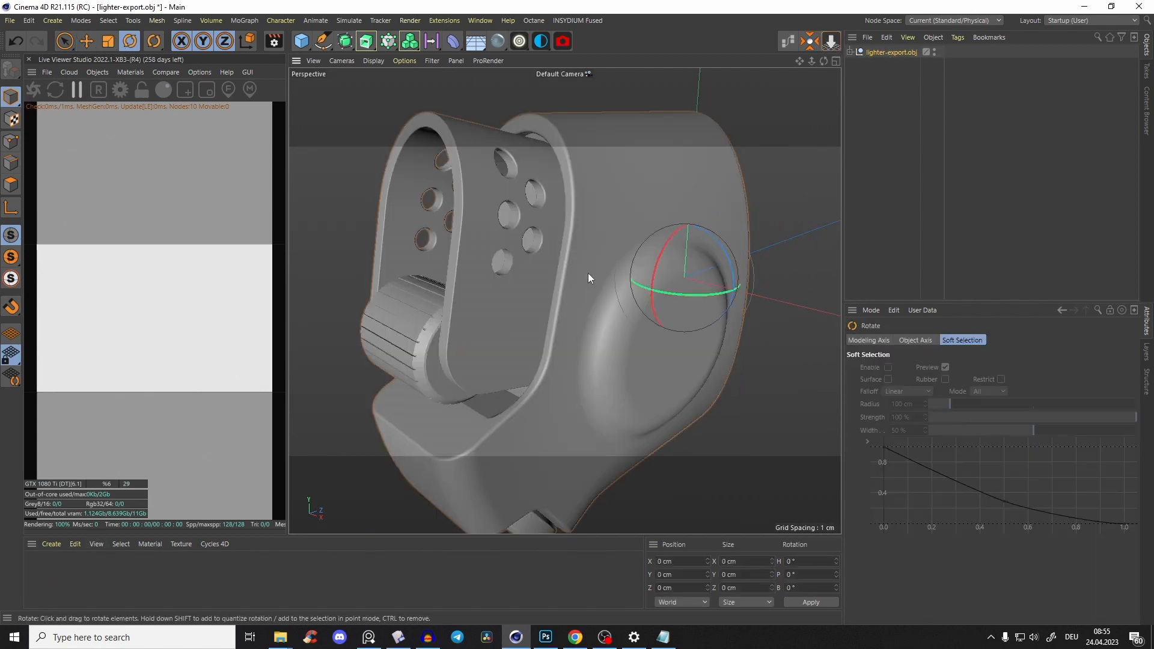
pyautogui.moveTo(658, 257); pyautogui.dragTo(718, 163)
# Step: Set the render output to a square format 2000 pixels wide and save the scene as lighting-lighter.c4d
pyautogui.hotkey('ctrl', 'b')
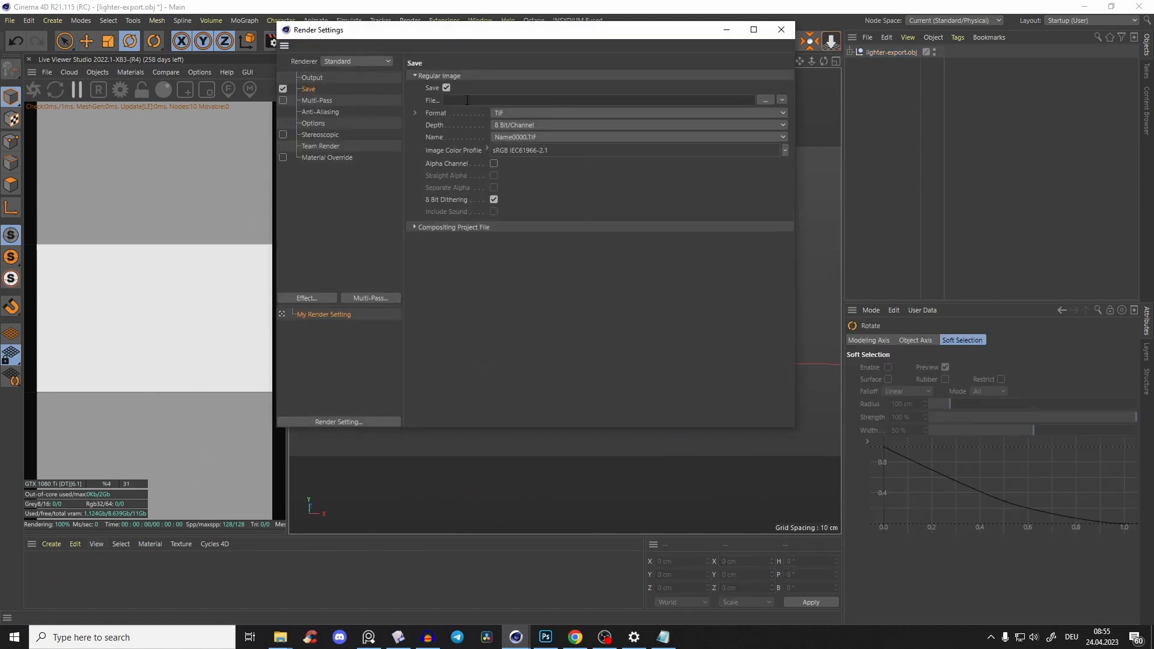
pyautogui.click(312, 77)
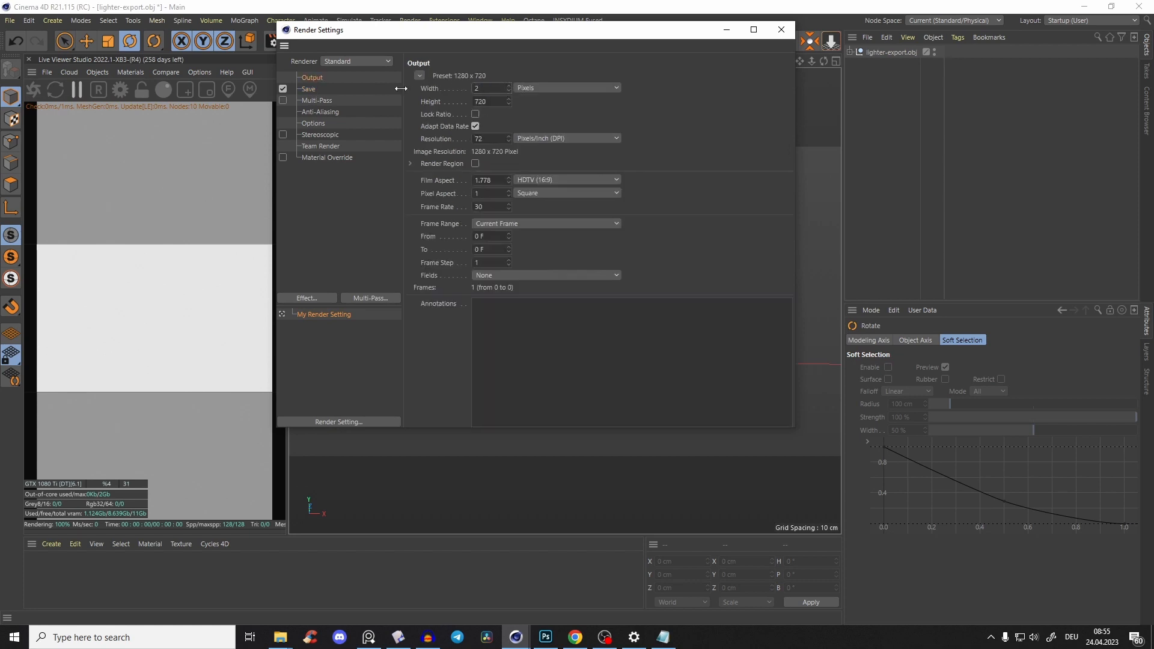
pyautogui.write('2000')
pyautogui.press('Return')
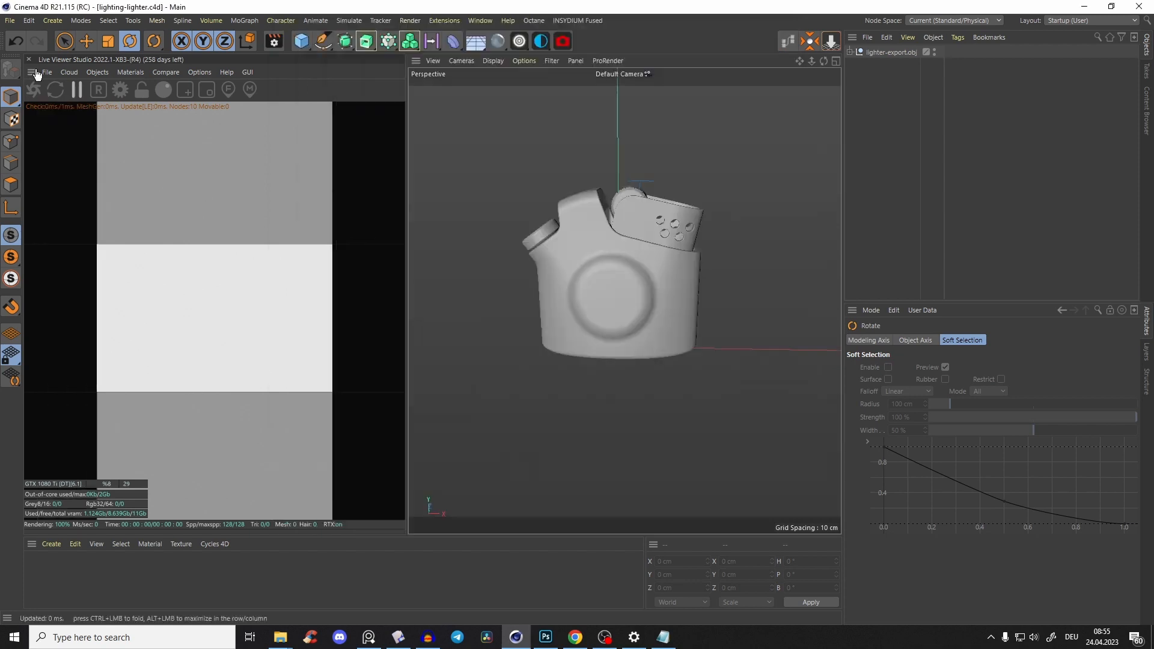
# Step: Start the Octane live render and frame the lighter at an angle from slightly above
pyautogui.click(34, 88)
pyautogui.keyDown('alt'); pyautogui.moveTo(678, 274); pyautogui.dragTo(630, 280); pyautogui.keyUp('alt')
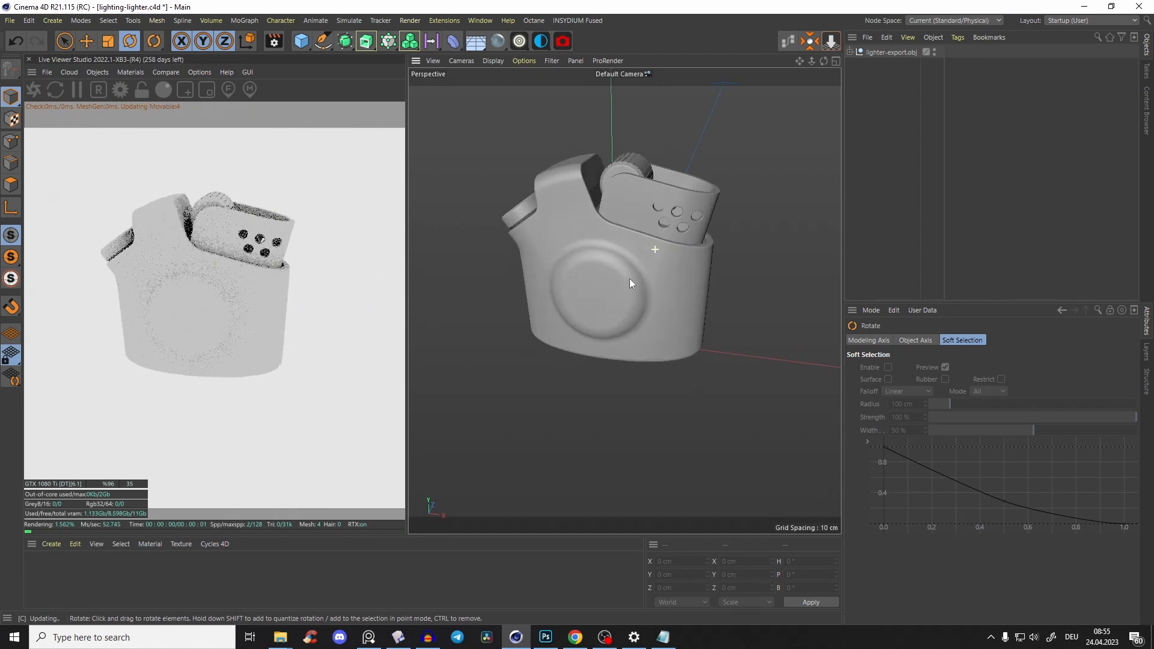
pyautogui.scroll(-5, 640, 235)
pyautogui.scroll(4, 640, 233)
pyautogui.keyDown('alt'); pyautogui.moveTo(641, 232); pyautogui.dragTo(606, 257); pyautogui.keyUp('alt')
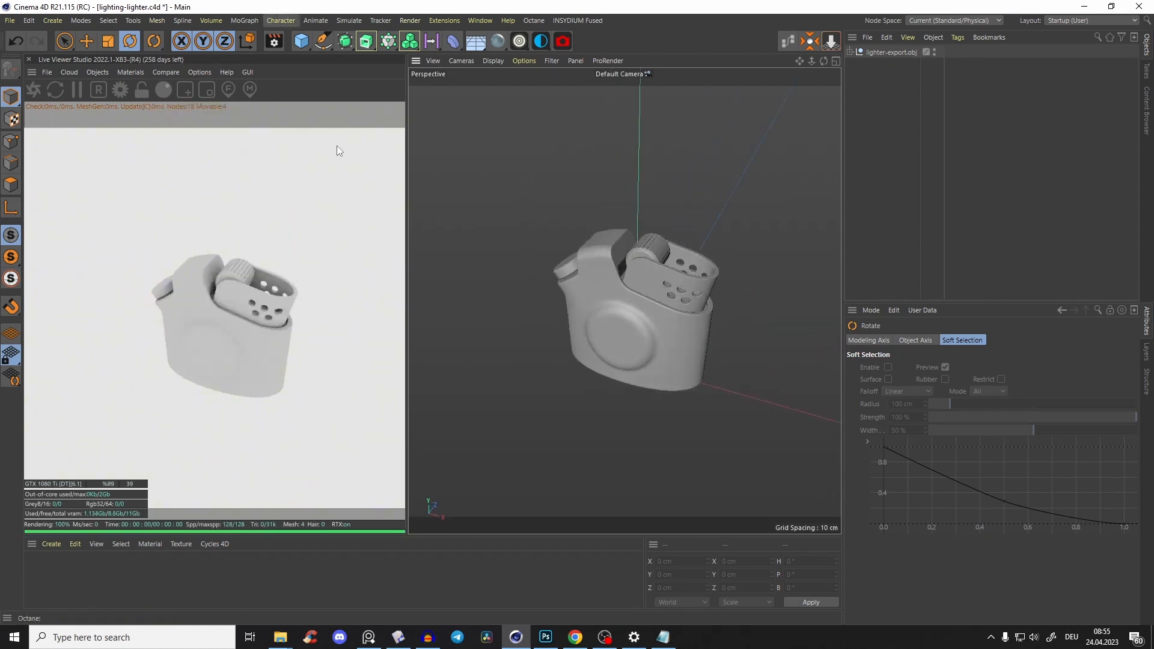
# Step: Study the lighting, reflections and shadows in the two lighter photos on the reference board
pyautogui.click(368, 637)
pyautogui.scroll(5, 353, 243)
pyautogui.moveTo(190, 263); pyautogui.dragTo(389, 268, button='middle')
pyautogui.scroll(-5, 431, 201)
pyautogui.moveTo(431, 201); pyautogui.dragTo(263, 201, button='middle')
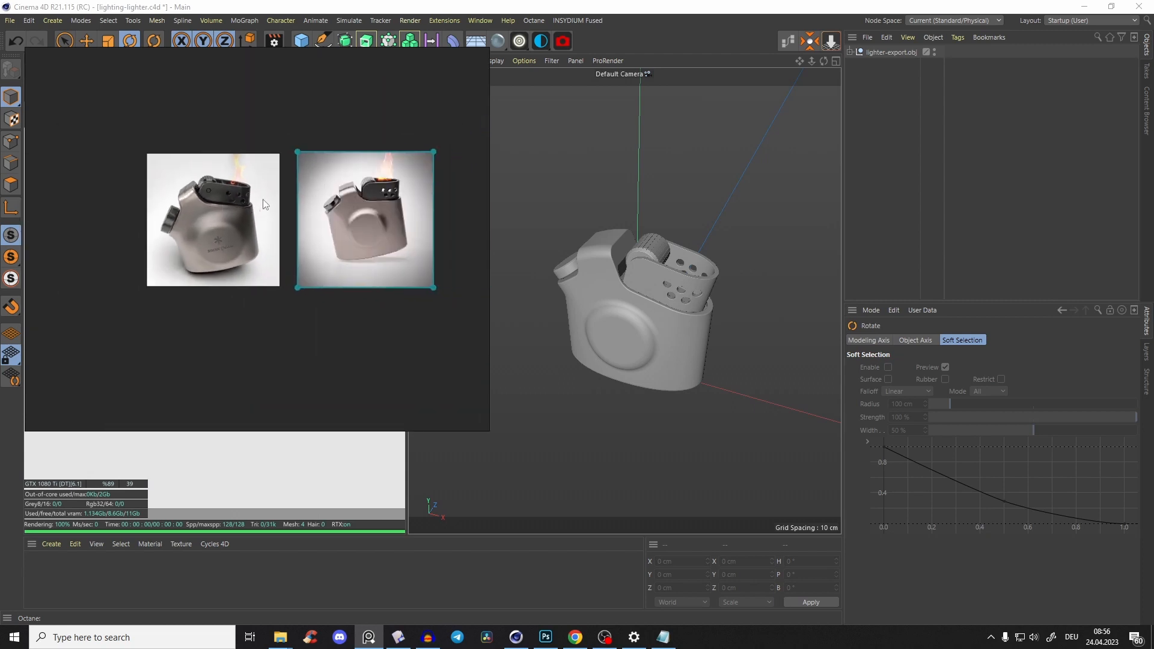
pyautogui.scroll(3, 330, 205)
pyautogui.moveTo(396, 182); pyautogui.dragTo(458, 217, button='middle')
pyautogui.scroll(2, 254, 190)
pyautogui.scroll(-5, 226, 192)
pyautogui.scroll(4, 330, 204)
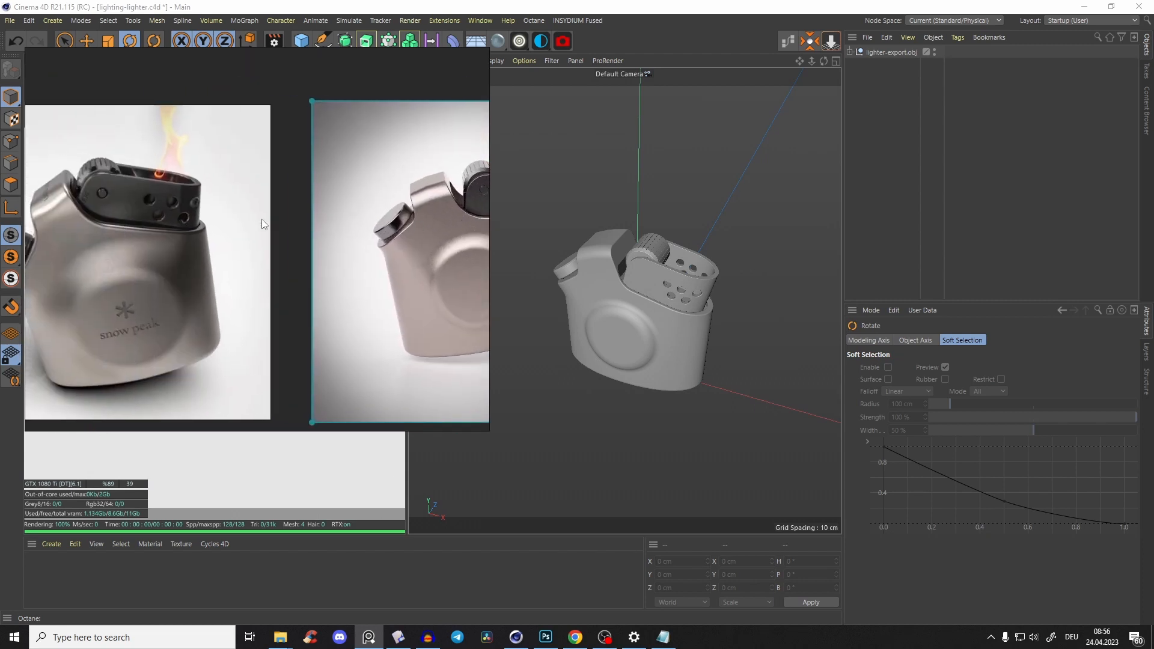
pyautogui.scroll(2, 322, 251)
pyautogui.scroll(-3, 334, 215)
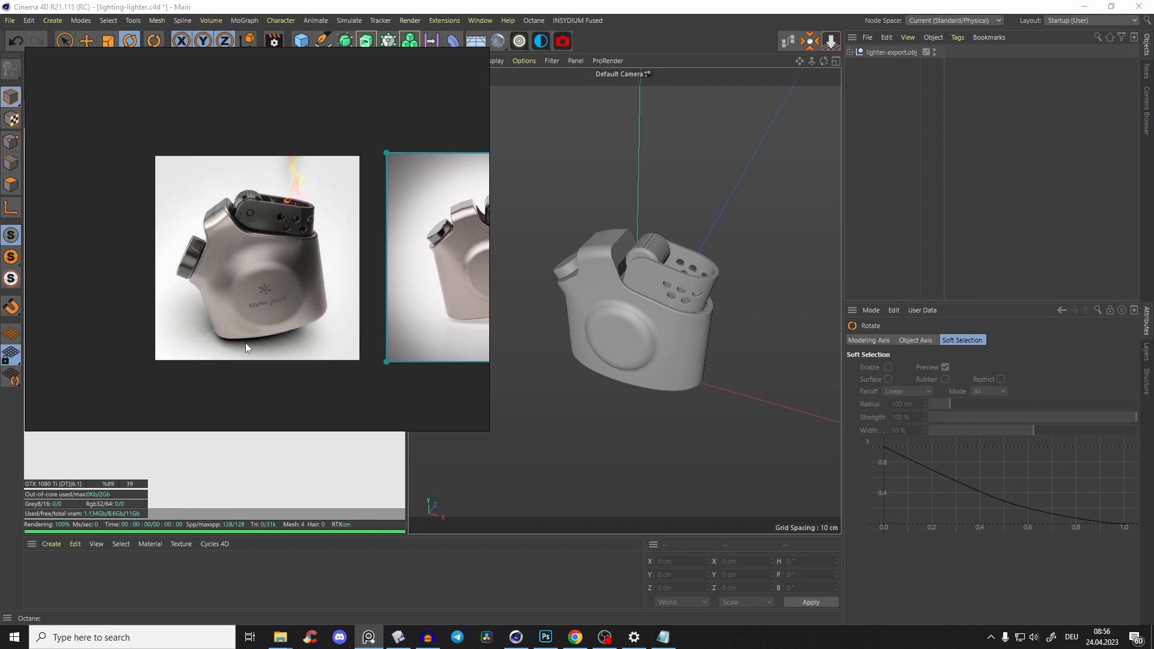
pyautogui.click(369, 637)
# Step: Scale the whole imported lighter up to several times its size
pyautogui.press('t')
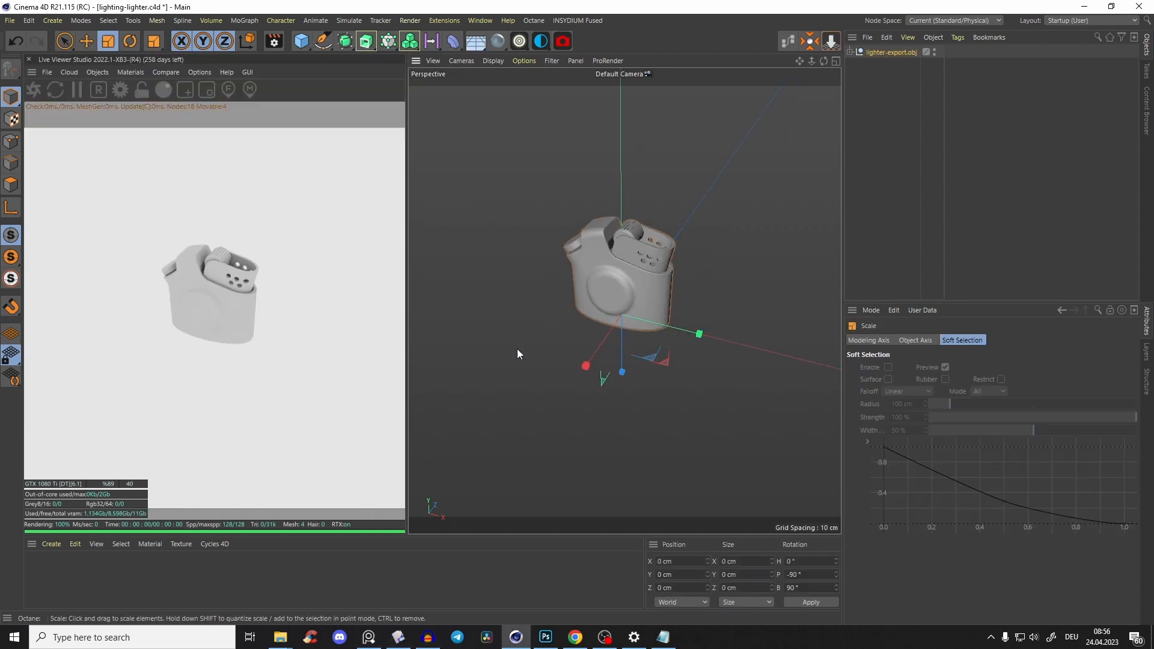
pyautogui.moveTo(518, 350); pyautogui.dragTo(1070, 265)
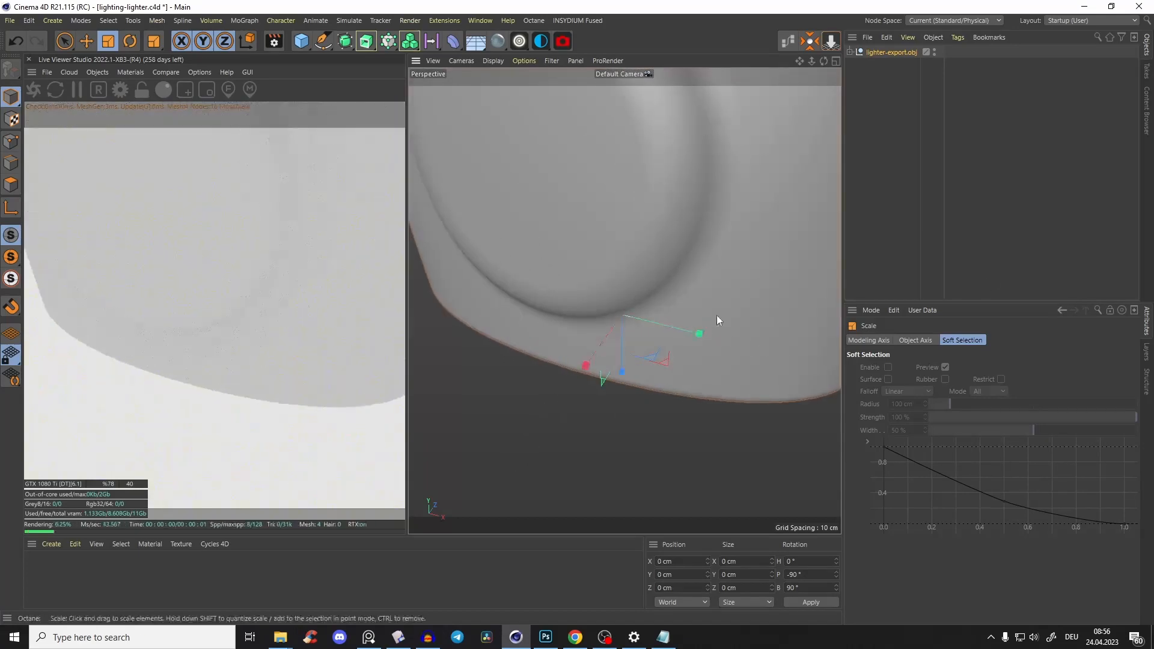
# Step: Add a plane as the floor under the lighter
pyautogui.scroll(-15, 681, 247)
pyautogui.keyDown('alt'); pyautogui.moveTo(673, 236); pyautogui.dragTo(641, 279, button='middle'); pyautogui.keyUp('alt')
pyautogui.keyDown('alt'); pyautogui.moveTo(662, 257); pyautogui.dragTo(691, 228, button='right'); pyautogui.keyUp('alt')
pyautogui.keyDown('alt'); pyautogui.moveTo(606, 283); pyautogui.dragTo(603, 261, button='middle'); pyautogui.keyUp('alt')
pyautogui.click(602, 261)
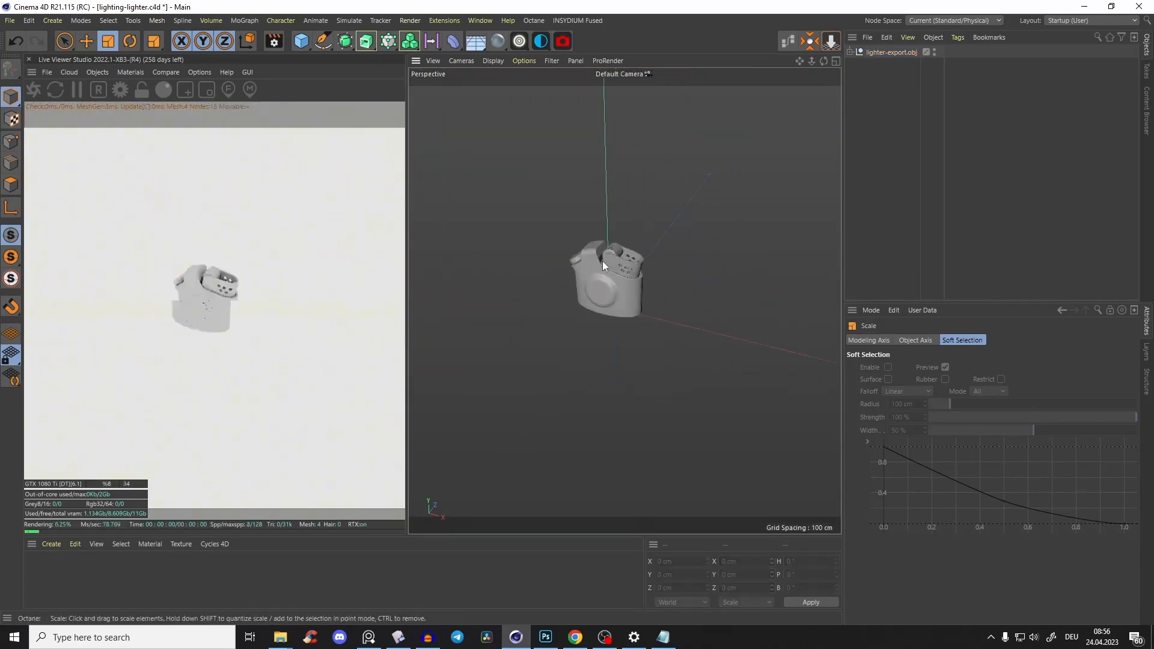
pyautogui.scroll(4, 602, 261)
pyautogui.moveTo(301, 40); pyautogui.dragTo(325, 144)
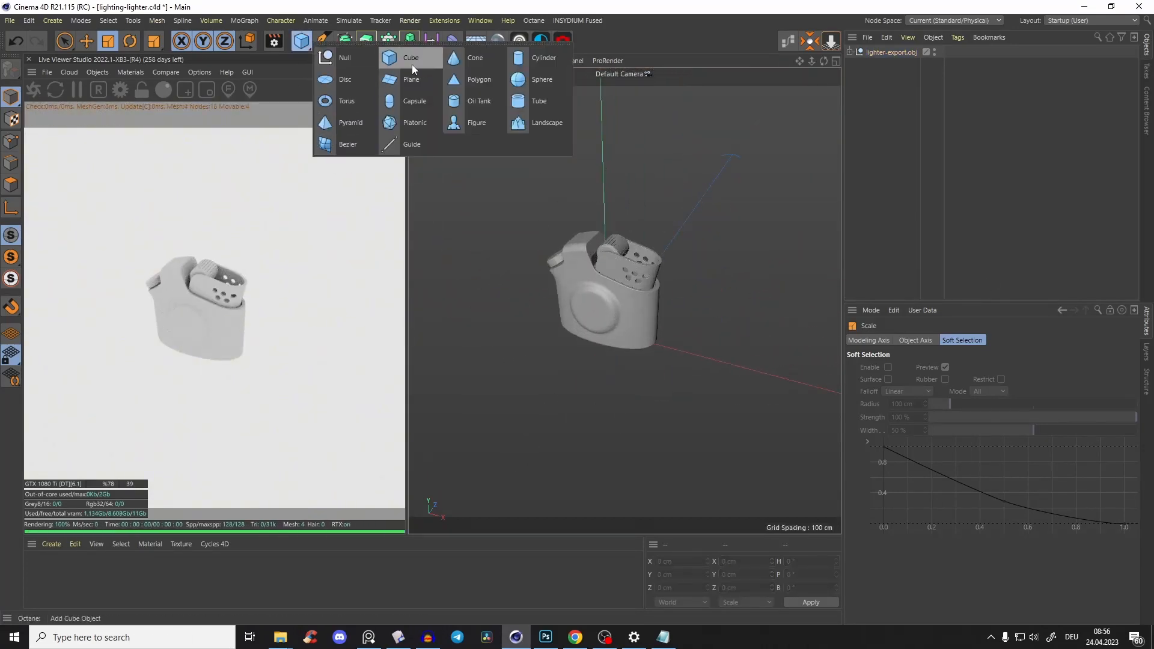
pyautogui.click(412, 79)
pyautogui.scroll(-3, 602, 294)
pyautogui.keyDown('alt'); pyautogui.moveTo(601, 295); pyautogui.dragTo(558, 277); pyautogui.keyUp('alt')
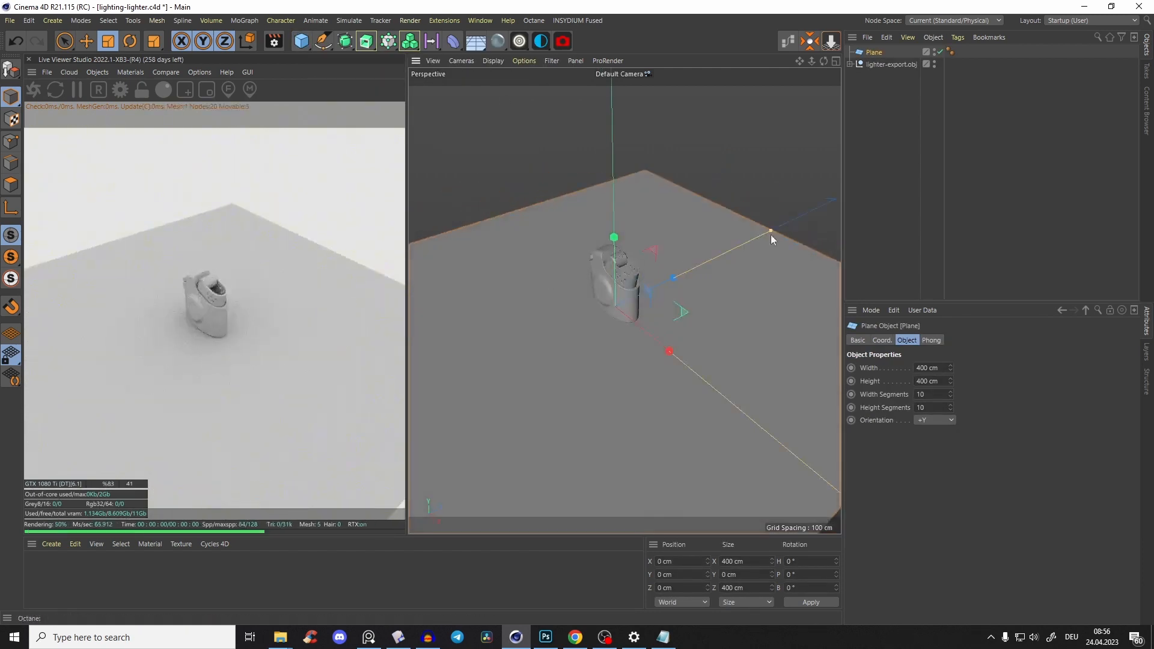
# Step: Show the polygon lines and set the plane to 1 width segment and 1 height segment
pyautogui.press('n')
pyautogui.press('b')
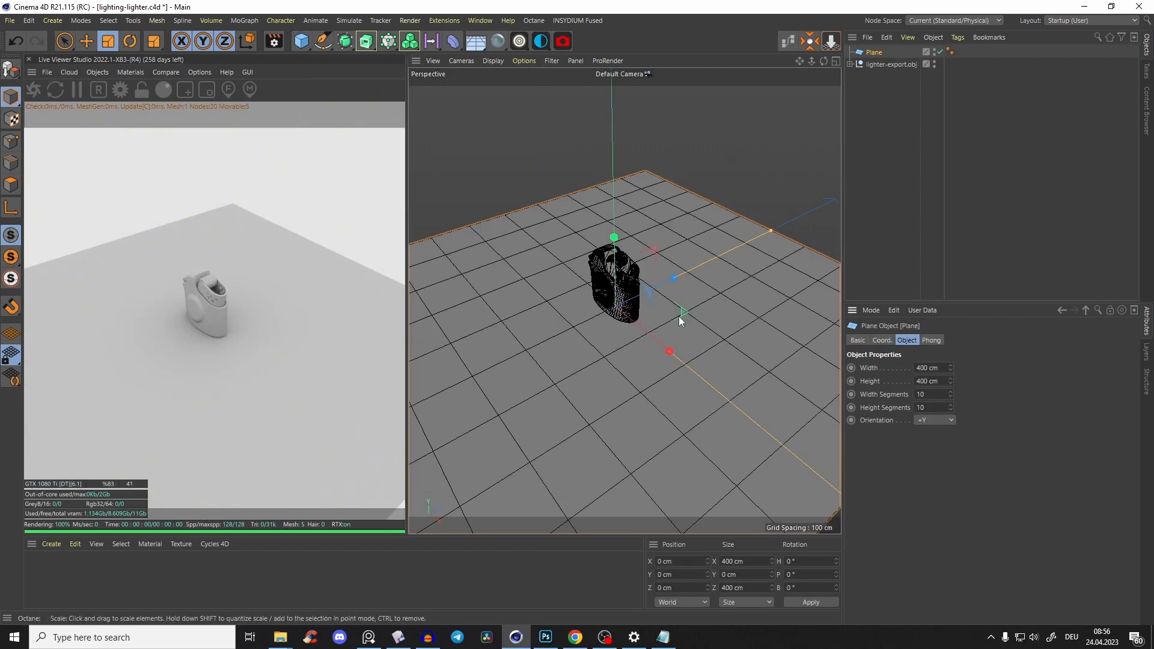
pyautogui.doubleClick(934, 408)
pyautogui.write('1')
pyautogui.press('Return')
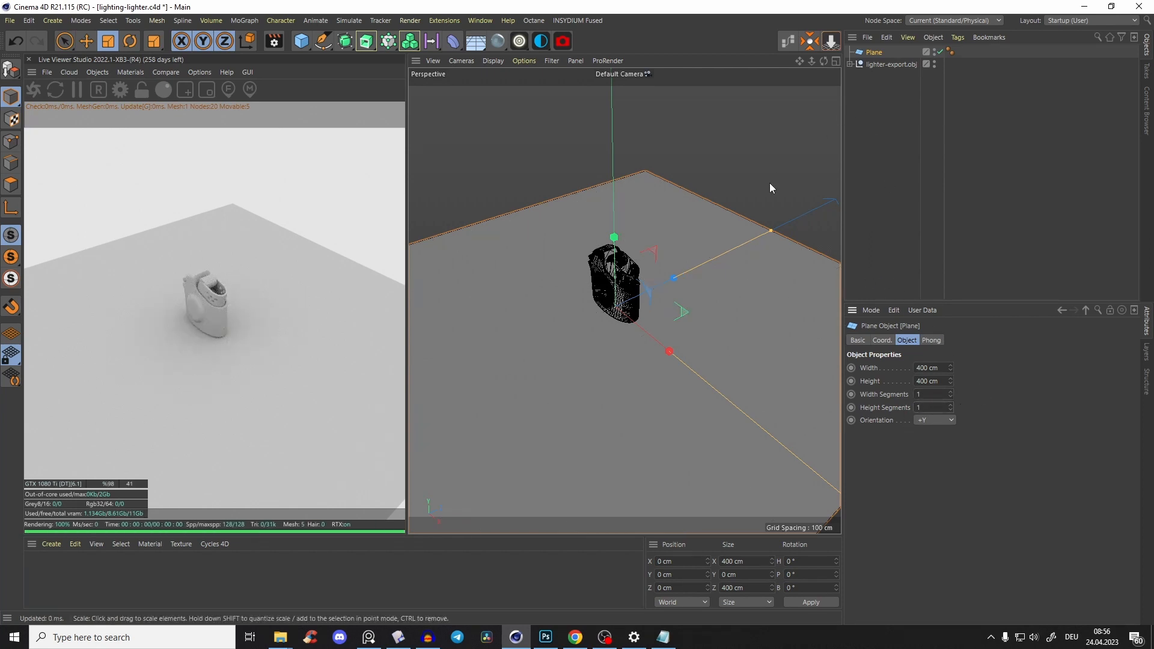
# Step: Make the plane editable and extrude its edge behind the lighter upward about 294 cm into a back wall
pyautogui.press('c')
pyautogui.click(9, 163)
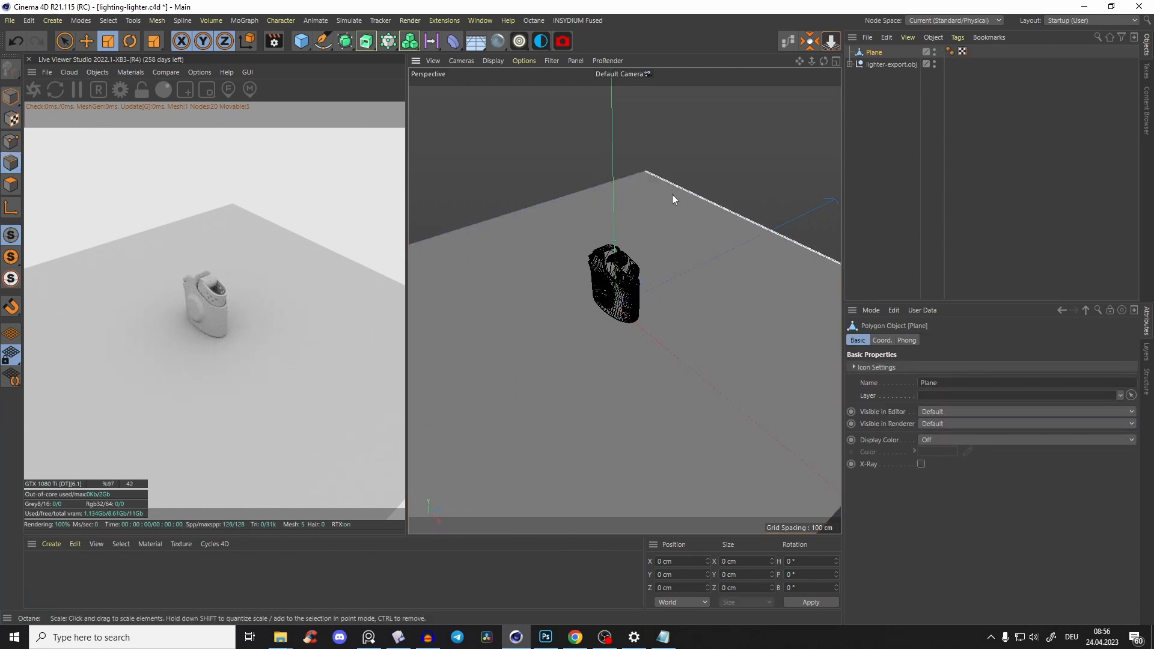
pyautogui.click(672, 193)
pyautogui.press('e')
pyautogui.scroll(-3, 647, 215)
pyautogui.keyDown('ctrl'); pyautogui.moveTo(695, 173); pyautogui.dragTo(702, 31); pyautogui.keyUp('ctrl')
pyautogui.scroll(3, 661, 211)
pyautogui.scroll(-3, 671, 239)
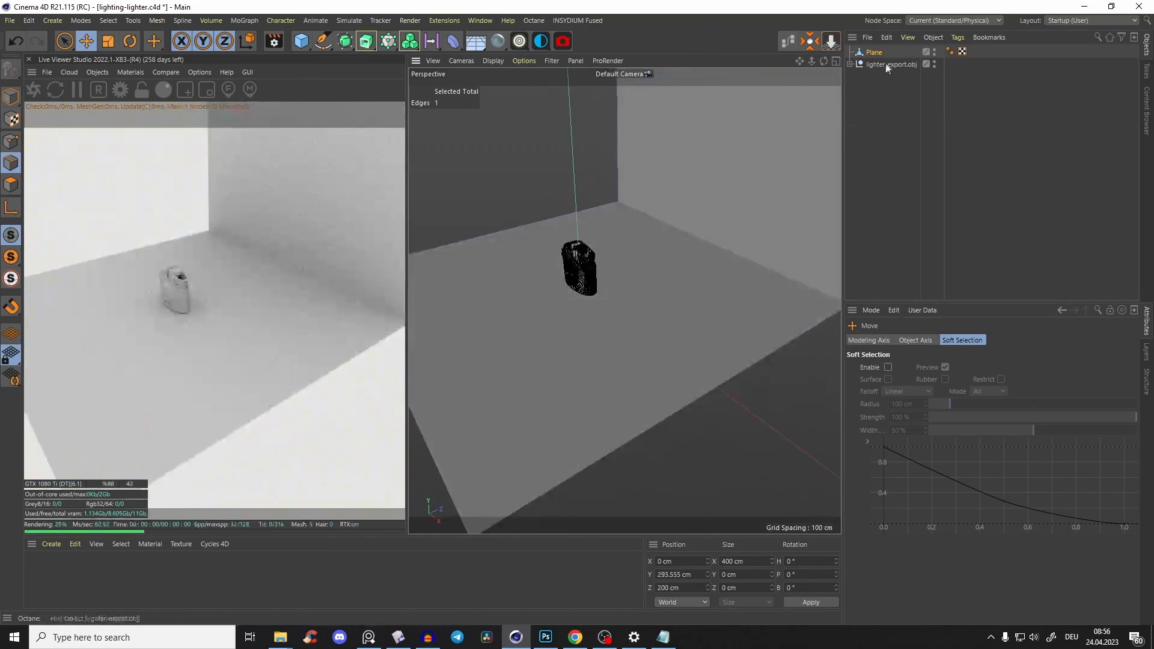
# Step: Add a Bevel deformer to the plane with a 117 cm offset and 78 subdivisions to curve the backdrop
pyautogui.click(452, 41)
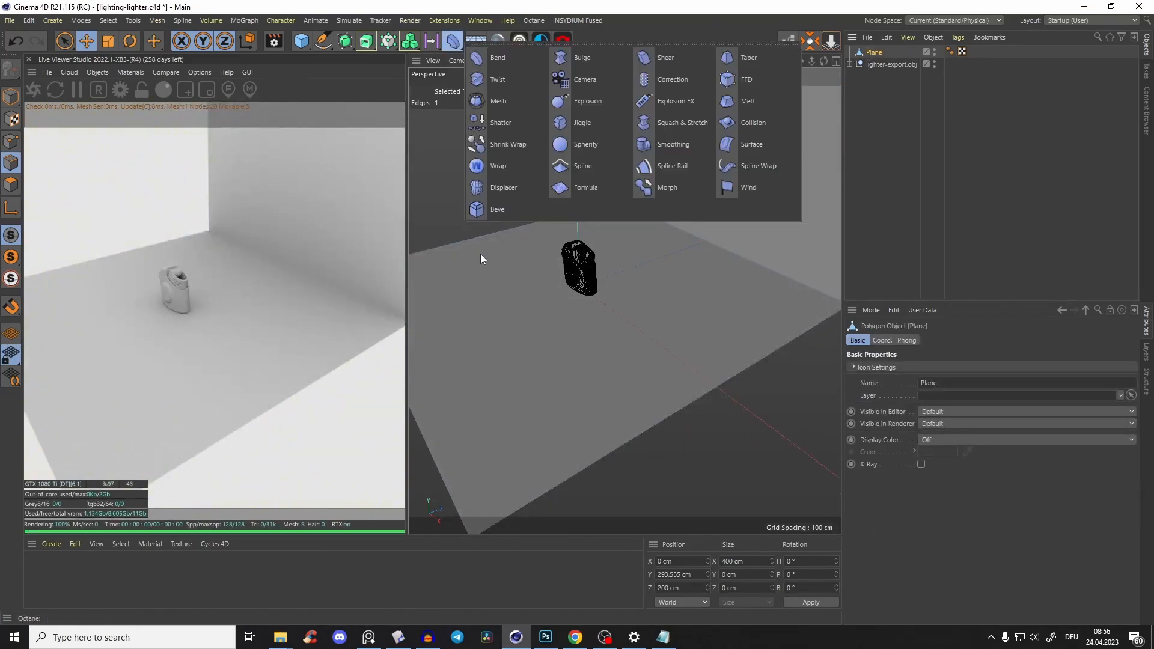
pyautogui.click(499, 208)
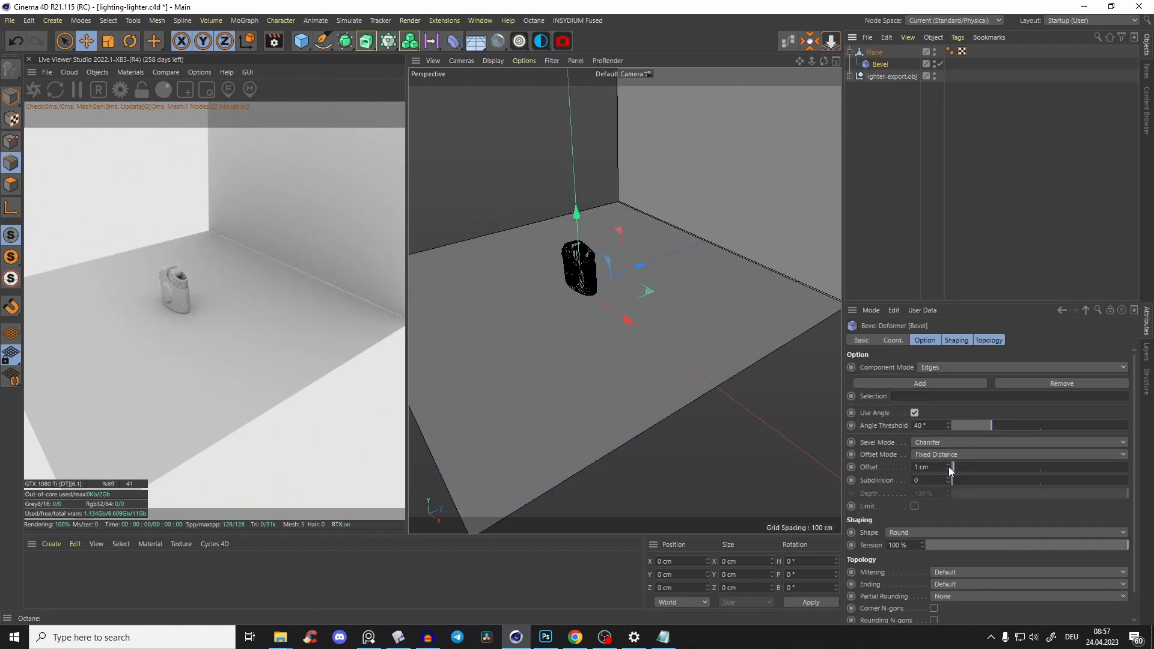
pyautogui.moveTo(951, 471); pyautogui.dragTo(957, 388)
pyautogui.moveTo(949, 481); pyautogui.dragTo(956, 426)
pyautogui.keyDown('alt'); pyautogui.moveTo(607, 270); pyautogui.dragTo(639, 270); pyautogui.keyUp('alt')
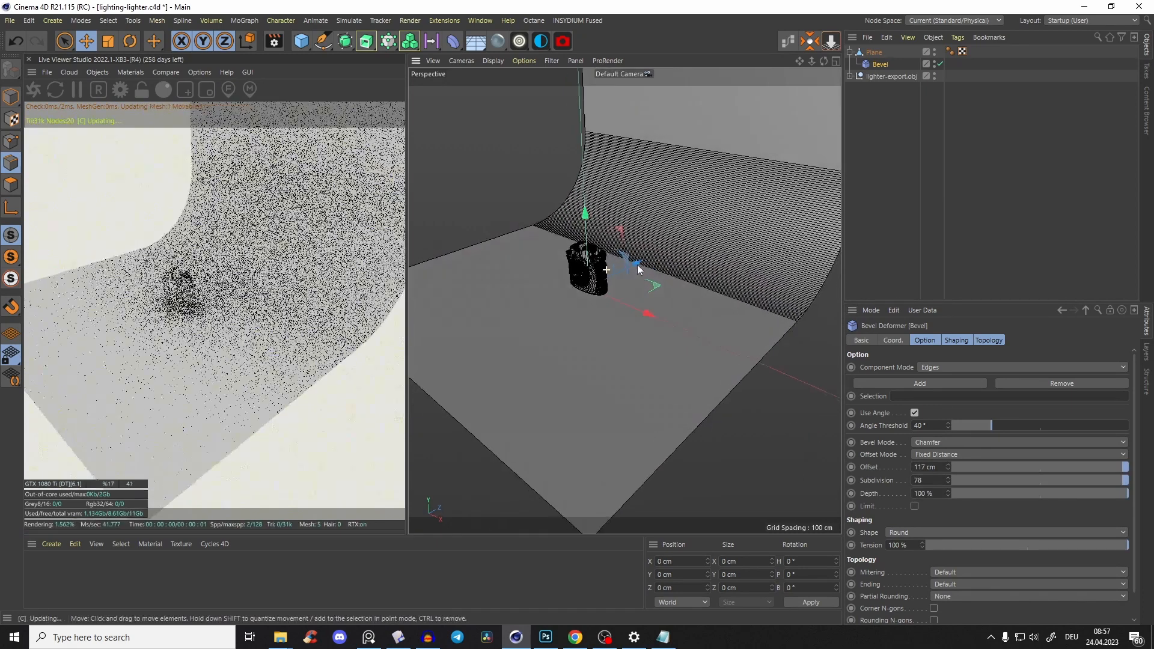
# Step: Frame the lighter more closely, add an Octane camera from this view and look through it
pyautogui.scroll(3, 642, 252)
pyautogui.keyDown('alt'); pyautogui.moveTo(641, 252); pyautogui.dragTo(663, 289, button='middle'); pyautogui.keyUp('alt')
pyautogui.click(562, 42)
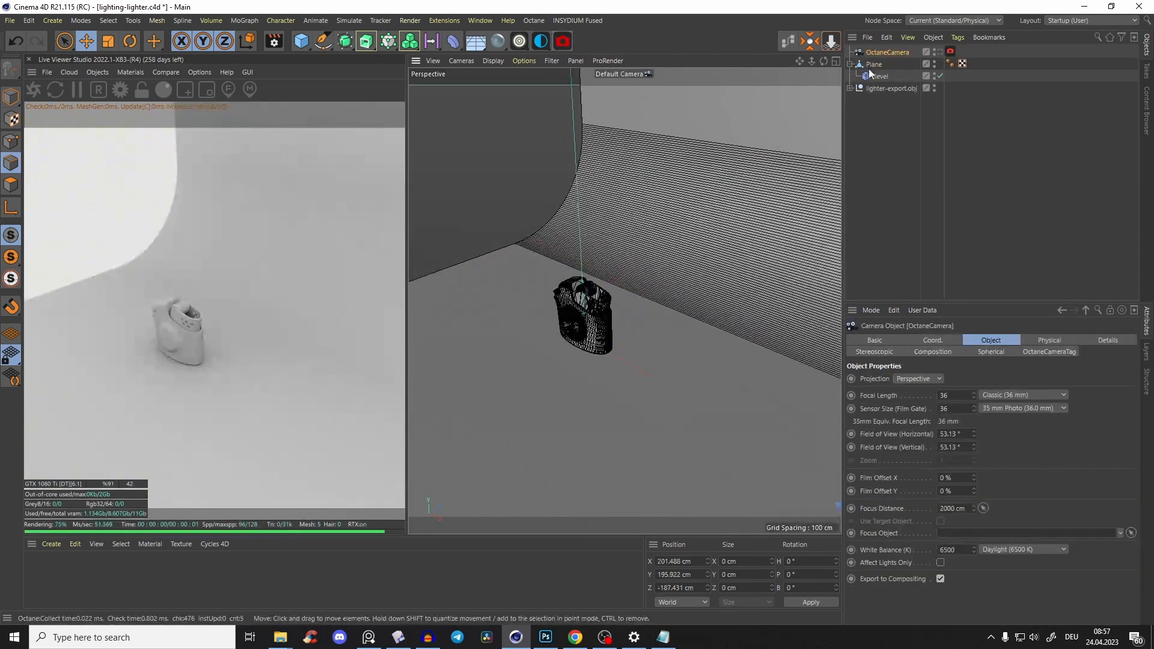
pyautogui.click(939, 53)
# Step: Reset the camera's rotation and its X and Z position to 0, and lower its Y position to about 33 cm
pyautogui.click(933, 341)
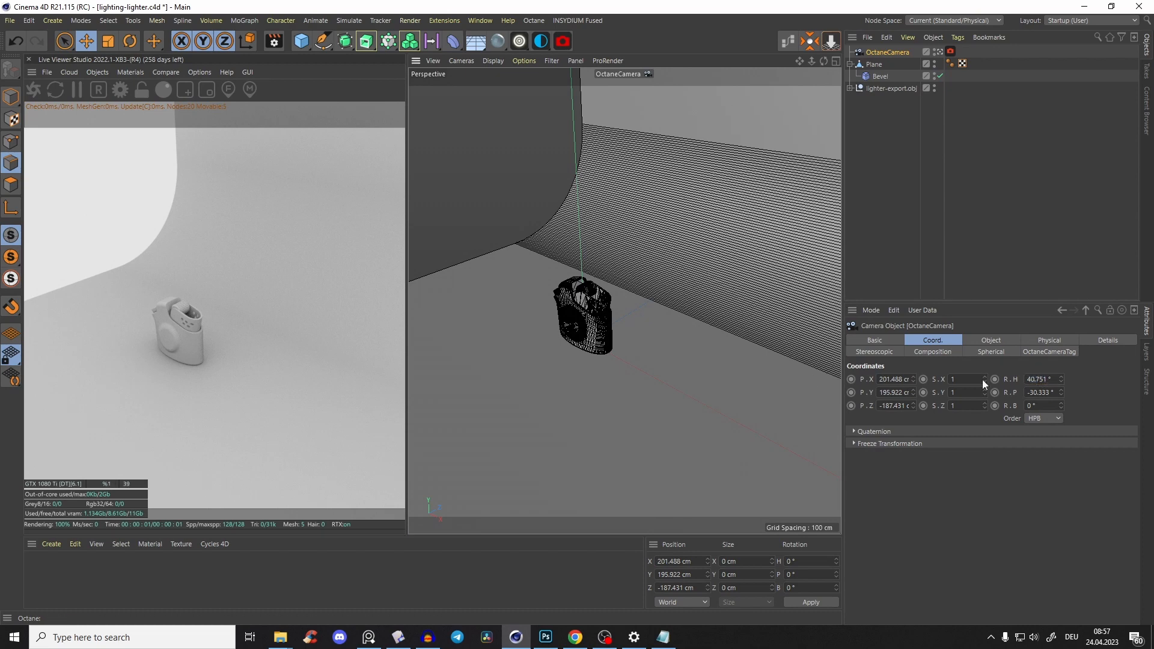
pyautogui.click(1047, 393)
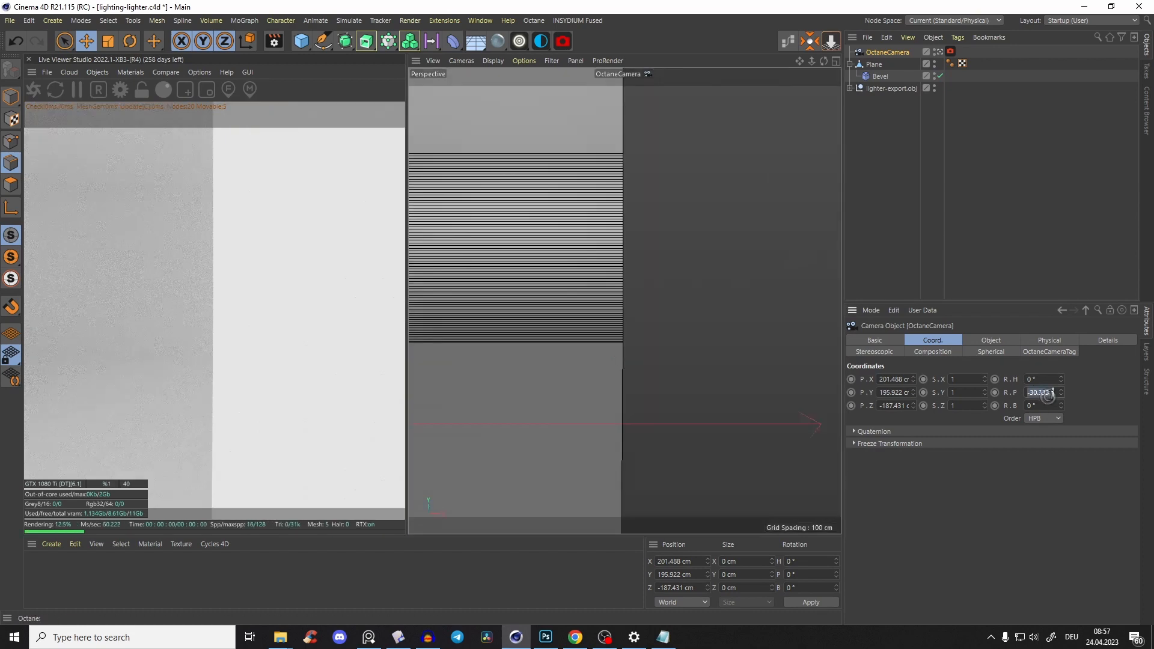
pyautogui.rightClick(913, 379)
pyautogui.rightClick(914, 405)
pyautogui.moveTo(913, 393); pyautogui.dragTo(911, 487)
# Step: From a free perspective view, move the camera back to about Z -101 cm and down to about Y 24 cm
pyautogui.press('F2')
pyautogui.keyDown('alt'); pyautogui.moveTo(616, 263); pyautogui.dragTo(609, 288, button='right'); pyautogui.keyUp('alt')
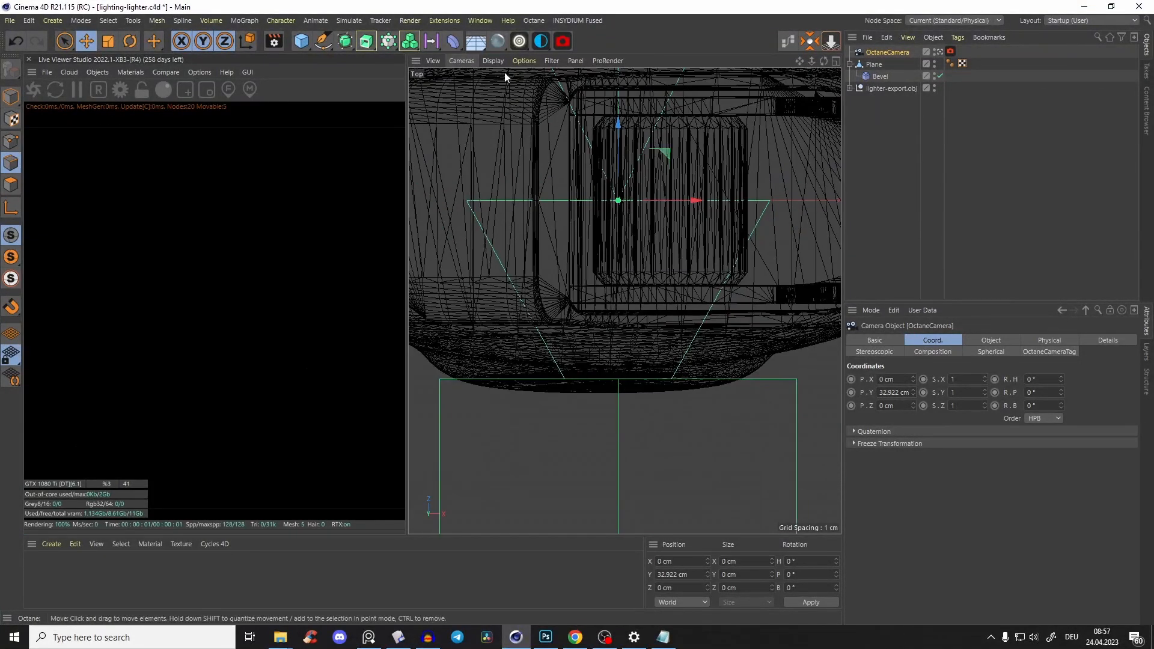
pyautogui.click(460, 62)
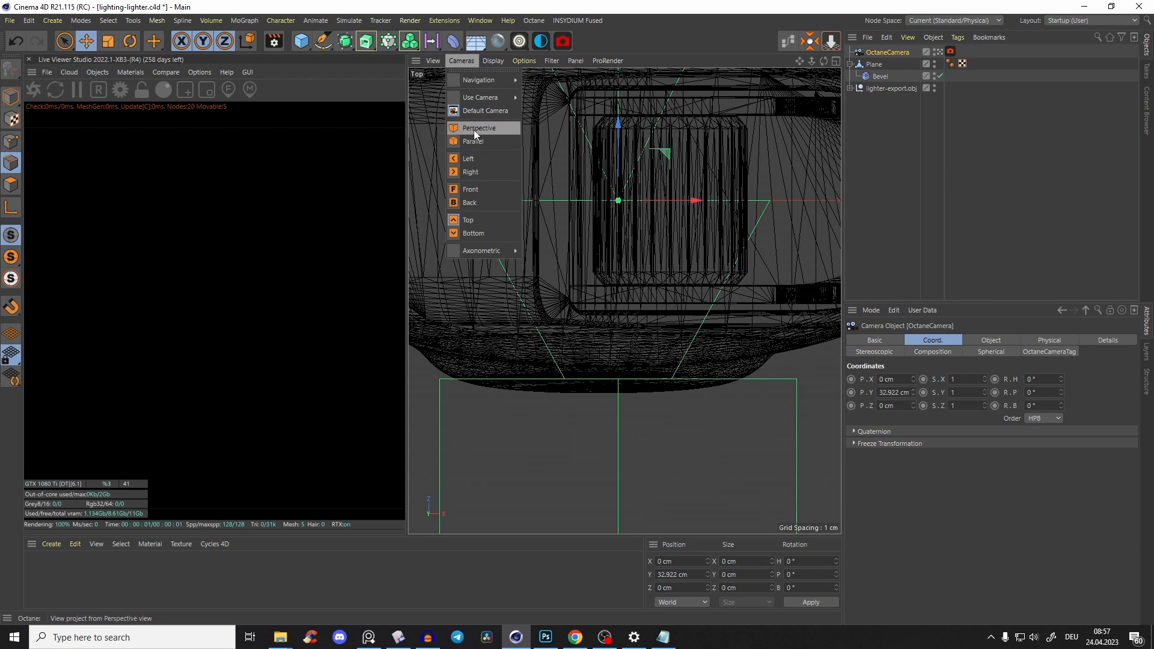
pyautogui.click(473, 130)
pyautogui.keyDown('alt'); pyautogui.moveTo(631, 291); pyautogui.dragTo(576, 316); pyautogui.keyUp('alt')
pyautogui.keyDown('alt'); pyautogui.moveTo(576, 316); pyautogui.dragTo(667, 266, button='right'); pyautogui.keyUp('alt')
pyautogui.moveTo(676, 263); pyautogui.dragTo(621, 301)
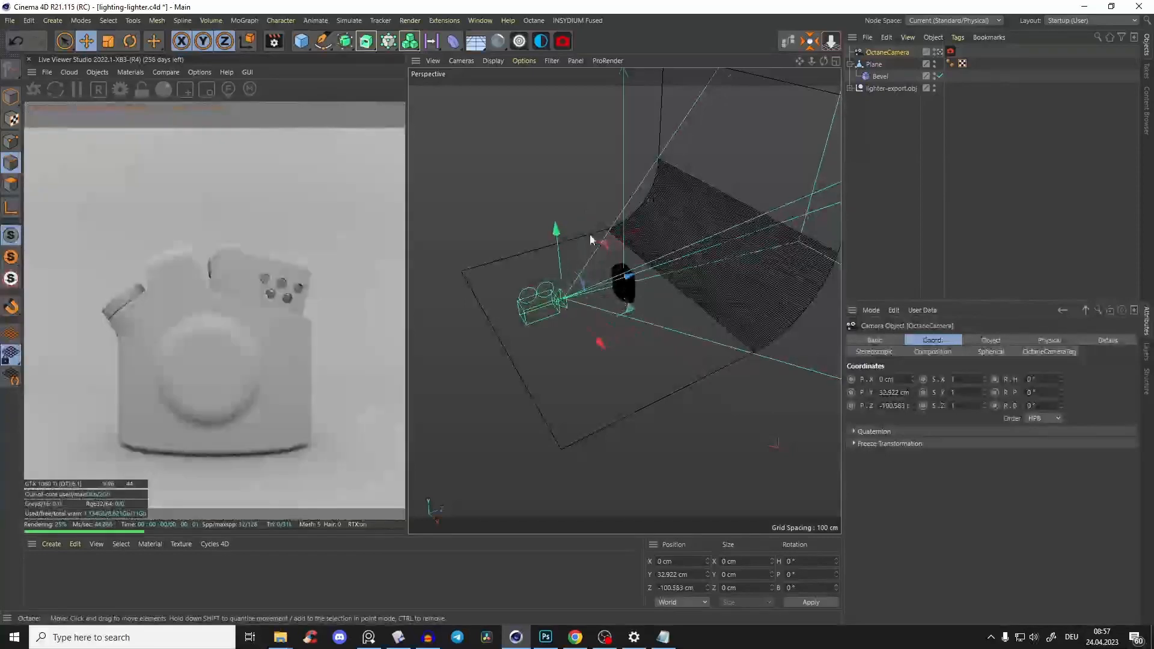
pyautogui.moveTo(557, 232); pyautogui.dragTo(561, 236)
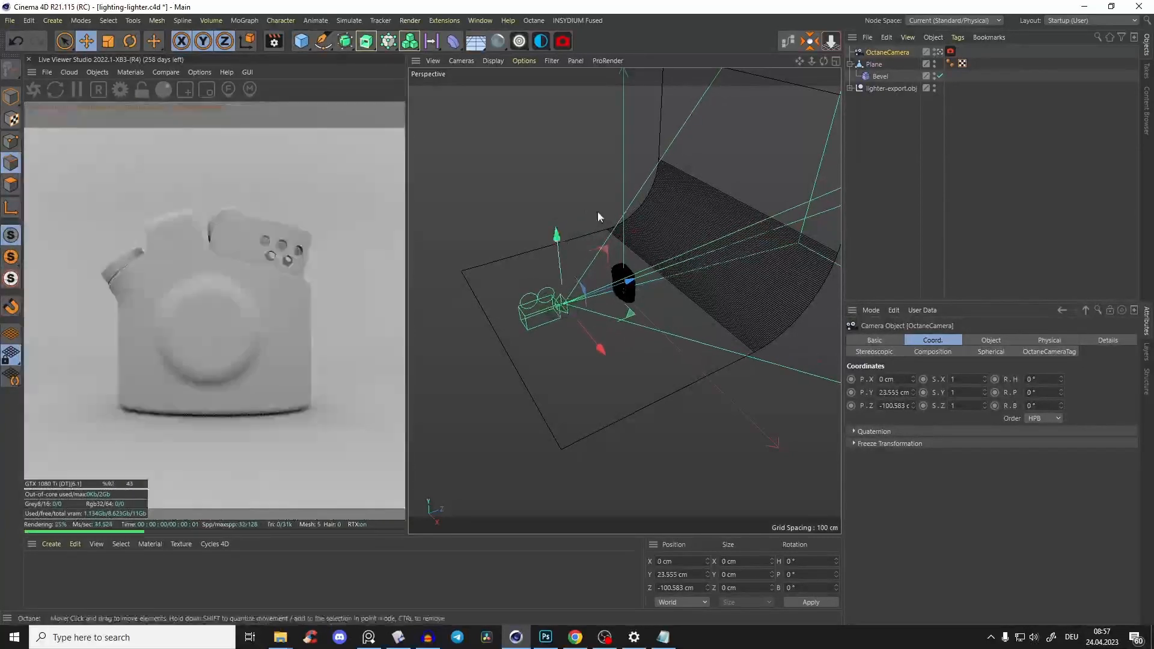
# Step: Set the camera's focal length to 150 mm and pull the camera back to about Z -371 cm
pyautogui.click(986, 340)
pyautogui.write('150')
pyautogui.press('Return')
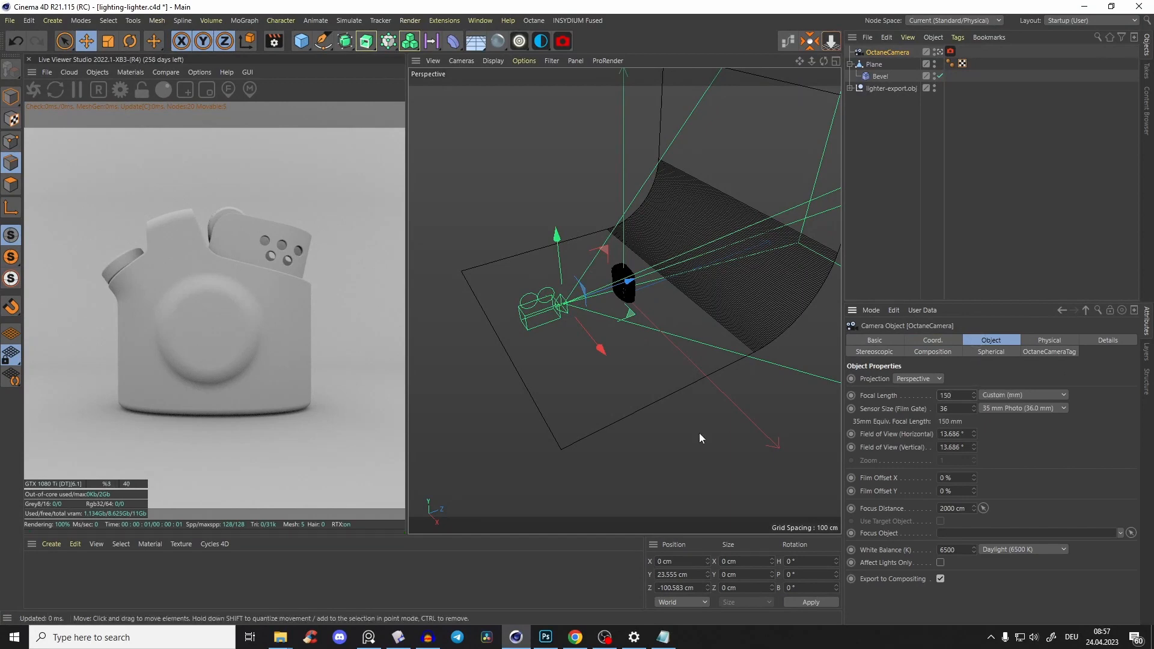
pyautogui.moveTo(628, 287); pyautogui.dragTo(490, 350)
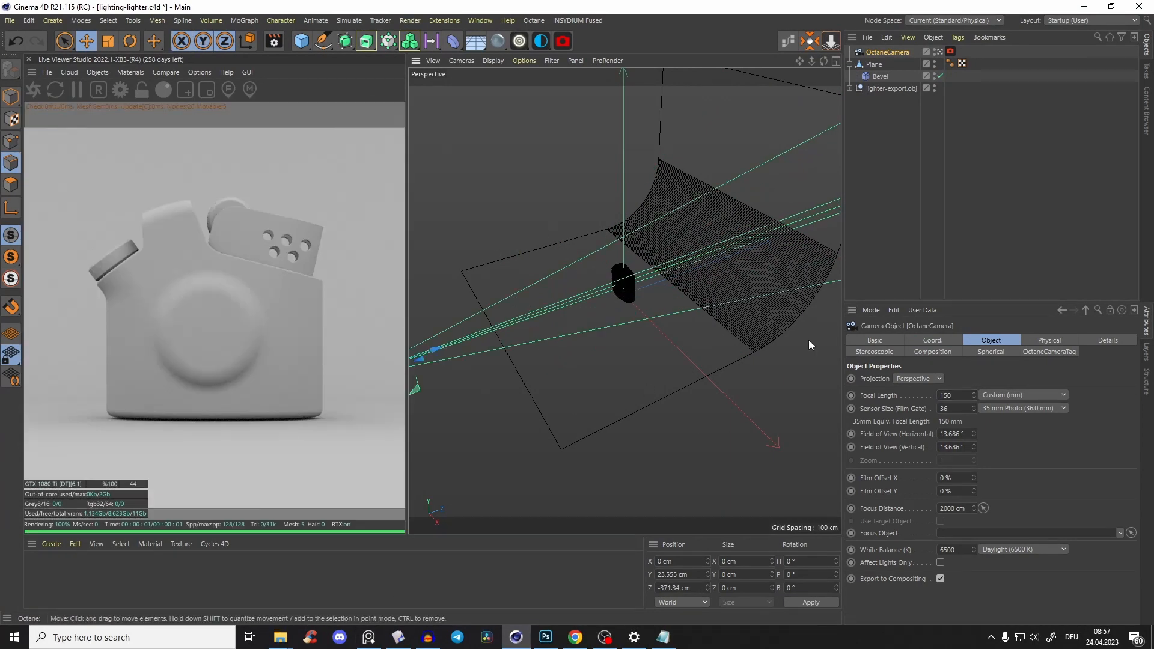
# Step: Set the focal length to 120 mm and orbit the camera up to about Y 143 cm, looking down at the lighter's front
pyautogui.write('120')
pyautogui.press('Return')
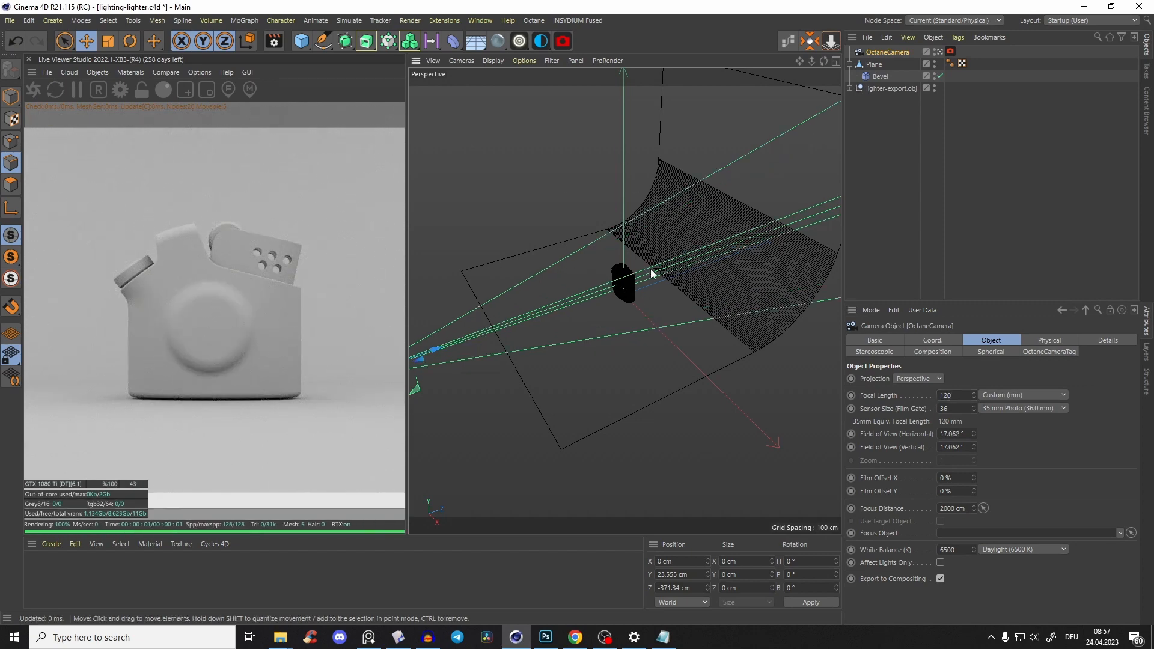
pyautogui.keyDown('alt'); pyautogui.moveTo(629, 305); pyautogui.dragTo(651, 349); pyautogui.keyUp('alt')
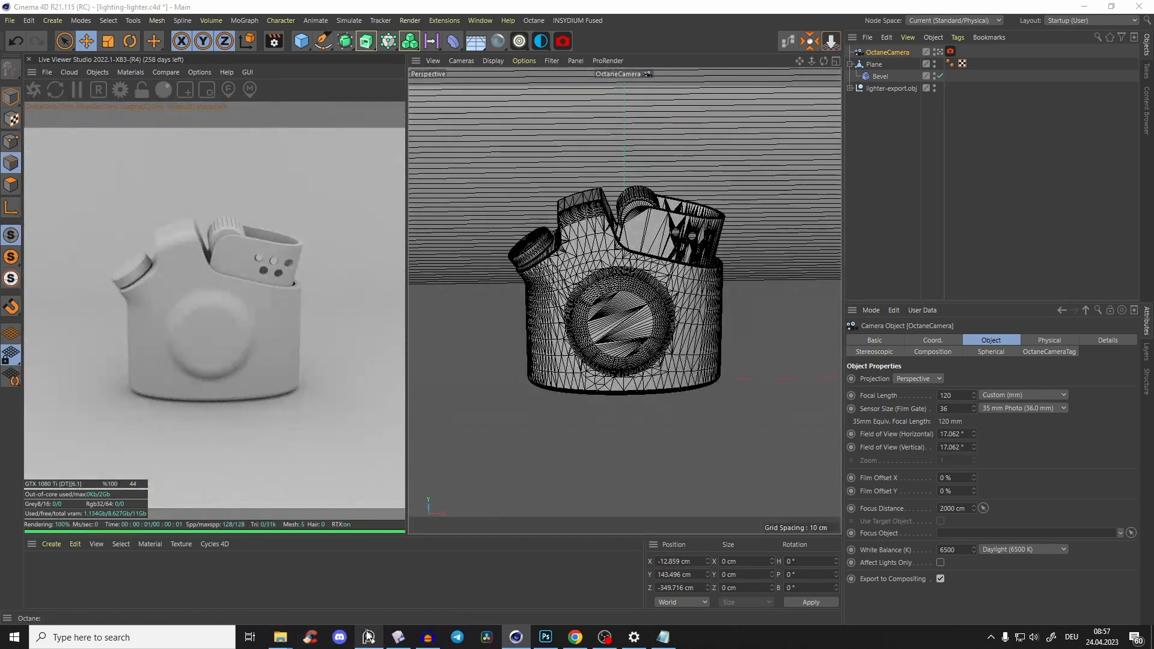
# Step: Bring up the reference board, shrink it around the tilted lighter photo and place it beside the live render
pyautogui.click(368, 636)
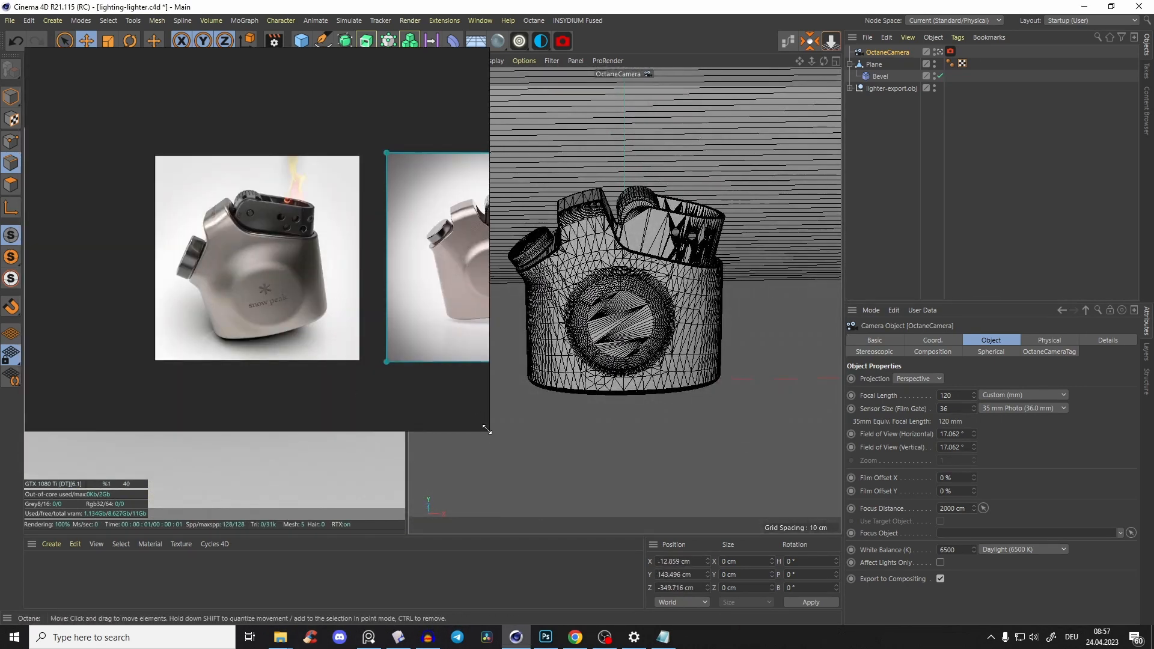
pyautogui.moveTo(487, 432); pyautogui.dragTo(264, 271)
pyautogui.moveTo(198, 201); pyautogui.dragTo(452, 181, button='right')
# Step: Centre the lighter's axis on the model and rotate the lighter to match the tilt in the reference photo
pyautogui.click(889, 89)
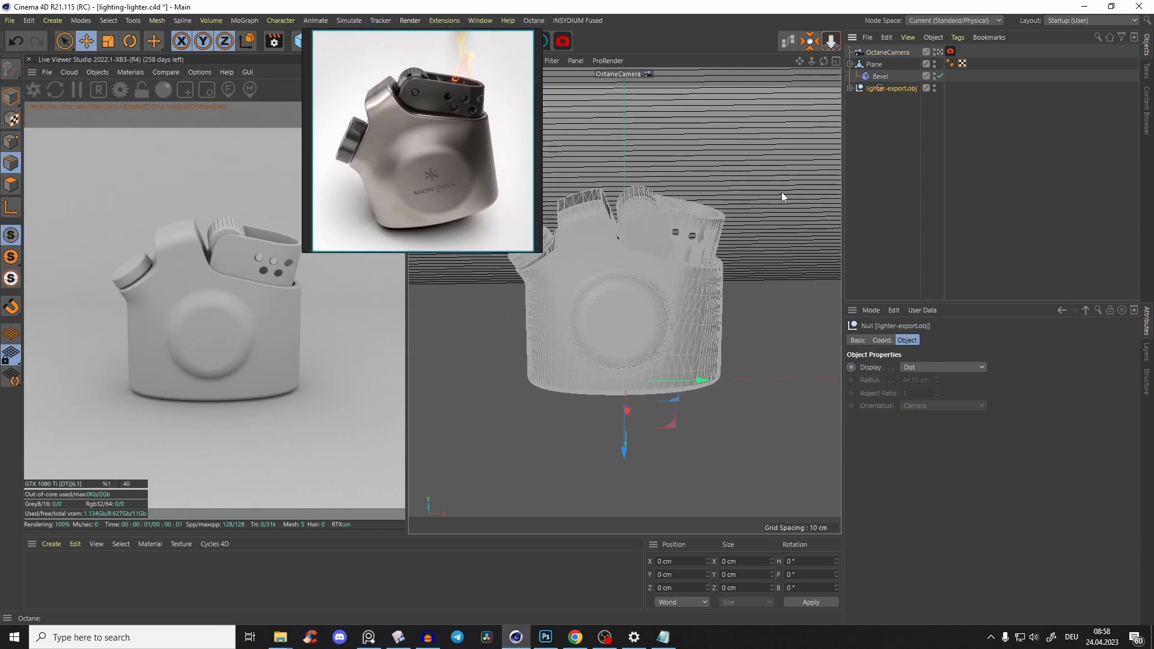
pyautogui.press('r')
pyautogui.click(812, 46)
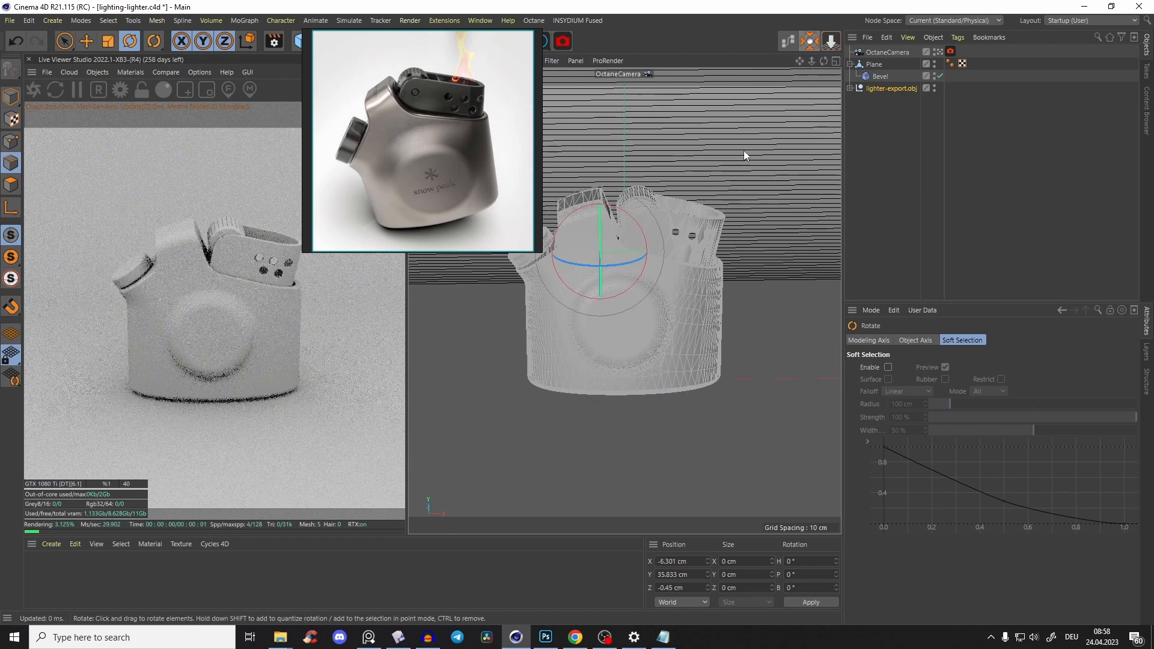
pyautogui.moveTo(622, 214); pyautogui.dragTo(610, 201)
# Step: Switch to world axes and move the tilted lighter up to about Y 39 cm and towards the camera to about Z -50 cm
pyautogui.press('e')
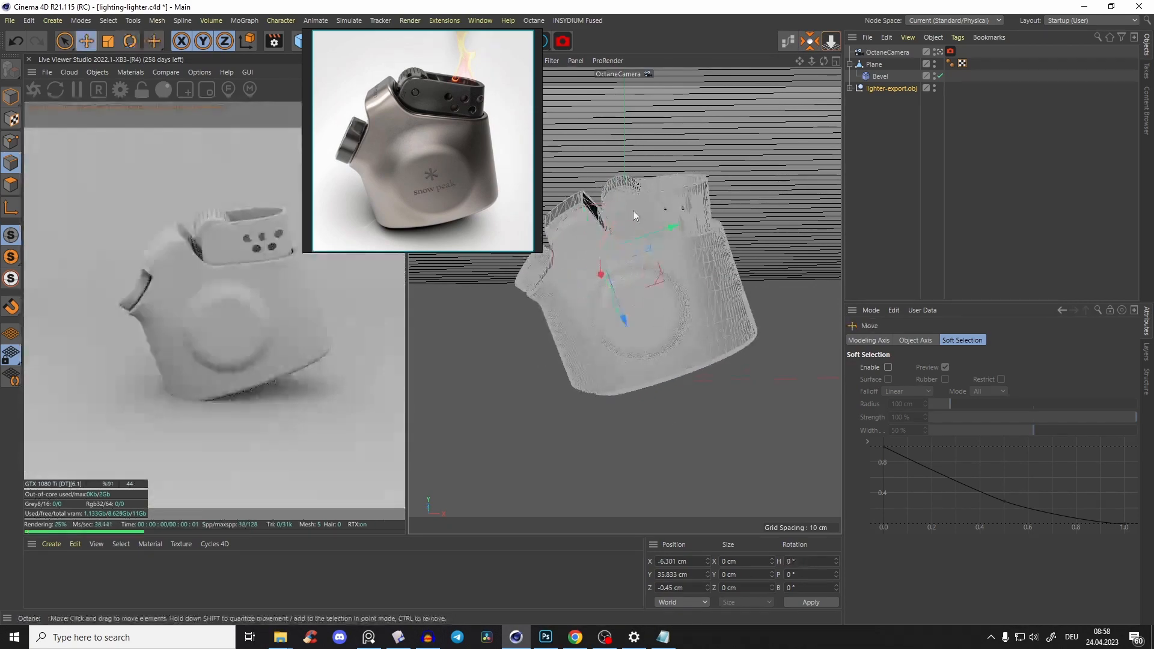
pyautogui.click(247, 42)
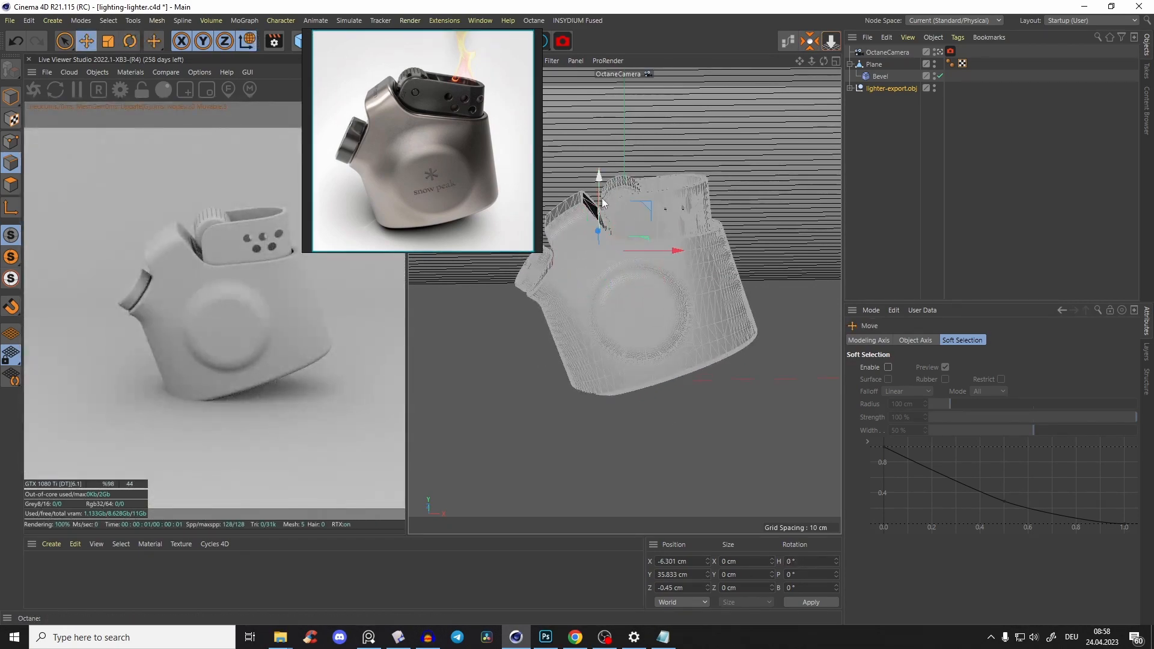
pyautogui.moveTo(603, 201); pyautogui.dragTo(604, 174)
pyautogui.moveTo(603, 176); pyautogui.dragTo(604, 172)
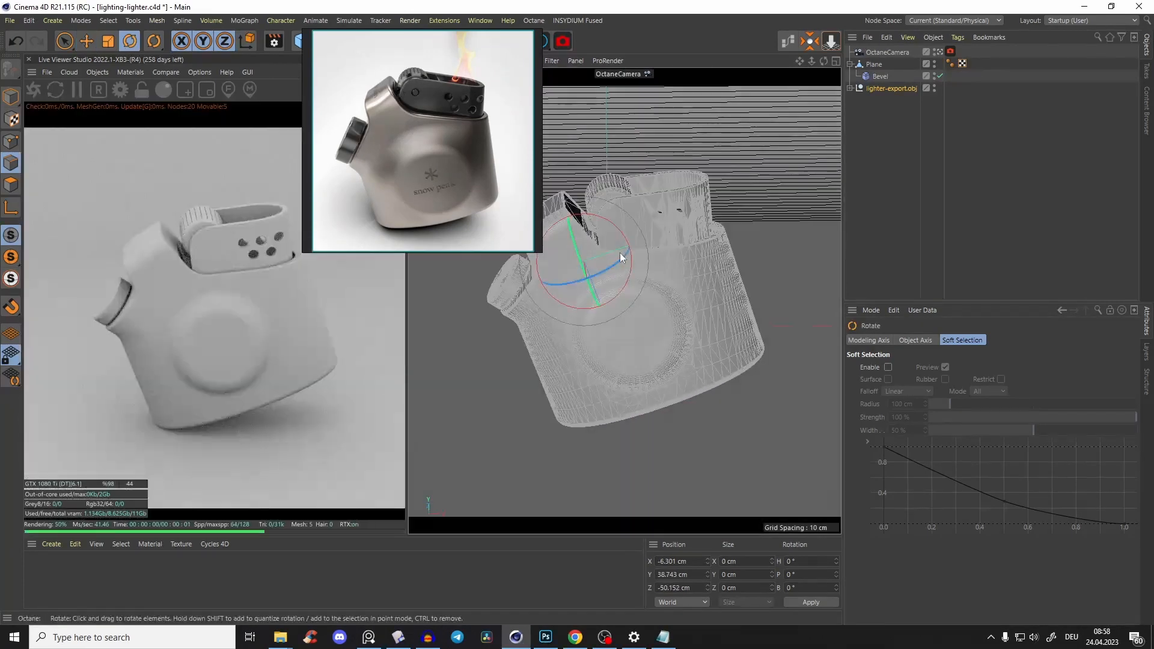
pyautogui.press('e')
pyautogui.press('w')
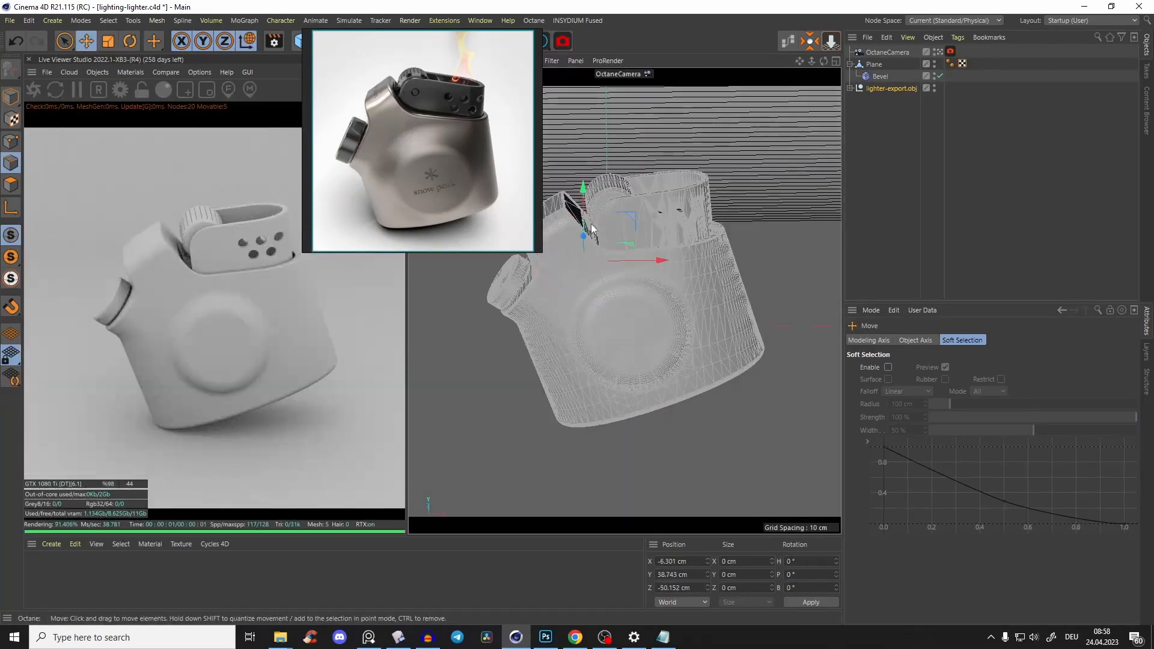
pyautogui.moveTo(584, 188); pyautogui.dragTo(583, 186)
# Step: Move the reference photo off the lighter and change the Octane kernel to Path tracing
pyautogui.moveTo(413, 117); pyautogui.dragTo(434, 161, button='right')
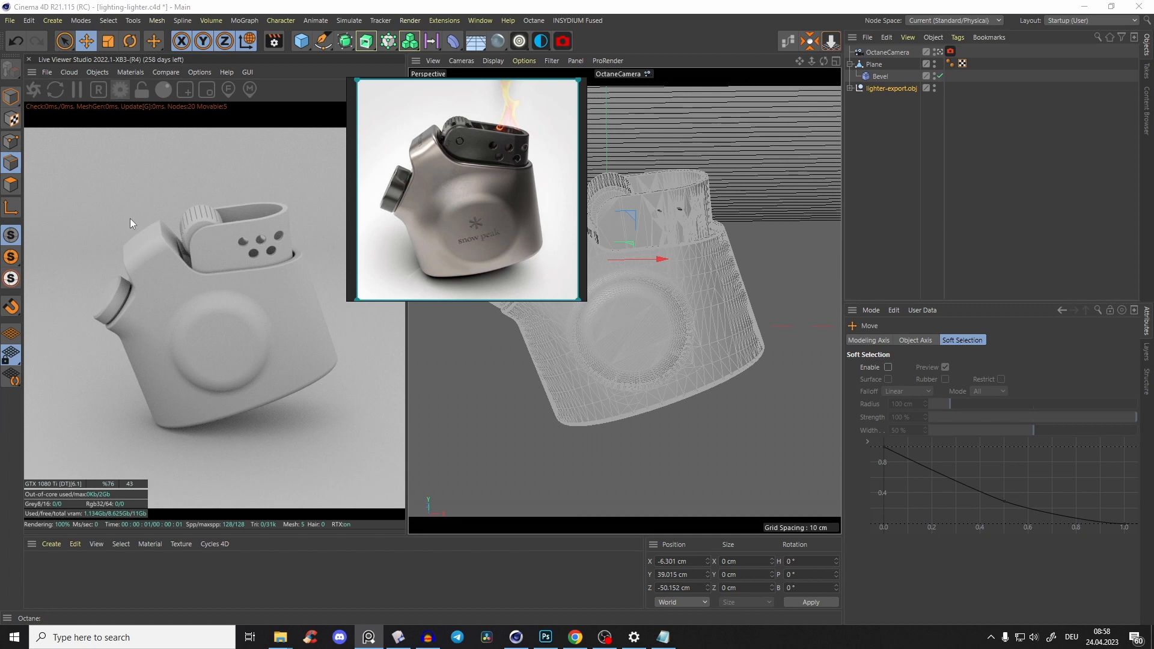
pyautogui.click(121, 90)
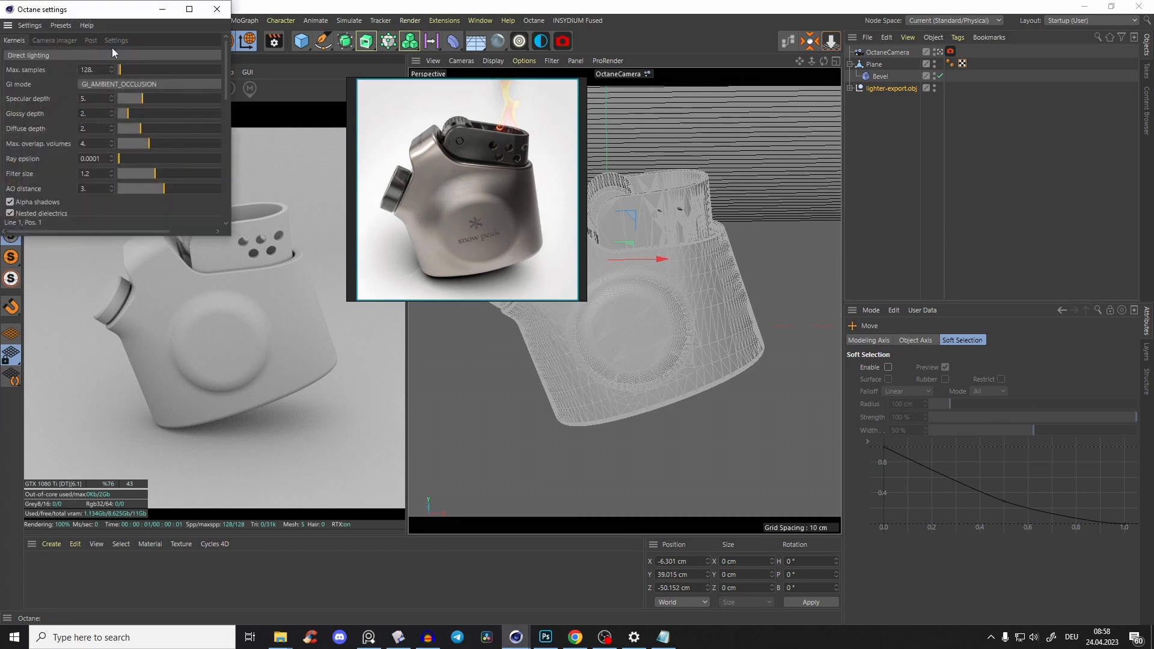
pyautogui.click(226, 160)
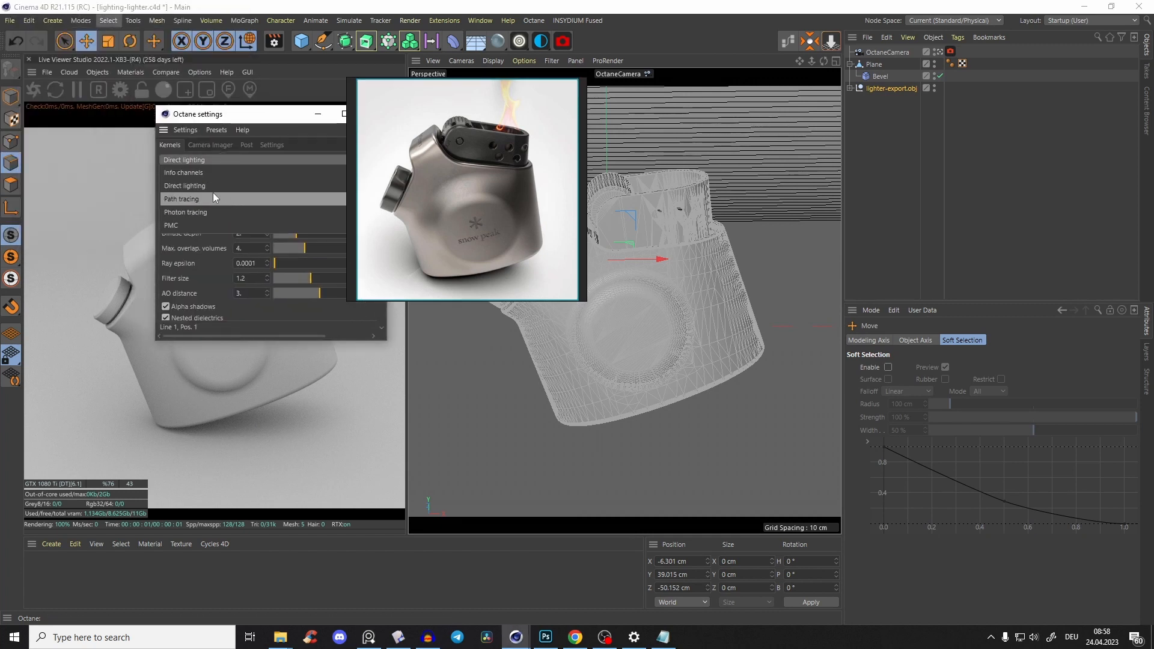
pyautogui.click(188, 203)
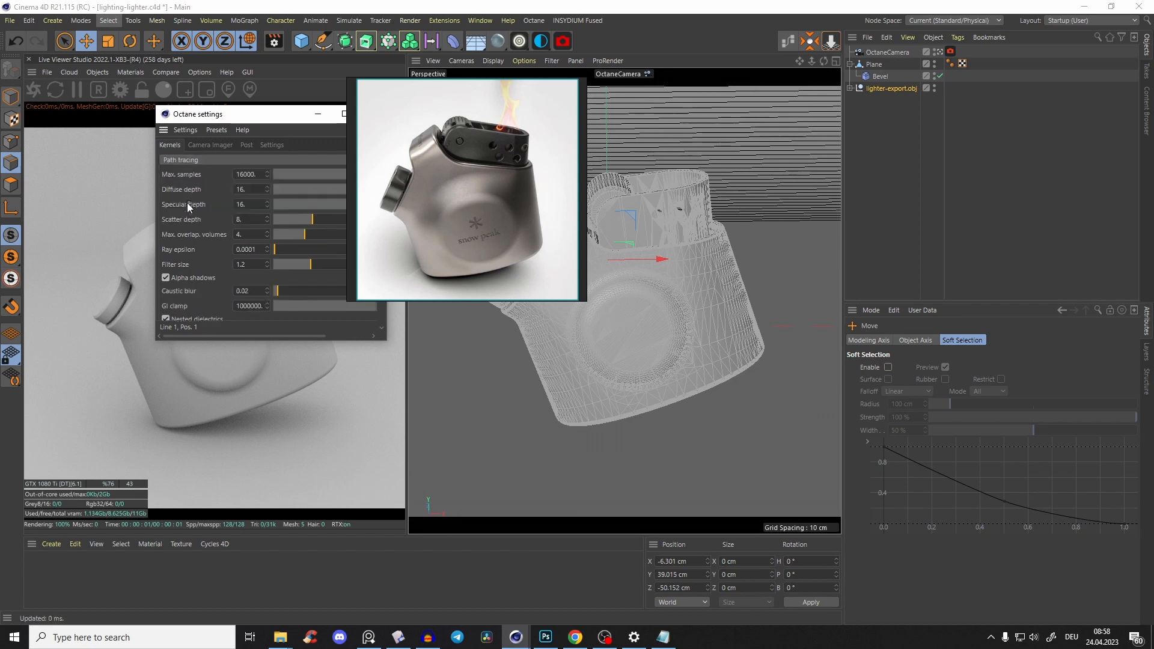
# Step: Move the reference photo and the Octane settings window clear of the live render
pyautogui.rightClick(475, 177)
pyautogui.click(589, 224)
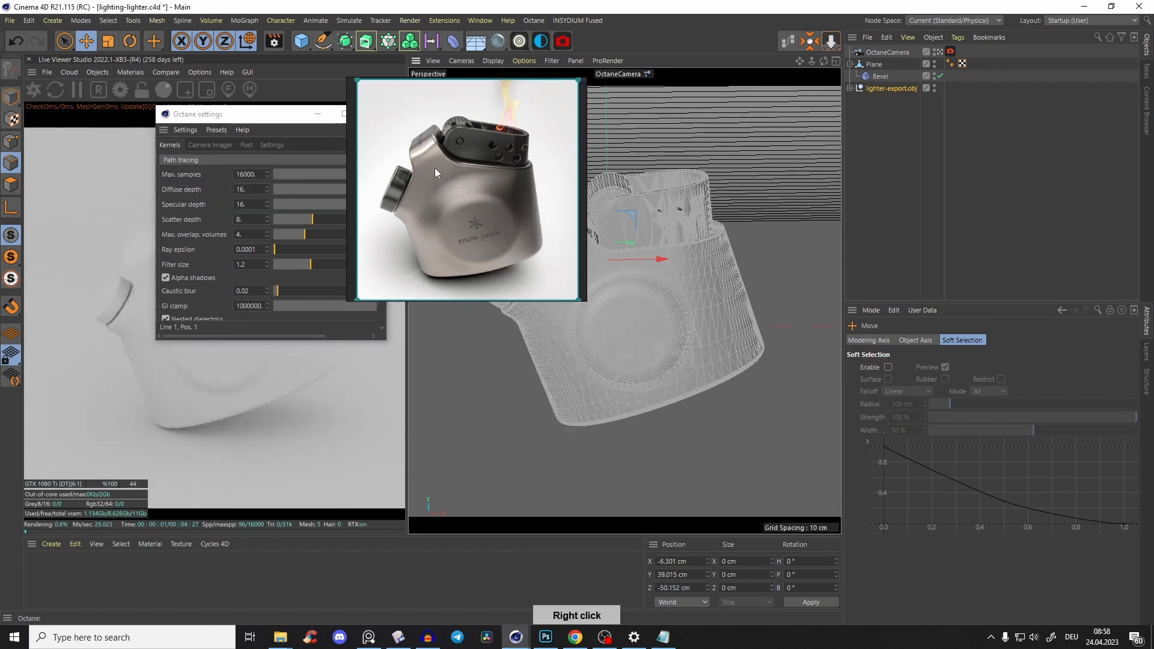
pyautogui.moveTo(483, 197); pyautogui.dragTo(759, 207, button='right')
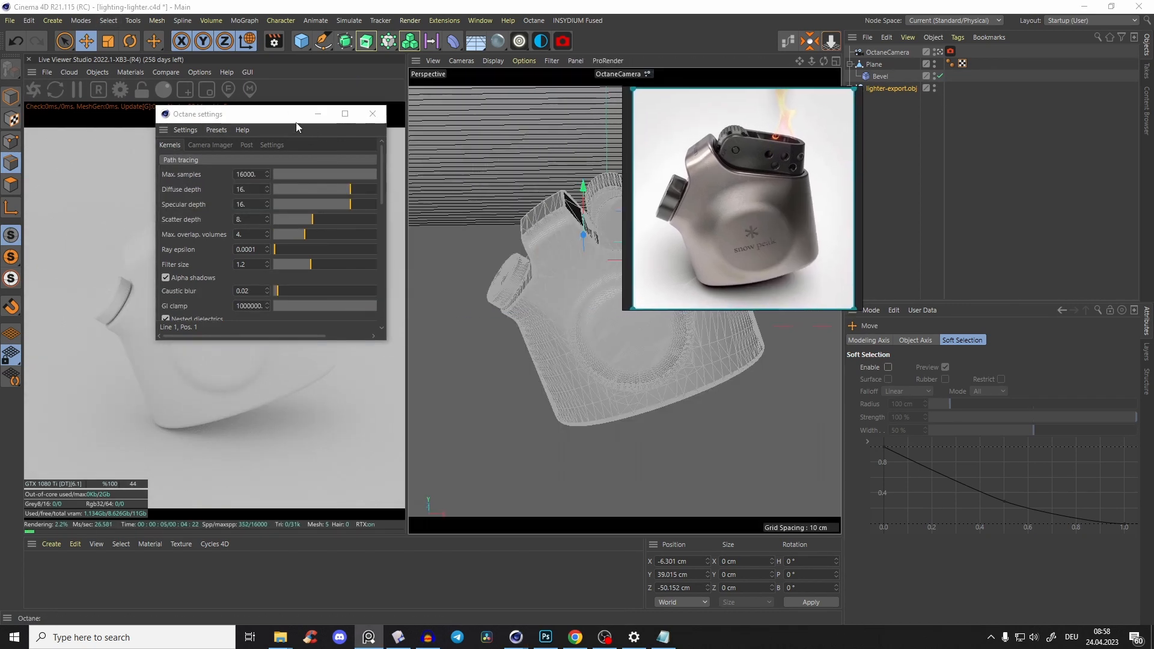
pyautogui.moveTo(270, 121); pyautogui.dragTo(478, 132)
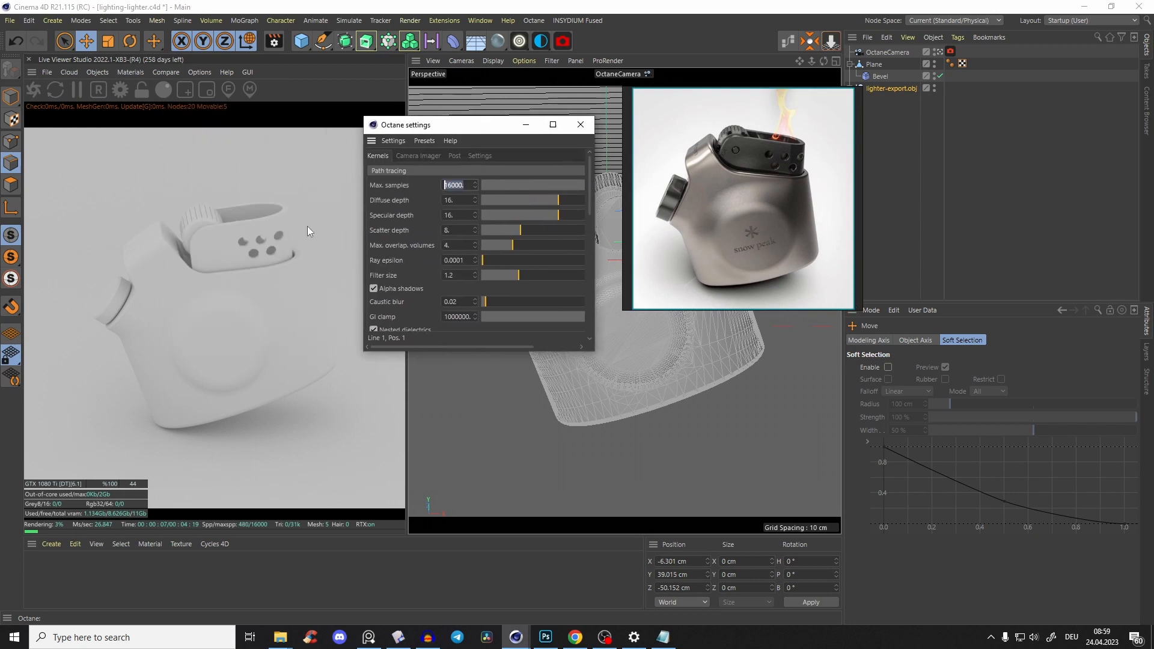
# Step: Limit path tracing to 500 max samples, with a diffuse depth of 8 and a specular depth of 7
pyautogui.write('500')
pyautogui.press('Return')
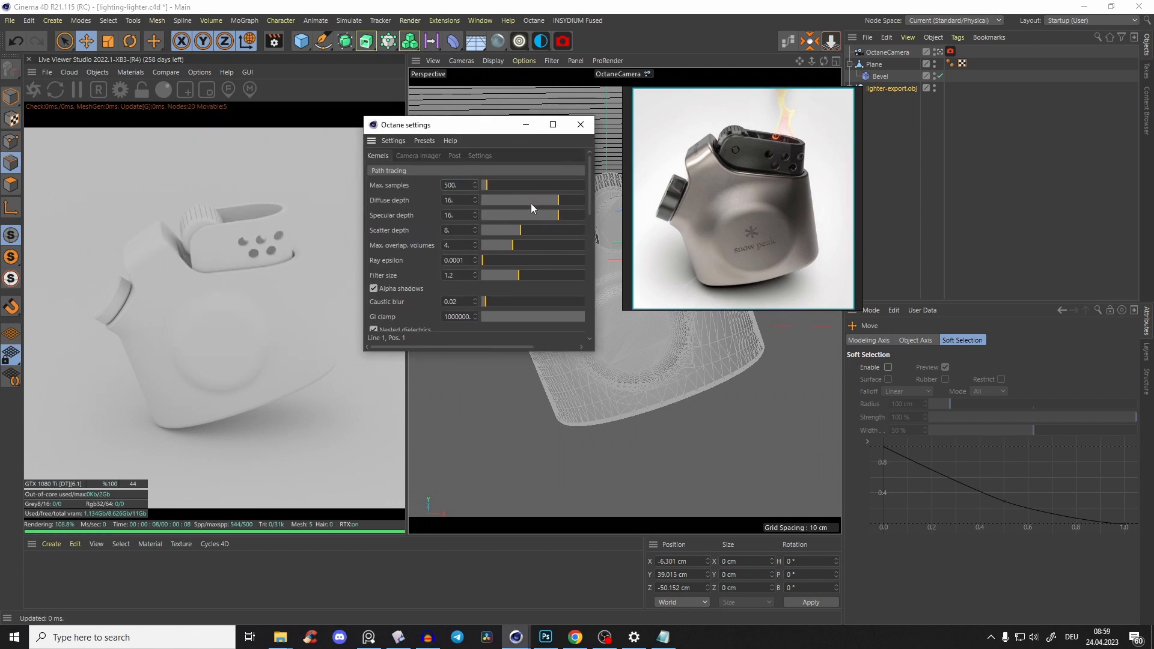
pyautogui.moveTo(530, 201); pyautogui.dragTo(521, 200)
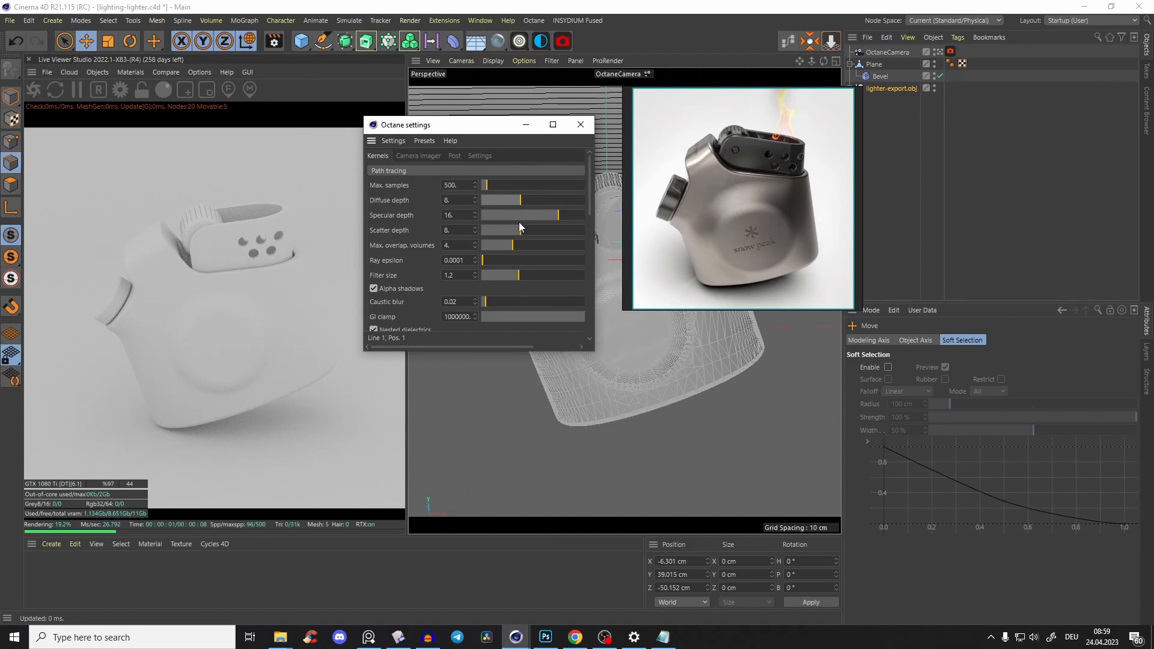
pyautogui.click(516, 217)
# Step: Set the path tracing GI clamp to 5
pyautogui.moveTo(589, 189); pyautogui.dragTo(589, 207)
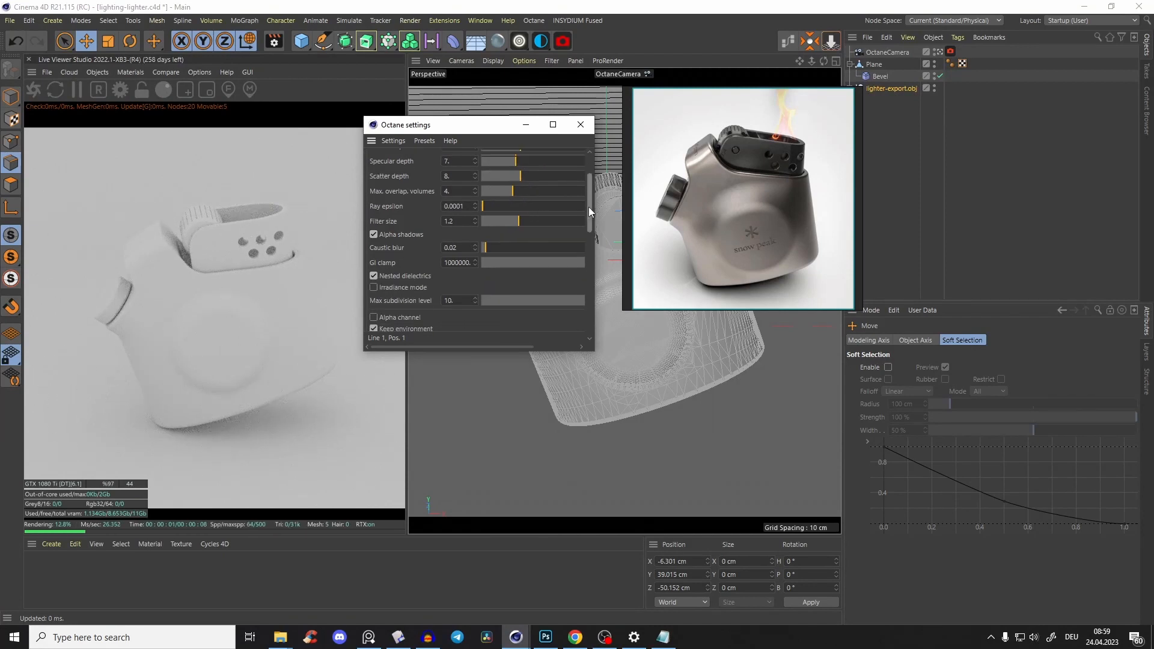
pyautogui.click(455, 262)
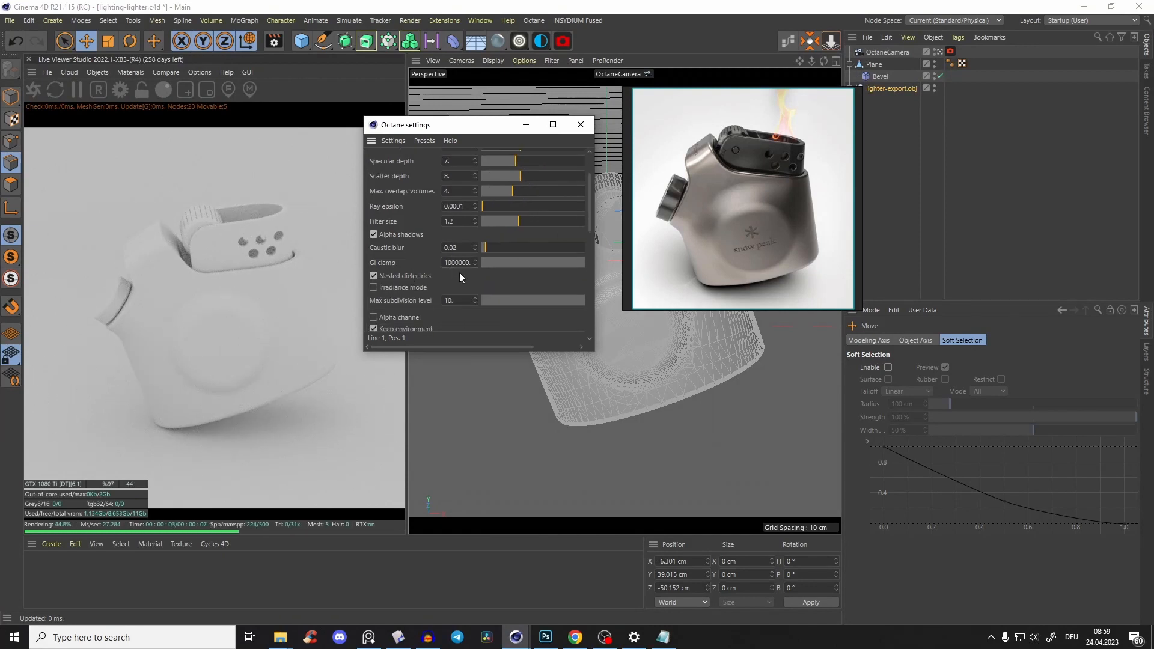
pyautogui.doubleClick(458, 263)
pyautogui.write('5')
pyautogui.press('Return')
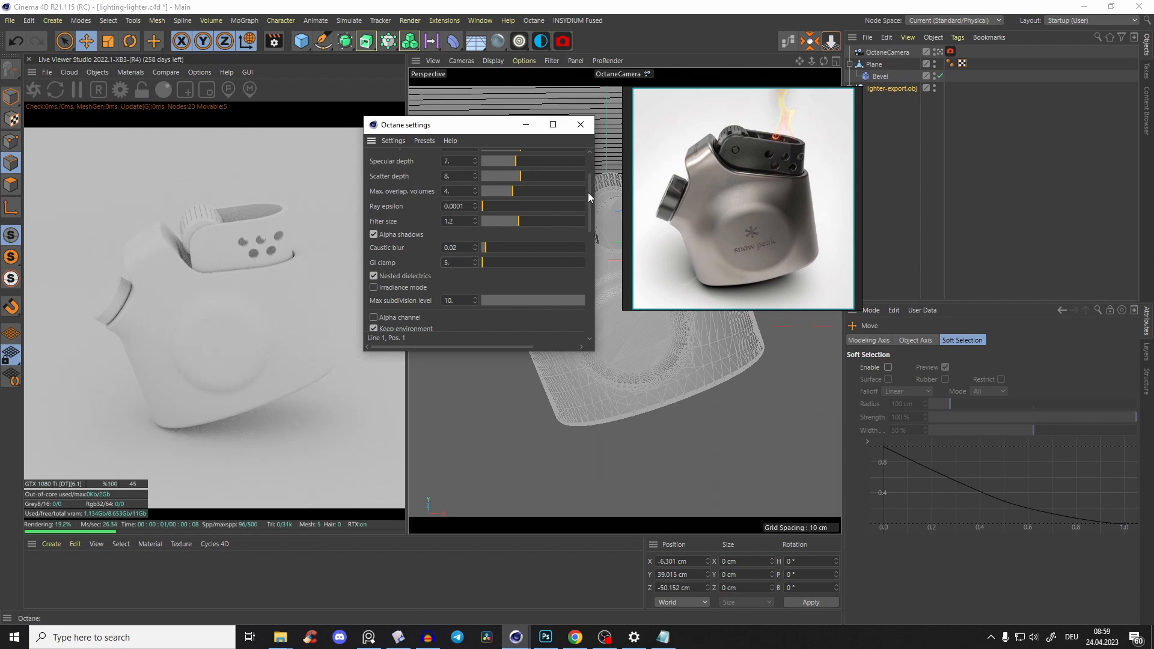
# Step: Enable adaptive sampling for the path tracing kernel and close the Octane settings window
pyautogui.moveTo(588, 193); pyautogui.dragTo(583, 271)
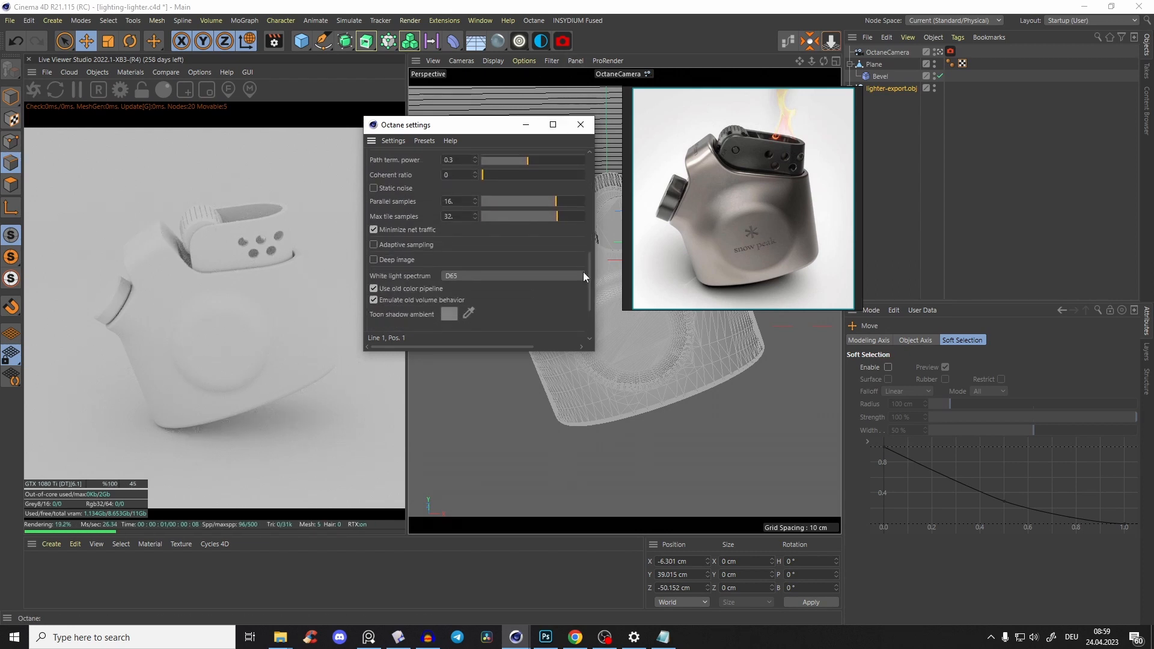
pyautogui.click(374, 245)
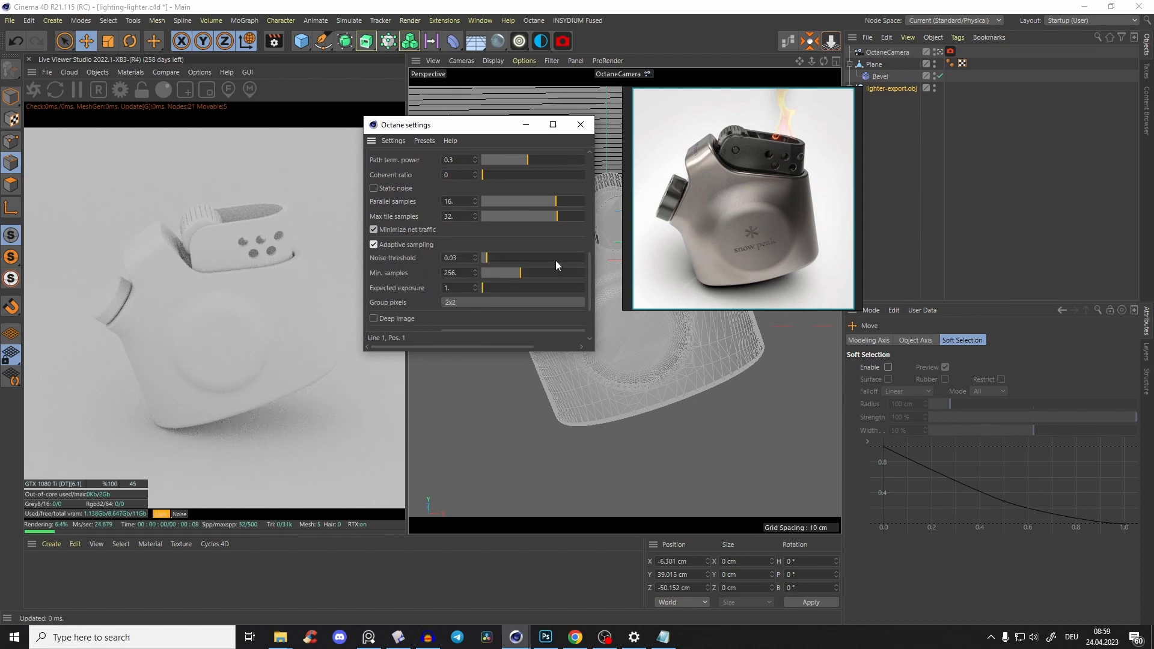
pyautogui.moveTo(586, 269); pyautogui.dragTo(586, 171)
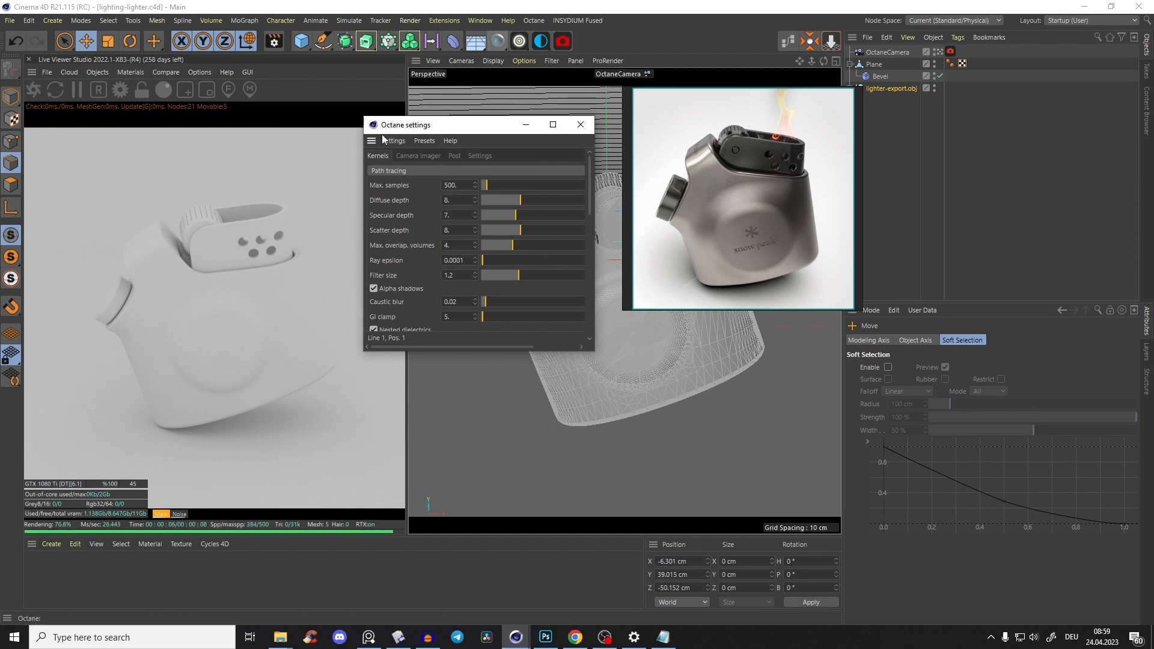
pyautogui.click(425, 144)
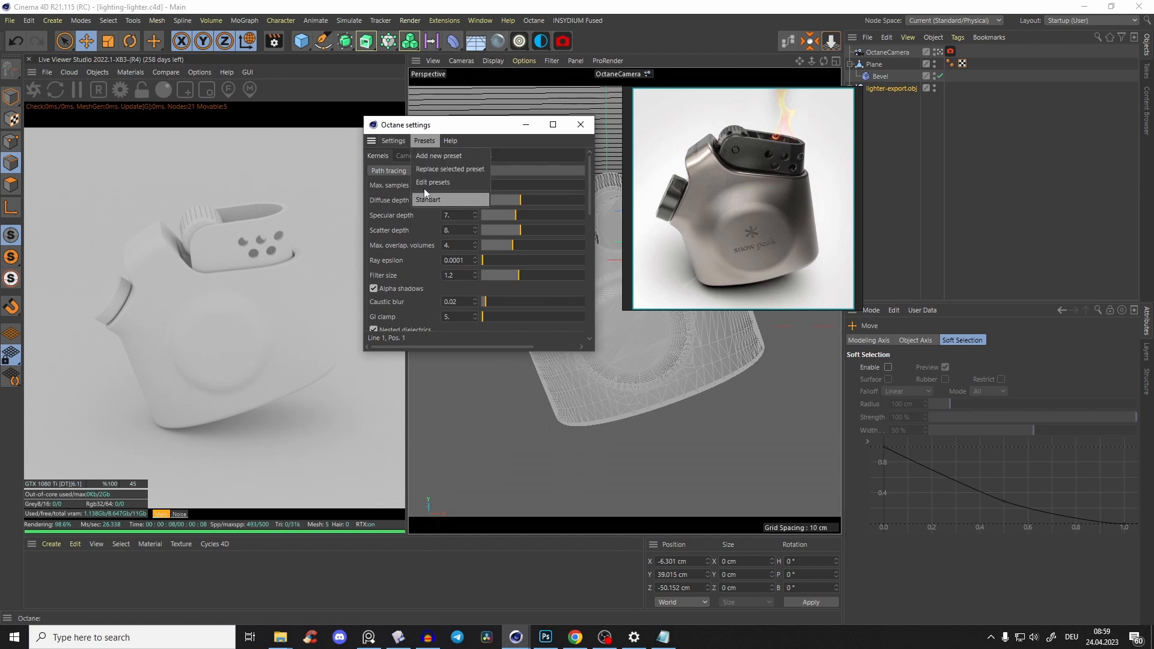
pyautogui.click(487, 127)
pyautogui.click(575, 129)
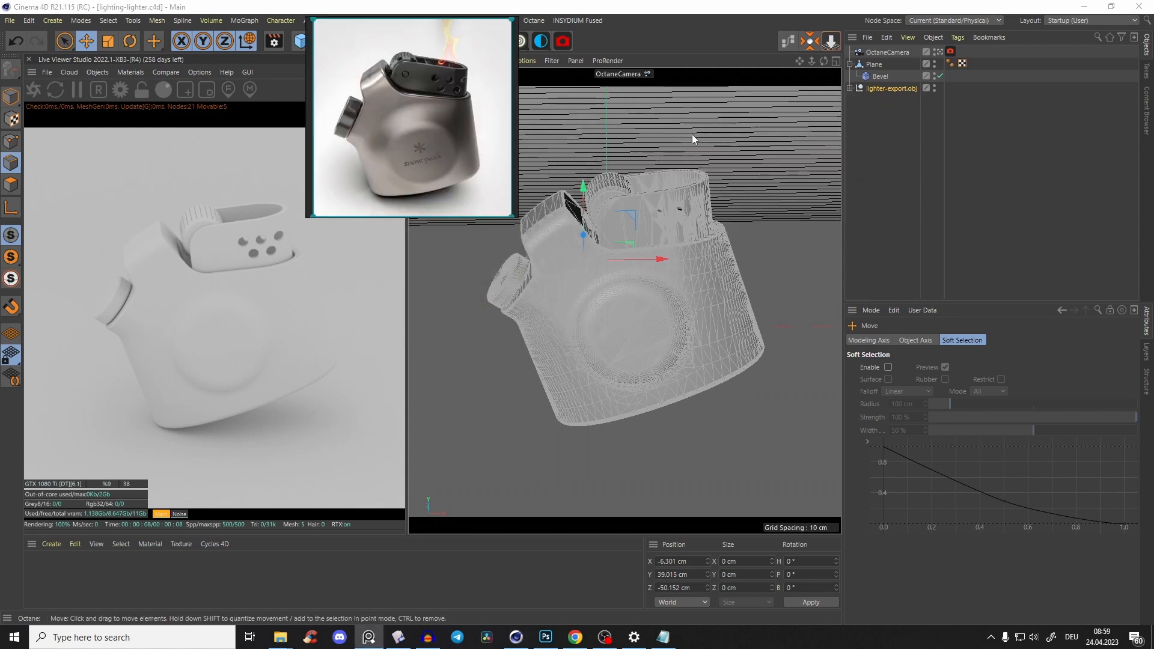
# Step: Leave the Octane camera view and add an Octane HDRI environment to the scene
pyautogui.click(692, 135)
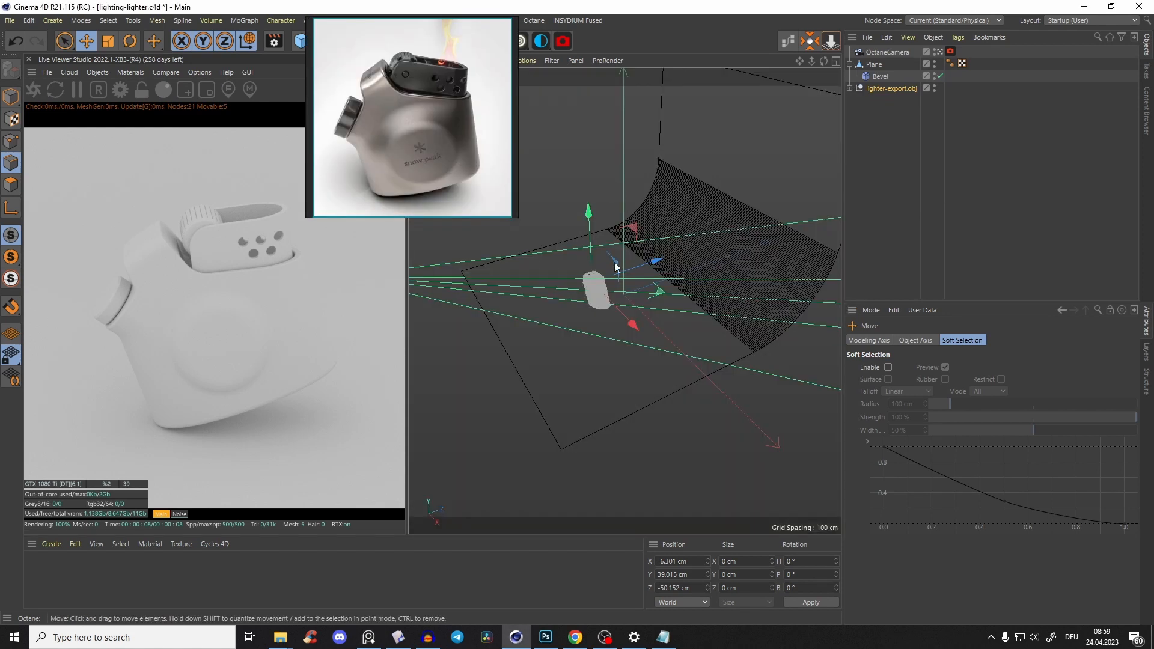
pyautogui.scroll(4, 600, 283)
pyautogui.keyDown('alt'); pyautogui.moveTo(600, 283); pyautogui.dragTo(617, 278); pyautogui.keyUp('alt')
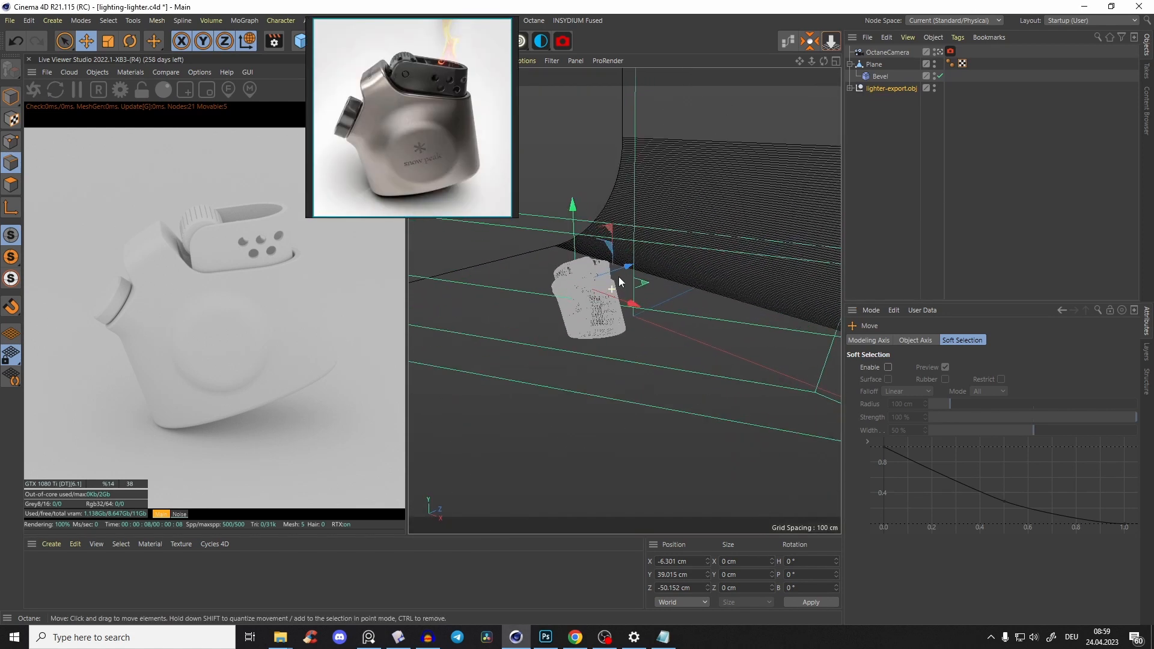
pyautogui.scroll(-4, 601, 265)
pyautogui.moveTo(484, 72); pyautogui.dragTo(467, 96, button='right')
pyautogui.click(541, 41)
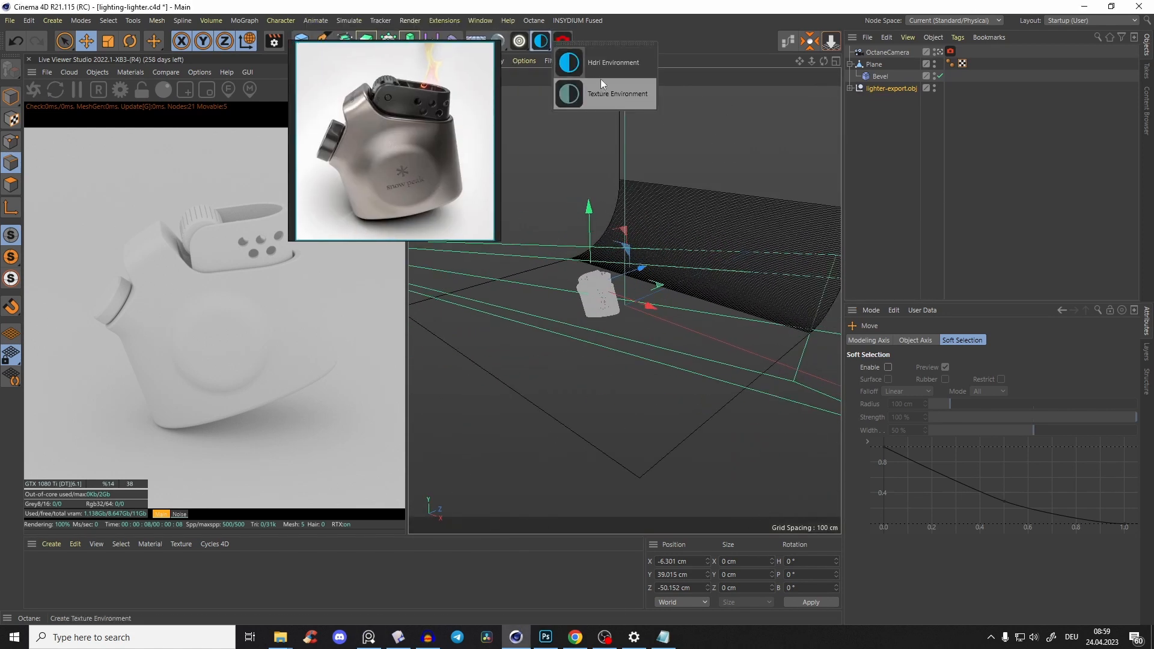
pyautogui.click(601, 81)
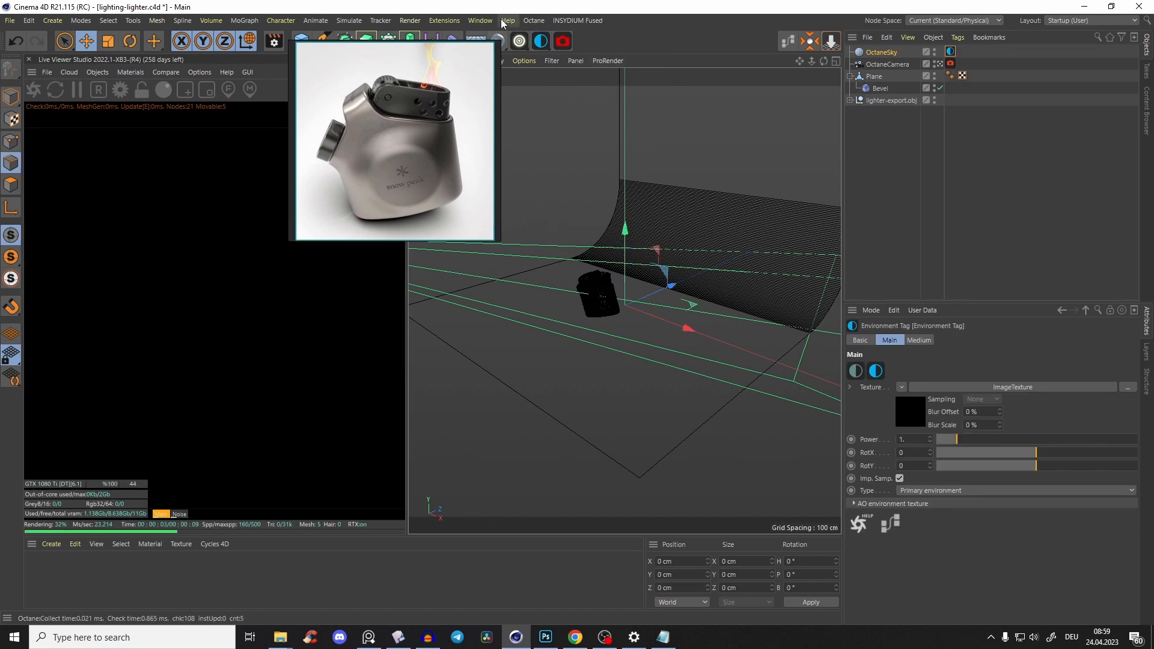
# Step: Load HDR_Light_Studio_Free_HDRI_Design_13.exr from the Content Browser as the sky's environment texture, without copying it to the project
pyautogui.click(481, 21)
pyautogui.click(523, 88)
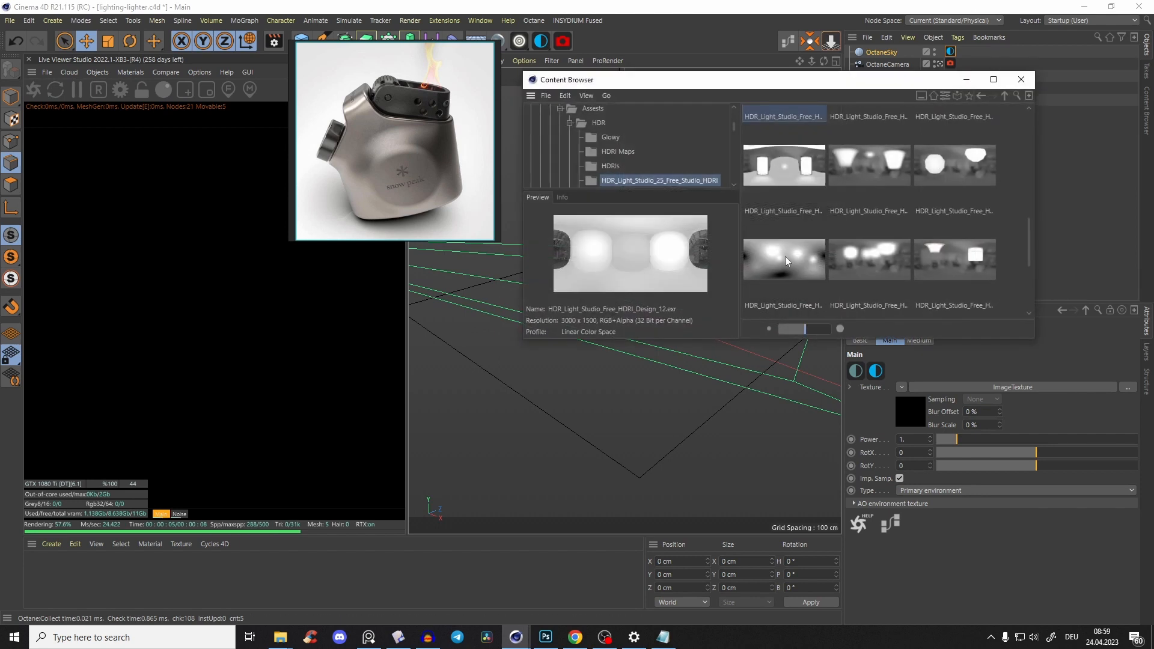
pyautogui.scroll(-3, 1028, 216)
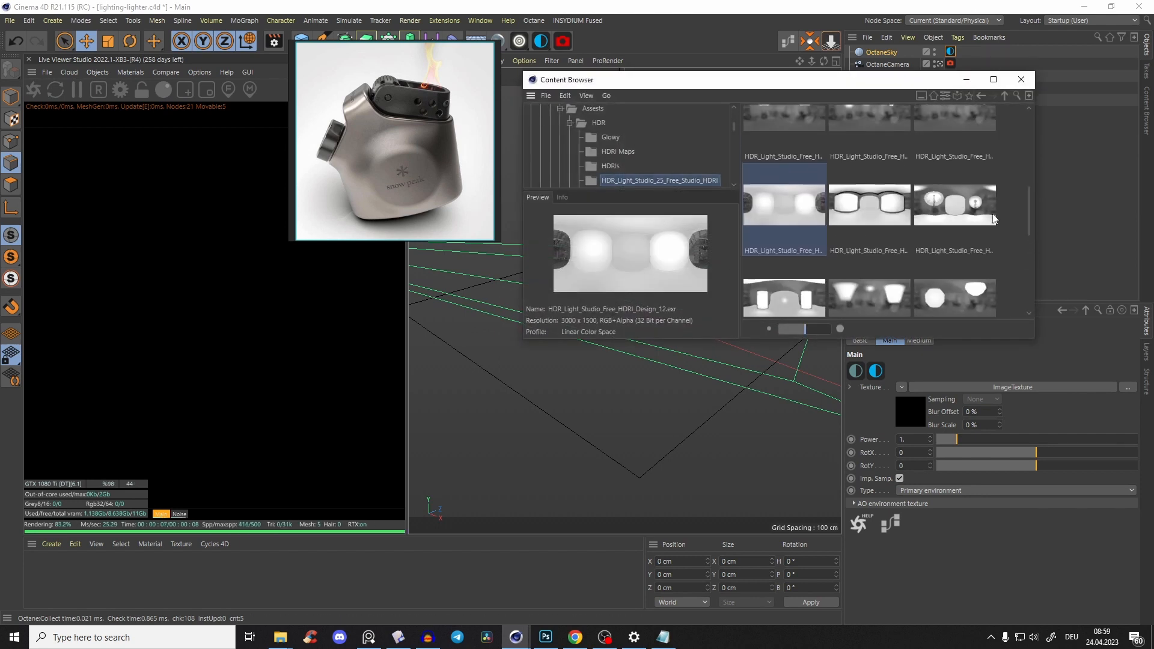
pyautogui.moveTo(918, 406); pyautogui.dragTo(918, 407)
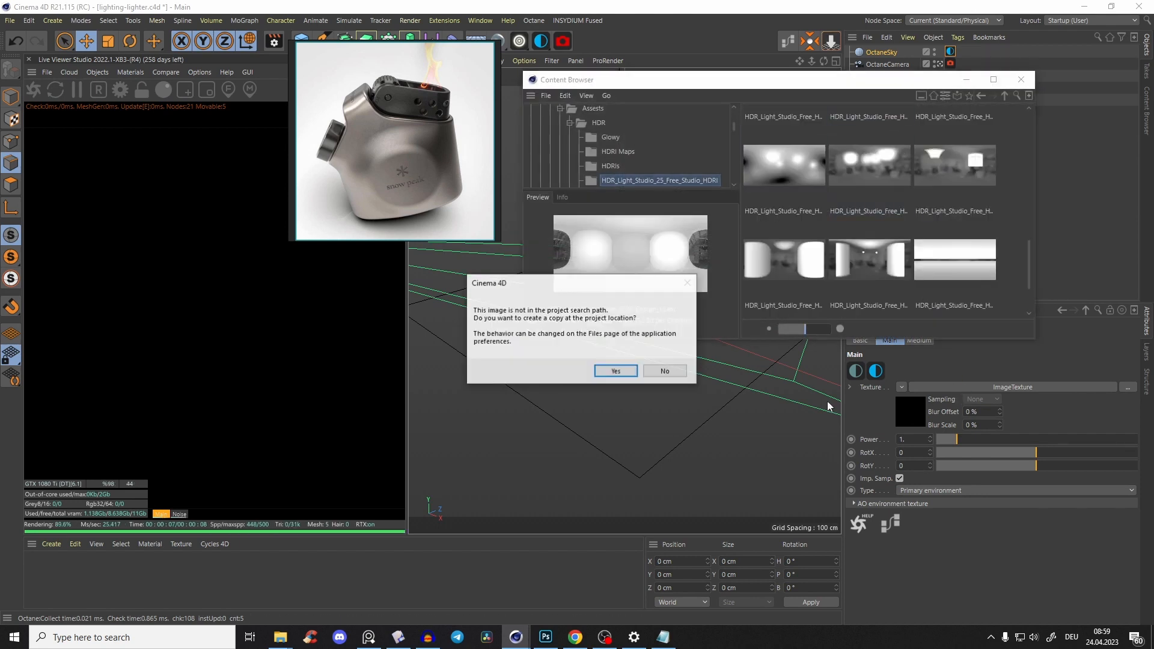
pyautogui.click(658, 372)
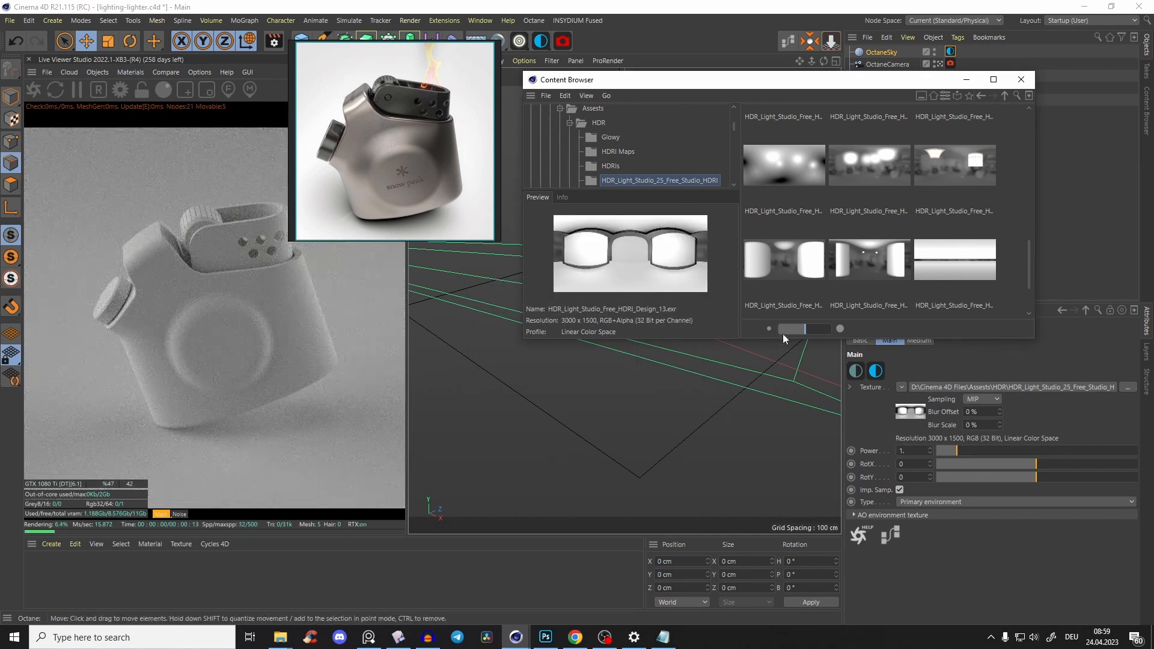
# Step: Replace the sky texture with the studio HDRI with two rounded softboxes, without copying it, and set its power to about 1.31
pyautogui.moveTo(1028, 255); pyautogui.dragTo(1022, 185)
pyautogui.moveTo(788, 257); pyautogui.dragTo(939, 387)
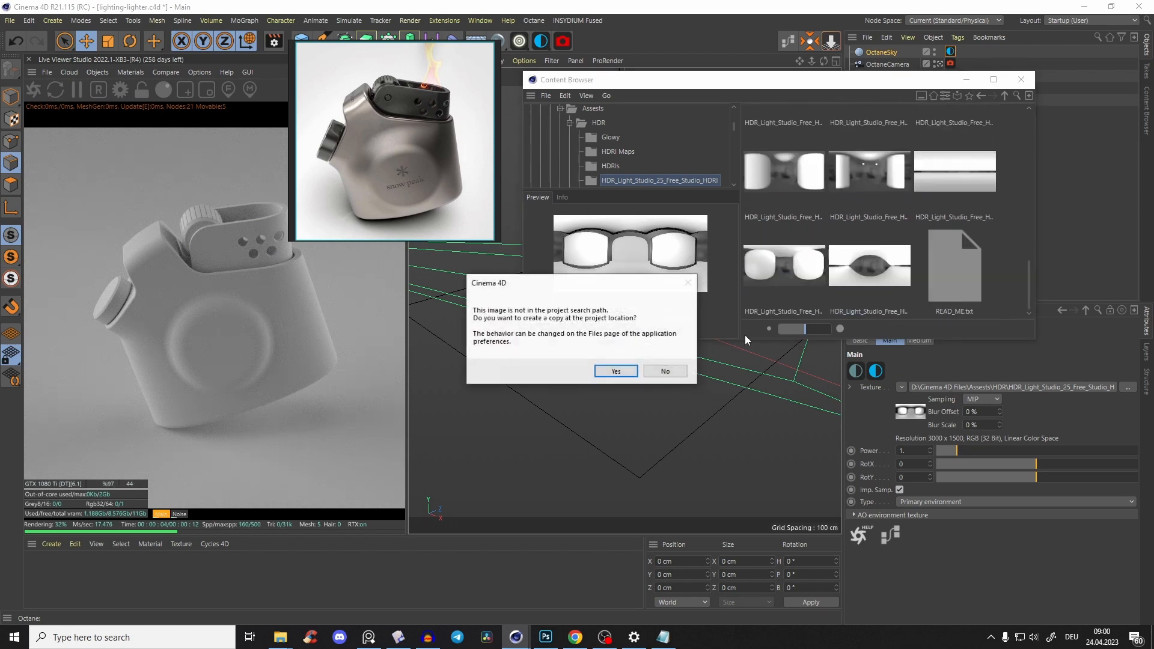
pyautogui.click(664, 370)
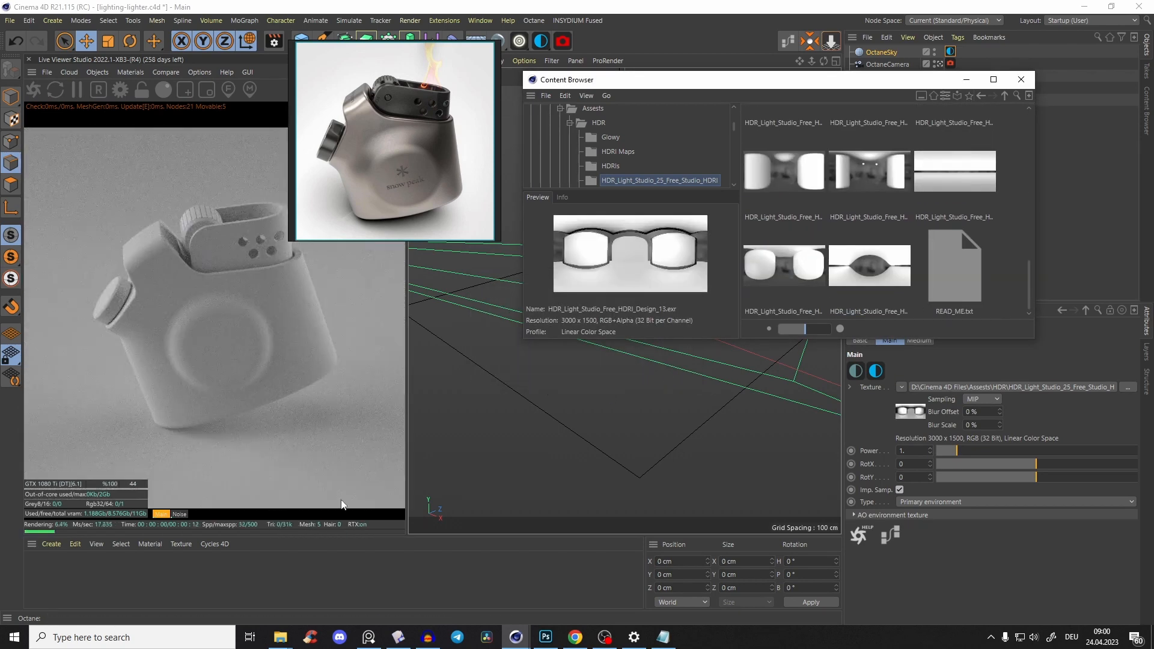
pyautogui.moveTo(956, 451); pyautogui.dragTo(963, 451)
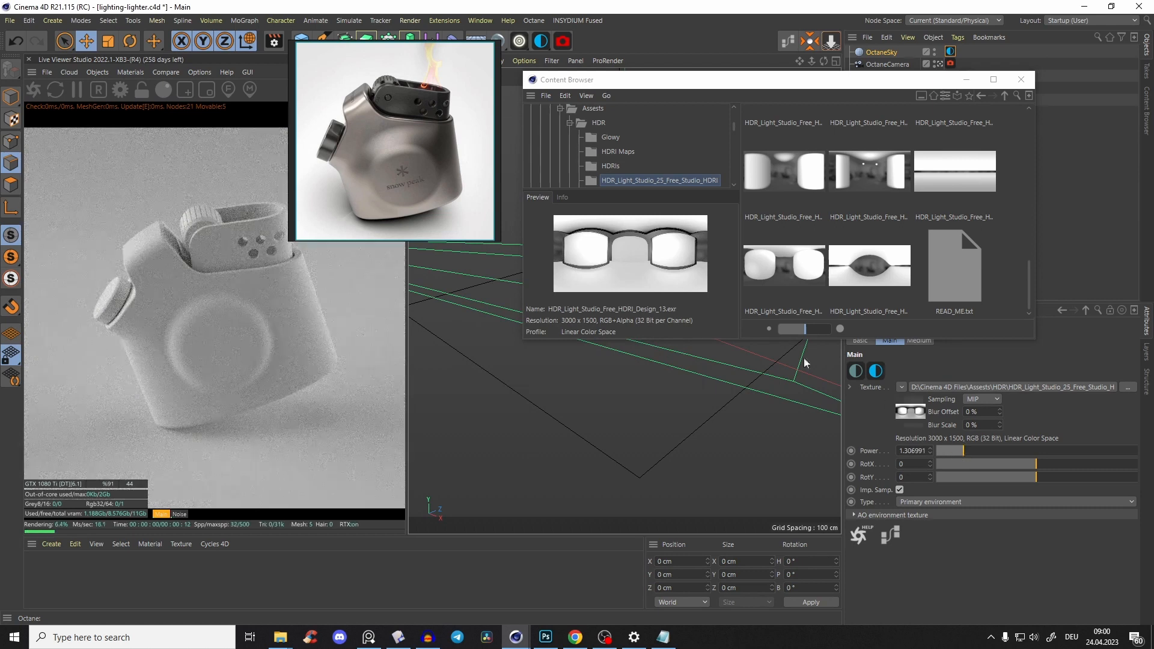
pyautogui.click(961, 78)
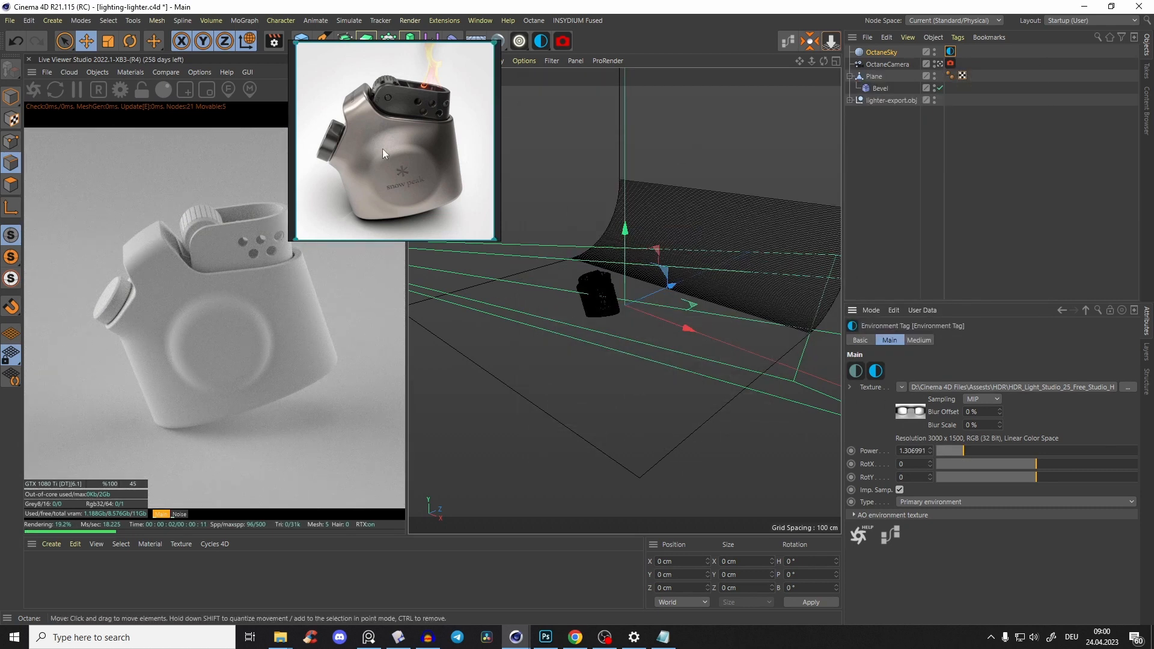
# Step: Enlarge the reference photo and examine the highlights and shadows on the lighter's metal body and side knob
pyautogui.scroll(3, 378, 177)
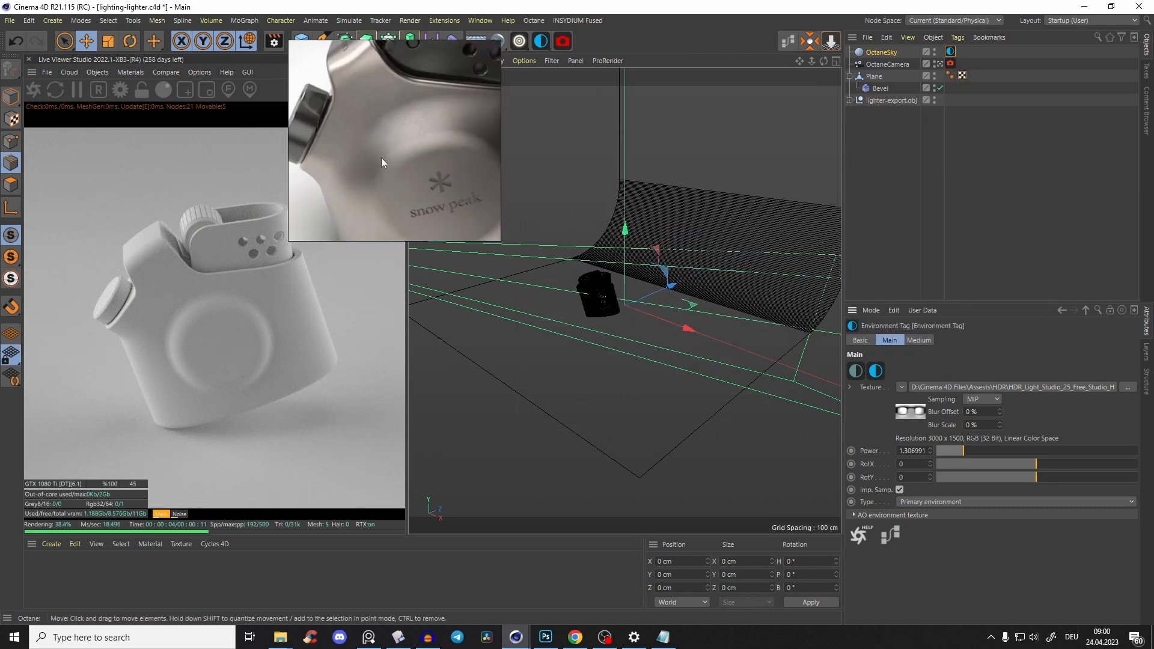
pyautogui.moveTo(403, 143); pyautogui.dragTo(431, 175, button='middle')
pyautogui.scroll(1, 432, 180)
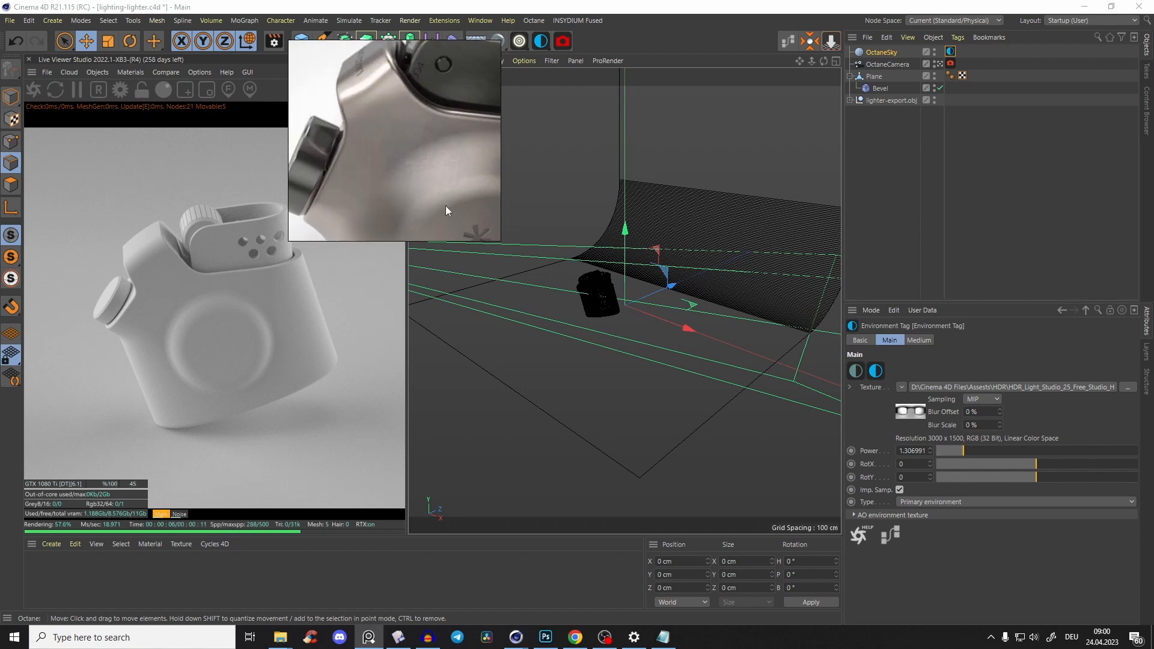
pyautogui.moveTo(498, 240); pyautogui.dragTo(684, 448)
pyautogui.scroll(-1, 554, 274)
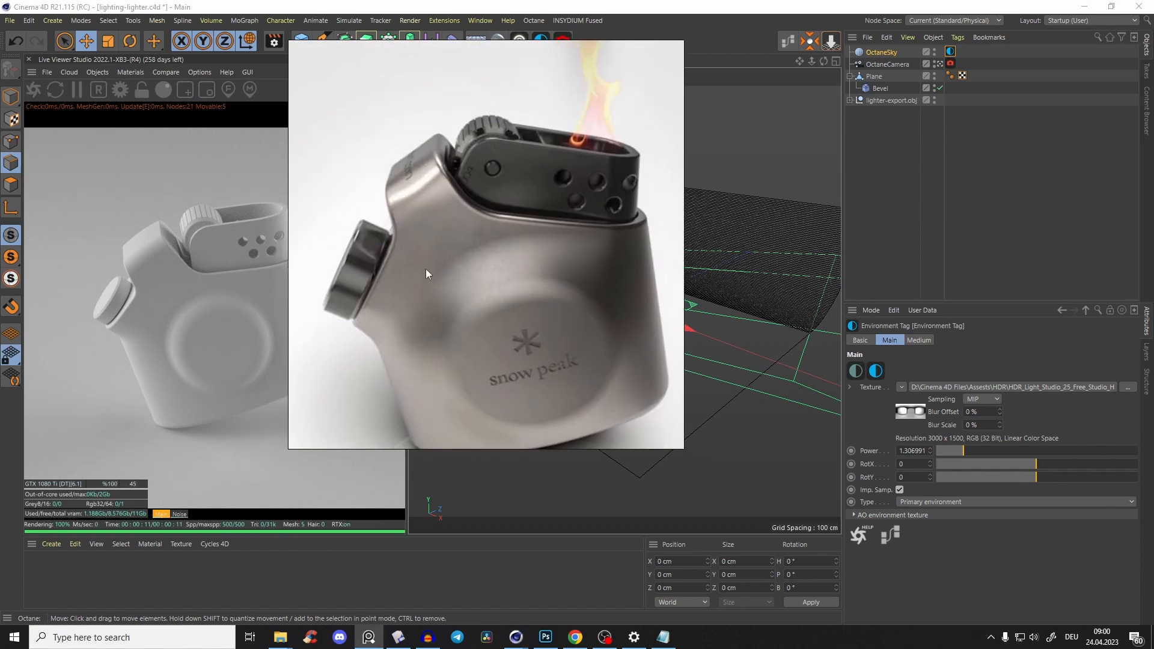
pyautogui.scroll(2, 450, 274)
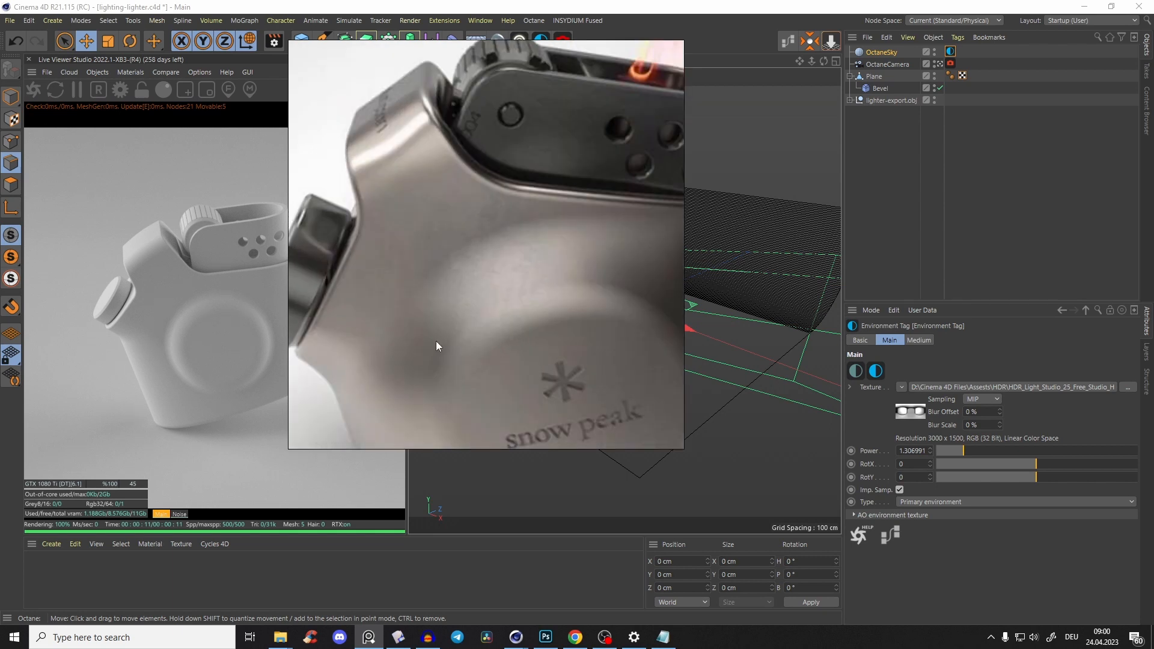
pyautogui.scroll(-3, 423, 319)
pyautogui.scroll(2, 423, 319)
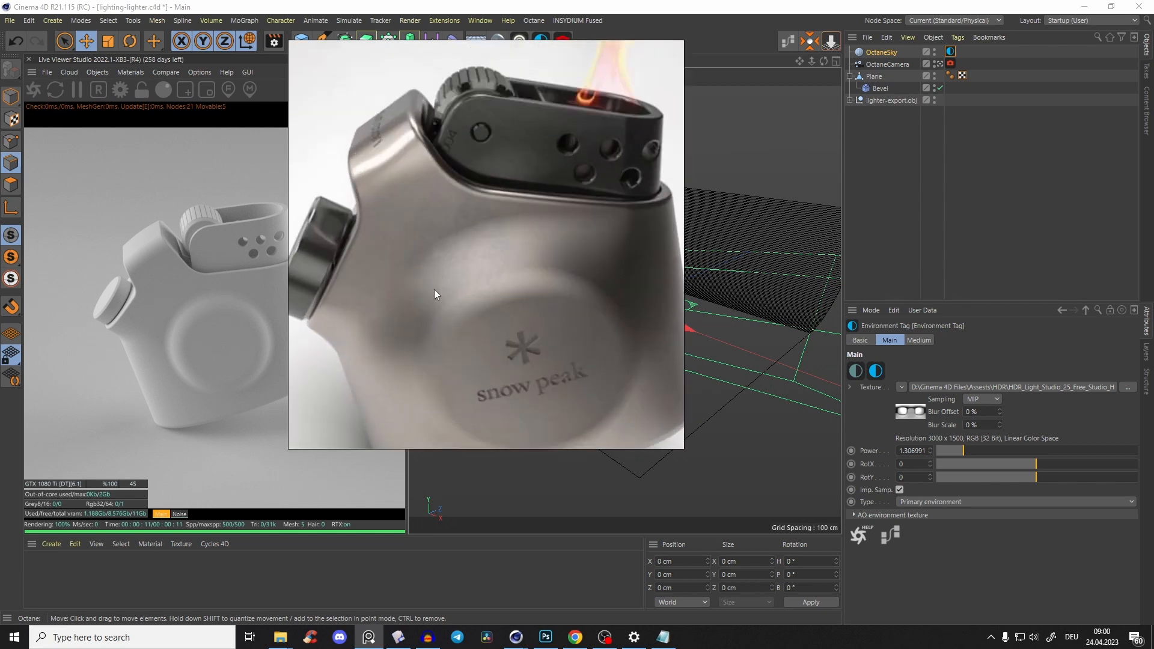
pyautogui.moveTo(446, 253); pyautogui.dragTo(446, 350, button='middle')
pyautogui.scroll(-3, 445, 208)
pyautogui.scroll(4, 429, 223)
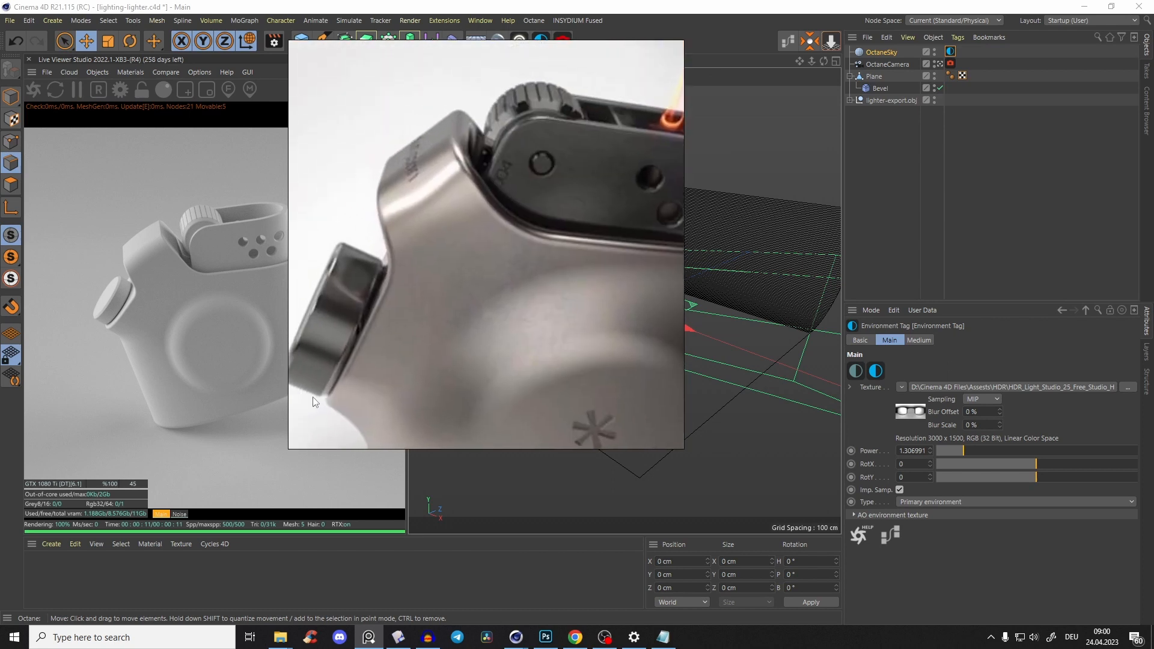
# Step: Examine the reference photo's dark cap, striker wheel, holes and flame up close
pyautogui.moveTo(582, 187)
pyautogui.mouseDown(button='middle')
pyautogui.moveTo(521, 244)
pyautogui.moveTo(559, 229)
pyautogui.moveTo(529, 242)
pyautogui.mouseUp(button='middle')
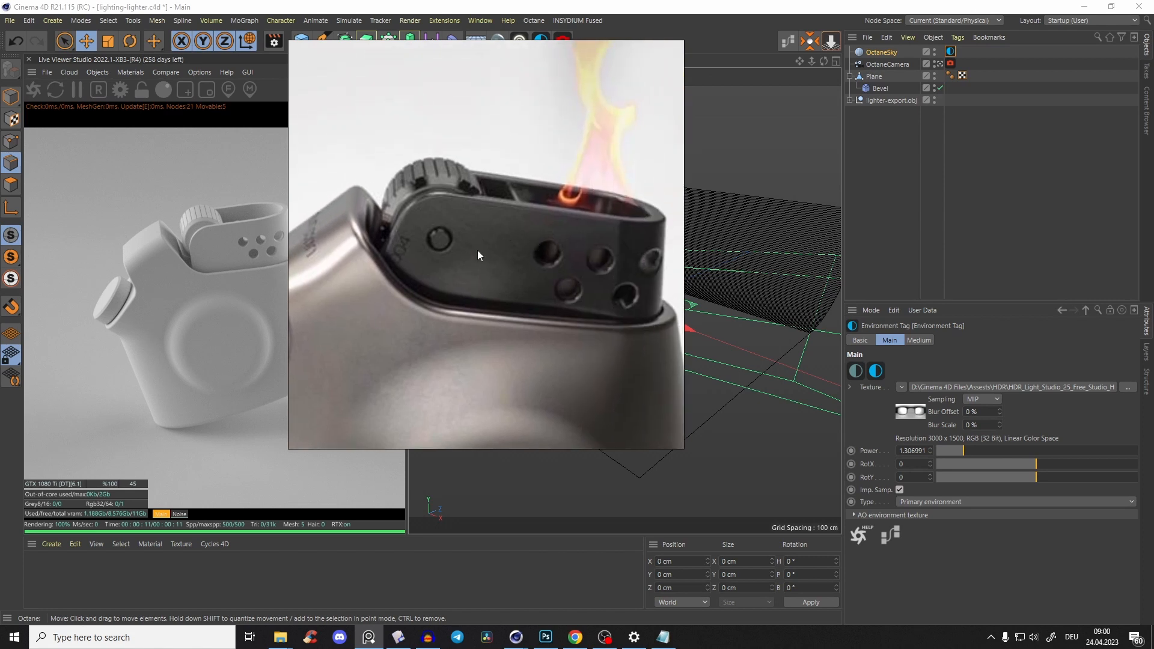
pyautogui.scroll(-3, 495, 283)
pyautogui.scroll(3, 496, 276)
pyautogui.moveTo(489, 283); pyautogui.dragTo(464, 229, button='middle')
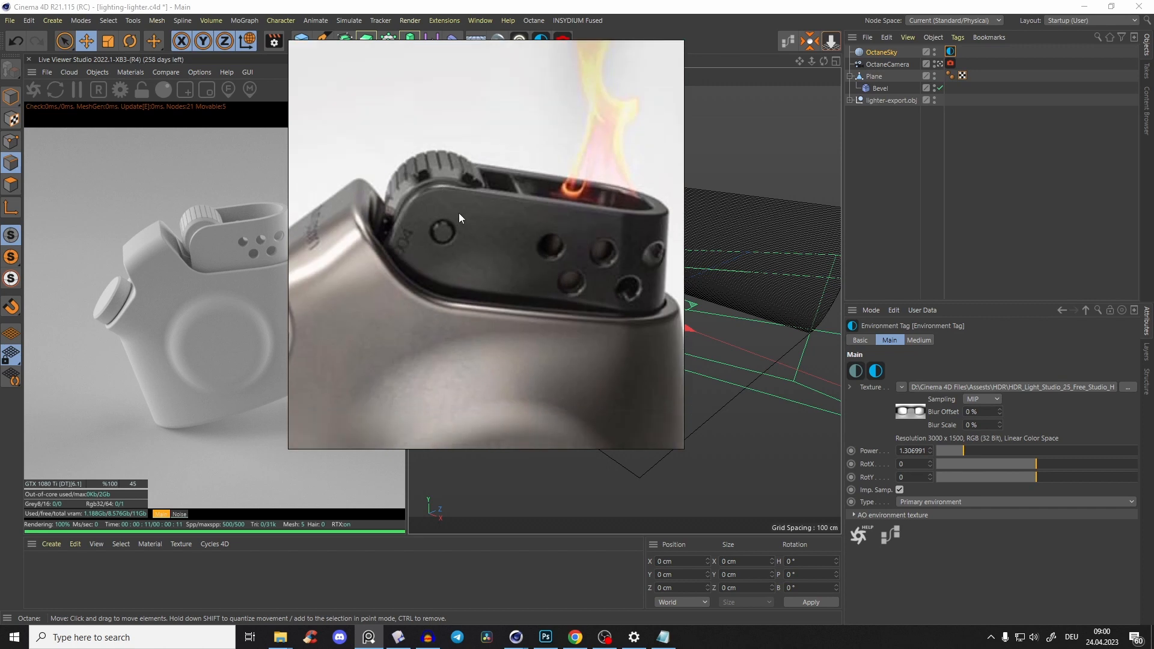
pyautogui.scroll(-2, 538, 255)
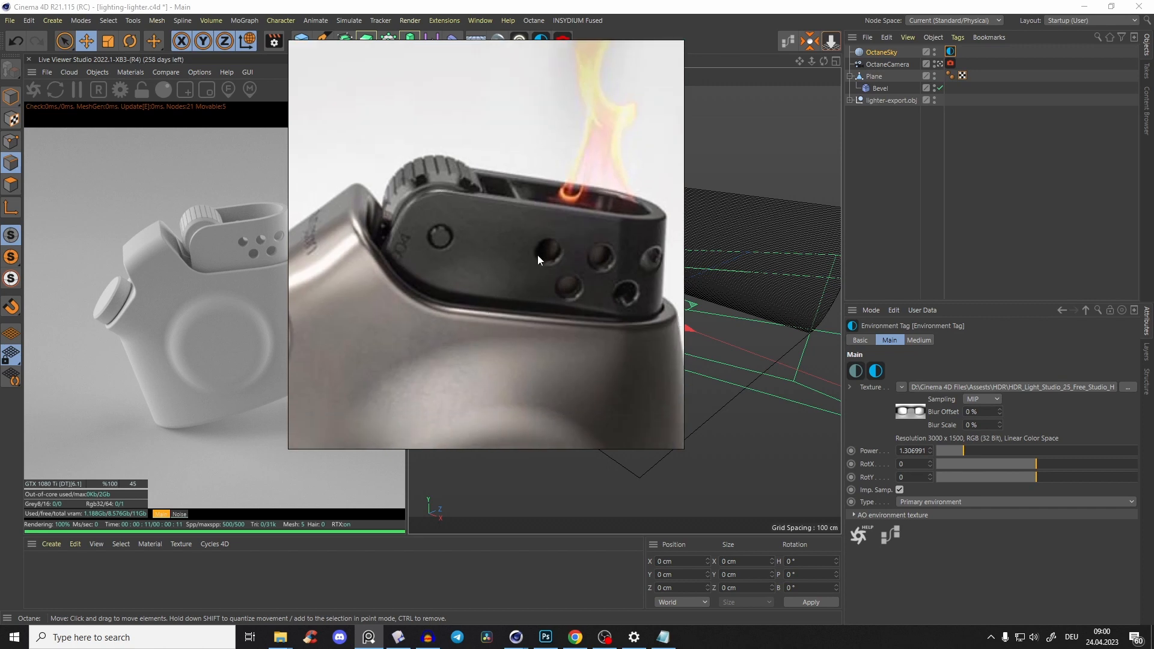
pyautogui.moveTo(537, 255); pyautogui.dragTo(493, 246, button='middle')
pyautogui.scroll(-3, 485, 264)
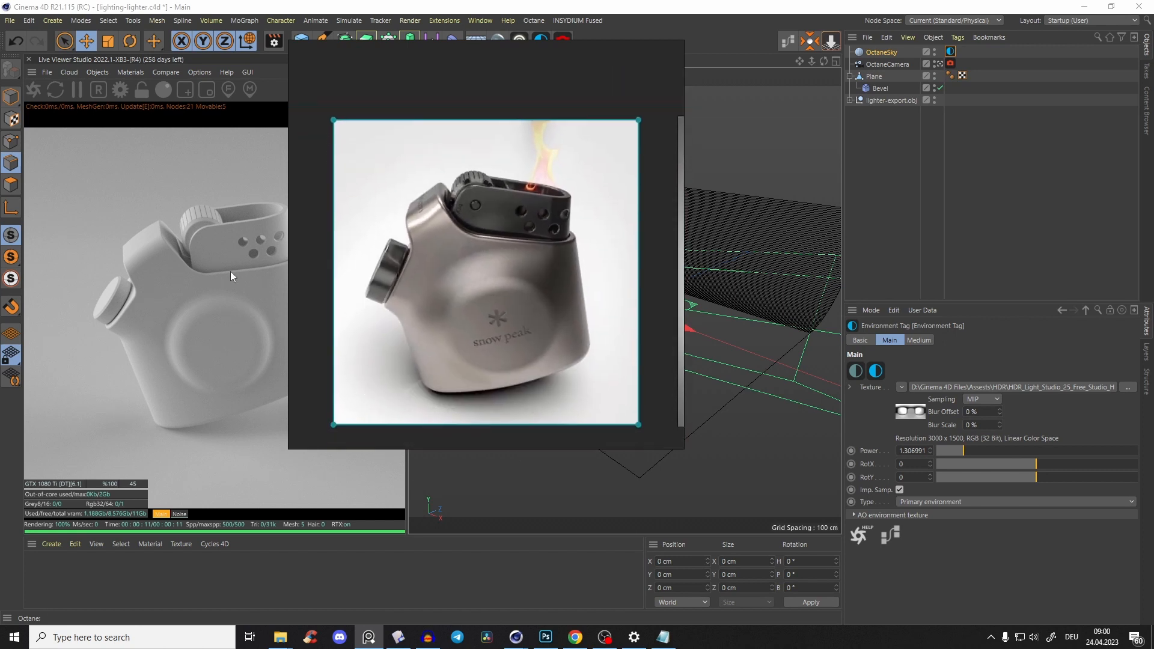
pyautogui.scroll(5, 512, 228)
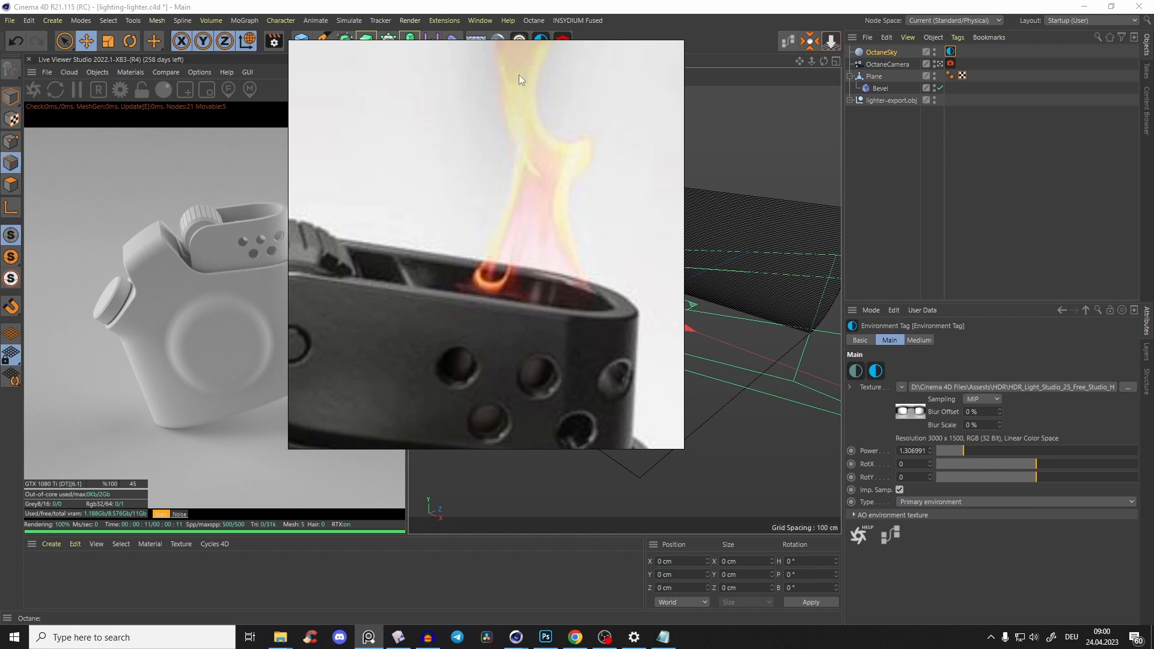
pyautogui.scroll(-5, 535, 358)
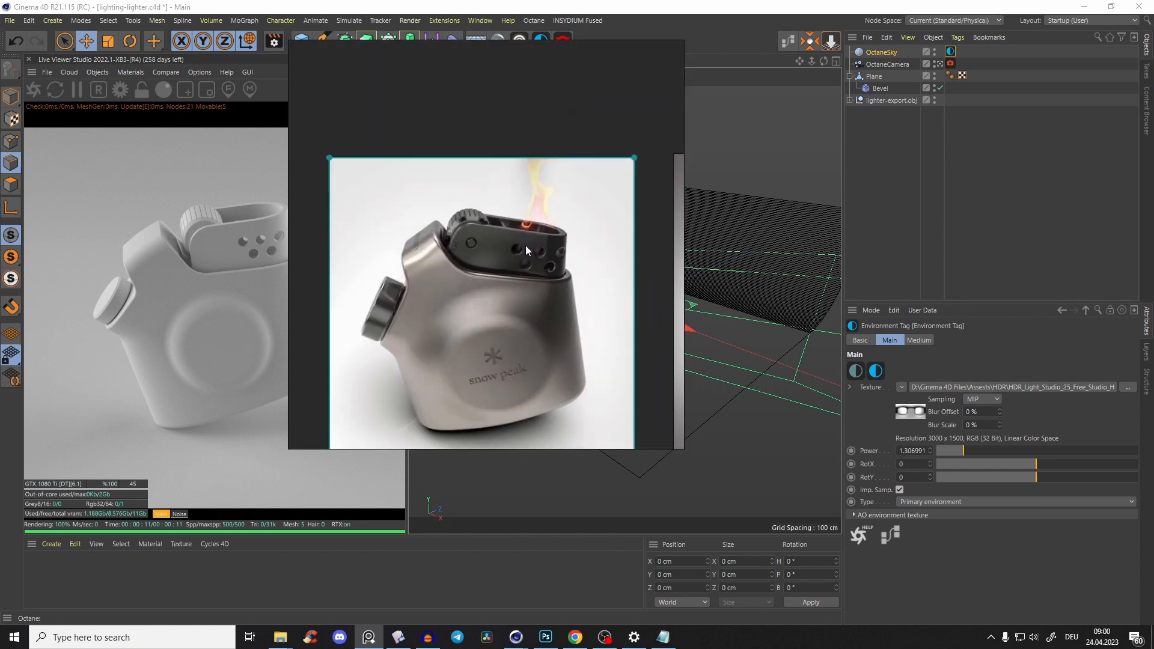
pyautogui.scroll(-1, 511, 282)
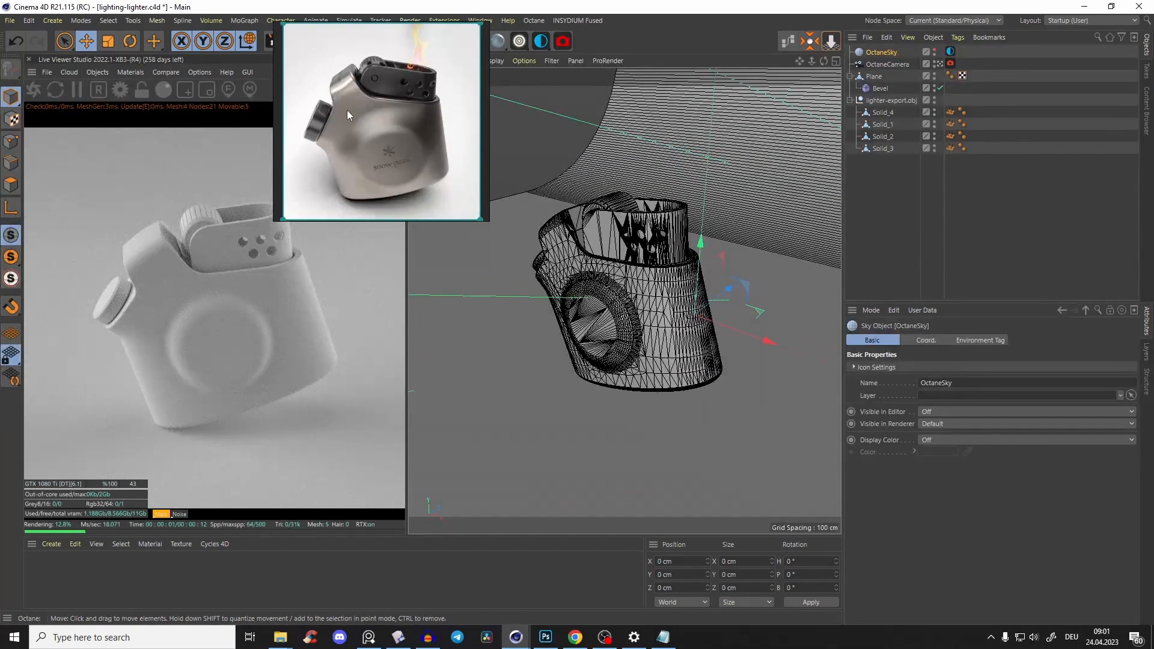
# Step: Create an Octane Metallic material and apply it to the lighter's main body
pyautogui.click(511, 47)
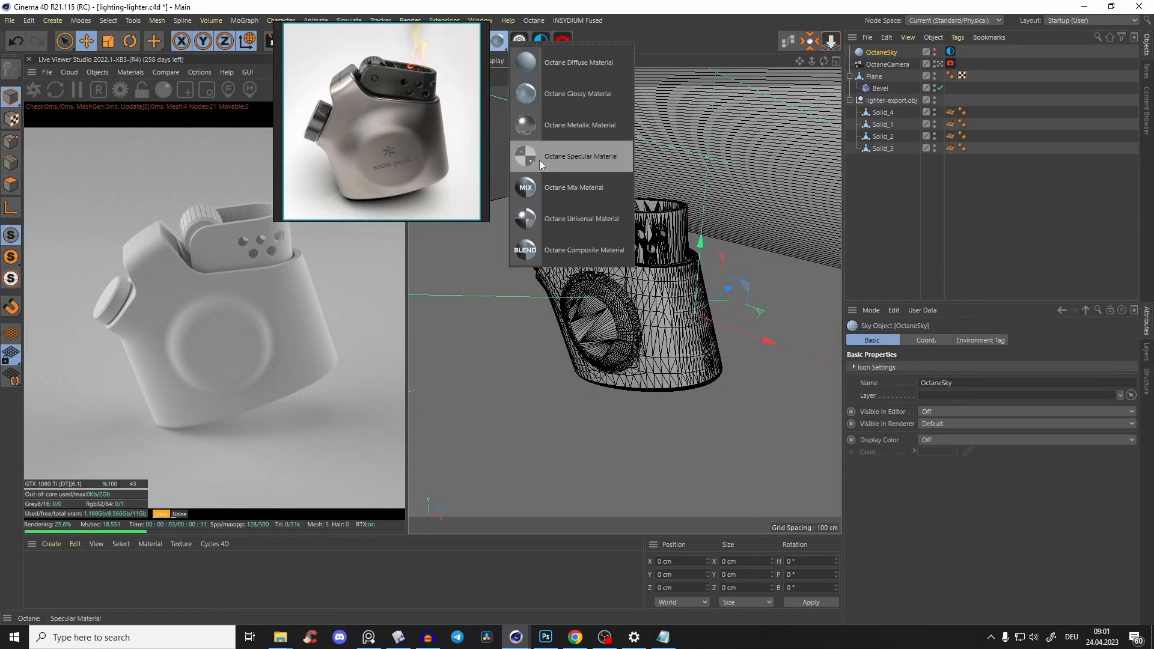
pyautogui.click(580, 125)
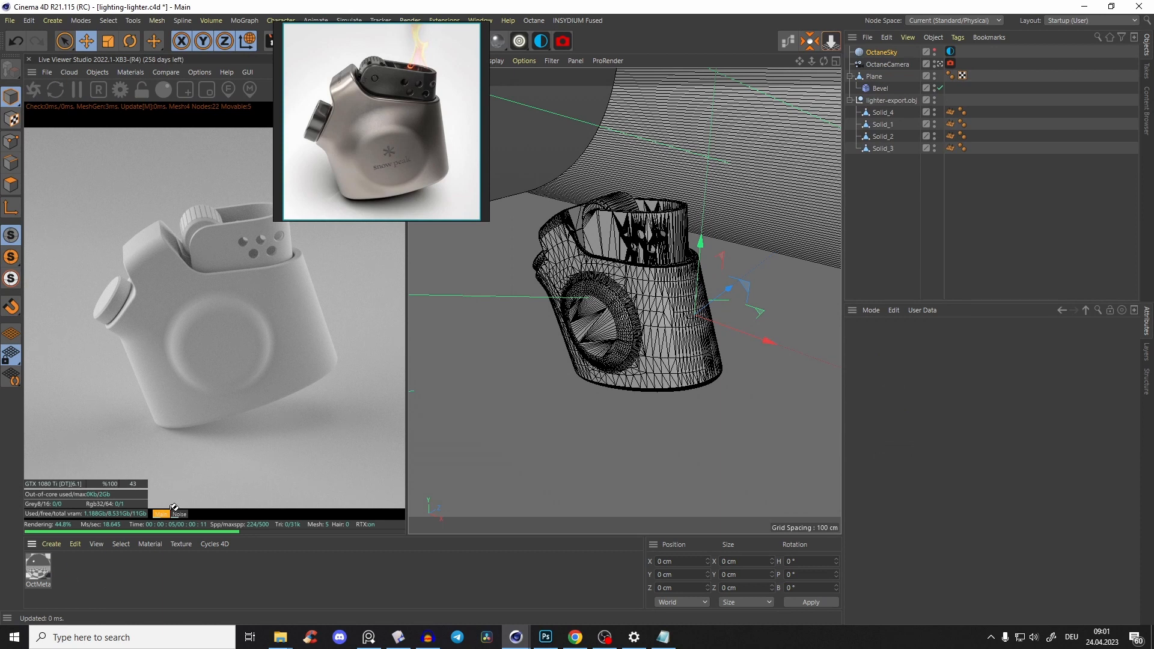
pyautogui.moveTo(175, 508); pyautogui.dragTo(596, 255)
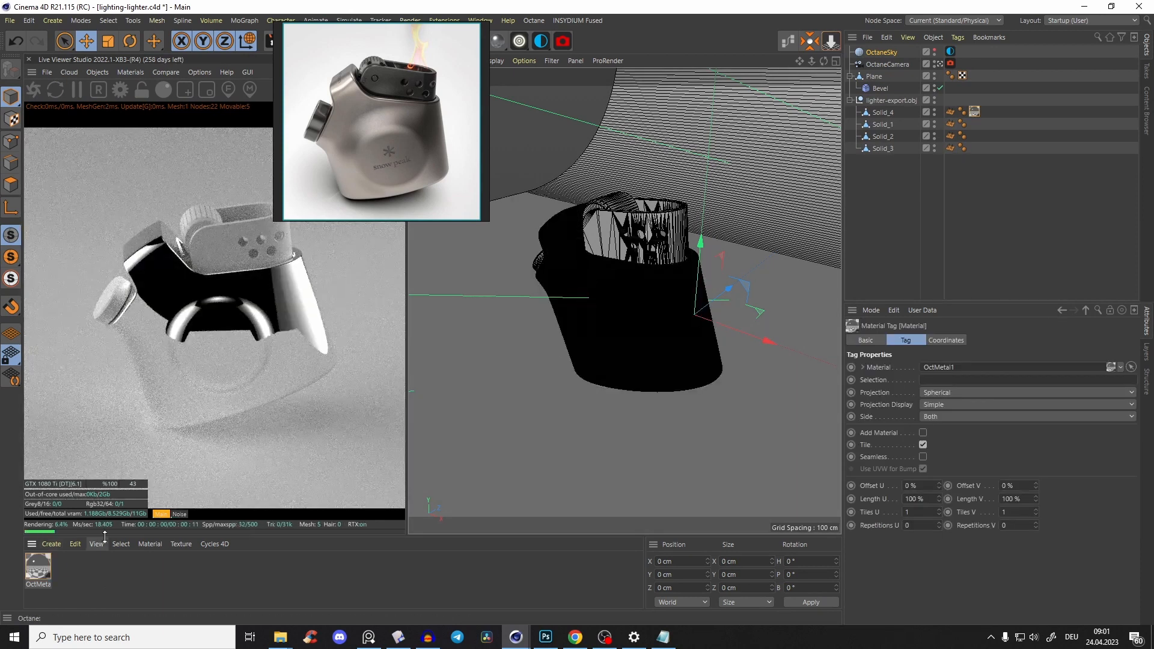
# Step: Open the metallic material in the Node Editor, connect an Octane noise to its bump input and solo the noise node
pyautogui.doubleClick(38, 567)
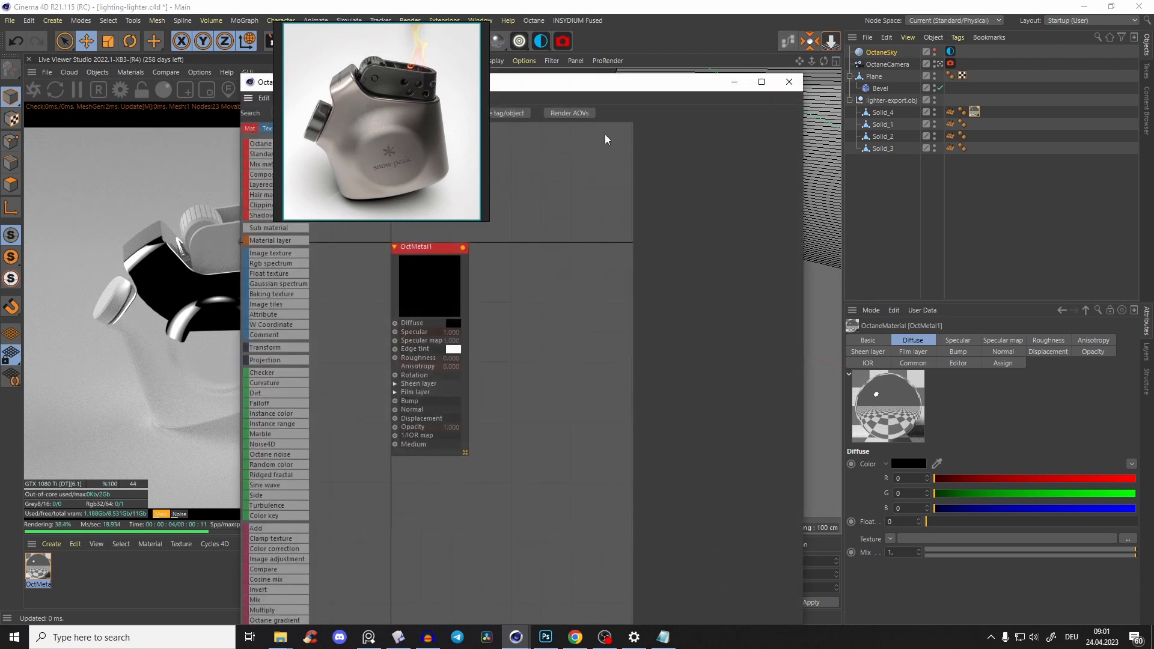
pyautogui.moveTo(574, 87); pyautogui.dragTo(874, 50)
pyautogui.moveTo(752, 267); pyautogui.dragTo(882, 331)
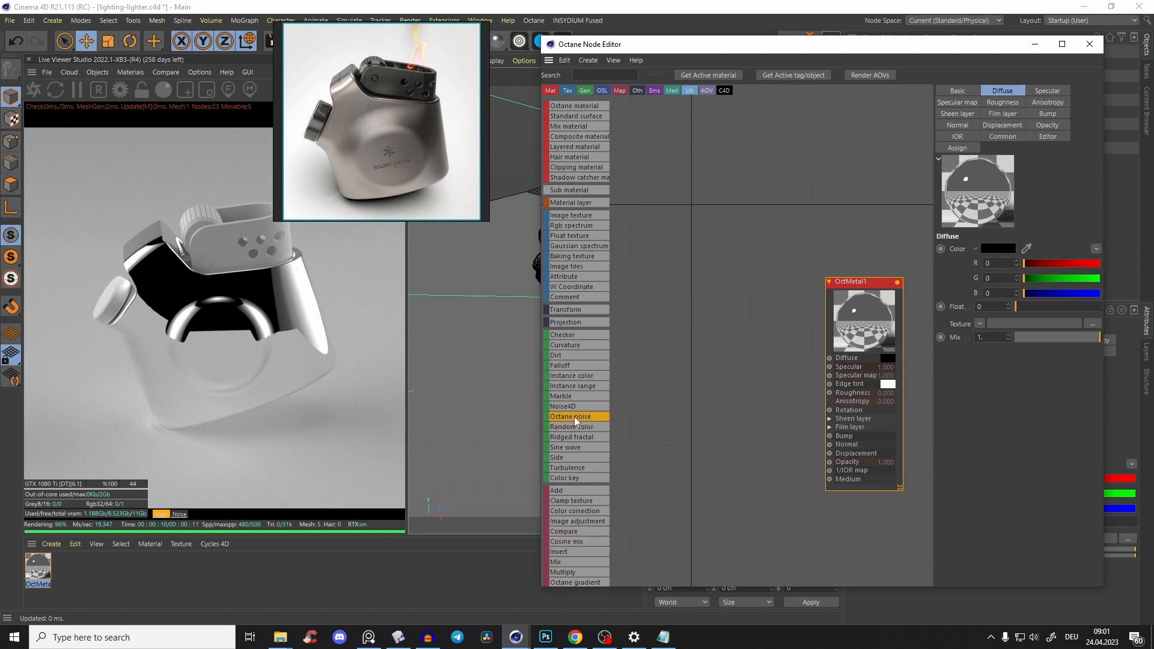
pyautogui.moveTo(575, 416); pyautogui.dragTo(830, 435)
pyautogui.moveTo(757, 442); pyautogui.dragTo(728, 396)
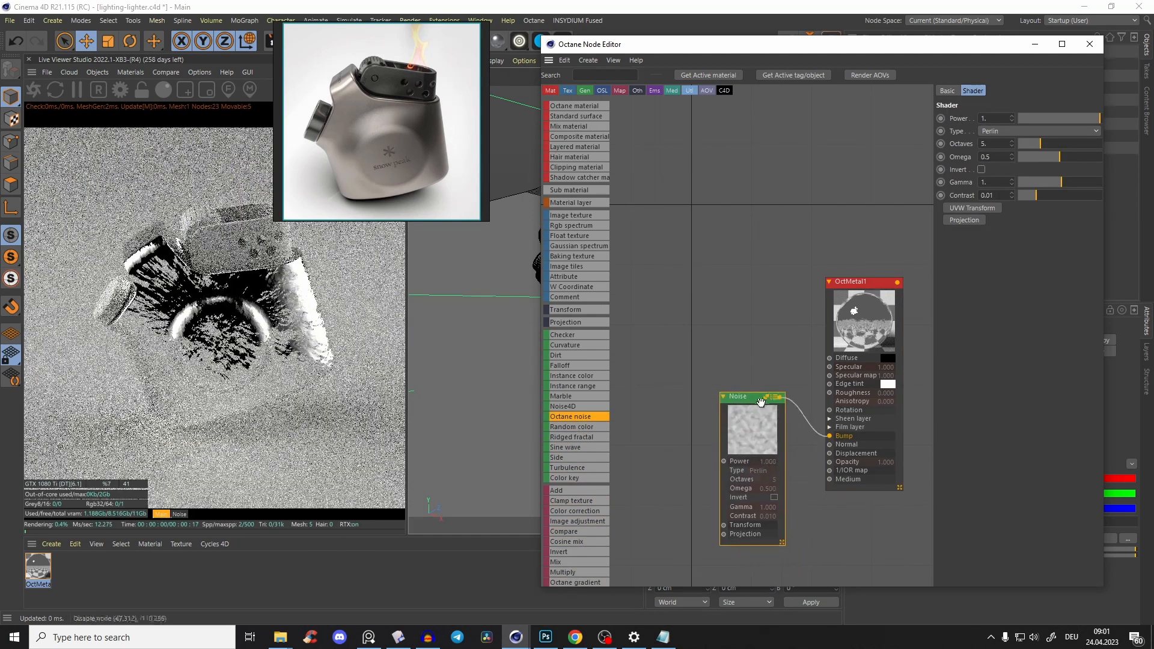
pyautogui.rightClick(746, 426)
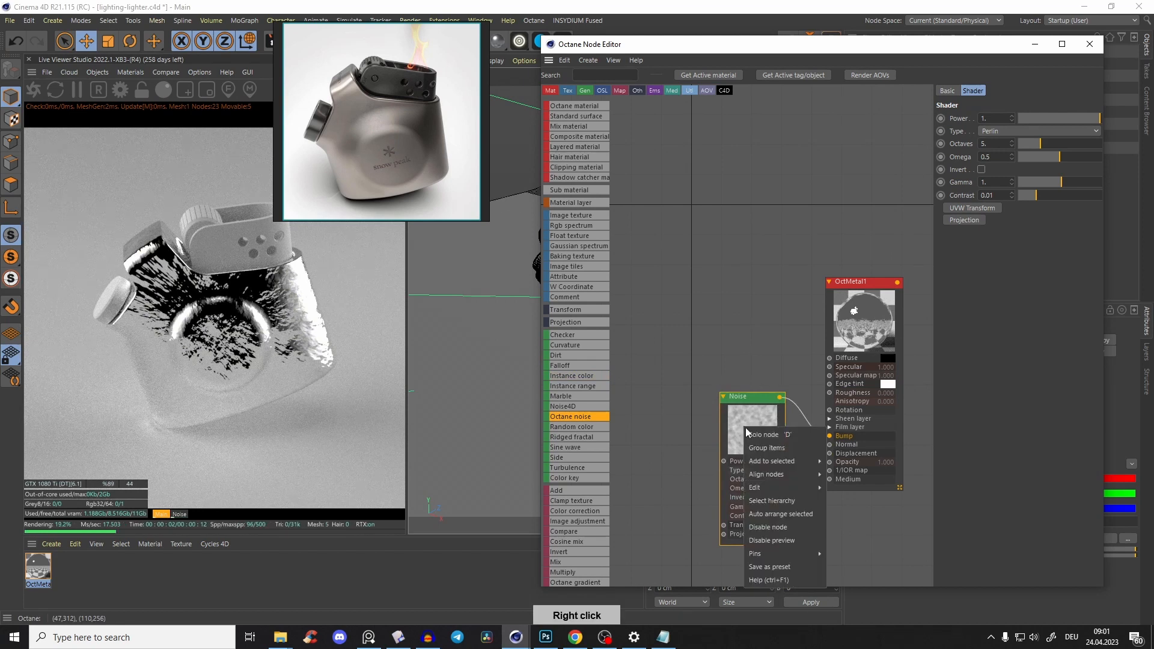
pyautogui.click(763, 434)
pyautogui.click(738, 384)
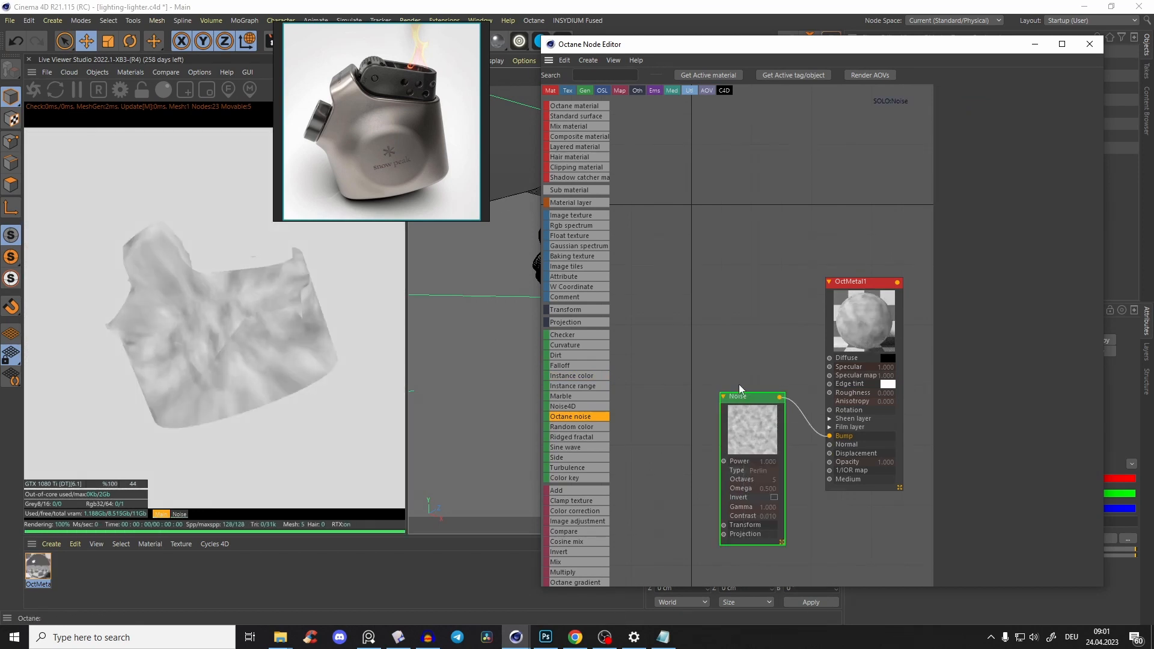
# Step: Attach a Transform node and a texture projection node to the noise, with the projection set to Box
pyautogui.scroll(-3, 753, 366)
pyautogui.moveTo(766, 361); pyautogui.dragTo(770, 309, button='middle')
pyautogui.scroll(4, 770, 309)
pyautogui.scroll(-1, 770, 310)
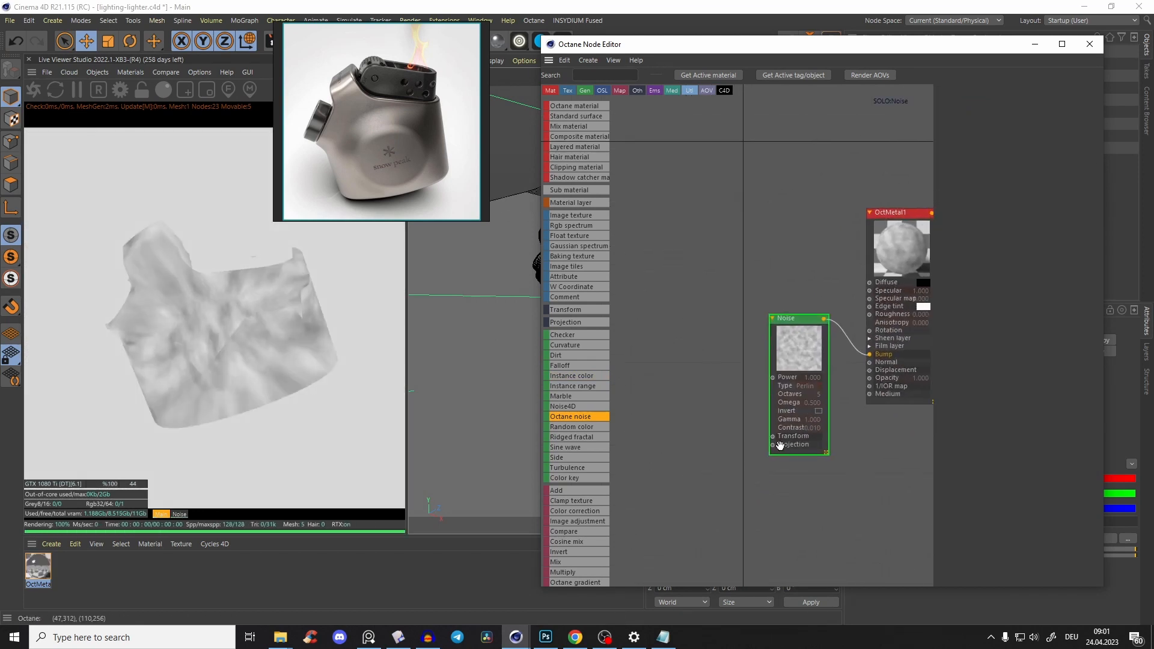
pyautogui.moveTo(776, 439); pyautogui.dragTo(728, 394)
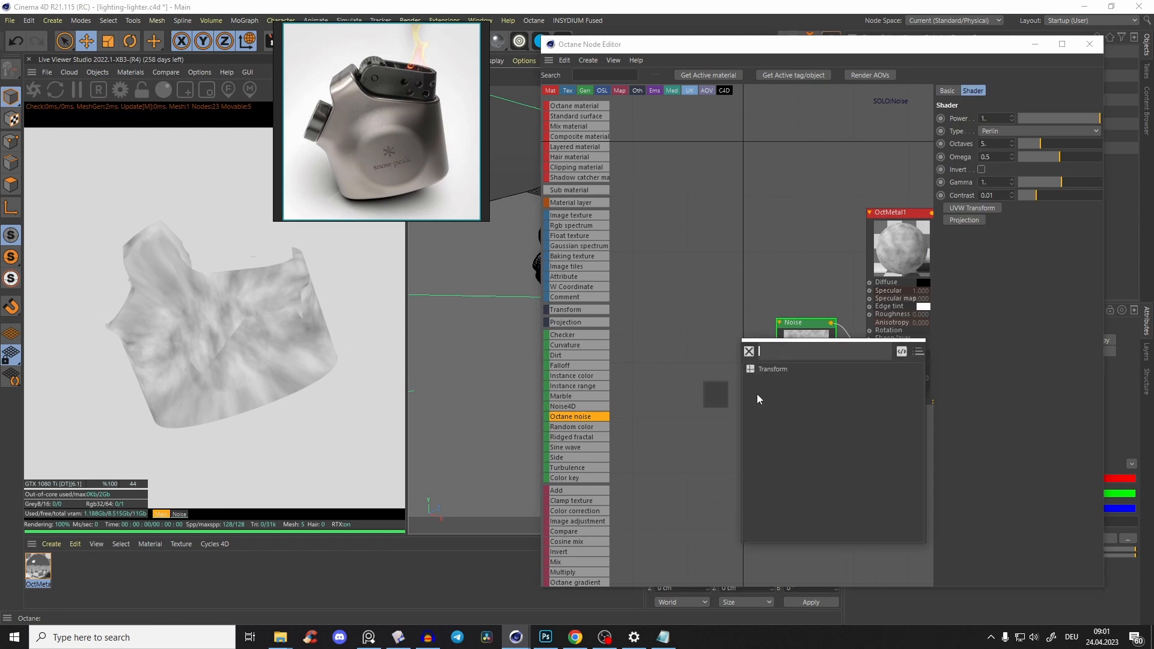
pyautogui.doubleClick(768, 368)
pyautogui.moveTo(781, 450); pyautogui.dragTo(705, 446)
pyautogui.doubleClick(786, 443)
pyautogui.click(1049, 118)
pyautogui.click(1038, 141)
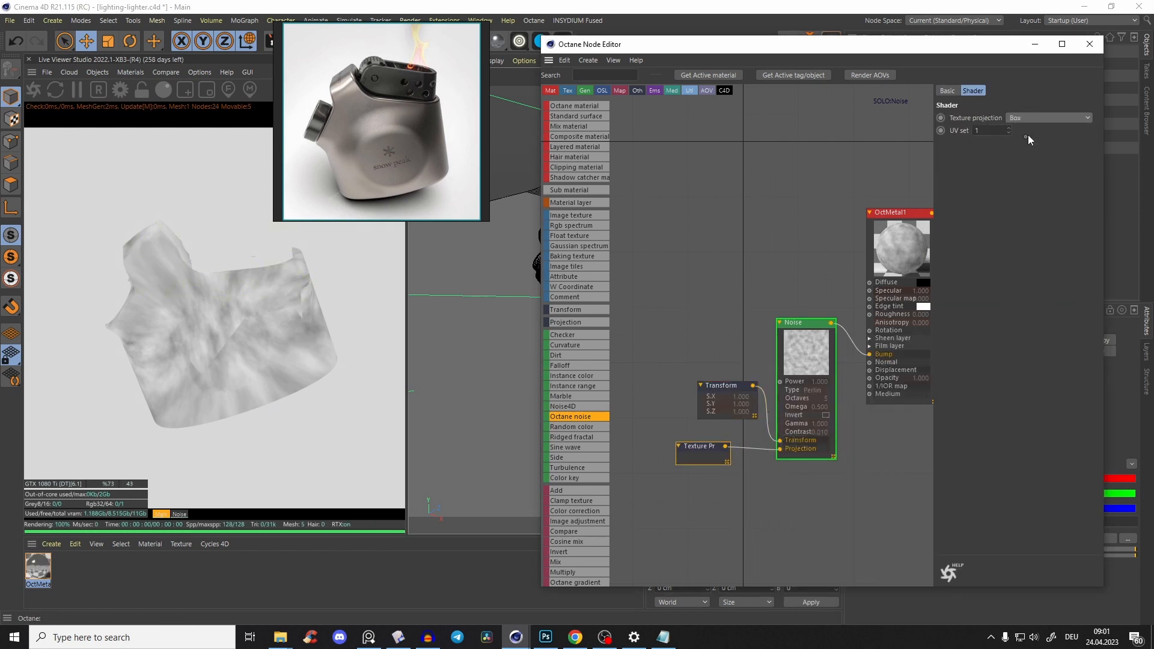
# Step: Scale the noise transform uniformly down to about 0.0135 and turn off the noise node's solo mode
pyautogui.click(707, 406)
pyautogui.moveTo(1073, 211); pyautogui.dragTo(1032, 218)
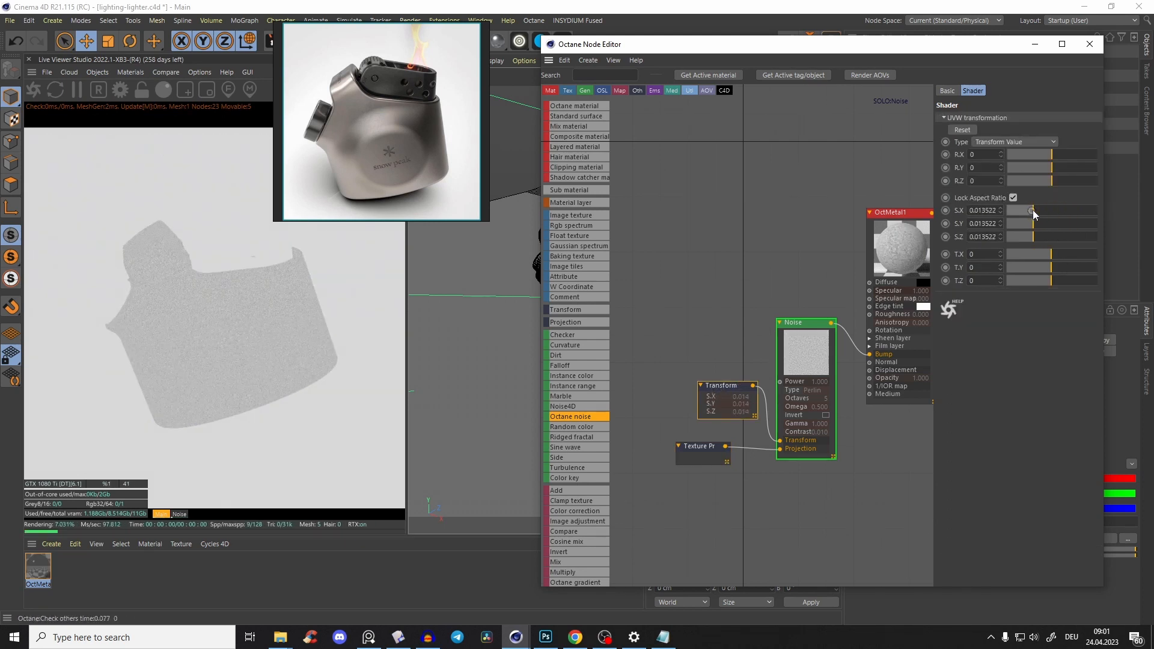
pyautogui.rightClick(786, 365)
pyautogui.click(817, 375)
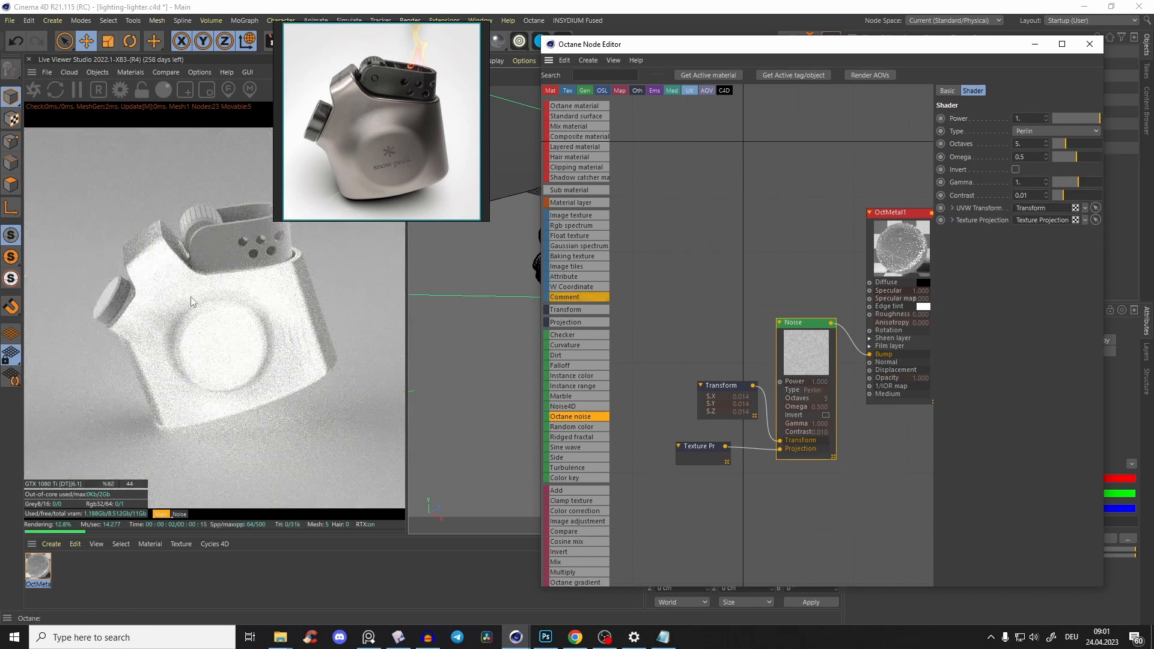
# Step: Insert an Octane gradient between the noise and the bump input, and darken its white knot to 10% value
pyautogui.moveTo(684, 283); pyautogui.dragTo(823, 482)
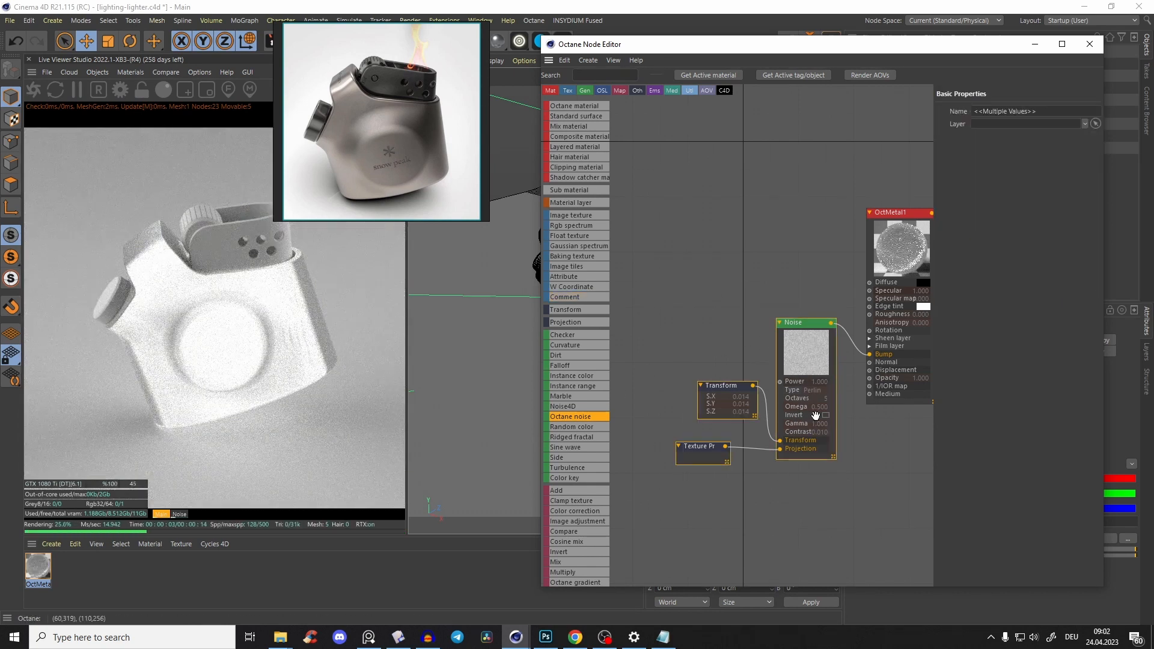
pyautogui.moveTo(792, 355); pyautogui.dragTo(741, 358)
pyautogui.click(779, 314)
pyautogui.click(581, 583)
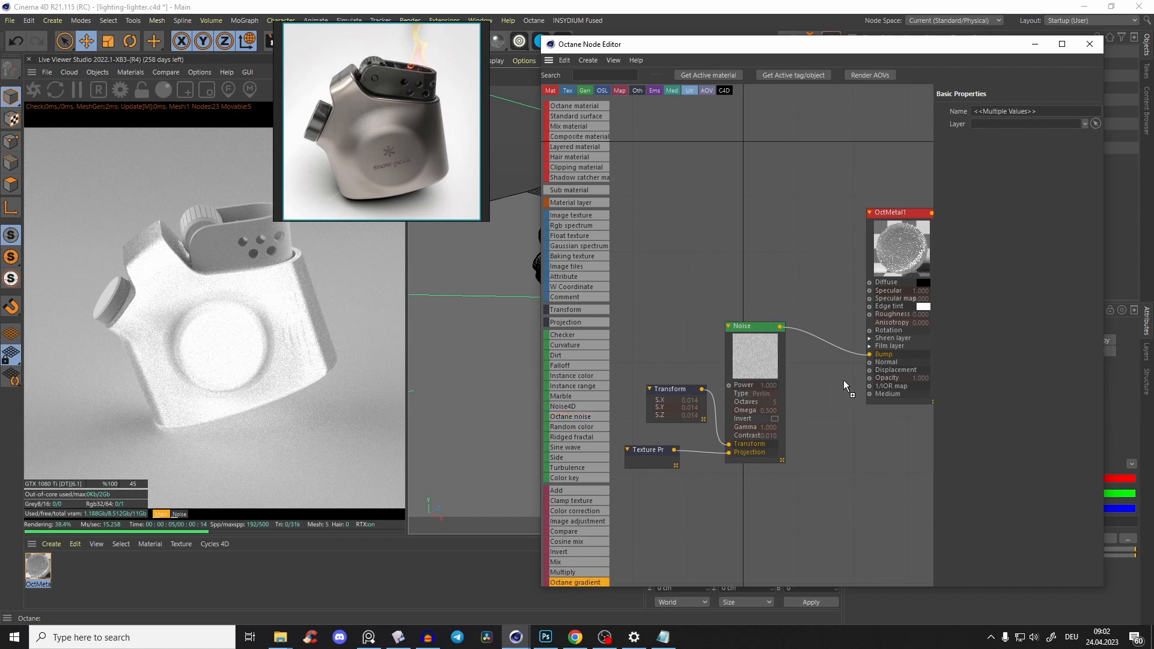
pyautogui.click(829, 352)
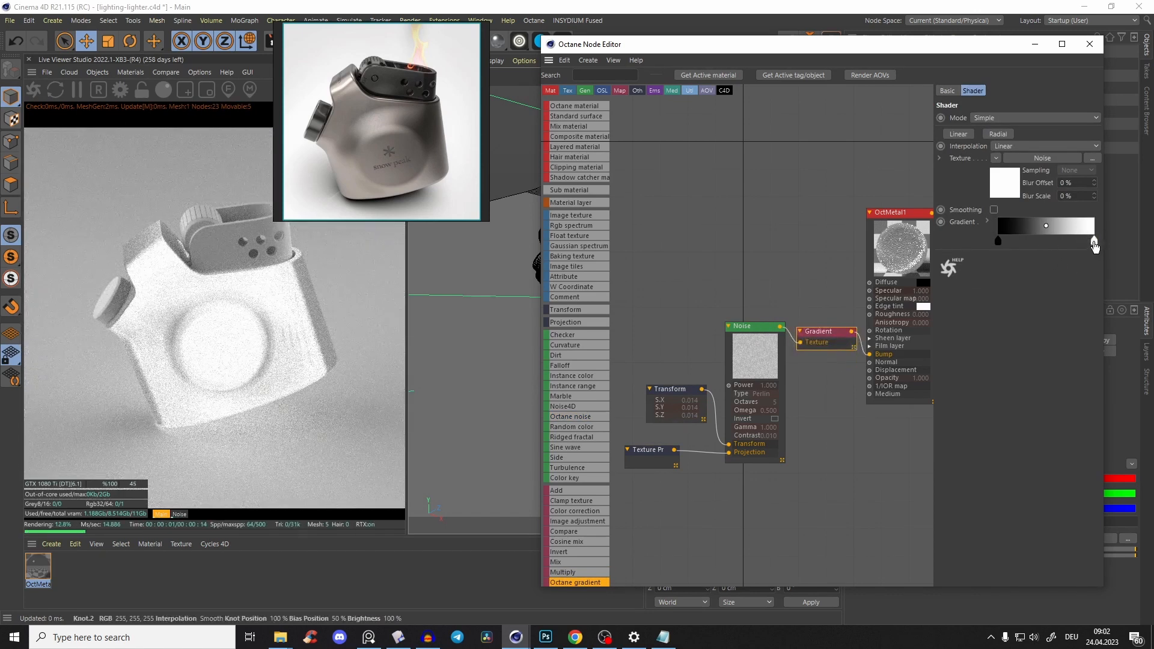
pyautogui.doubleClick(1094, 245)
pyautogui.click(989, 279)
pyautogui.click(1000, 307)
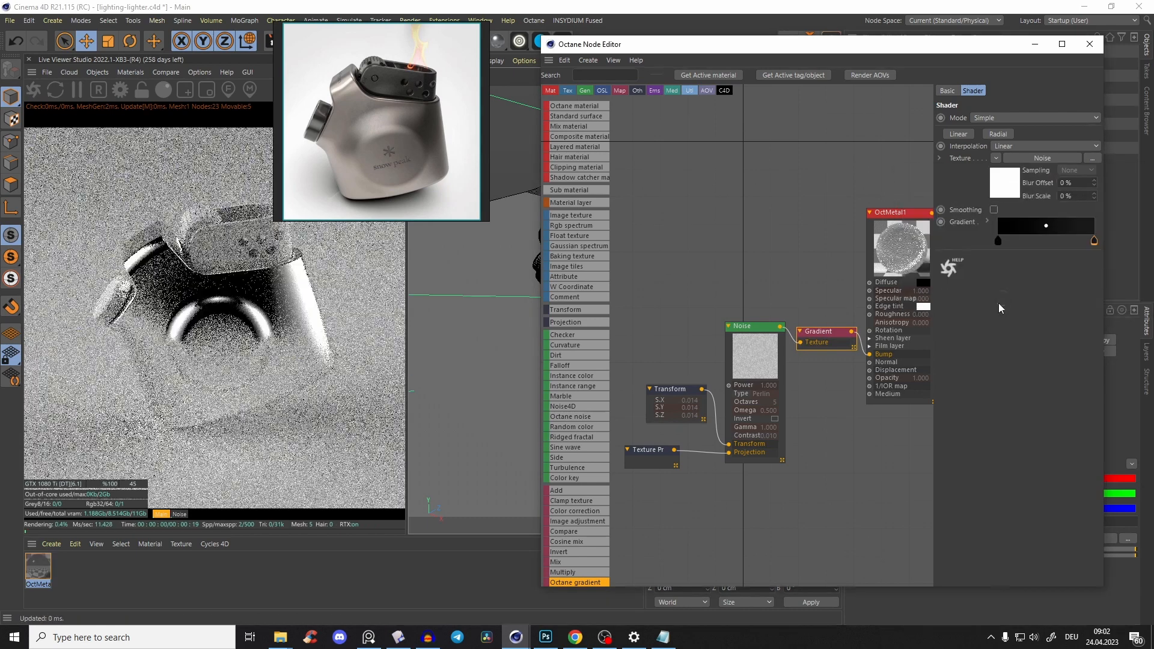
# Step: Lock the live render's resolution, zoom in on the lighter body and set a render region over the metal surface beside the knob
pyautogui.click(142, 90)
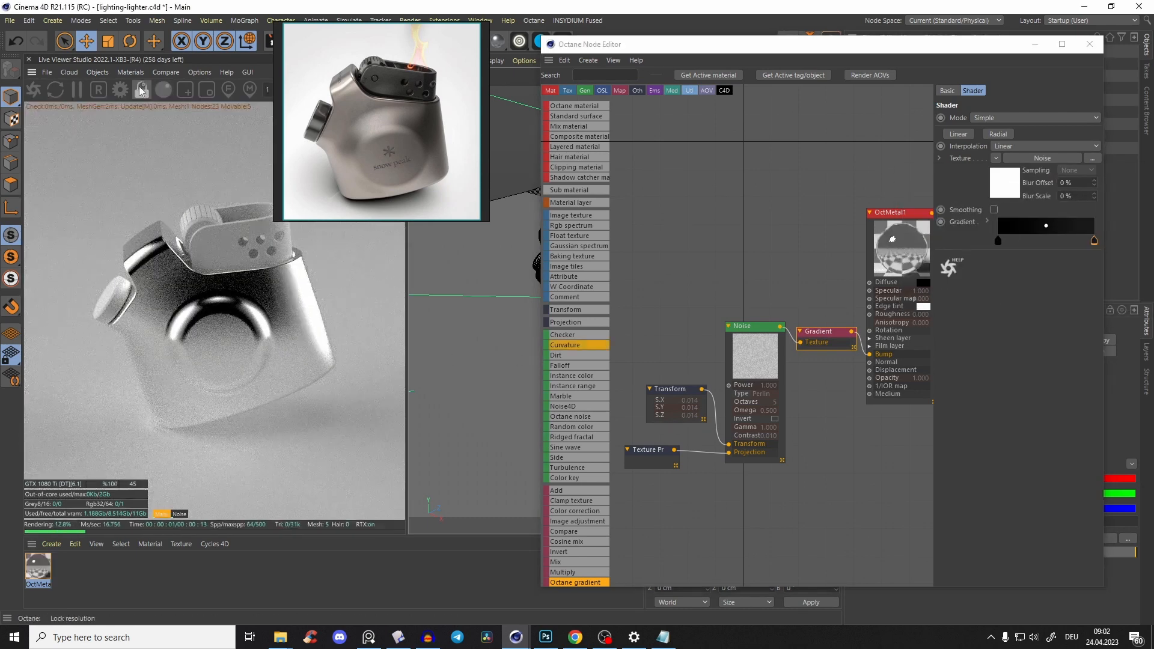
pyautogui.moveTo(212, 330); pyautogui.dragTo(290, 294)
pyautogui.moveTo(123, 211); pyautogui.dragTo(210, 279)
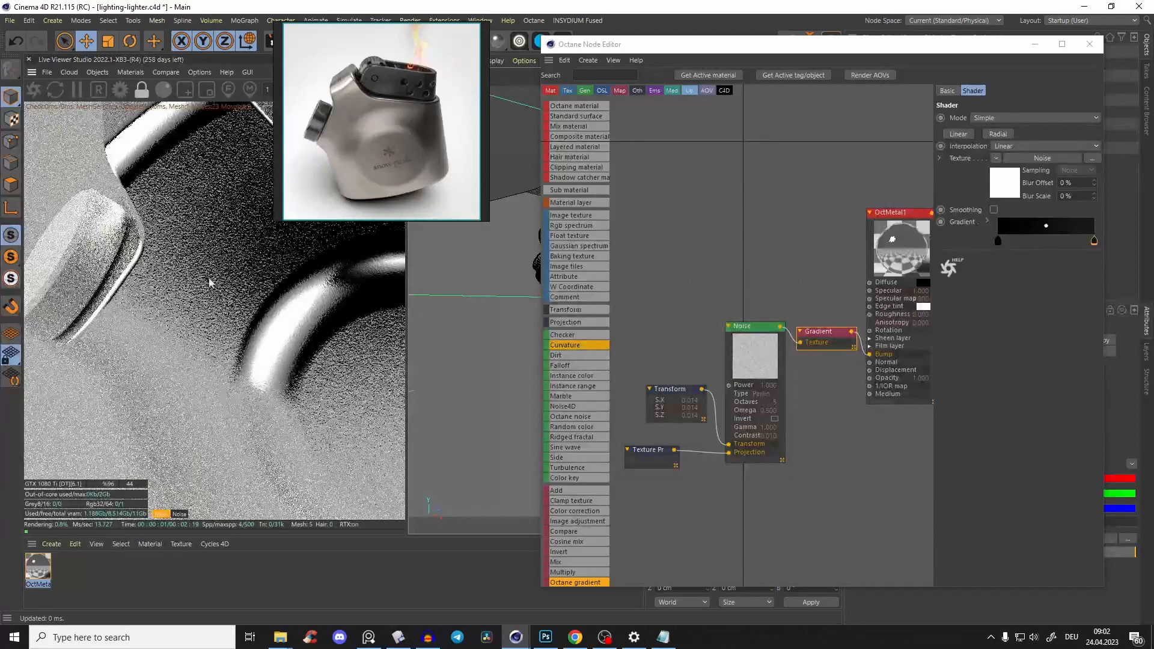
pyautogui.click(185, 90)
pyautogui.moveTo(81, 152); pyautogui.dragTo(336, 369)
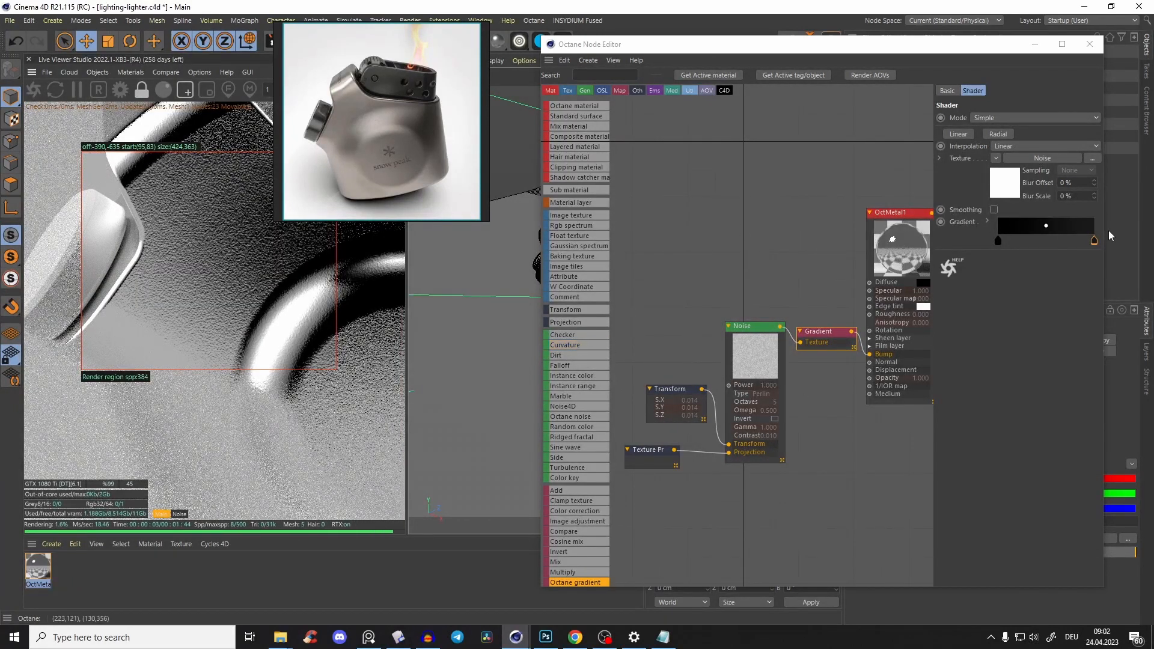
# Step: Darken the gradient's light end knot below 10% value to soften the bump on the metal
pyautogui.doubleClick(1095, 241)
pyautogui.click(1097, 241)
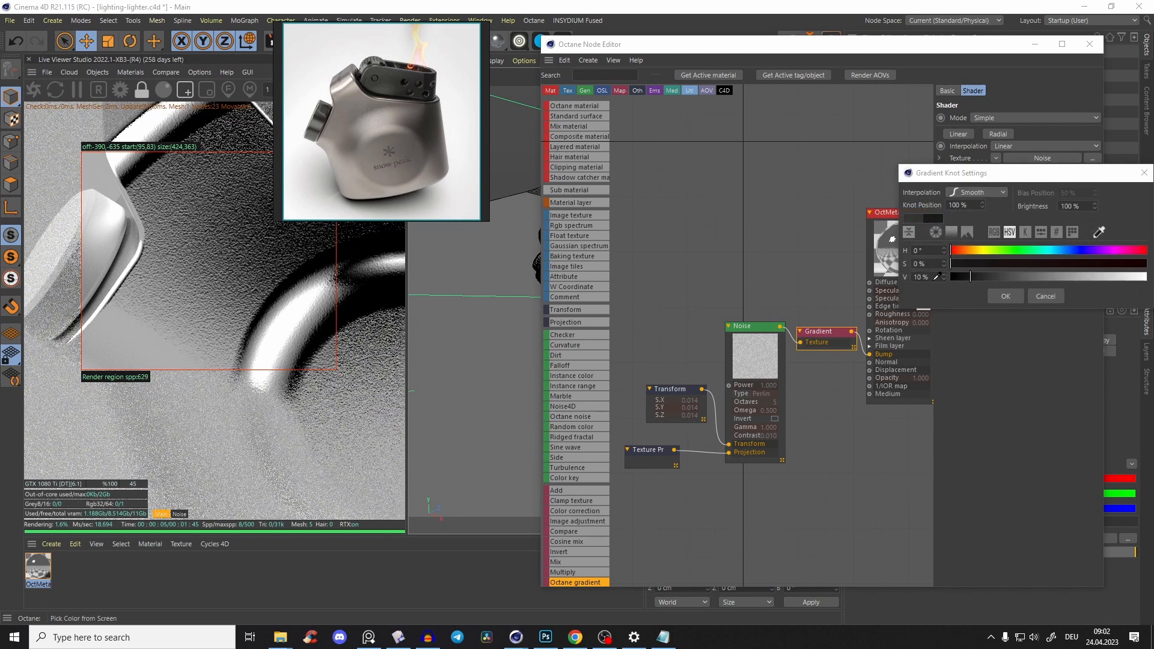
pyautogui.click(985, 305)
pyautogui.click(970, 276)
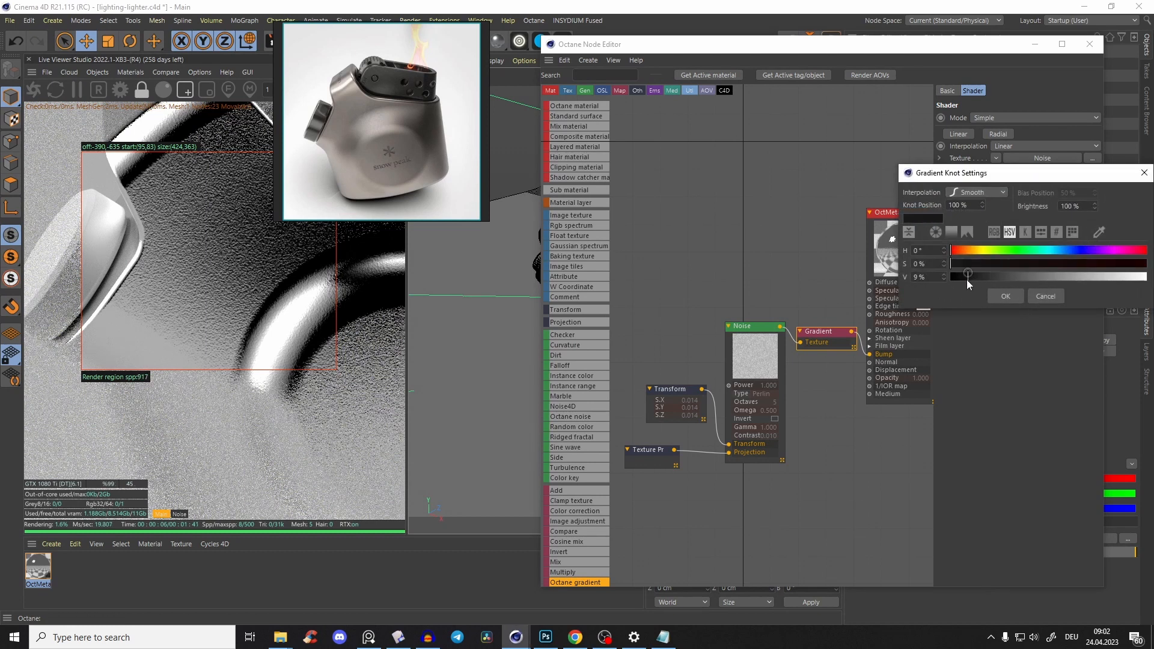
pyautogui.click(1002, 296)
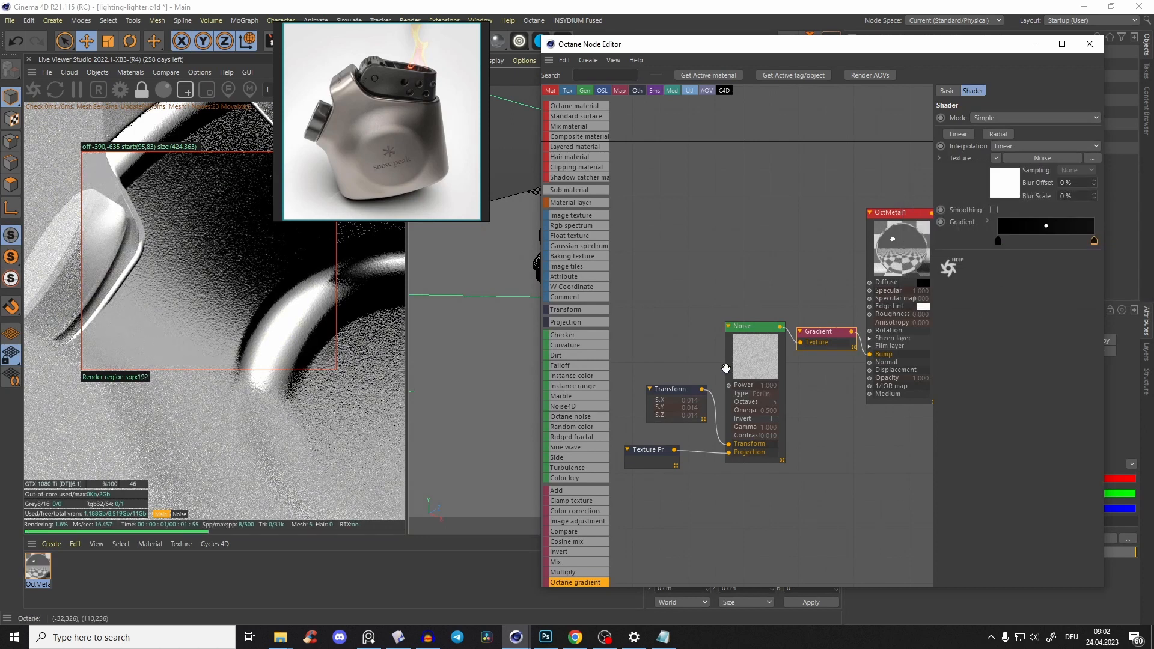
# Step: Reduce the noise transform's scale to about 0.0063, check it in a larger render region, and turn off the region and resolution lock
pyautogui.click(672, 400)
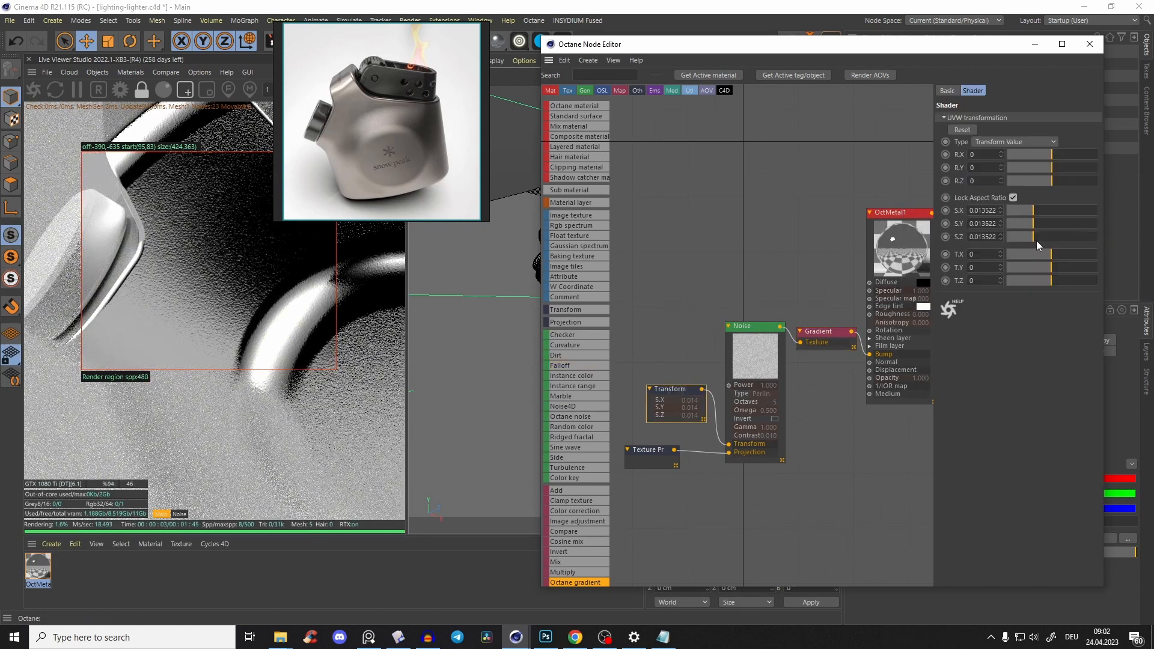
pyautogui.moveTo(1026, 216); pyautogui.dragTo(1018, 216)
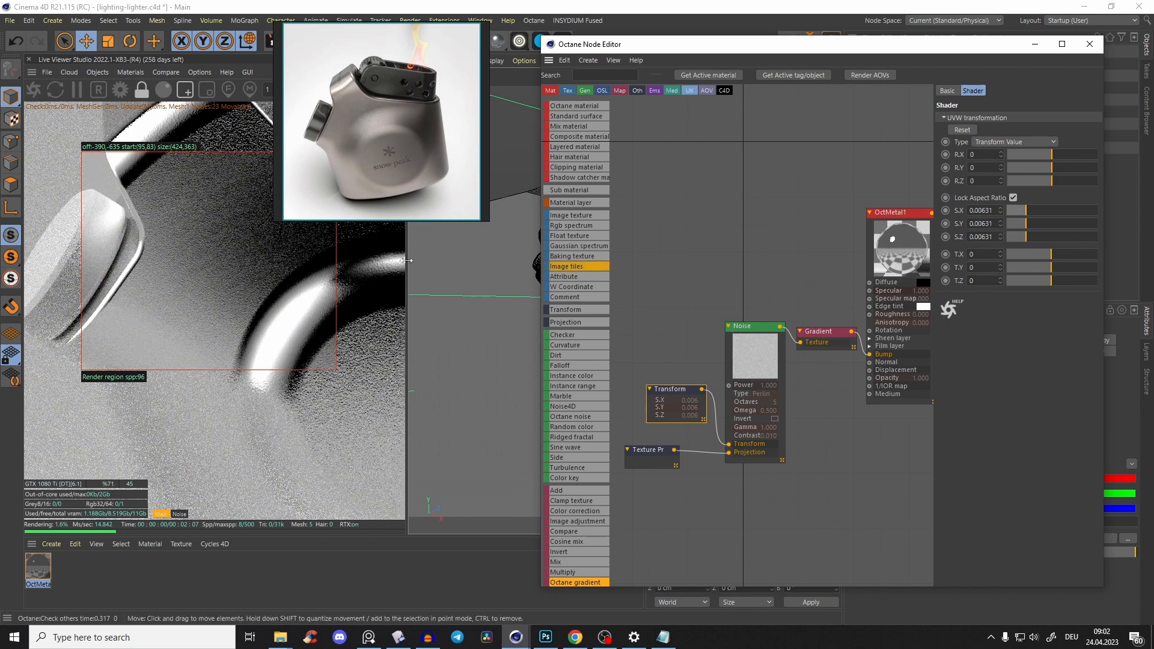
pyautogui.moveTo(85, 146); pyautogui.dragTo(424, 441)
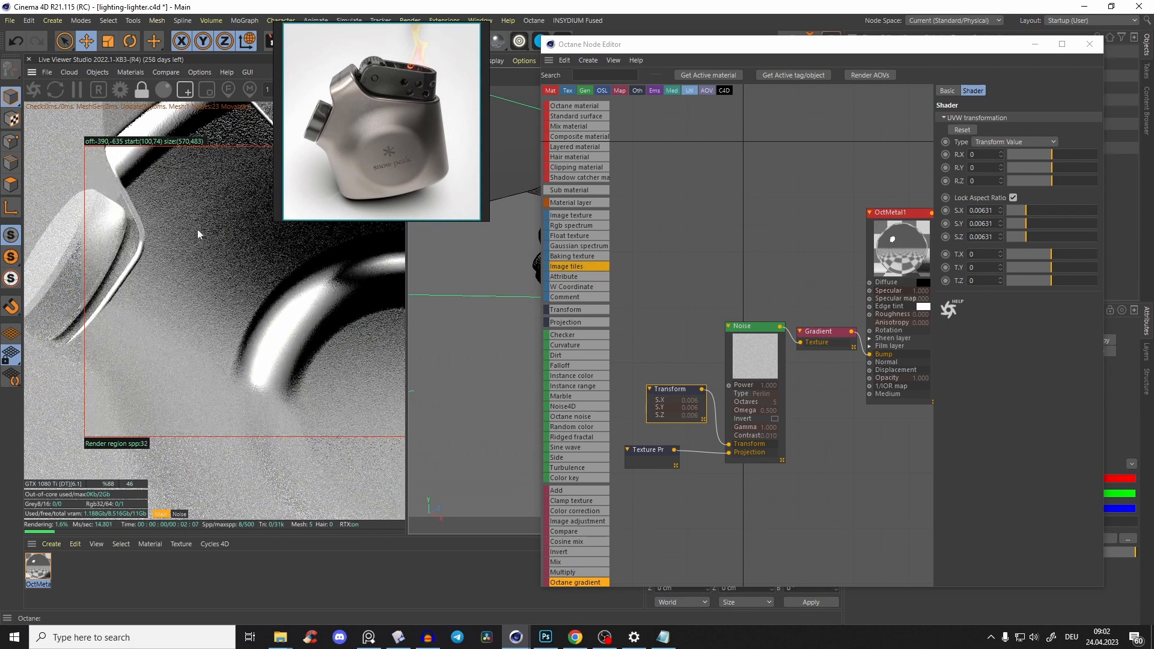
pyautogui.click(185, 91)
pyautogui.click(142, 91)
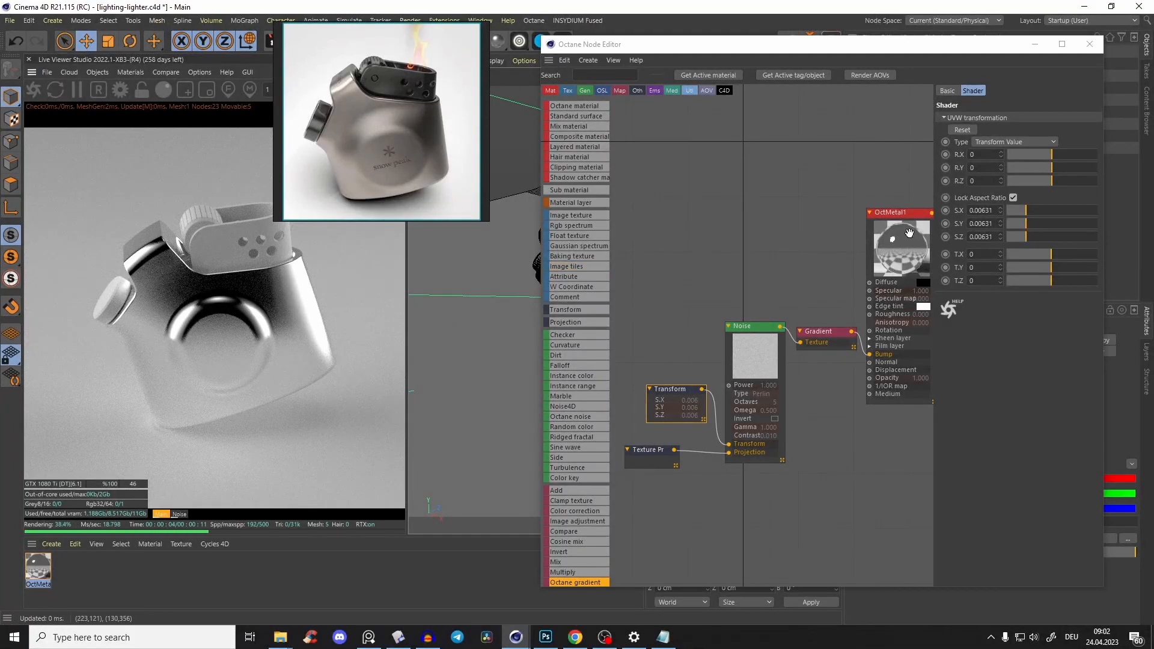
# Step: Set the metallic material's roughness to about 0.107
pyautogui.click(898, 214)
pyautogui.click(1003, 102)
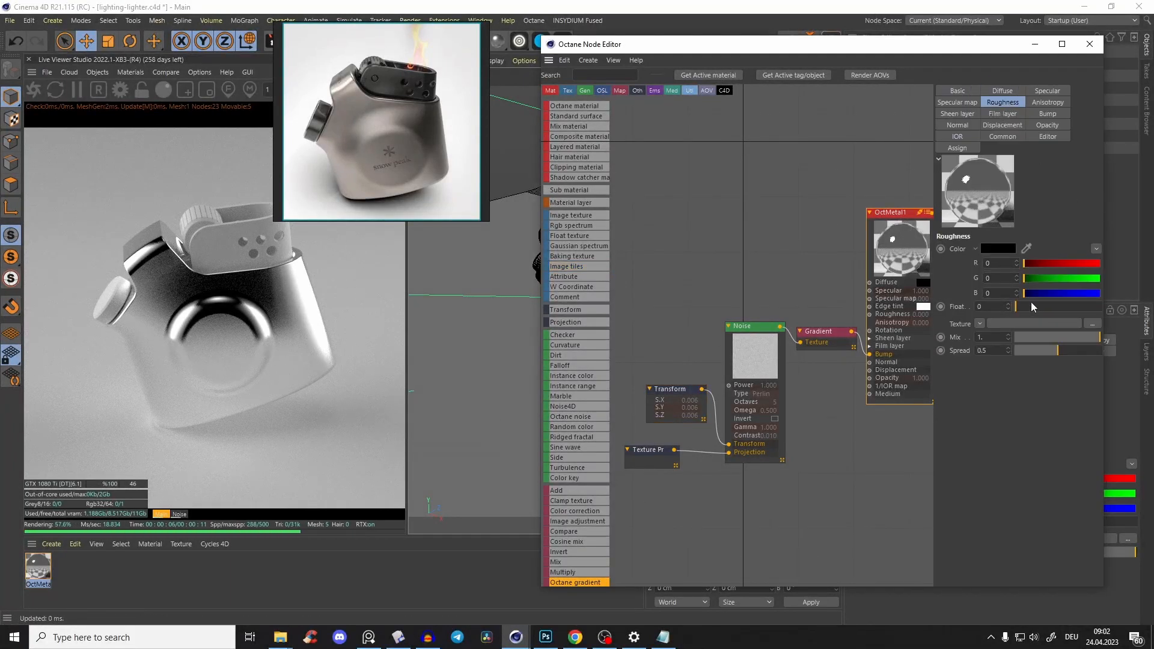
pyautogui.moveTo(1033, 307); pyautogui.dragTo(1021, 313)
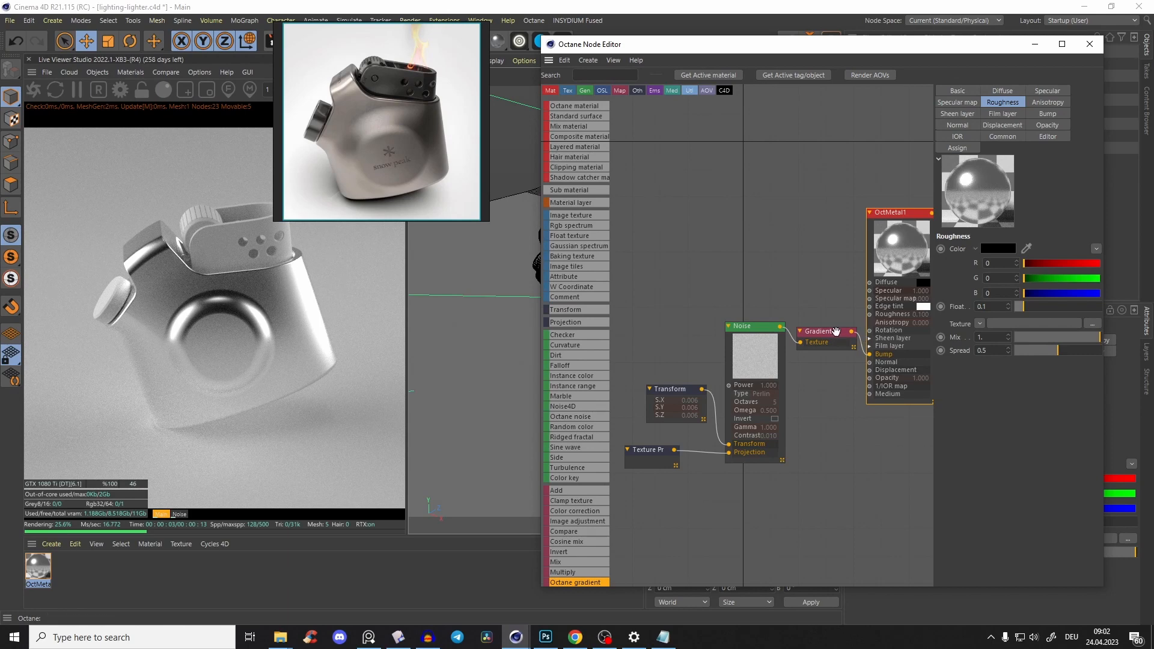
pyautogui.moveTo(1024, 309); pyautogui.dragTo(1027, 310)
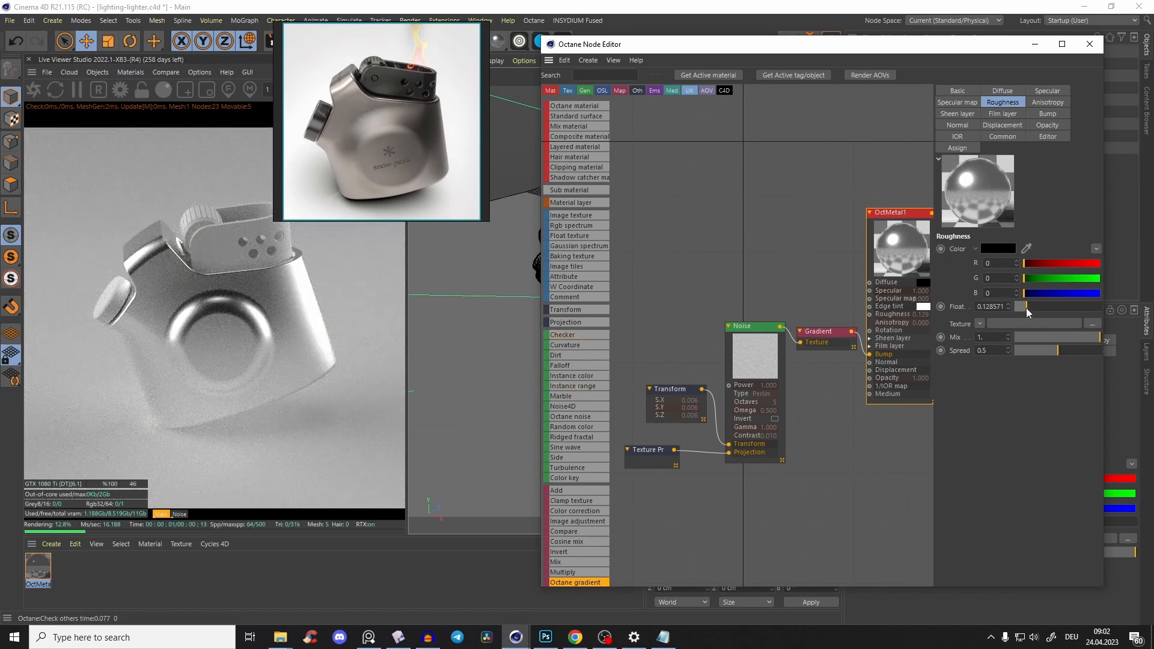
pyautogui.moveTo(1027, 309); pyautogui.dragTo(1024, 310)
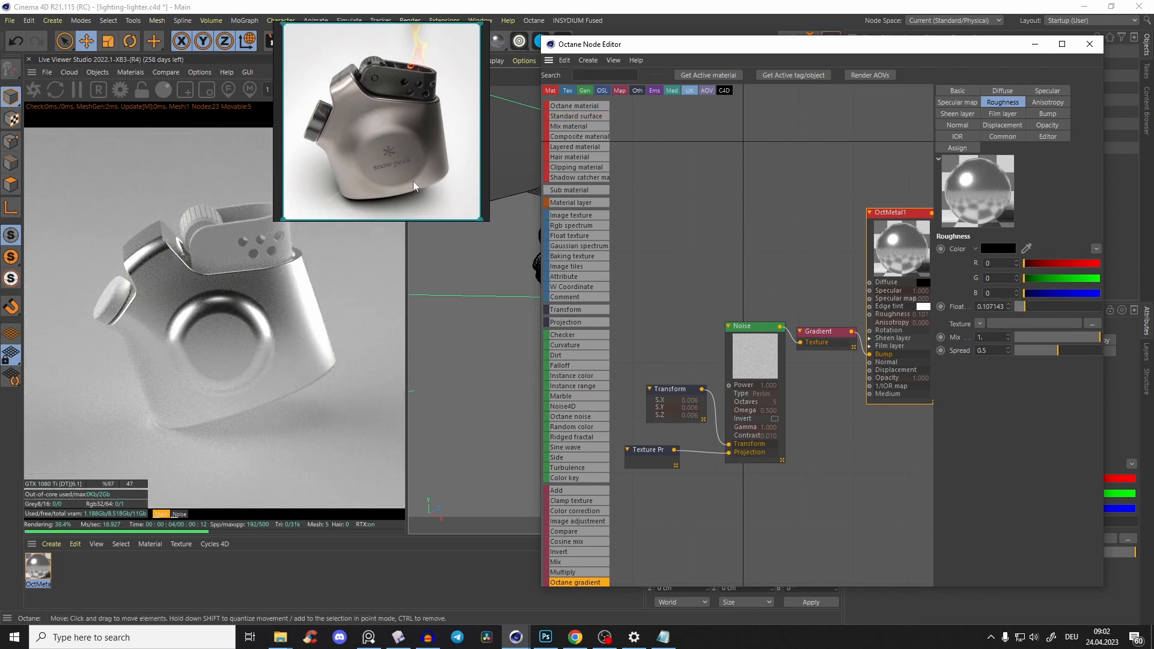
# Step: Set the metallic material's specular color to a warm light tone with hue 23°, saturation 10% and value 94%
pyautogui.click(1047, 90)
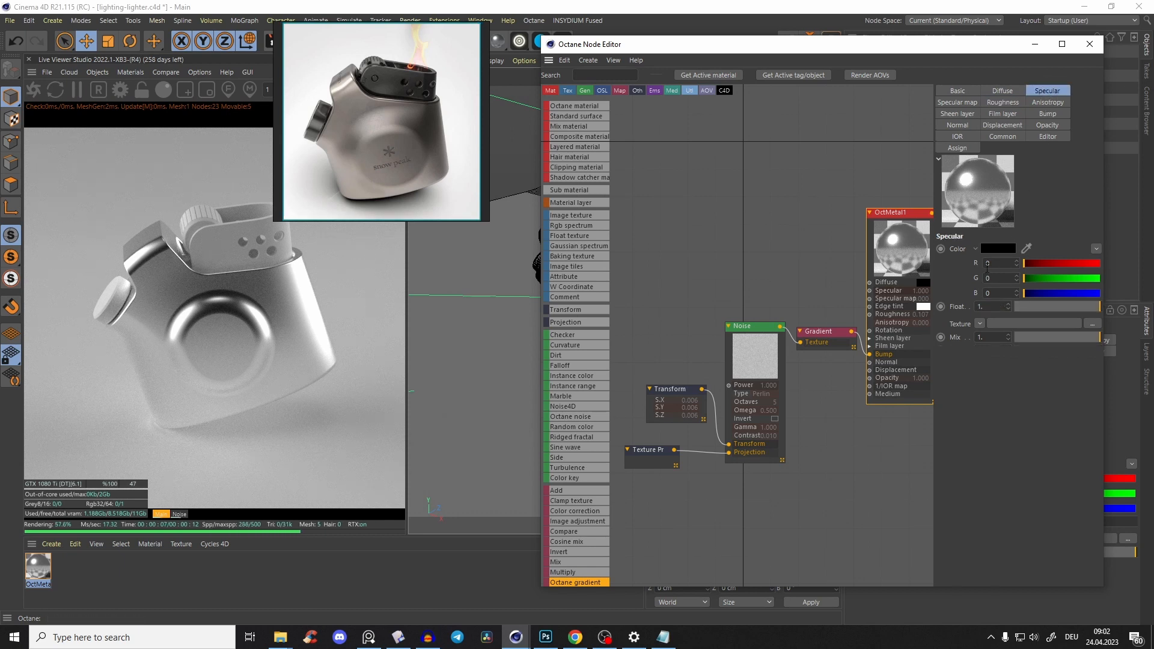
pyautogui.click(995, 248)
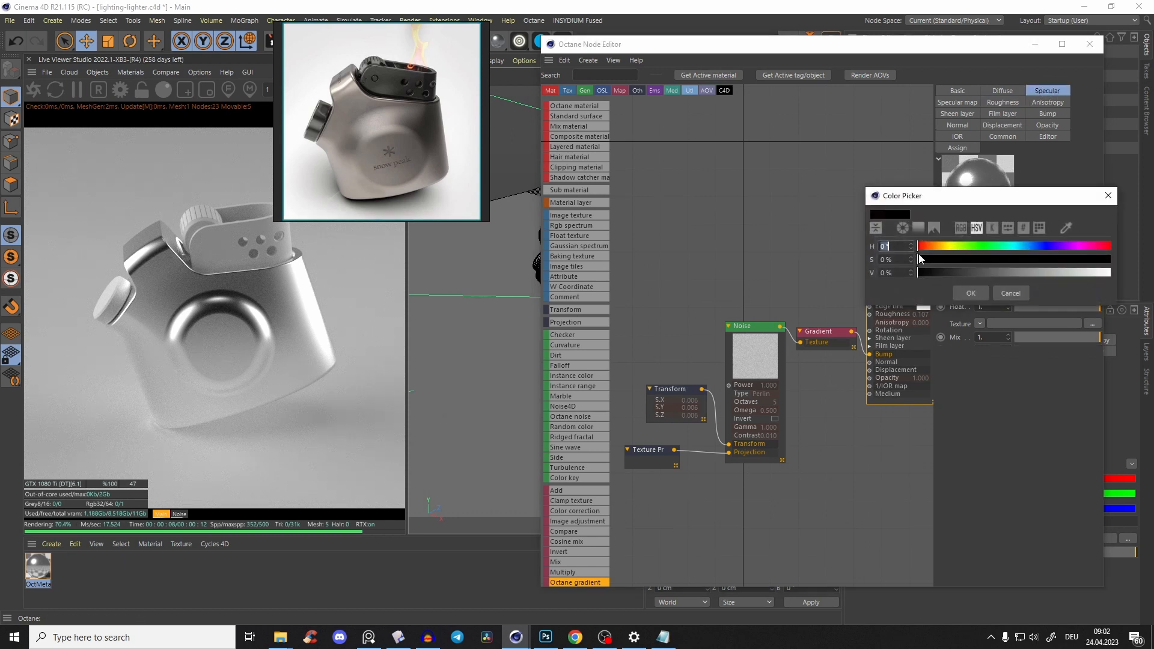
pyautogui.moveTo(929, 274); pyautogui.dragTo(1099, 281)
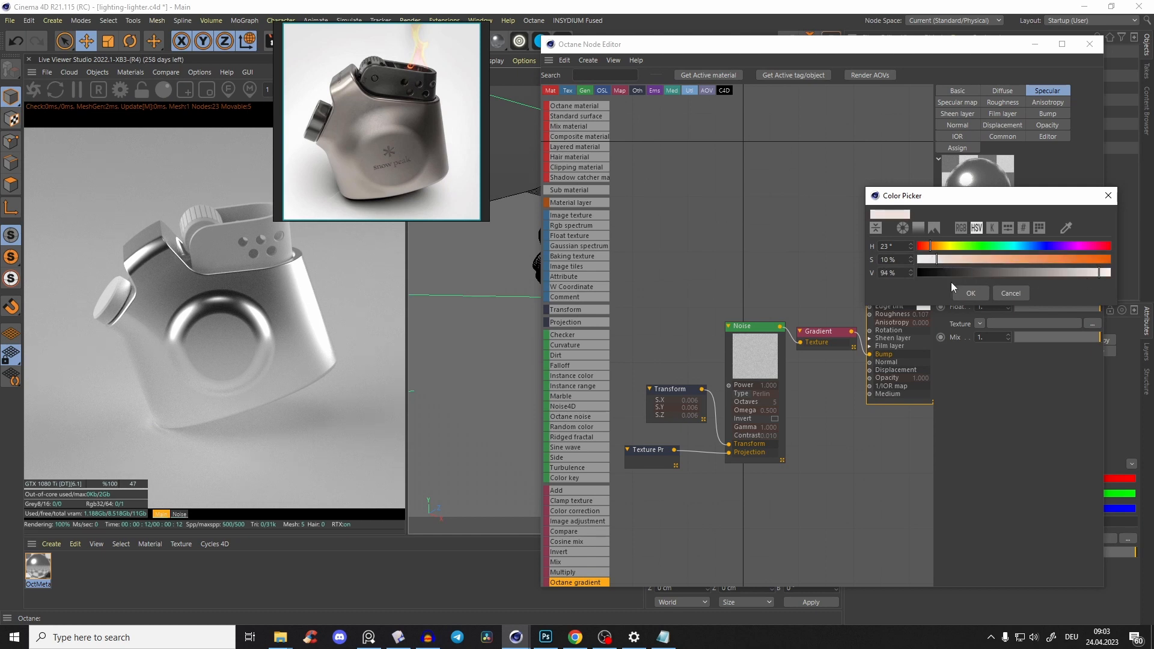
pyautogui.click(969, 294)
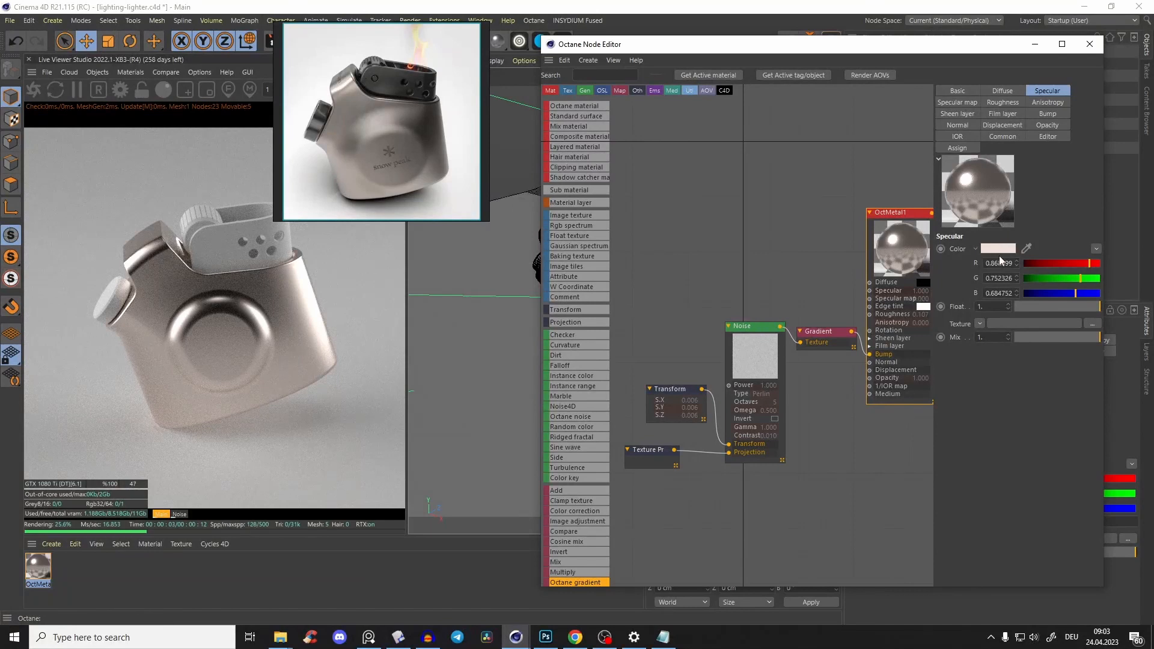
# Step: Raise the metallic material's roughness to about 0.28 and darken its specular color to about RGB 0.448, 0.389, 0.355
pyautogui.click(1003, 102)
pyautogui.moveTo(1031, 307); pyautogui.dragTo(1044, 311)
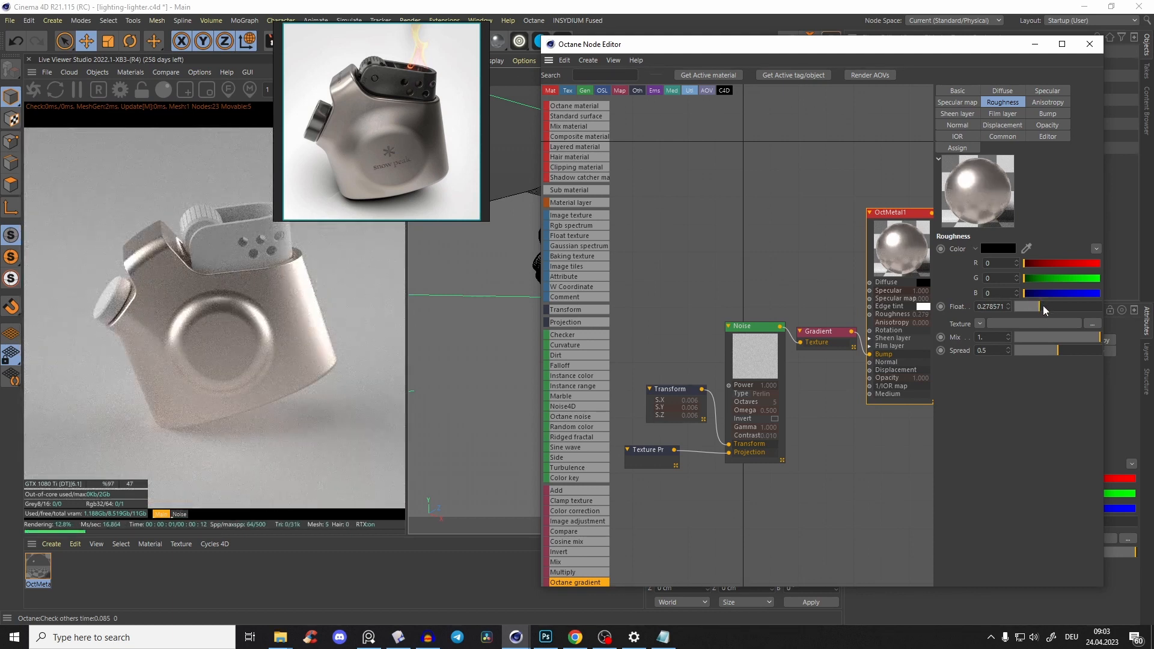
pyautogui.click(1047, 91)
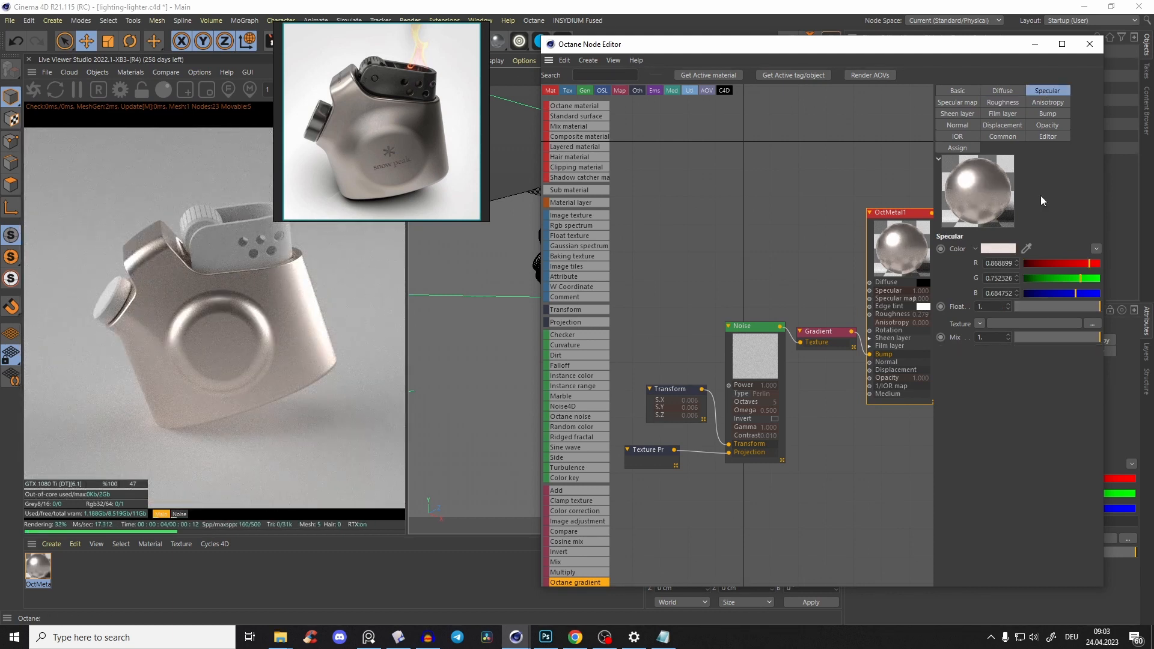
pyautogui.click(1006, 250)
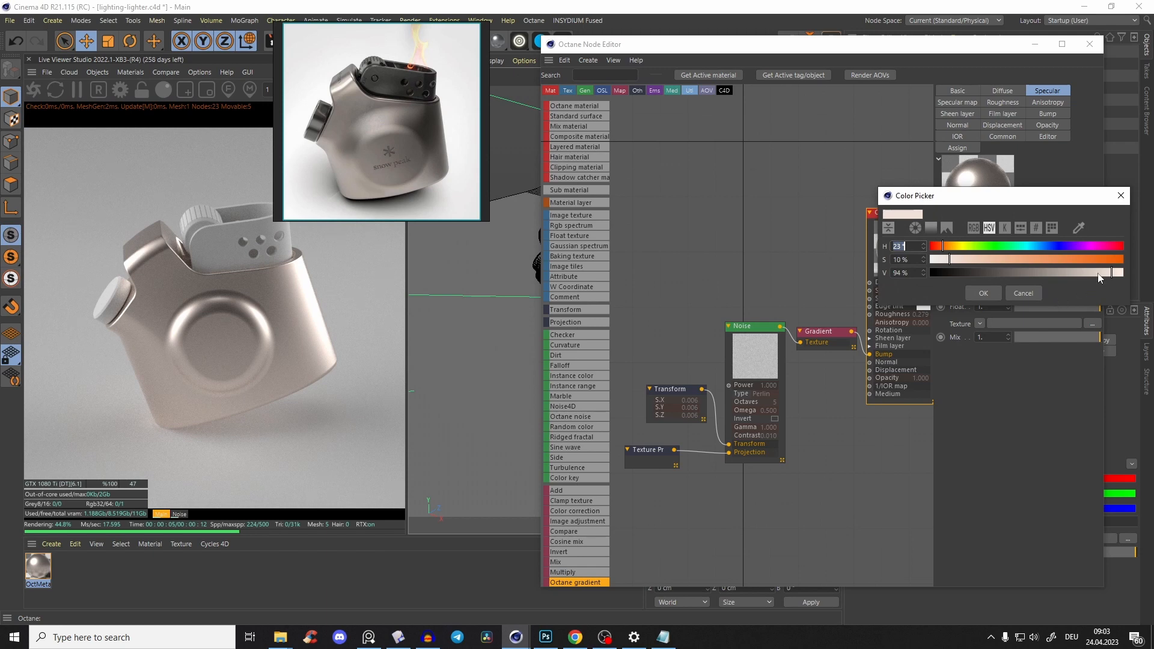
pyautogui.moveTo(1100, 277); pyautogui.dragTo(1063, 274)
pyautogui.click(988, 292)
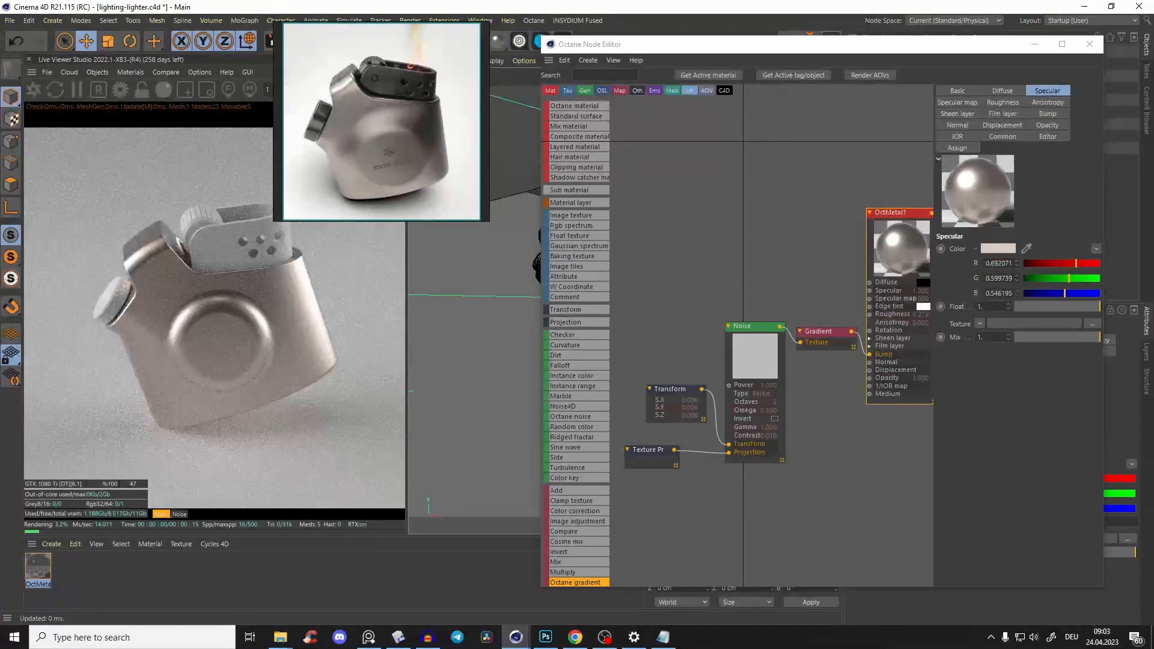
pyautogui.click(998, 248)
pyautogui.click(985, 294)
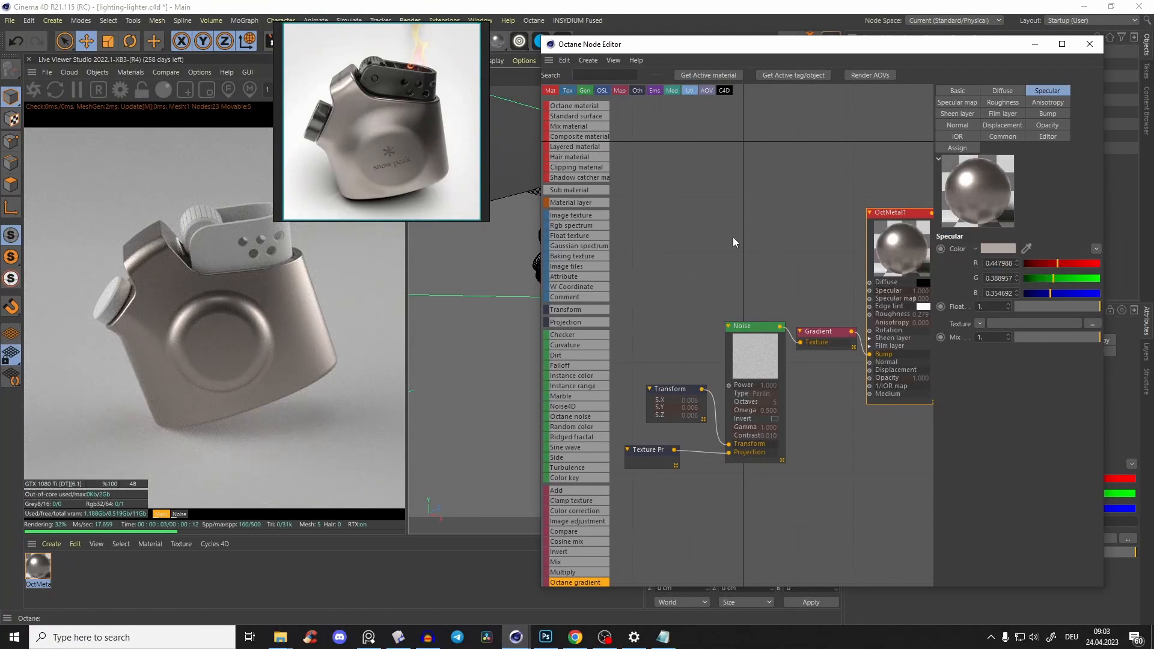
# Step: Put the node editor away and rename the lighter's metal material as body
pyautogui.click(1034, 47)
pyautogui.keyDown('alt'); pyautogui.moveTo(634, 281); pyautogui.dragTo(654, 258); pyautogui.keyUp('alt')
pyautogui.scroll(5, 656, 263)
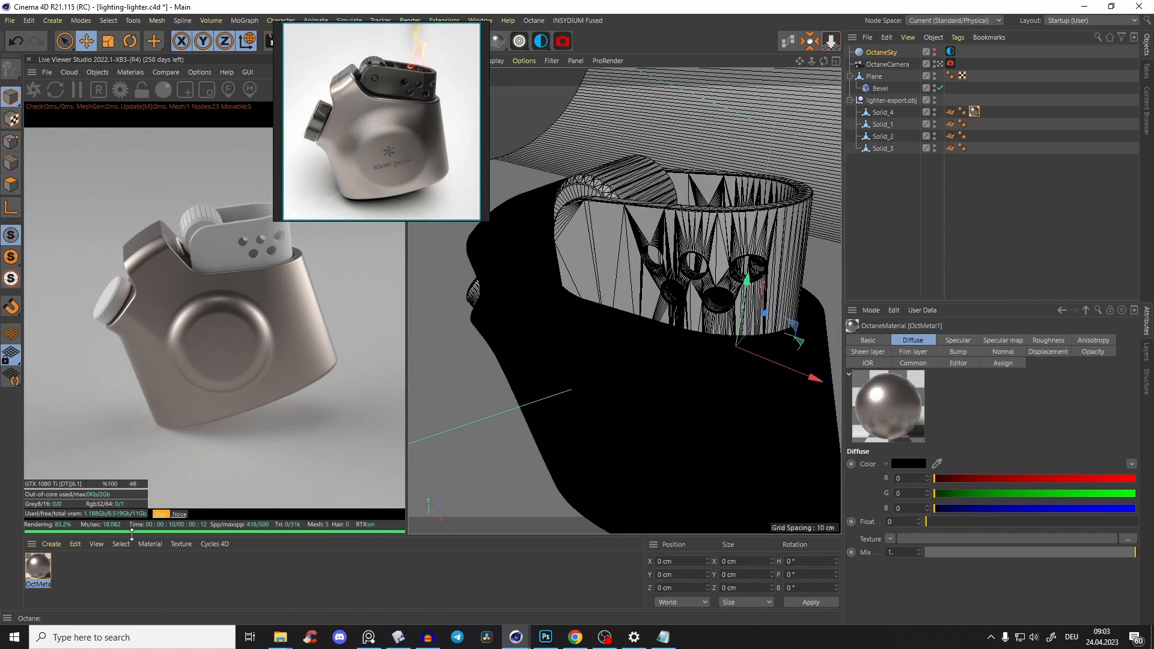
pyautogui.doubleClick(38, 584)
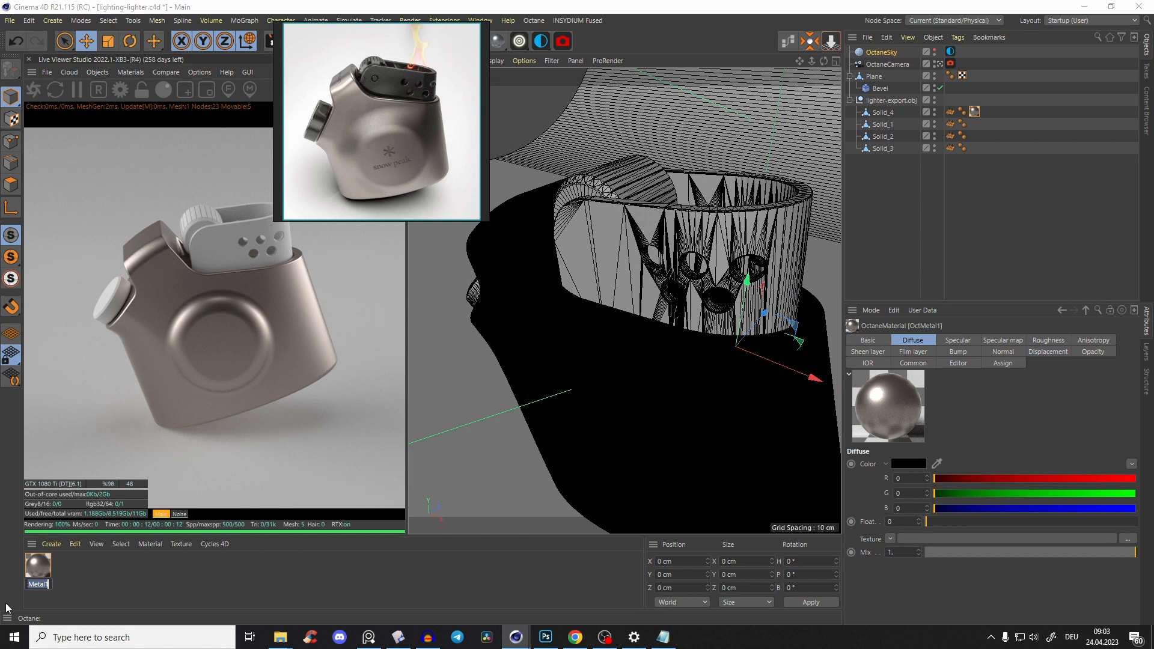
pyautogui.write('body')
pyautogui.press('Return')
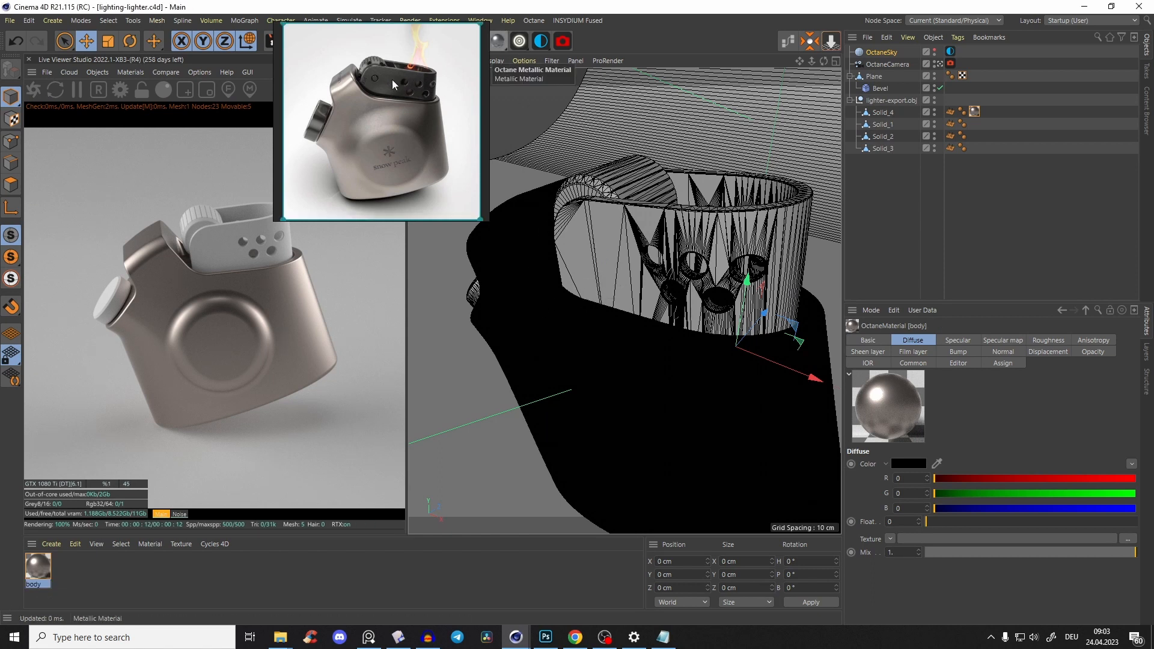
# Step: Create a second Octane metallic material and apply it to the lighter's perforated wind guard
pyautogui.click(501, 45)
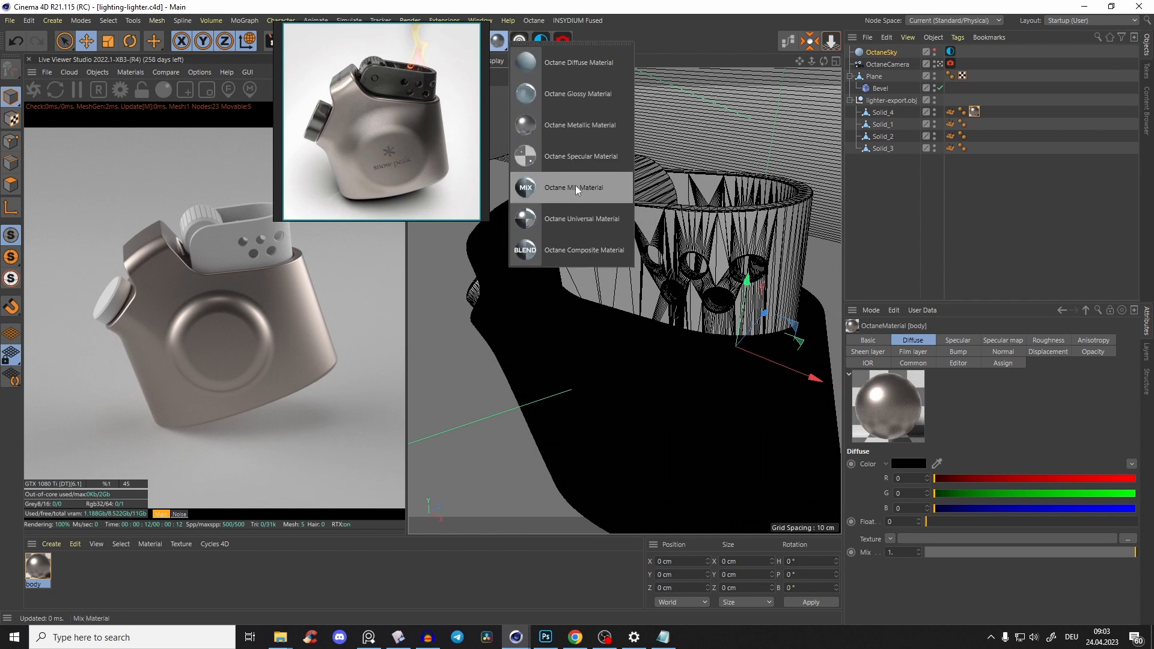
pyautogui.click(589, 136)
pyautogui.click(92, 576)
pyautogui.moveTo(148, 496); pyautogui.dragTo(607, 227)
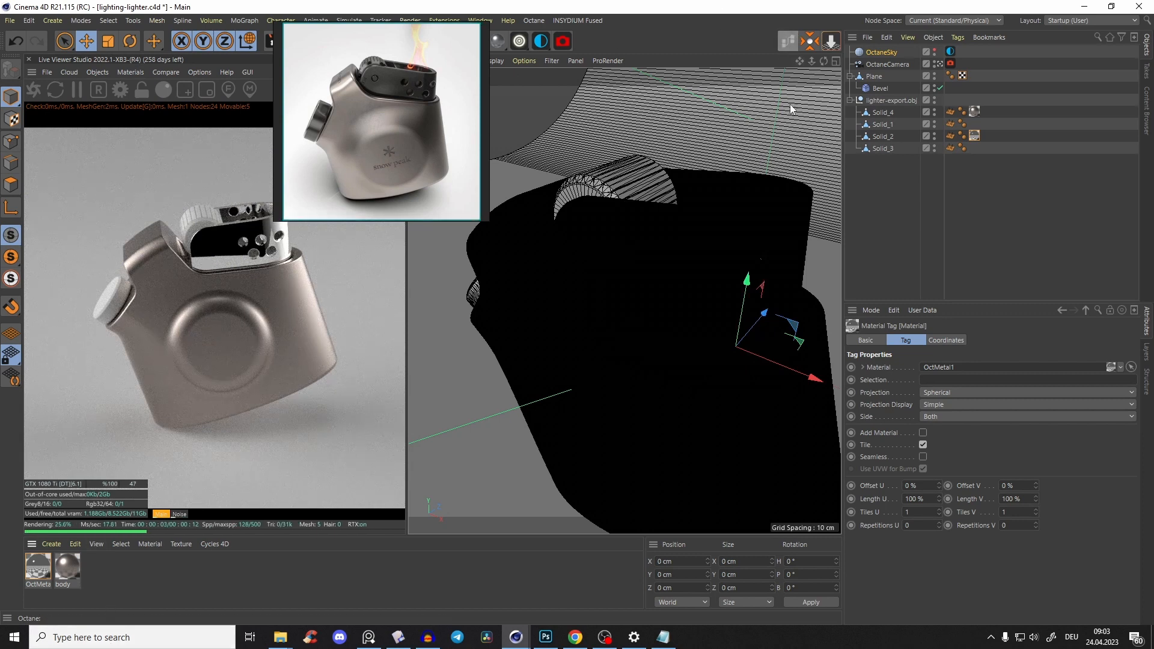
# Step: Feed an Octane noise into the new metal material's bump and limit rendering to a region on the perforated wind guard
pyautogui.click(786, 41)
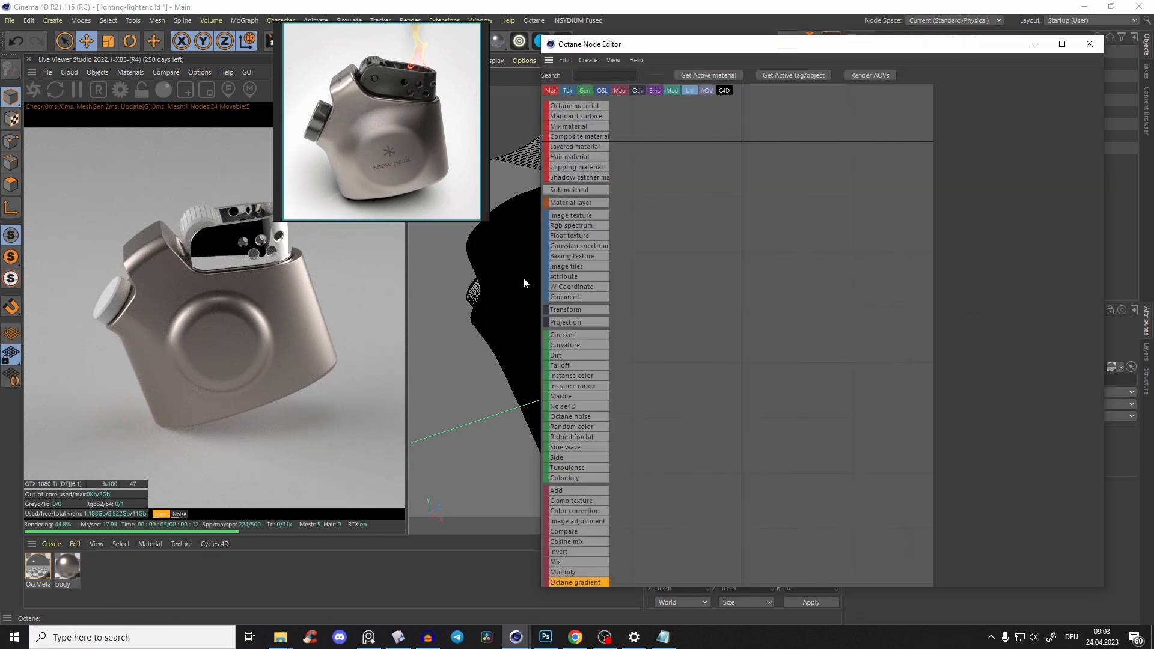
pyautogui.click(35, 568)
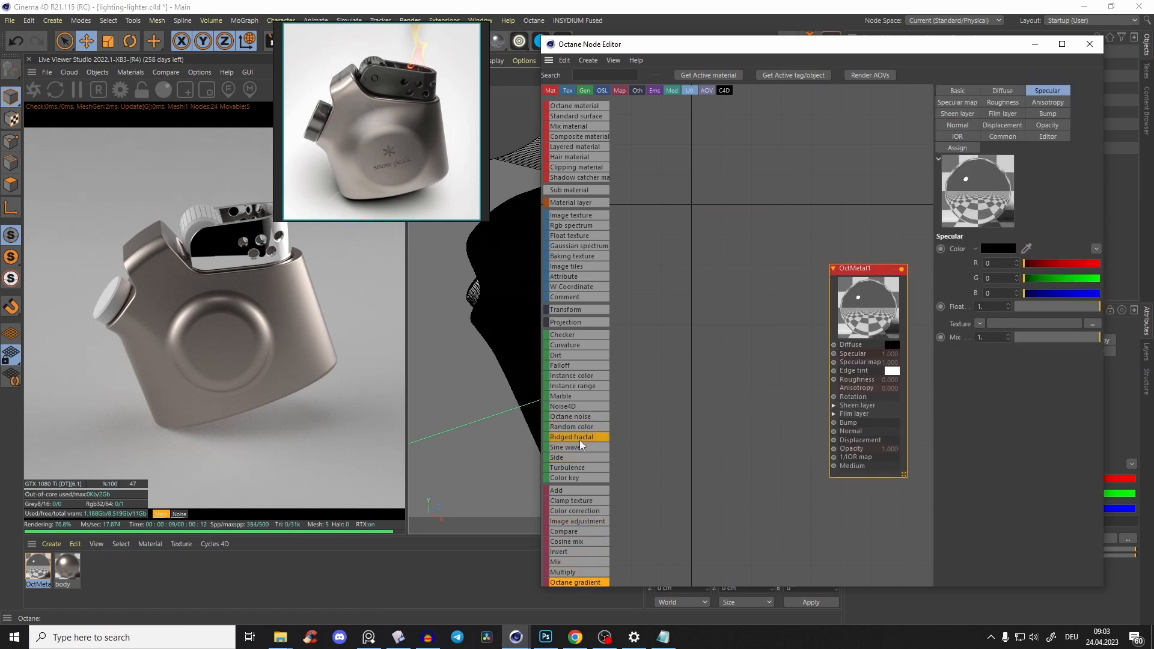
pyautogui.moveTo(577, 416); pyautogui.dragTo(835, 424)
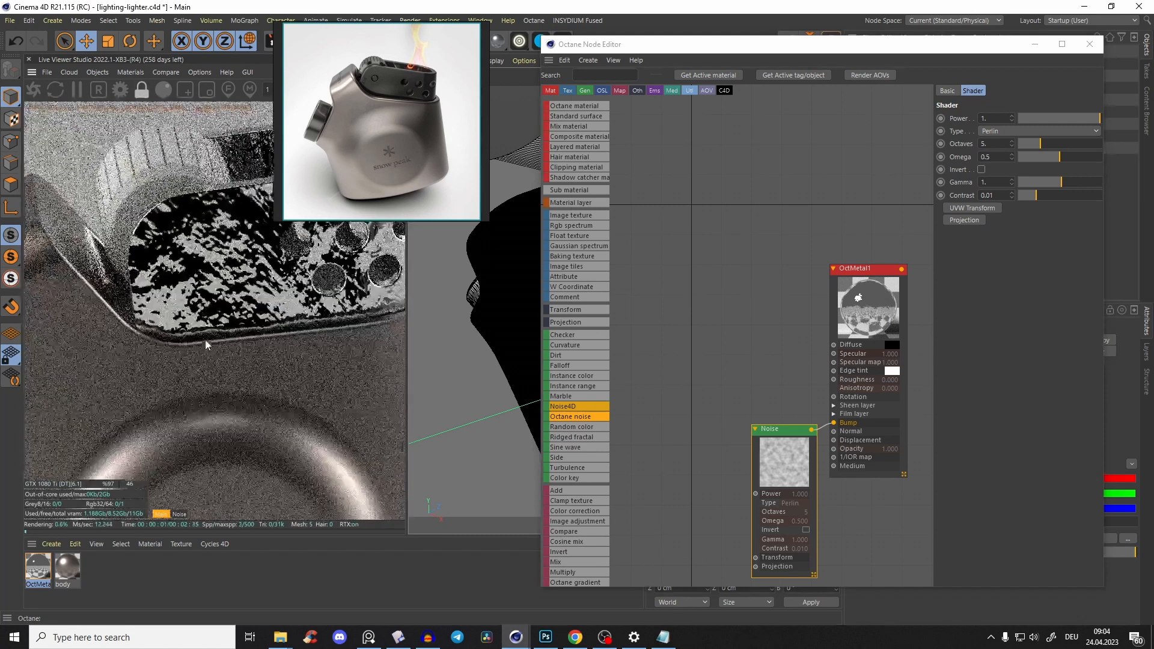
pyautogui.click(185, 90)
pyautogui.moveTo(58, 201); pyautogui.dragTo(249, 395)
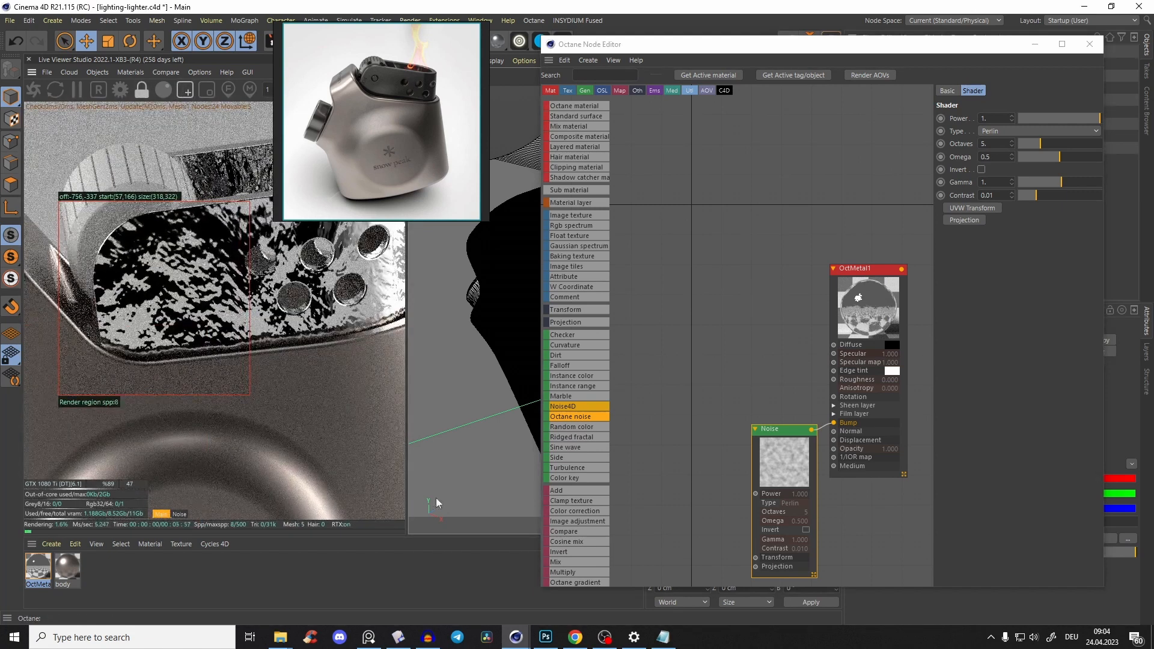
# Step: Give the noise a box texture projection and a transform with a uniform scale of about 0.0092
pyautogui.click(764, 559)
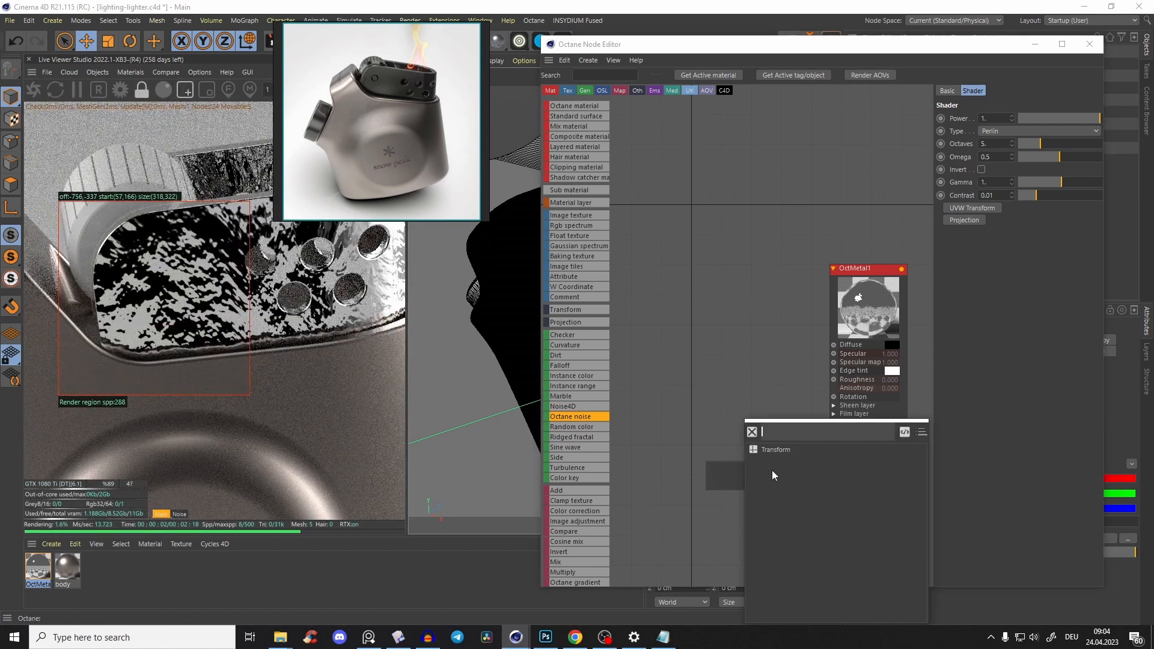
pyautogui.click(777, 448)
pyautogui.click(756, 569)
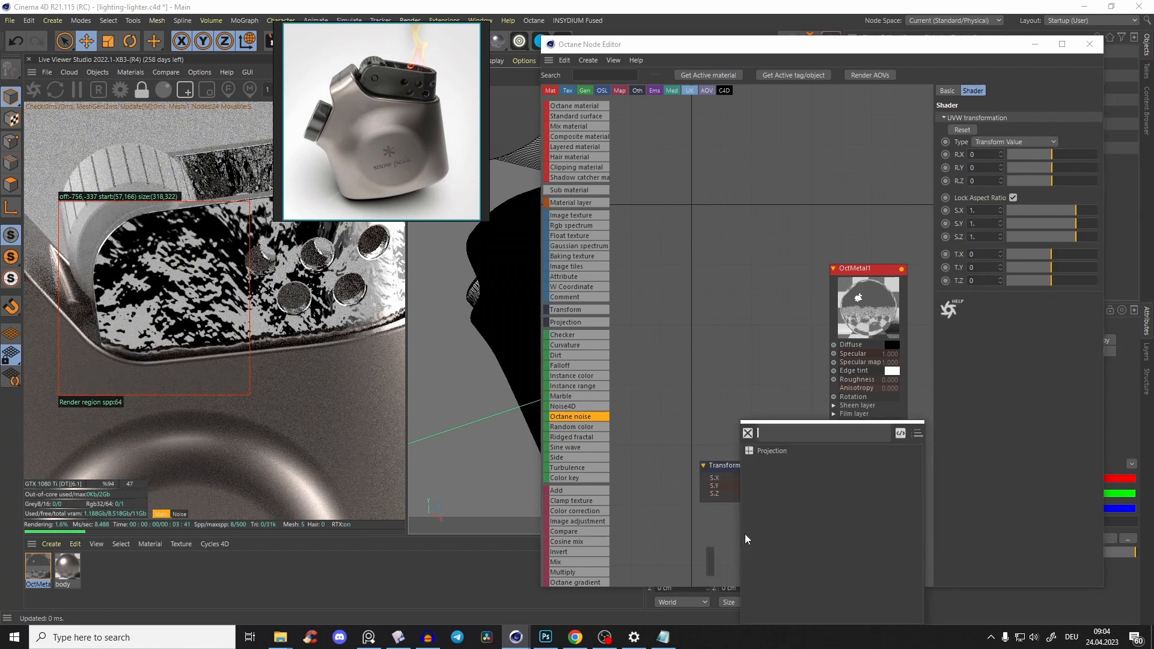
pyautogui.click(762, 448)
pyautogui.click(1024, 119)
pyautogui.click(1029, 132)
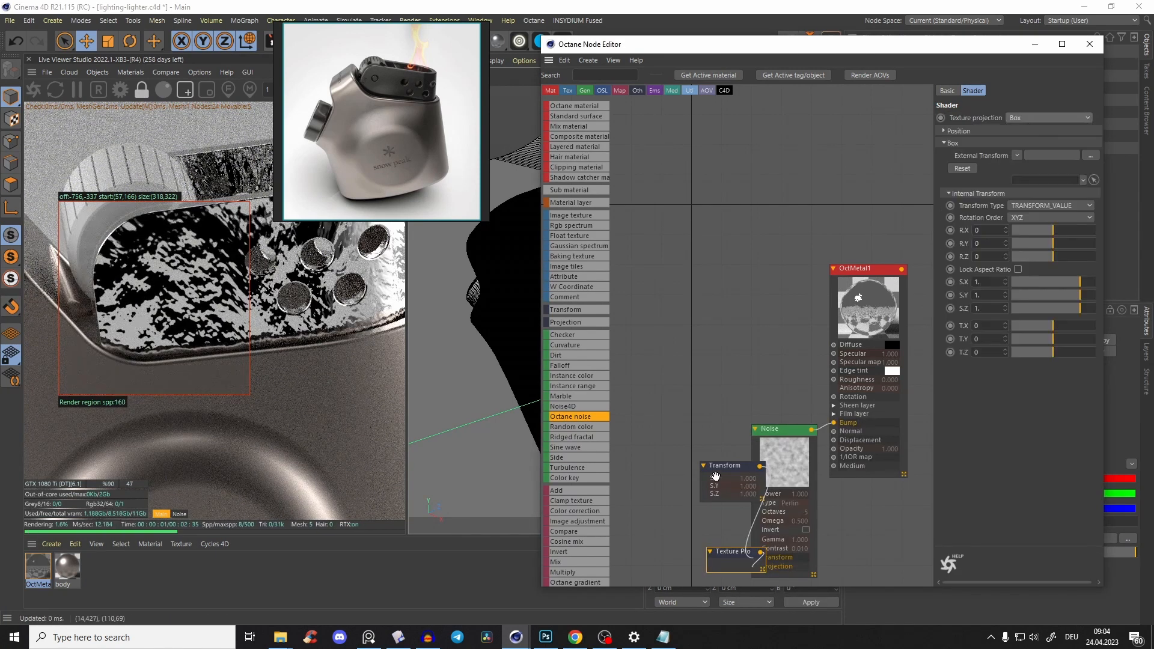
pyautogui.moveTo(714, 470); pyautogui.dragTo(675, 460)
pyautogui.moveTo(1044, 208); pyautogui.dragTo(1029, 211)
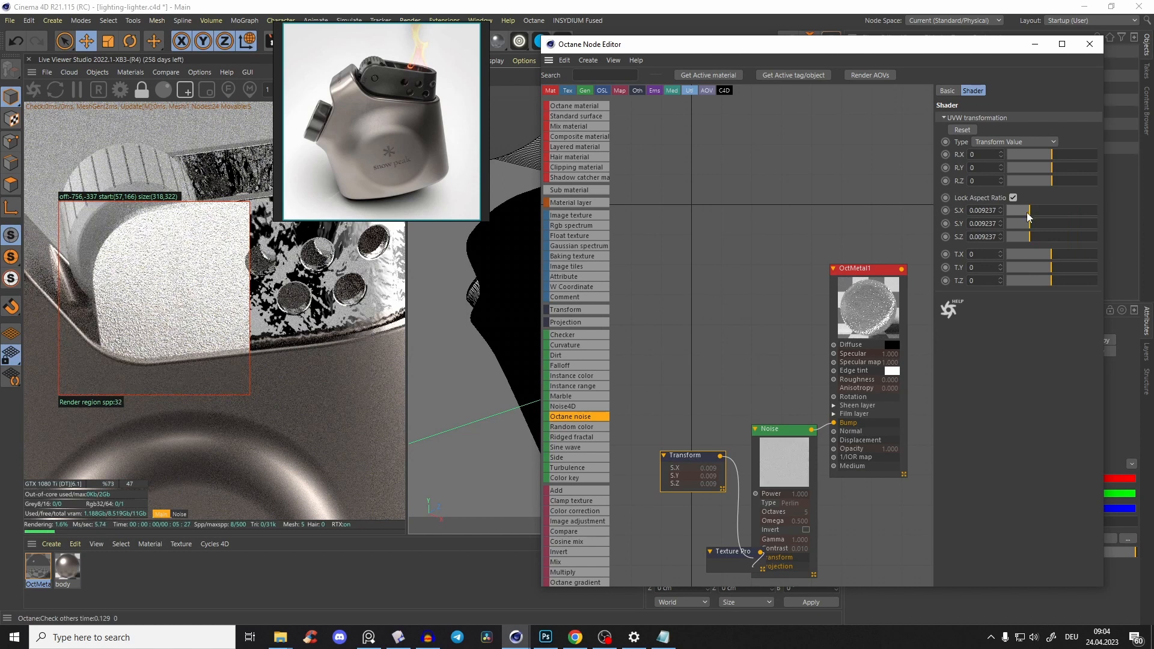
# Step: Make room beside the noise nodes and insert an Octane gradient between the noise and the material's bump
pyautogui.moveTo(644, 373); pyautogui.dragTo(797, 579)
pyautogui.moveTo(782, 472); pyautogui.dragTo(706, 401)
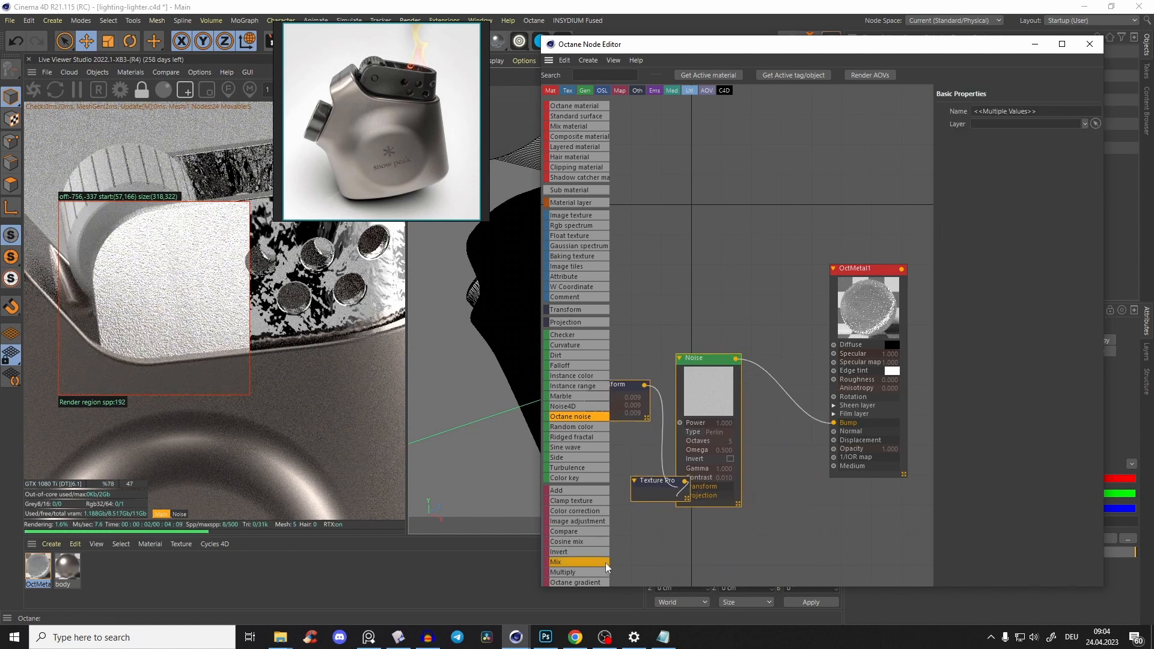
pyautogui.moveTo(795, 401); pyautogui.dragTo(795, 402)
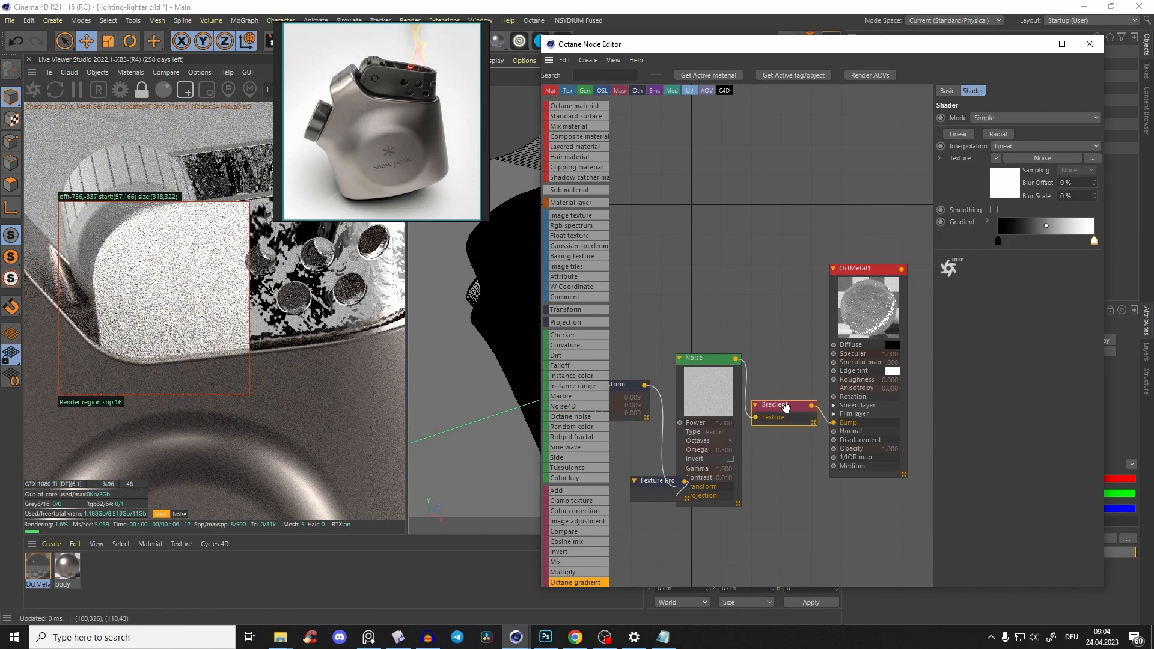
# Step: Darken the new gradient's light end knot to a value below 10% to weaken the wind guard's bump
pyautogui.doubleClick(1094, 242)
pyautogui.click(967, 278)
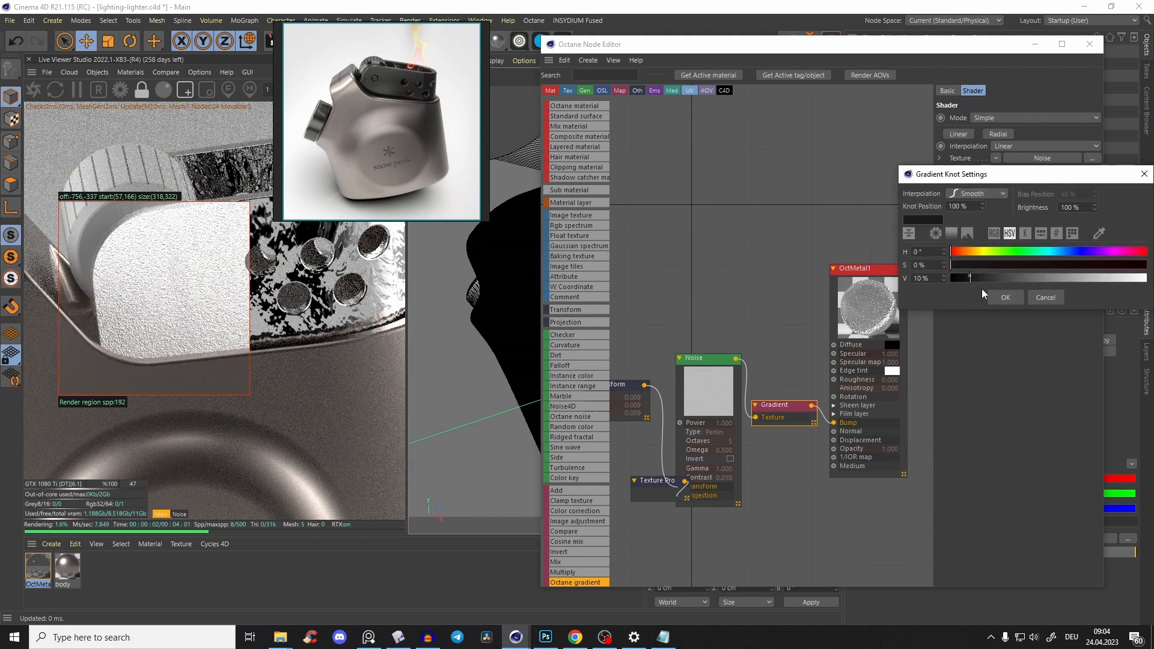
pyautogui.click(998, 302)
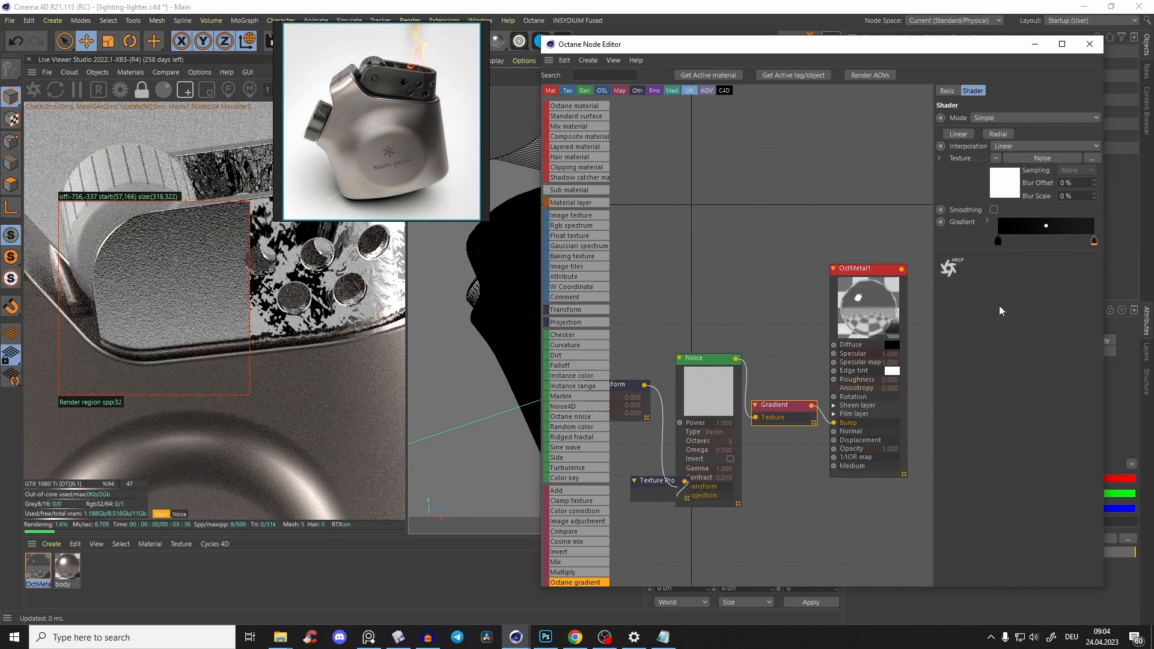
pyautogui.doubleClick(1094, 241)
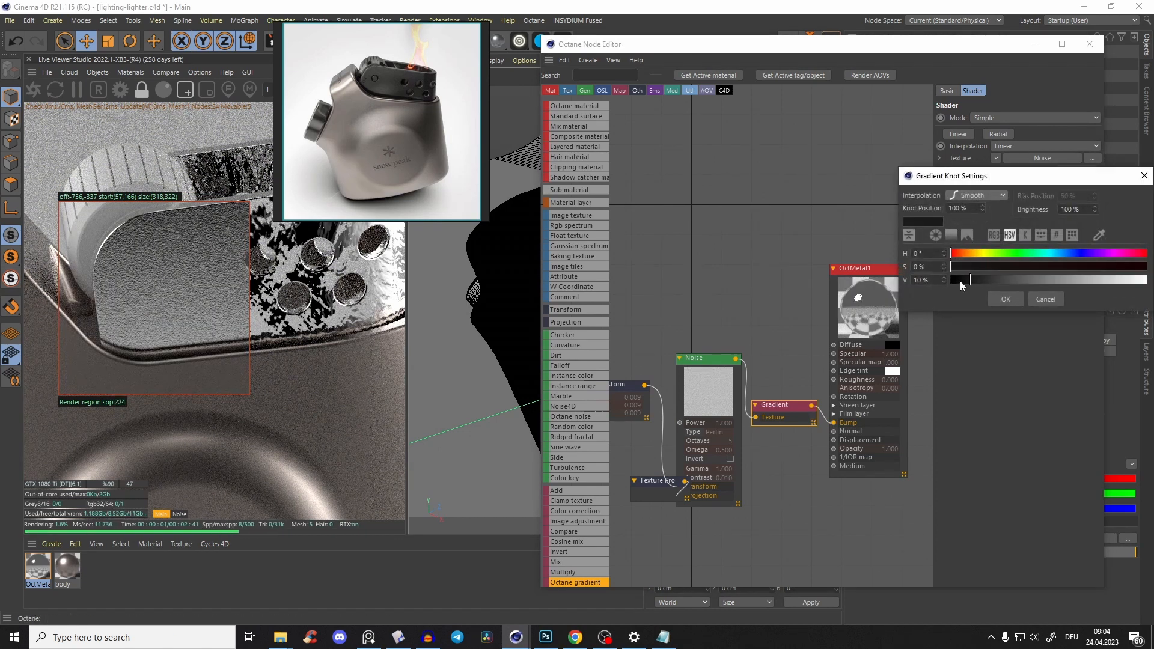
pyautogui.click(992, 300)
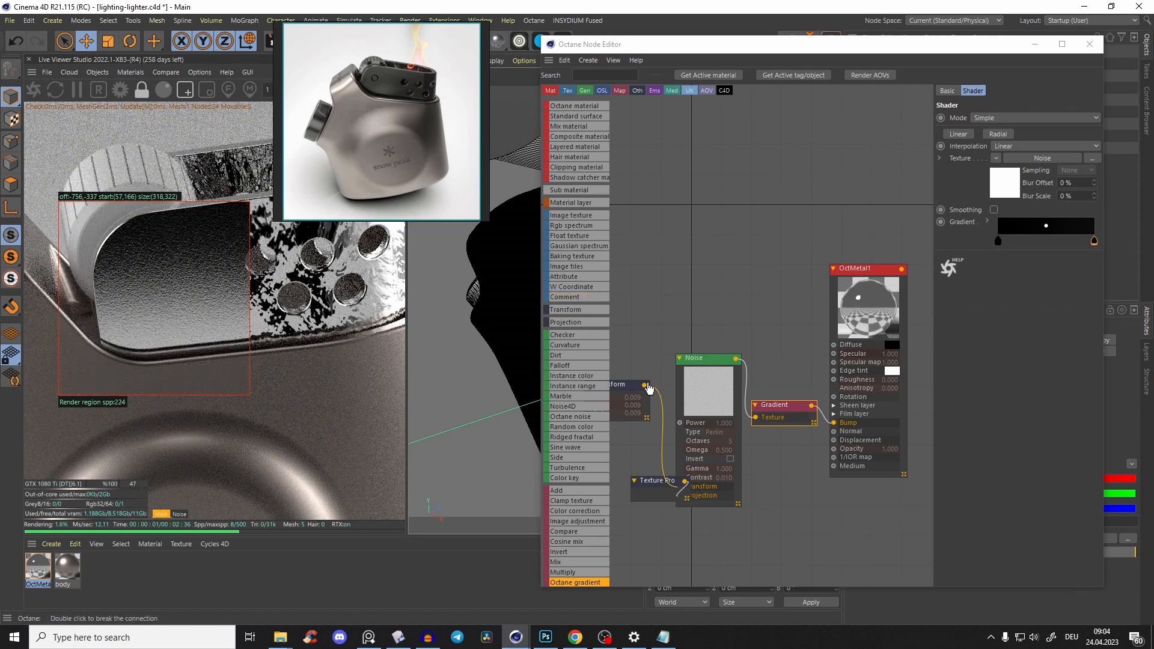
# Step: Reduce the noise transform's scale to about 0.0046 and check the wind guard in a larger render region
pyautogui.click(628, 385)
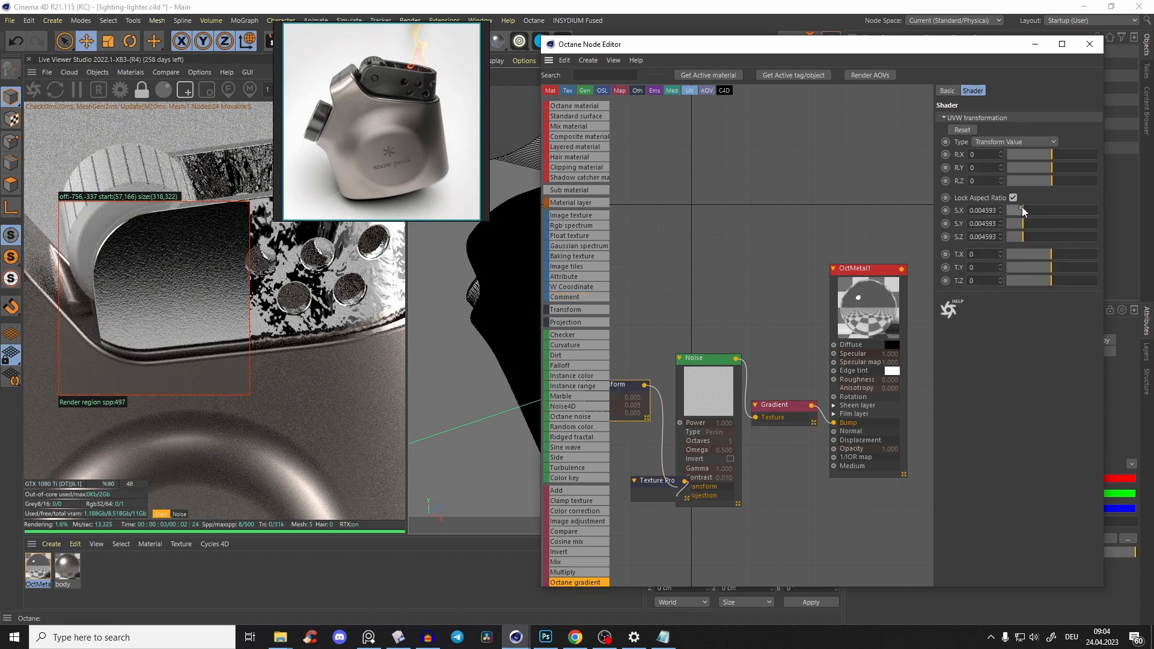
pyautogui.moveTo(78, 133); pyautogui.dragTo(315, 421)
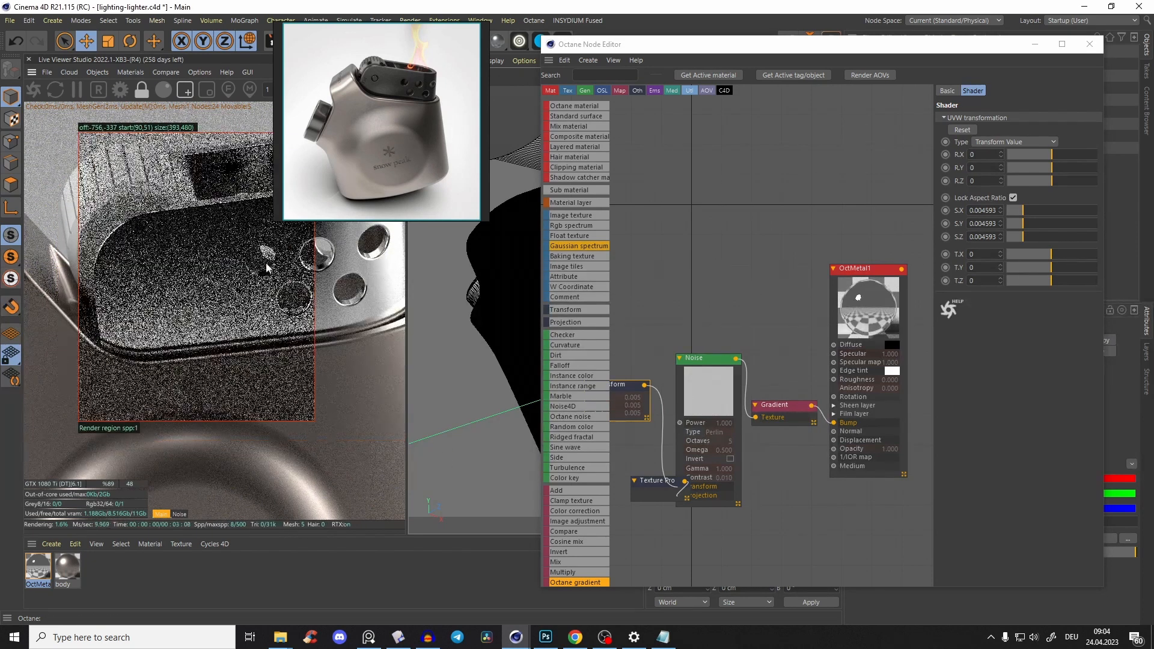
pyautogui.click(883, 287)
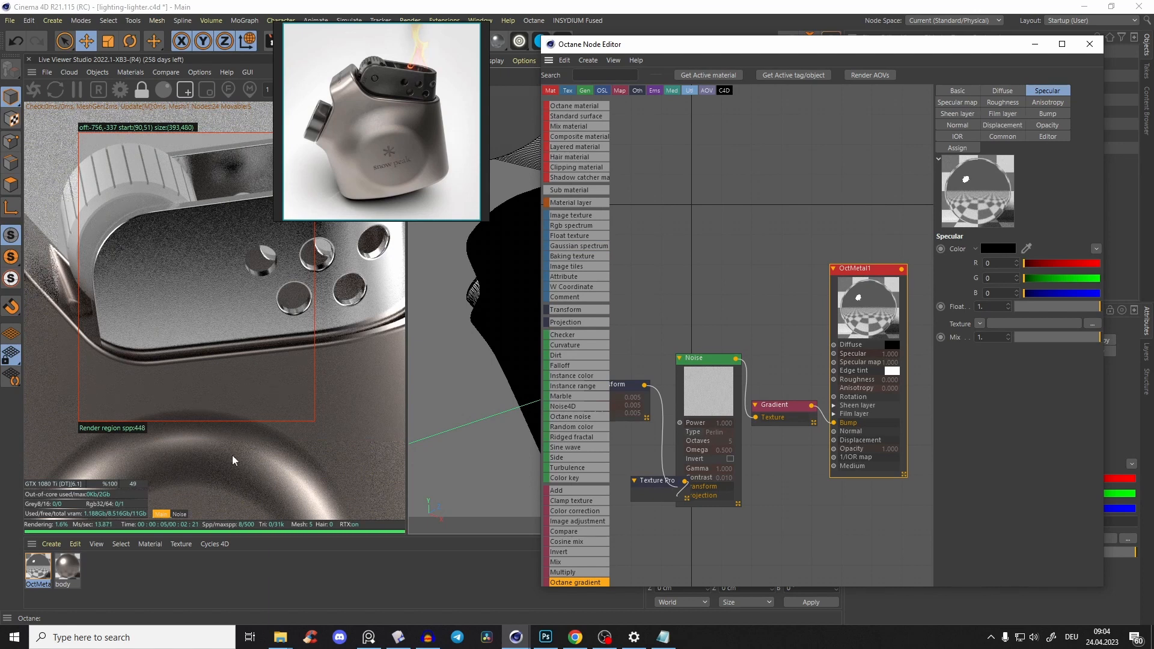
# Step: Bring the vdekeawc_8K_Roughness scratch image into the wind guard material's node graph and connect it to roughness
pyautogui.moveTo(286, 639)
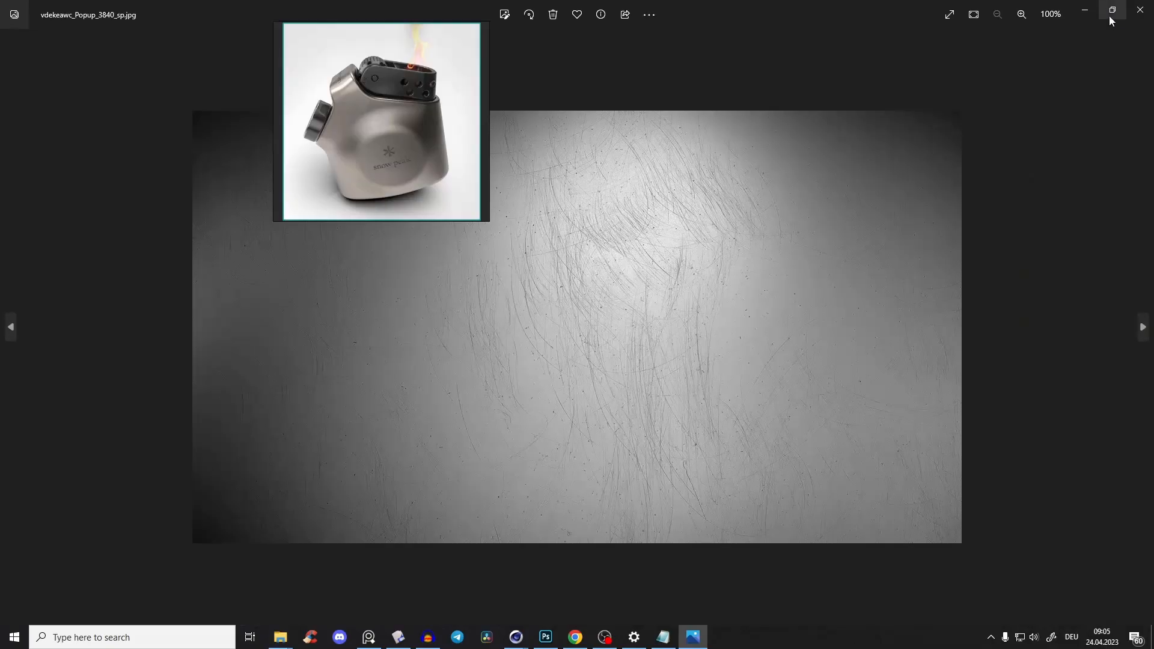
pyautogui.click(1141, 10)
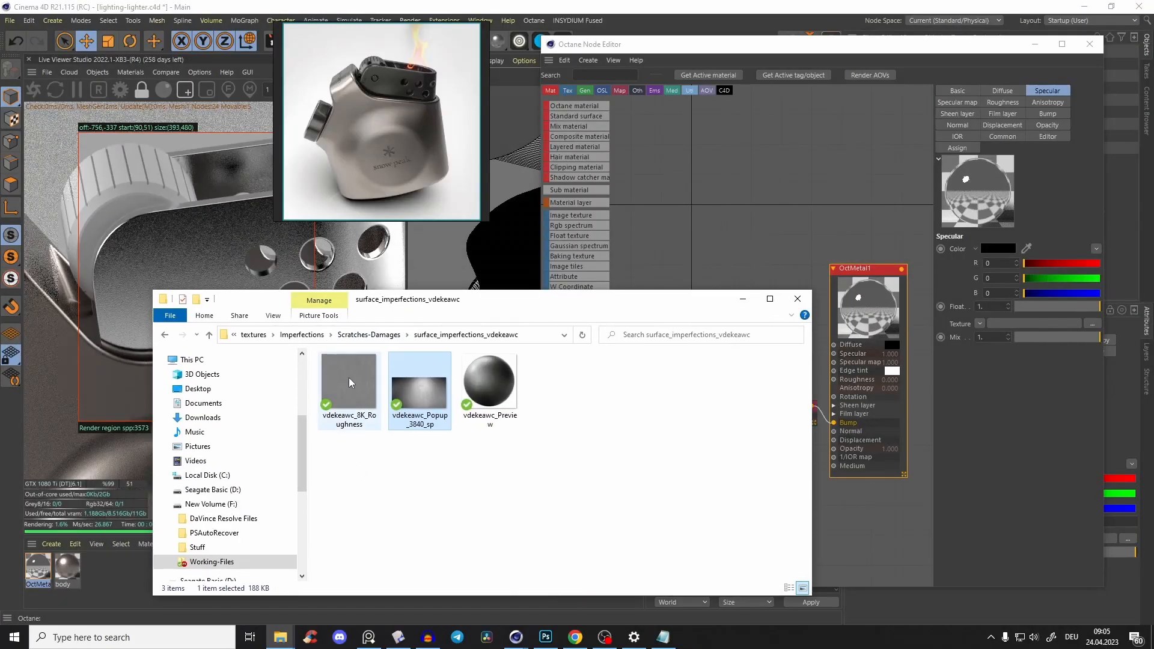
pyautogui.moveTo(350, 378); pyautogui.dragTo(842, 299)
pyautogui.click(743, 299)
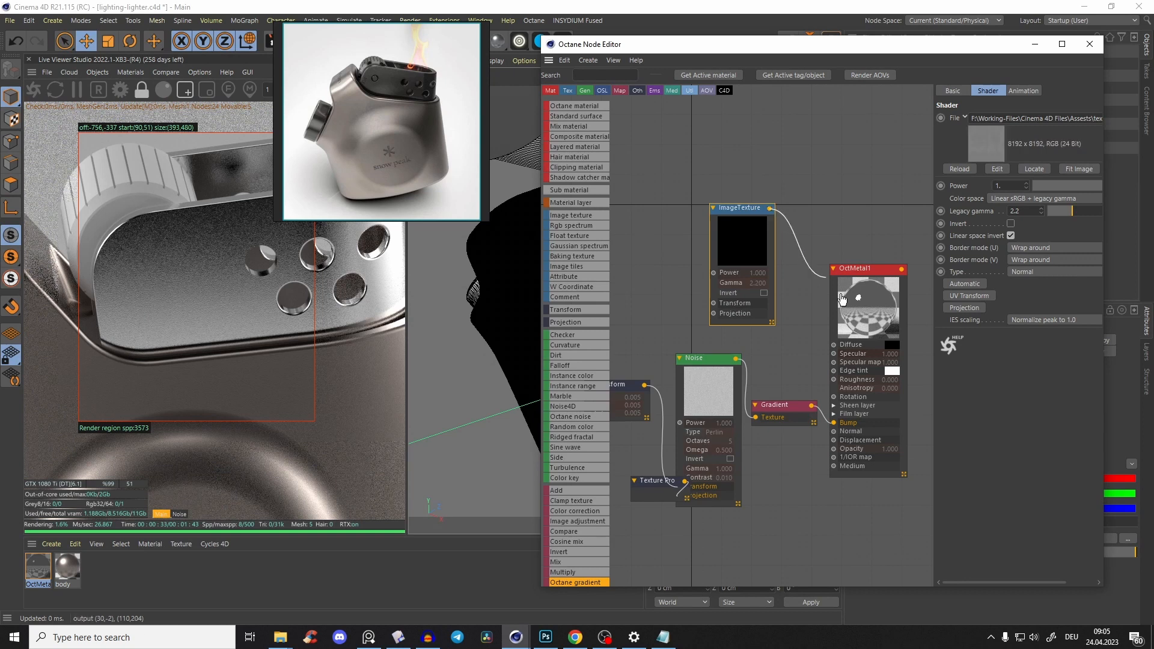
pyautogui.moveTo(845, 383); pyautogui.dragTo(841, 380)
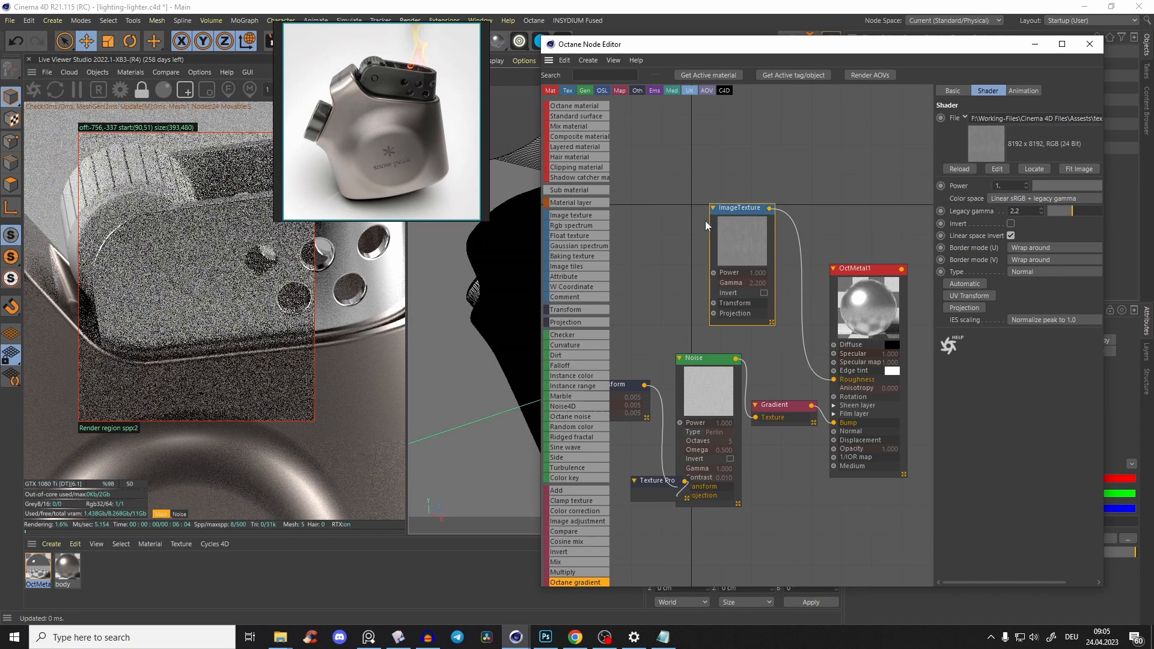
# Step: Solo the scratch image texture and add a texture projection node to it, set to Box
pyautogui.rightClick(752, 250)
pyautogui.click(782, 264)
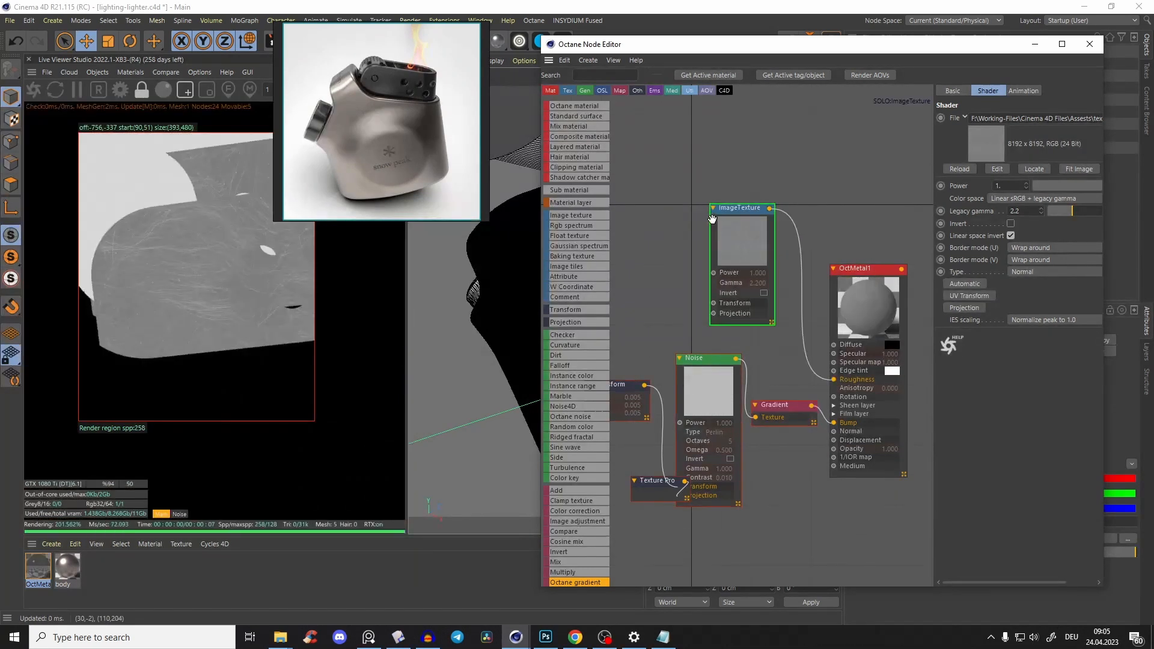
pyautogui.moveTo(676, 309); pyautogui.dragTo(732, 293)
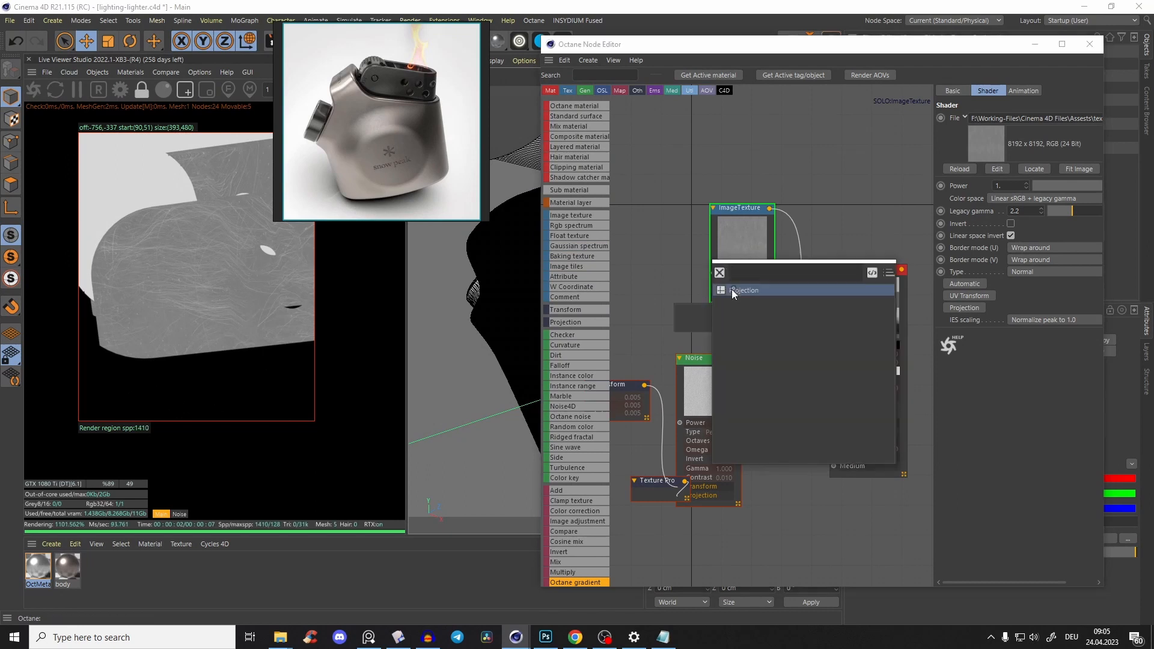
pyautogui.click(724, 291)
pyautogui.click(672, 296)
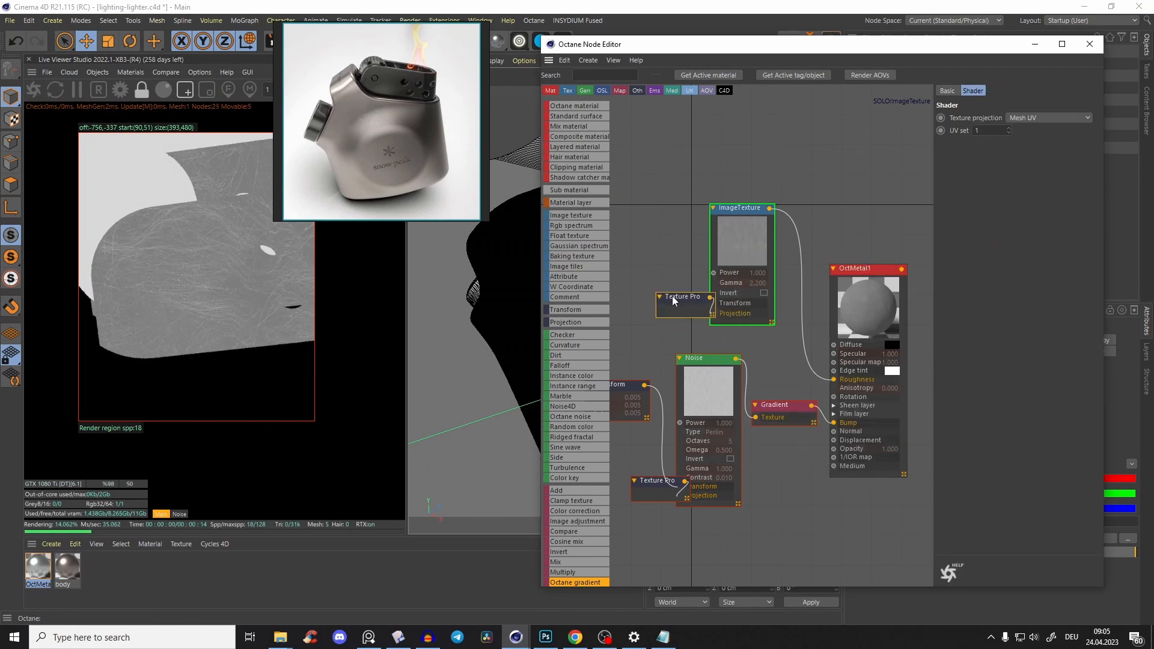
pyautogui.click(1022, 118)
pyautogui.click(1025, 131)
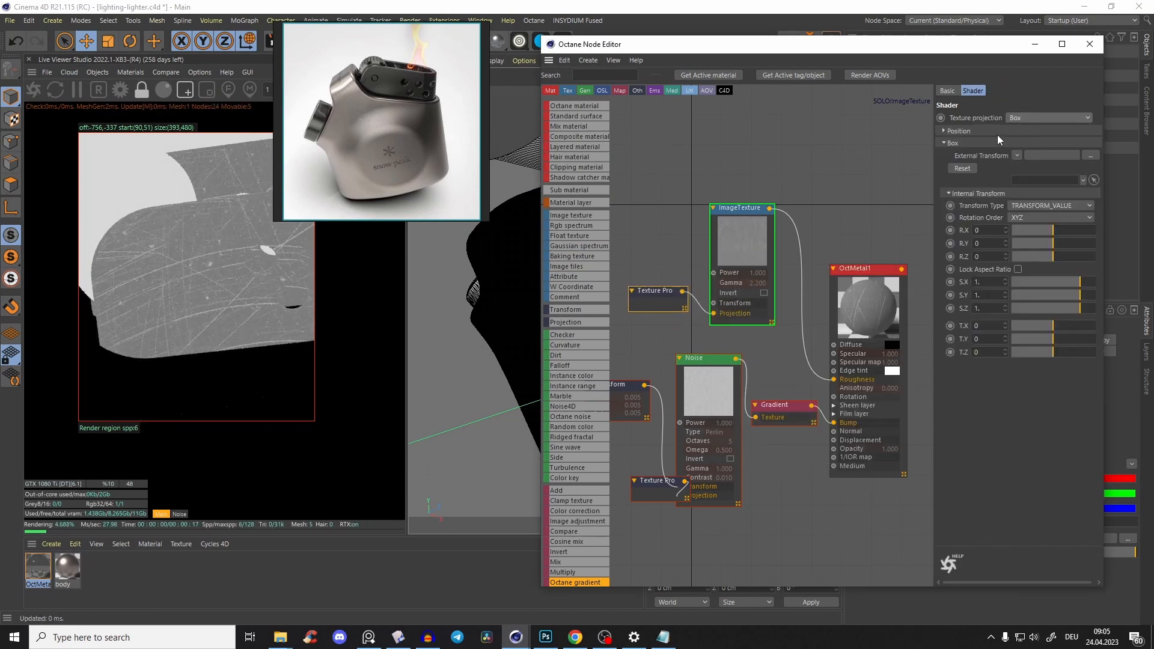
# Step: Add a transform node to the scratch image texture, redraw the render region around the wind guard, and scale the texture to about 0.505
pyautogui.moveTo(713, 303); pyautogui.dragTo(671, 241)
pyautogui.click(758, 228)
pyautogui.rightClick(207, 185)
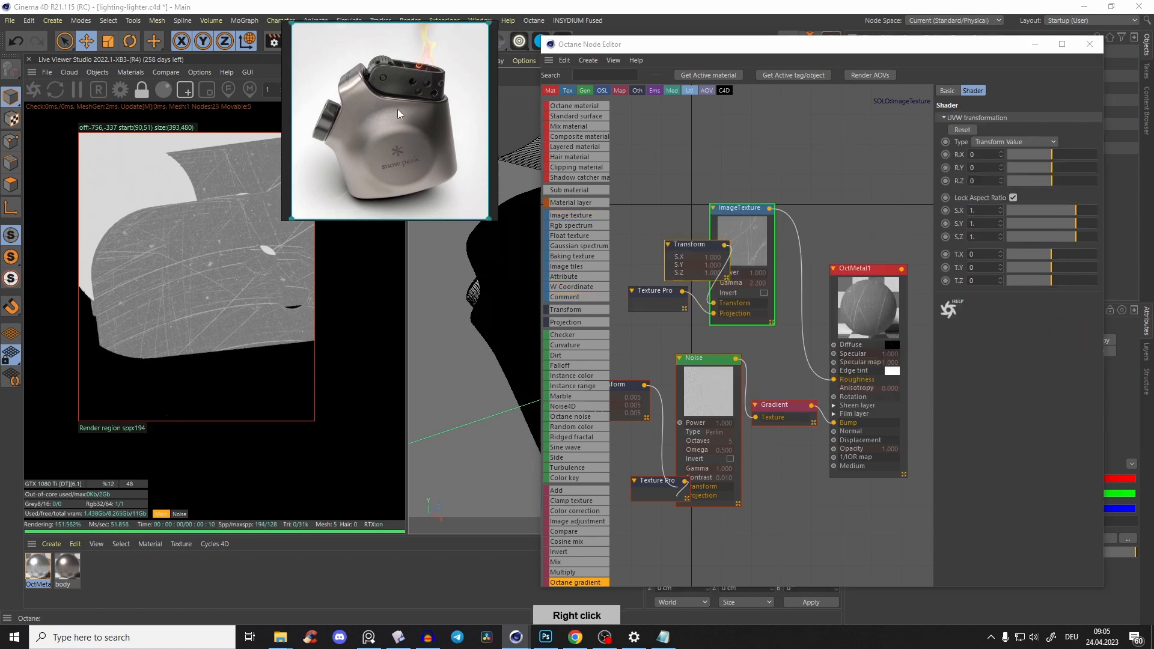
pyautogui.moveTo(207, 182); pyautogui.dragTo(175, 225, button='right')
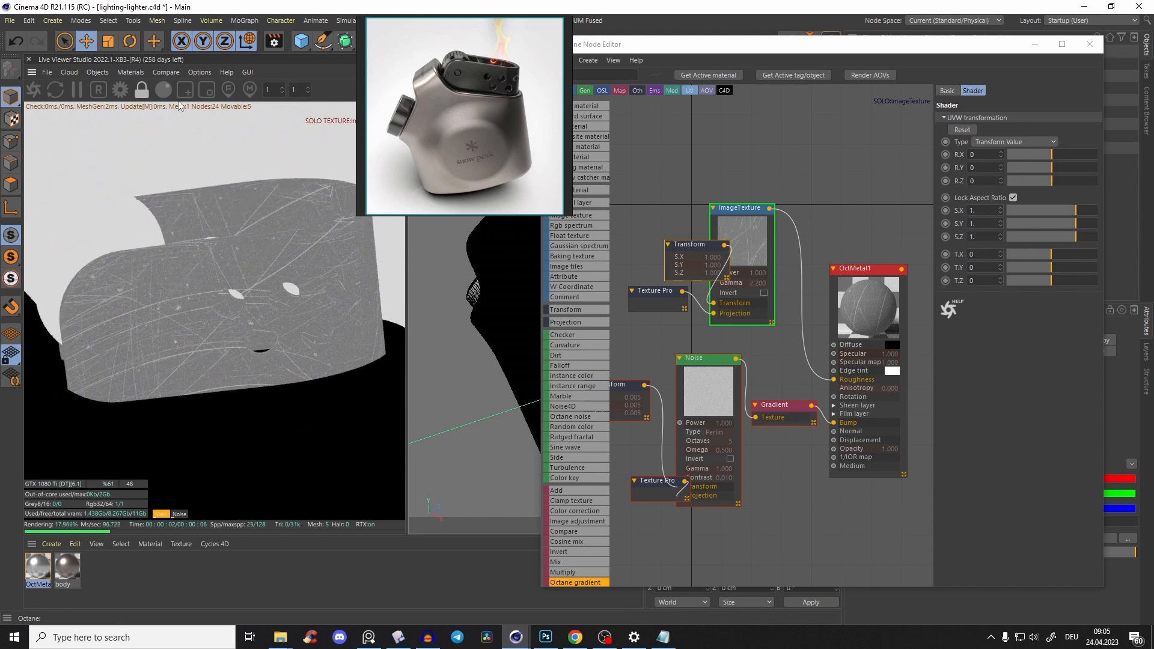
pyautogui.click(185, 90)
pyautogui.moveTo(32, 162); pyautogui.dragTo(399, 392)
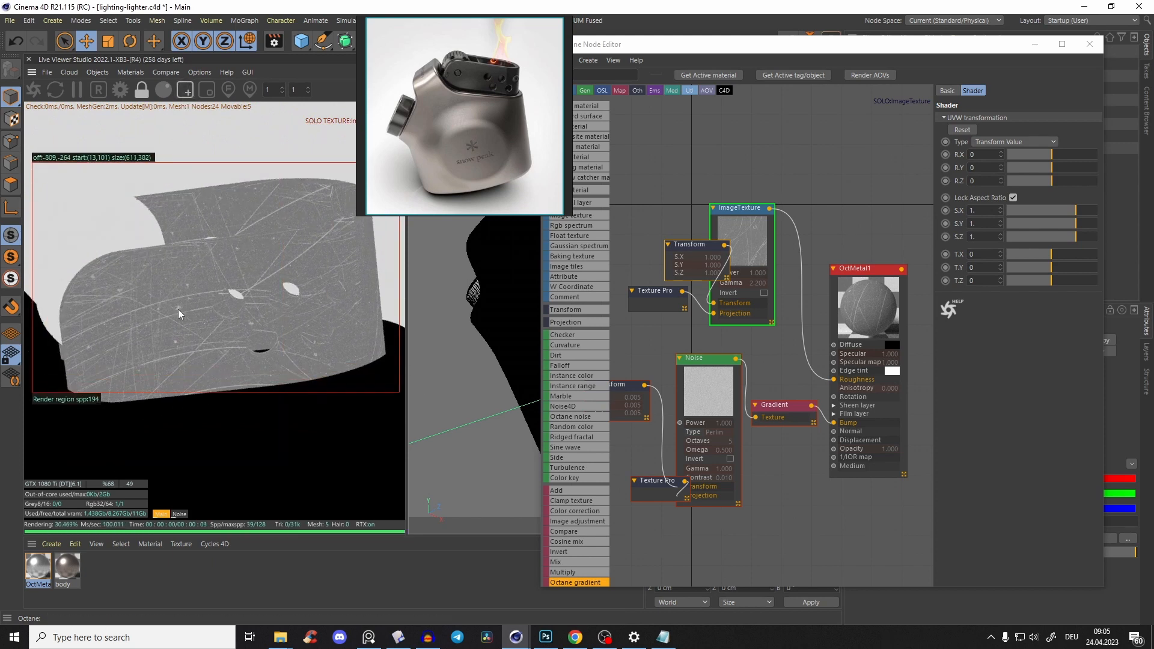
pyautogui.moveTo(697, 252); pyautogui.dragTo(654, 244)
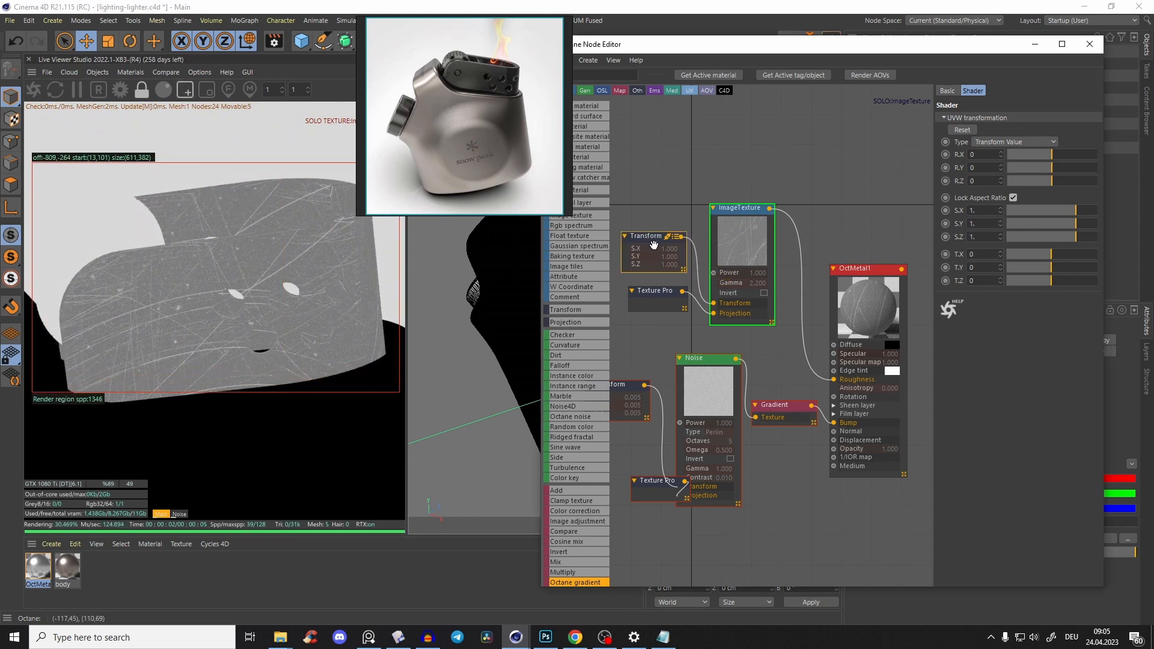
pyautogui.click(1067, 211)
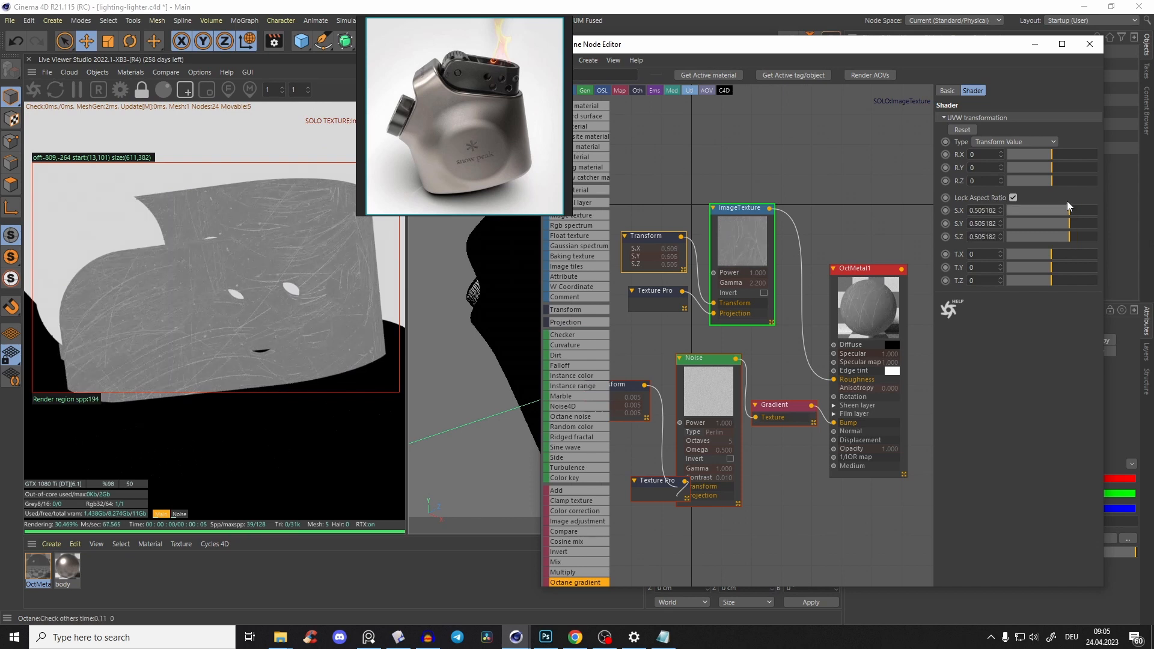
# Step: Insert an Octane gradient between the unsoloed scratch image and the roughness input, and darken its light end knot to 20%
pyautogui.rightClick(741, 236)
pyautogui.click(760, 241)
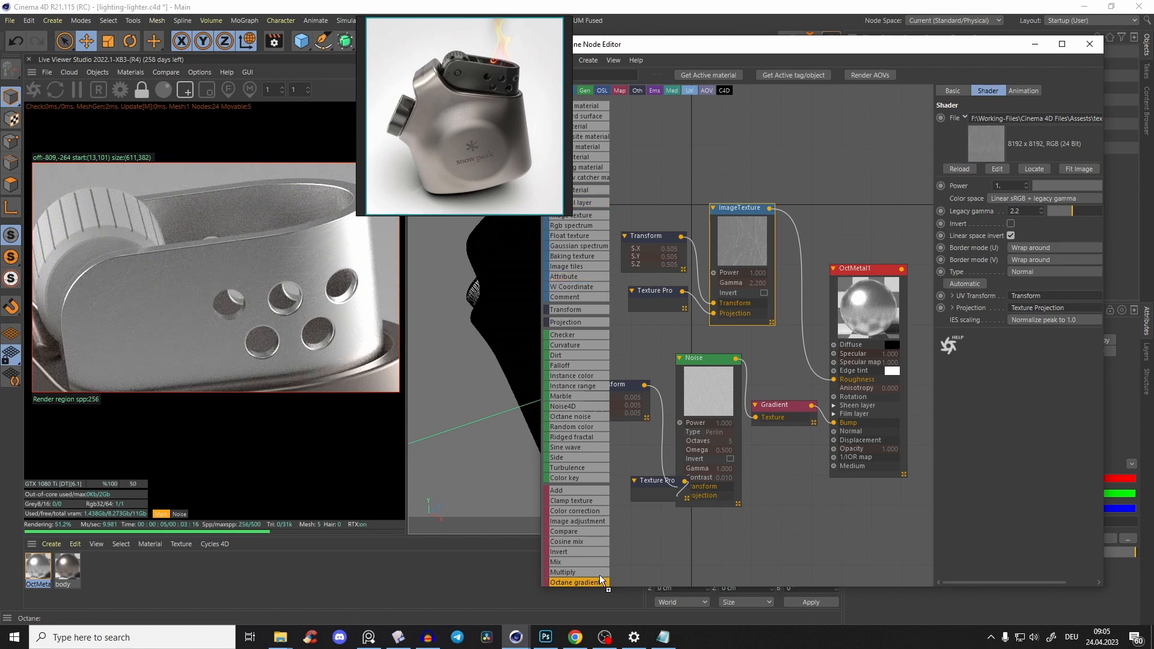
pyautogui.moveTo(809, 312); pyautogui.dragTo(804, 309)
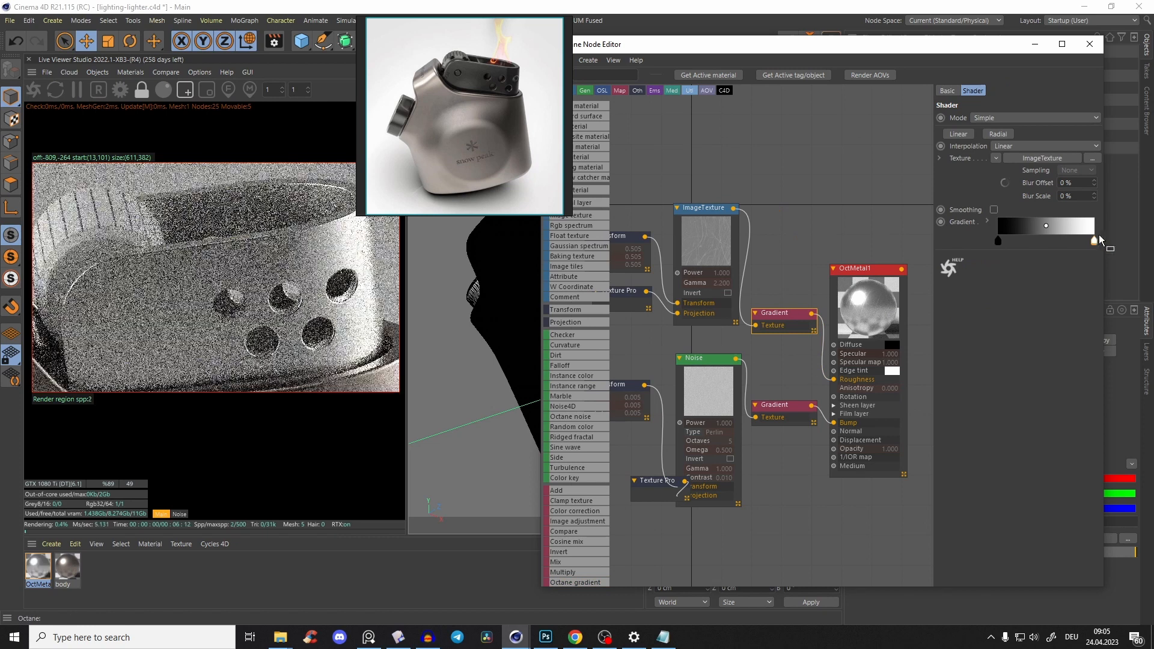
pyautogui.doubleClick(1094, 241)
pyautogui.click(991, 277)
pyautogui.click(1001, 295)
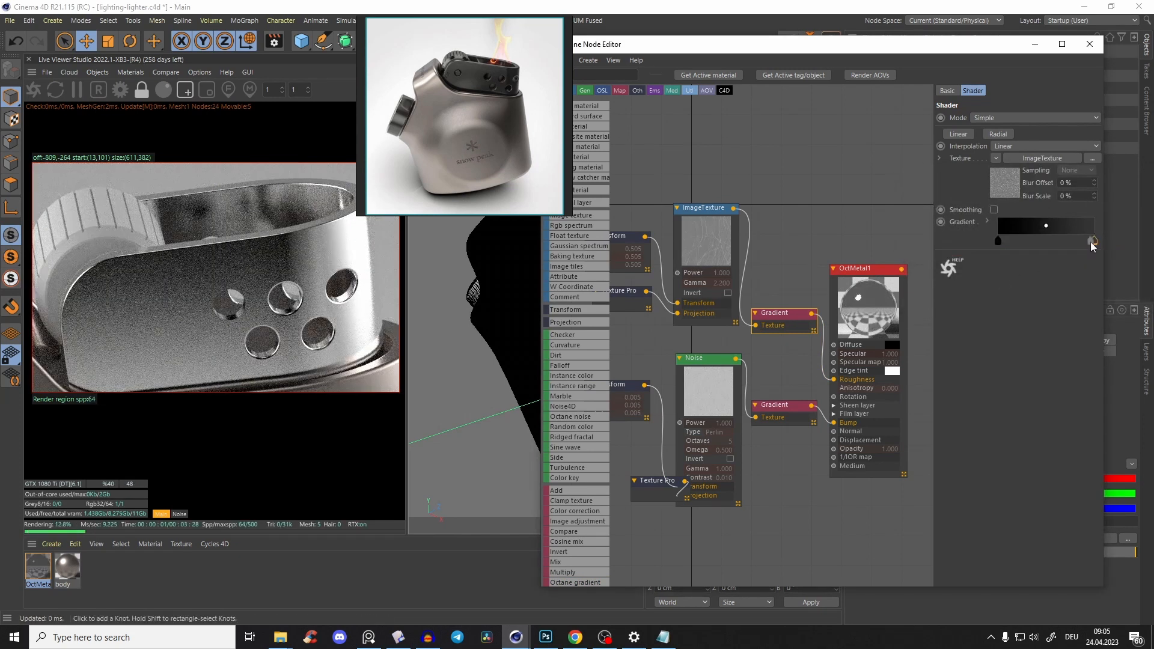
# Step: With the roughness gradient soloed, move its knots close together near the dark end and brighten the light knot to about 30%, then unsolo it
pyautogui.rightClick(788, 312)
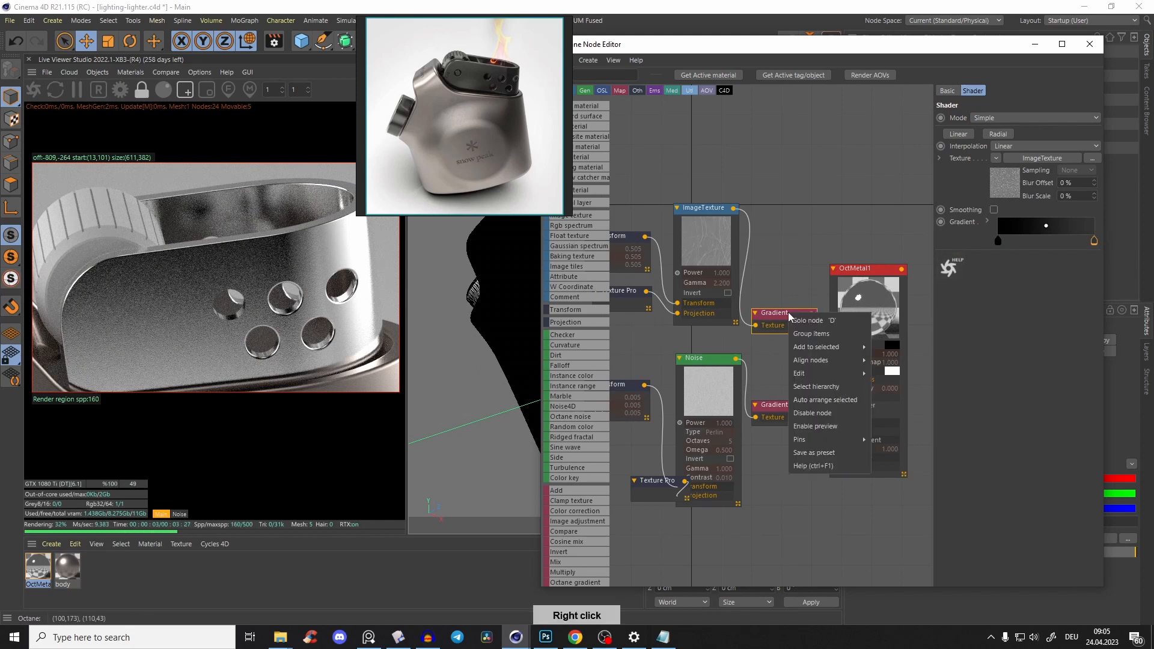
pyautogui.click(798, 323)
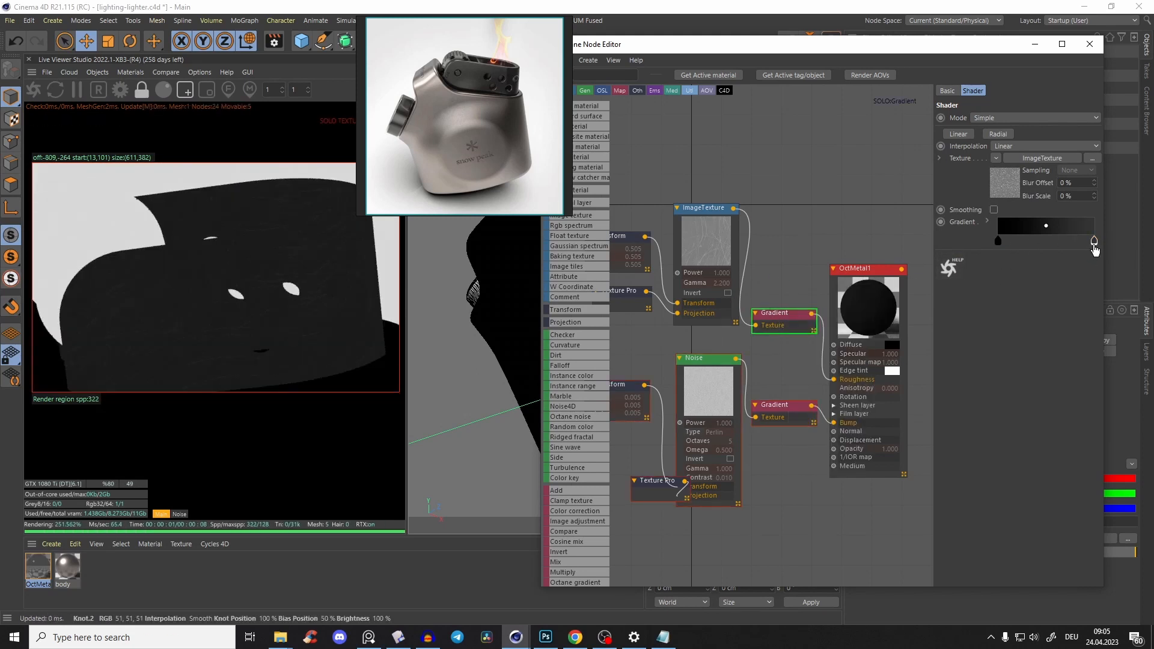
pyautogui.moveTo(1058, 241); pyautogui.dragTo(1011, 243)
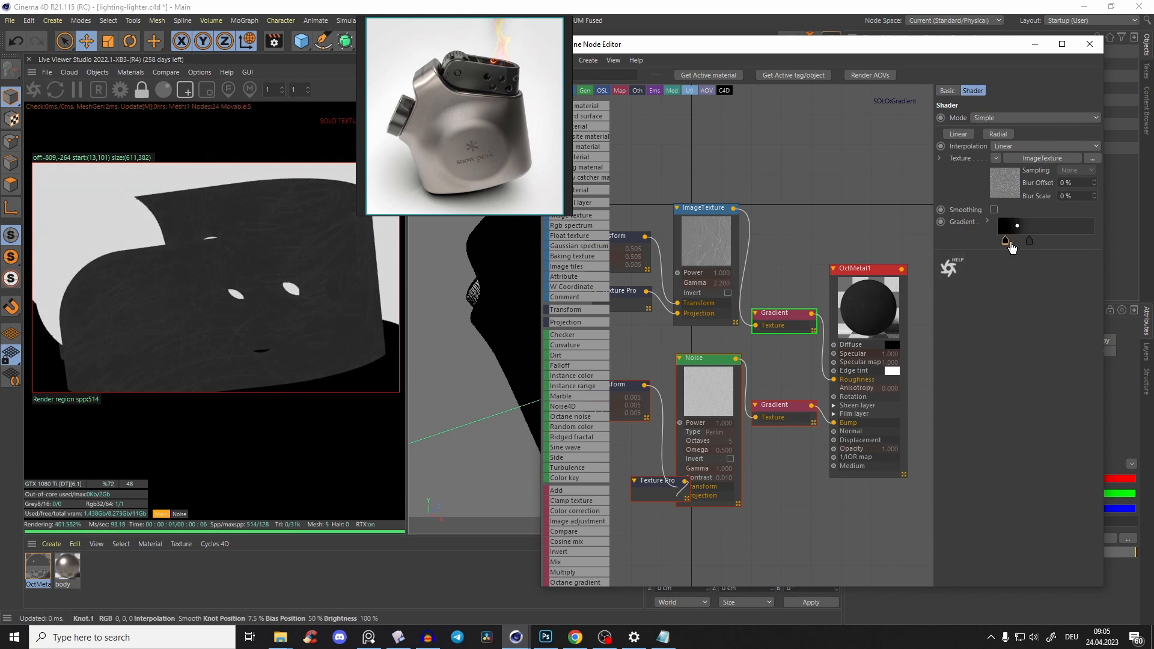
pyautogui.doubleClick(1029, 242)
pyautogui.click(1008, 281)
pyautogui.click(1005, 299)
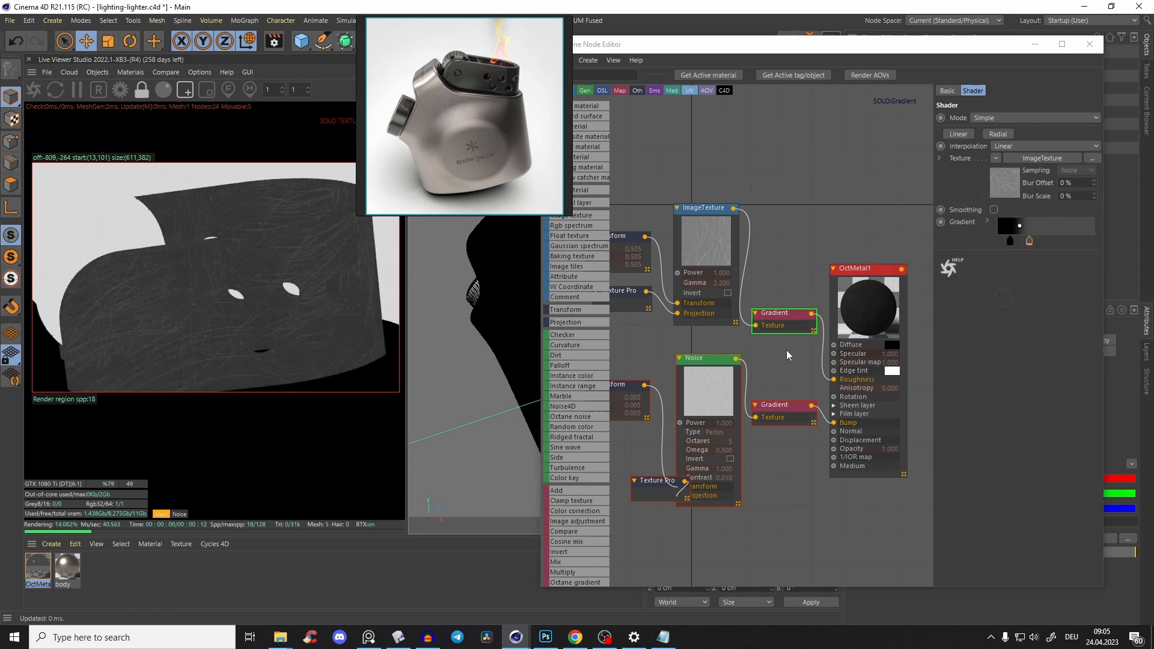
pyautogui.rightClick(785, 316)
pyautogui.click(797, 328)
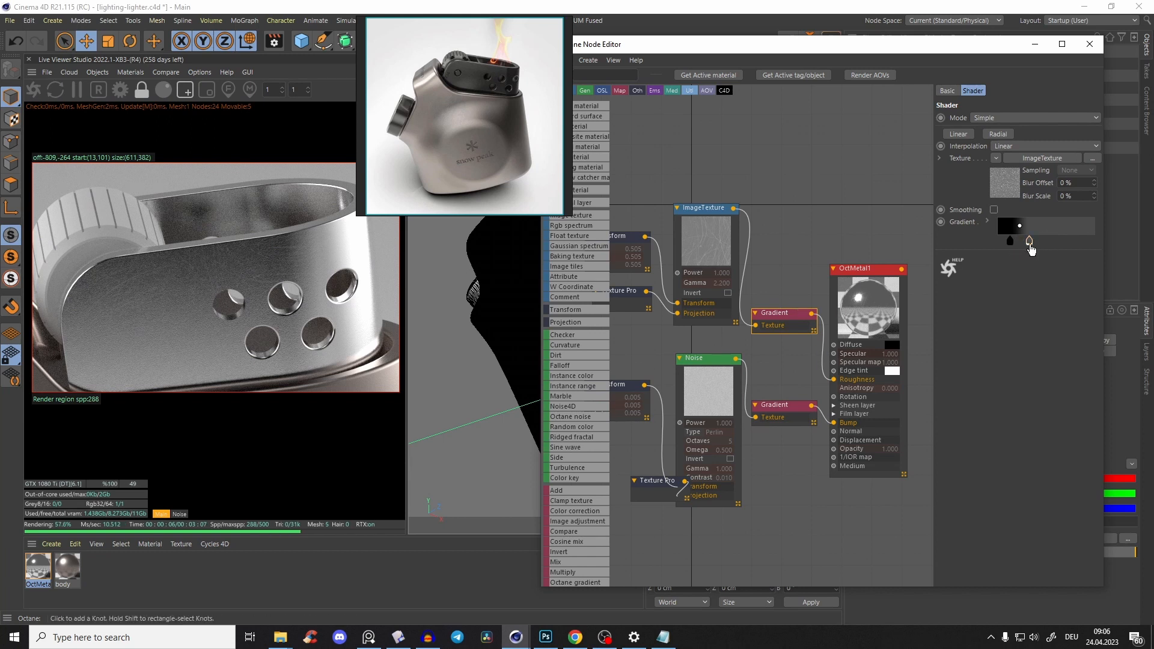
# Step: Solo the roughness gradient again to tighten its knots, with the light knot at 27.5% position and 35% value, and unsolo it
pyautogui.rightClick(788, 311)
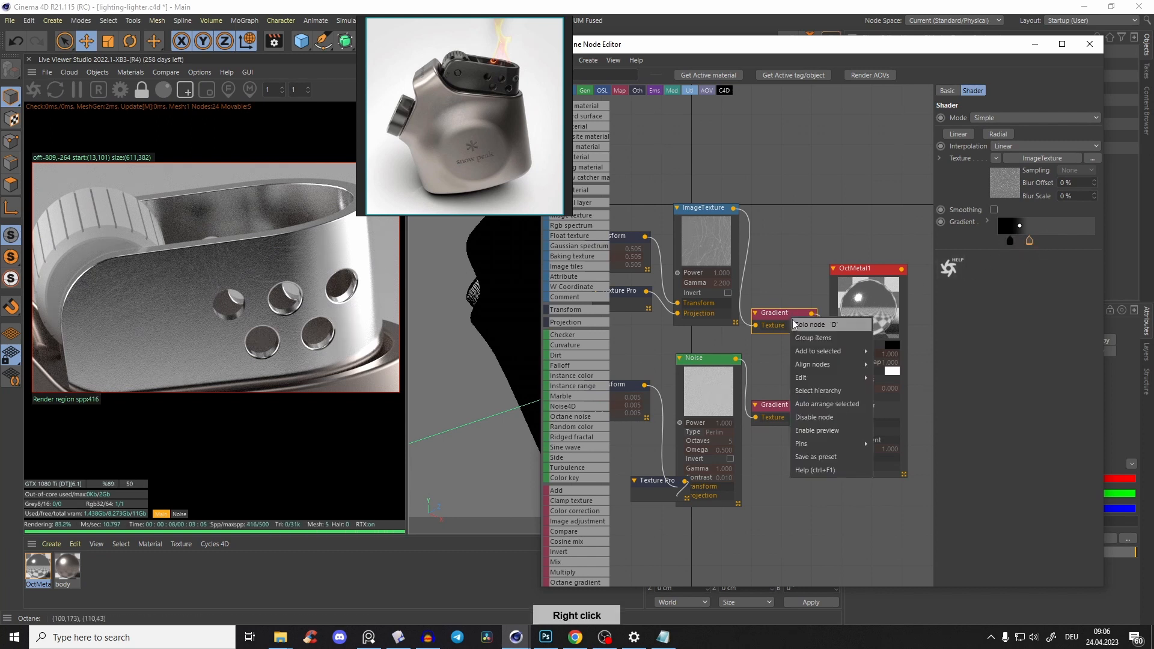
pyautogui.click(806, 330)
pyautogui.moveTo(1031, 241)
pyautogui.mouseDown()
pyautogui.moveTo(1094, 241)
pyautogui.moveTo(1012, 244)
pyautogui.mouseUp()
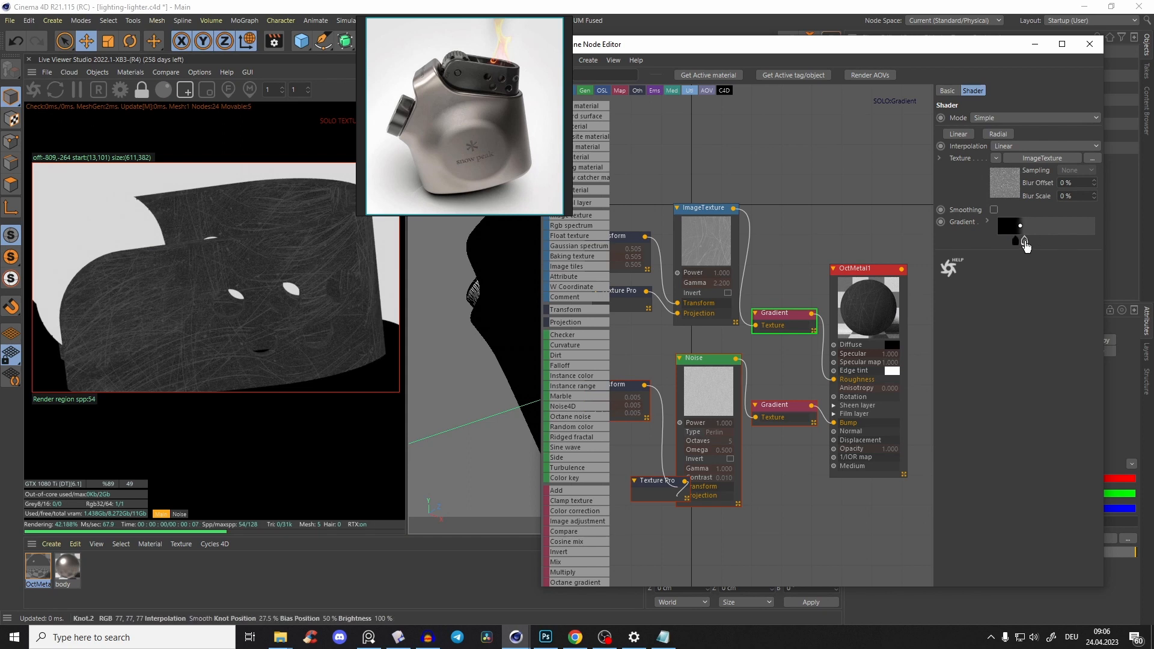
pyautogui.doubleClick(1013, 242)
pyautogui.click(1008, 302)
pyautogui.rightClick(783, 318)
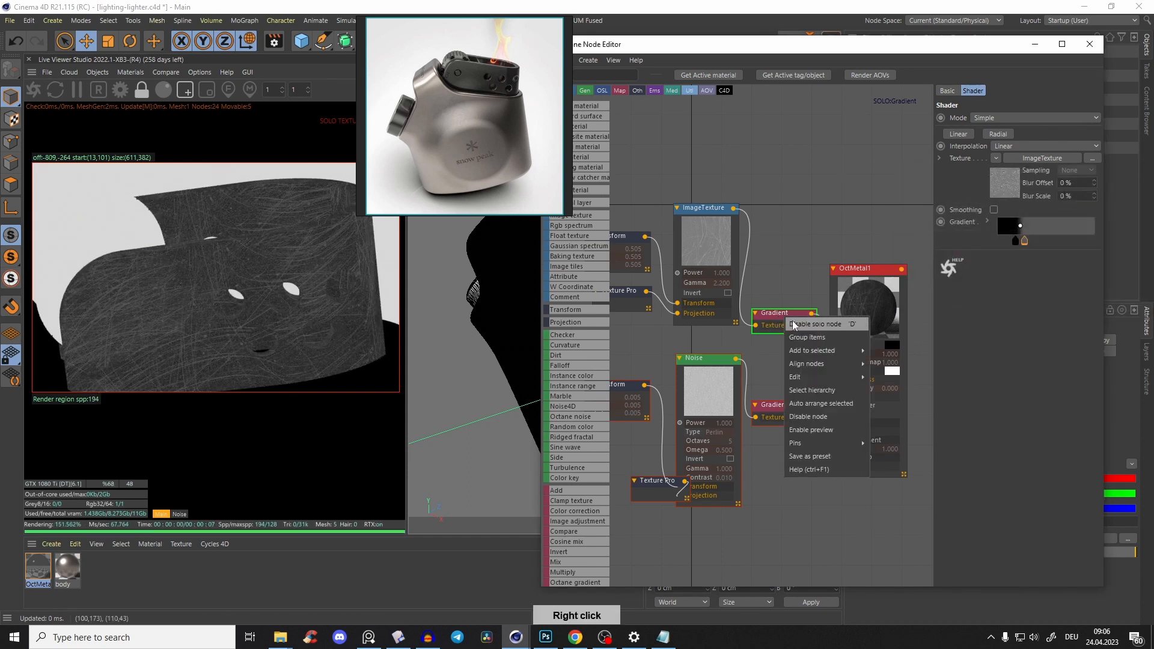
pyautogui.click(795, 325)
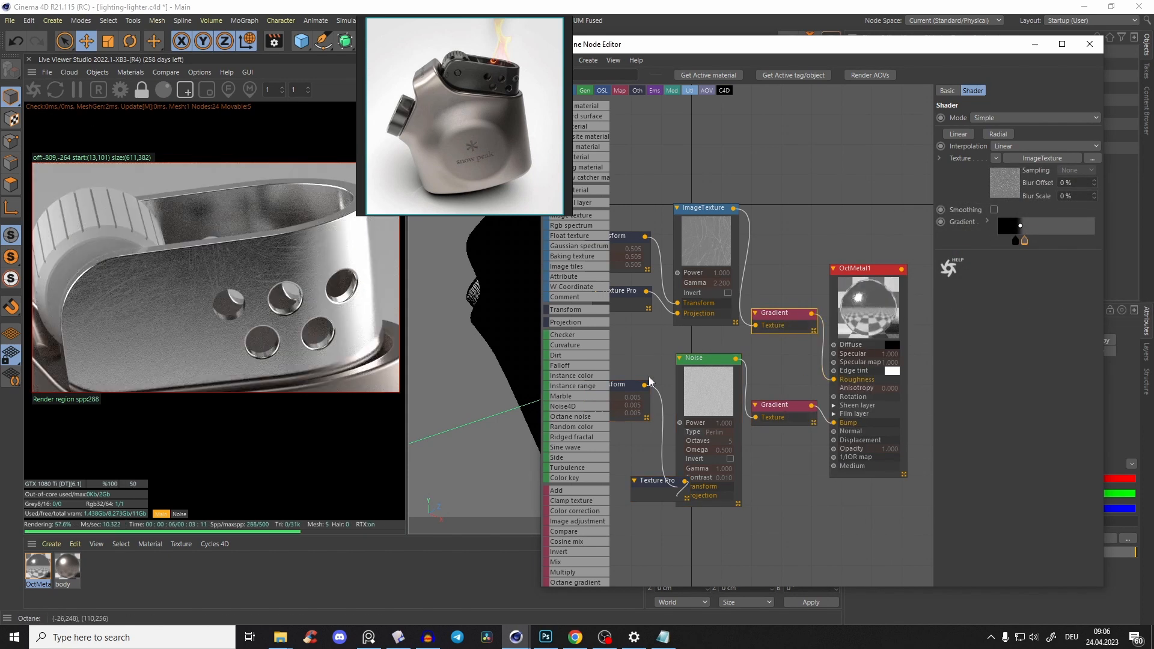
# Step: Darken the light knot of the roughness gradient to about 28%
pyautogui.doubleClick(1024, 244)
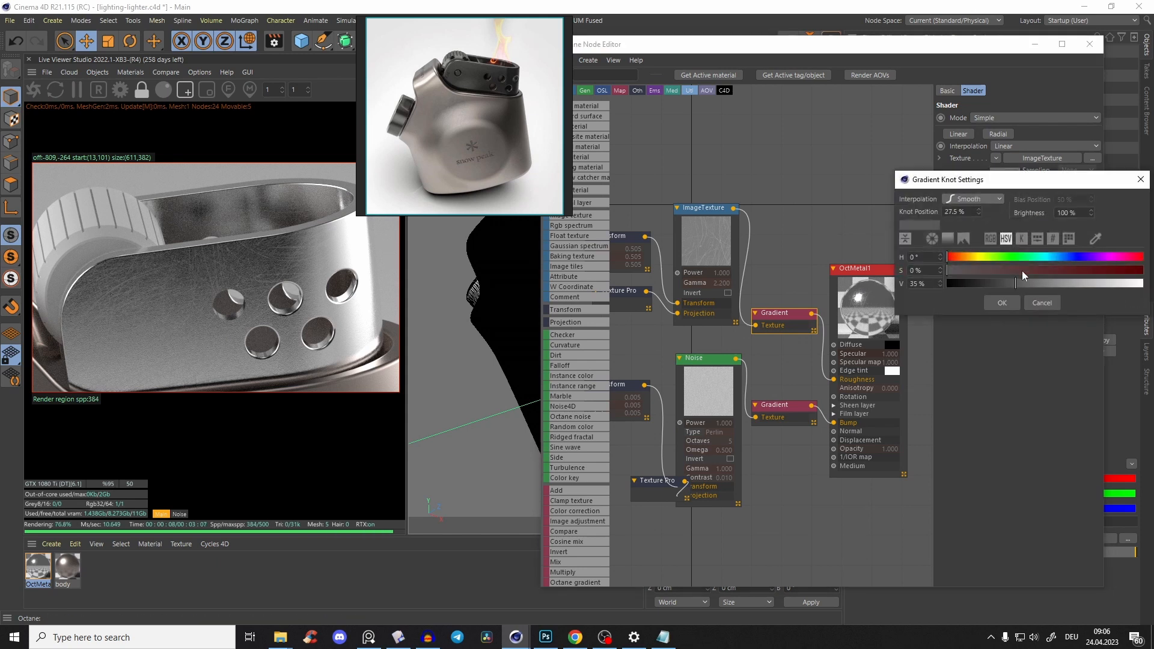
pyautogui.click(1001, 288)
pyautogui.click(988, 301)
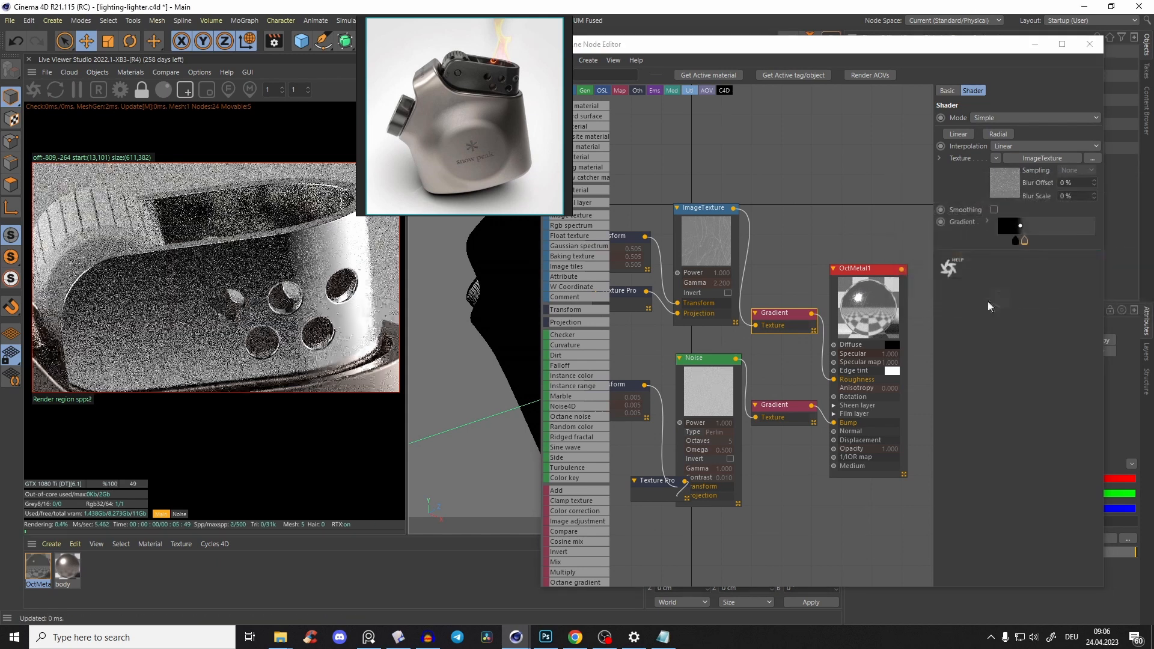
# Step: Lower the wind guard material's specular float to about 0.371 and restore the full camera view in the live render
pyautogui.click(871, 269)
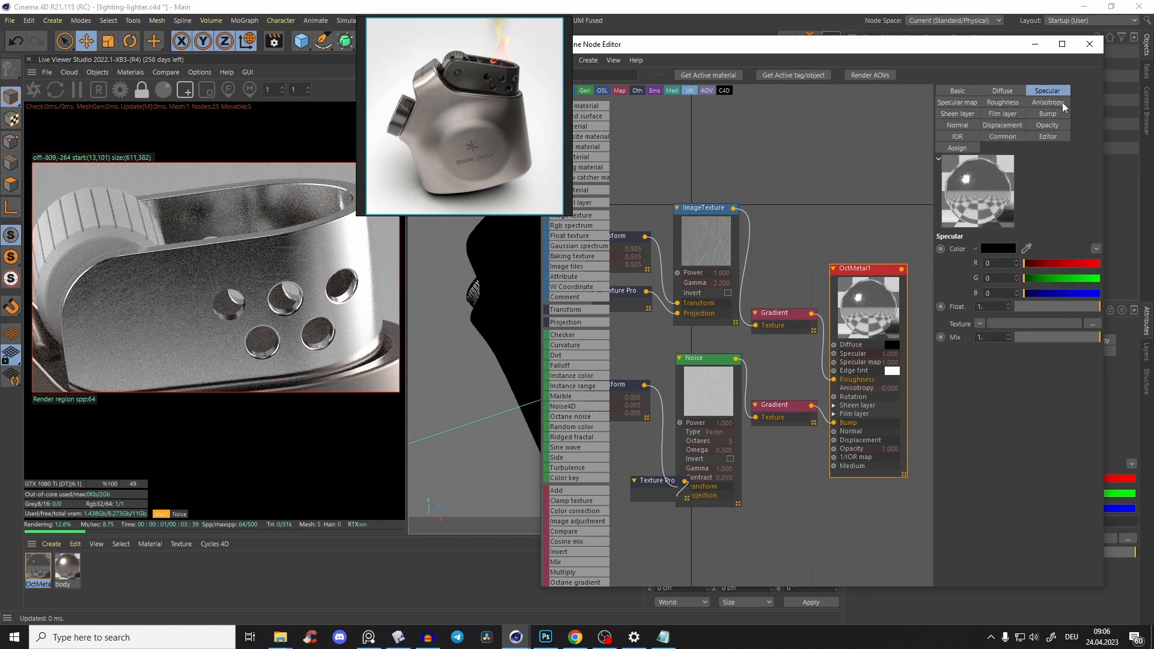
pyautogui.click(1004, 250)
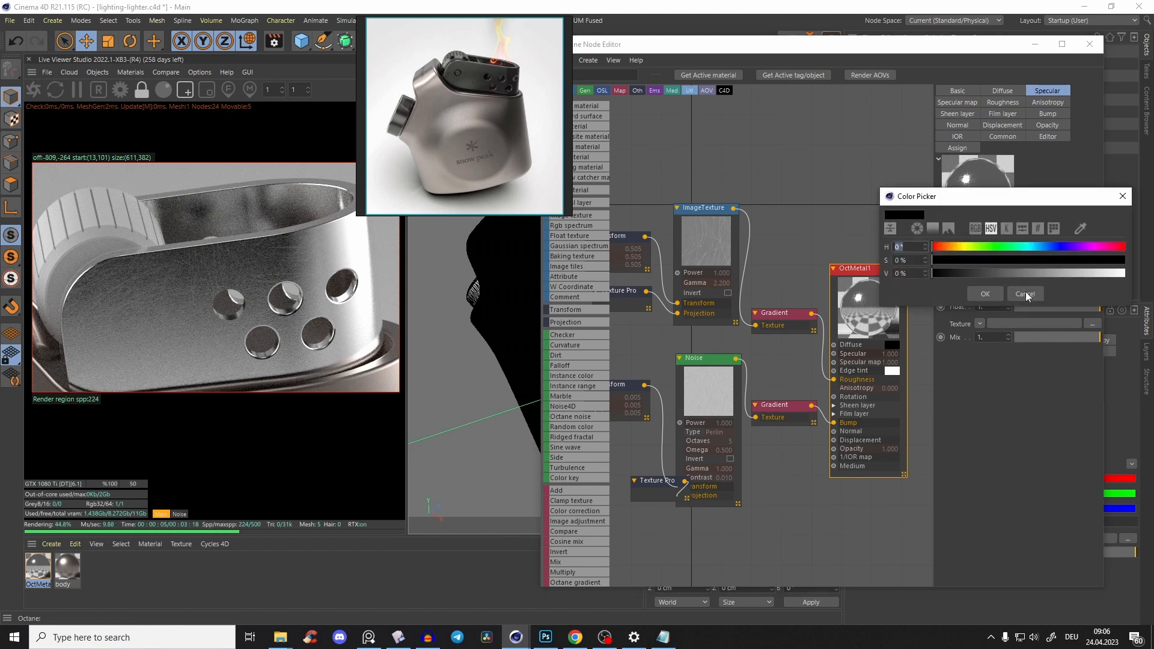
pyautogui.moveTo(1060, 309); pyautogui.dragTo(1099, 318)
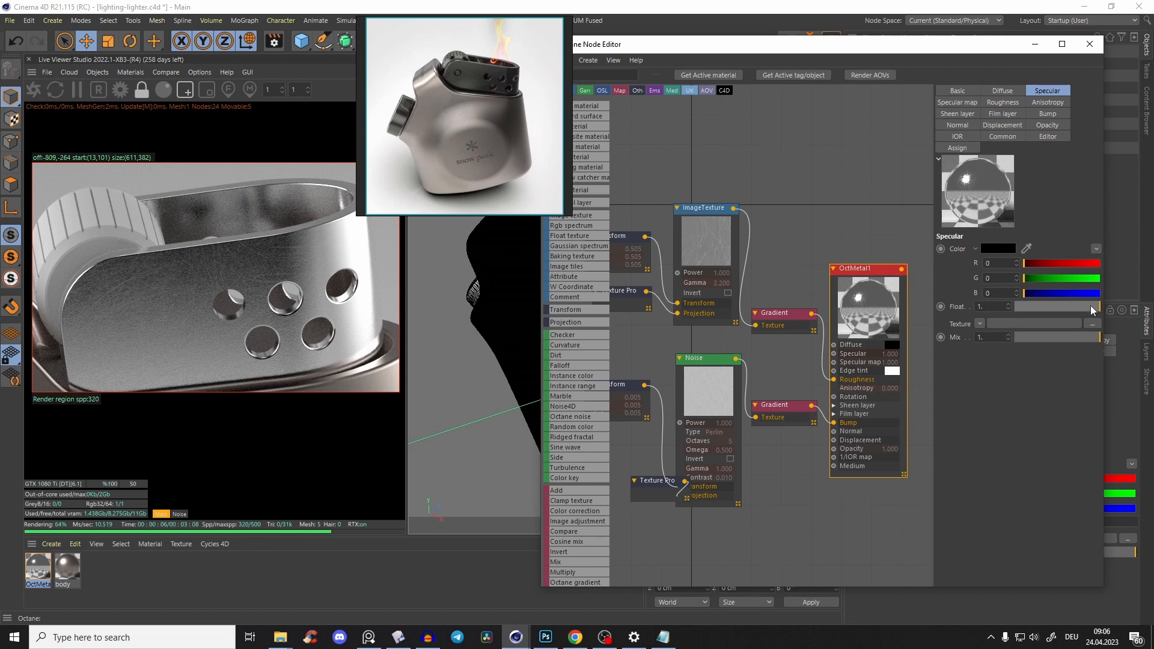
pyautogui.moveTo(1090, 306); pyautogui.dragTo(1048, 305)
pyautogui.moveTo(1043, 306); pyautogui.dragTo(1036, 304)
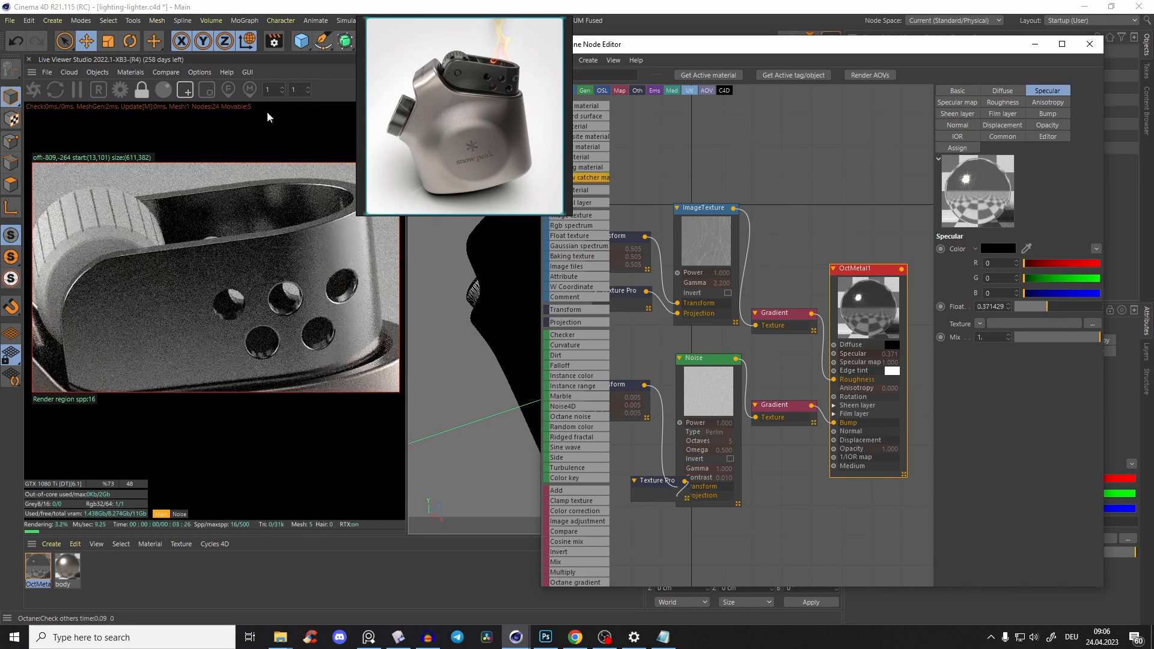
pyautogui.click(185, 90)
pyautogui.click(142, 91)
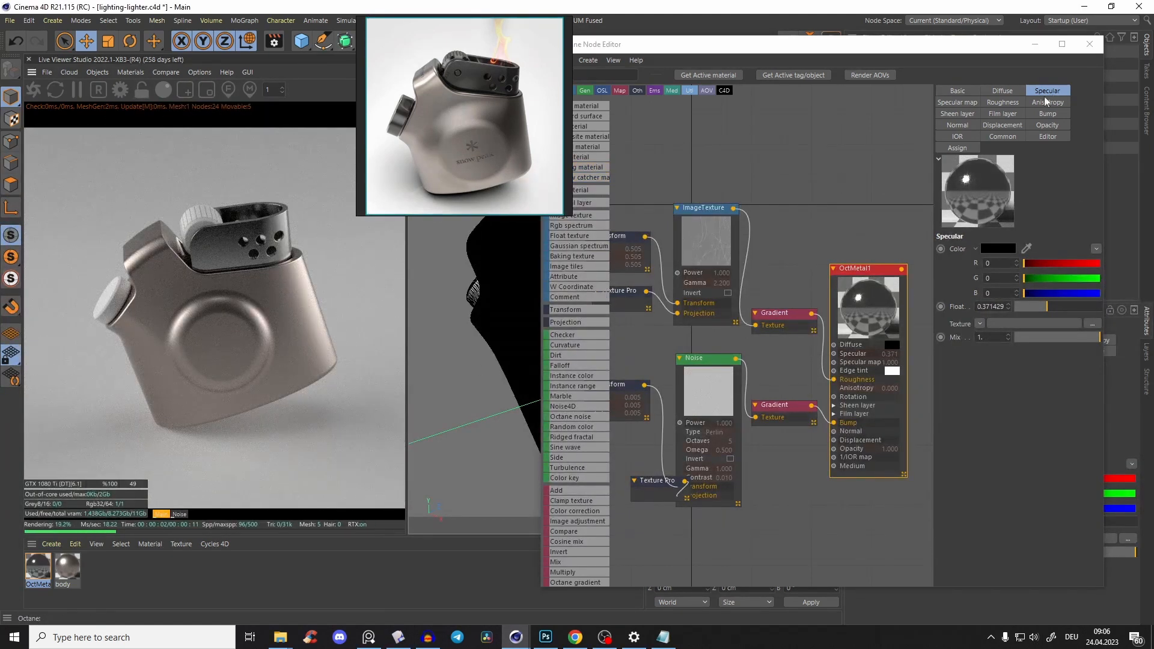
# Step: Reduce the metallic value of the wind guard material's specular map to about 0.776
pyautogui.click(958, 102)
pyautogui.click(1056, 249)
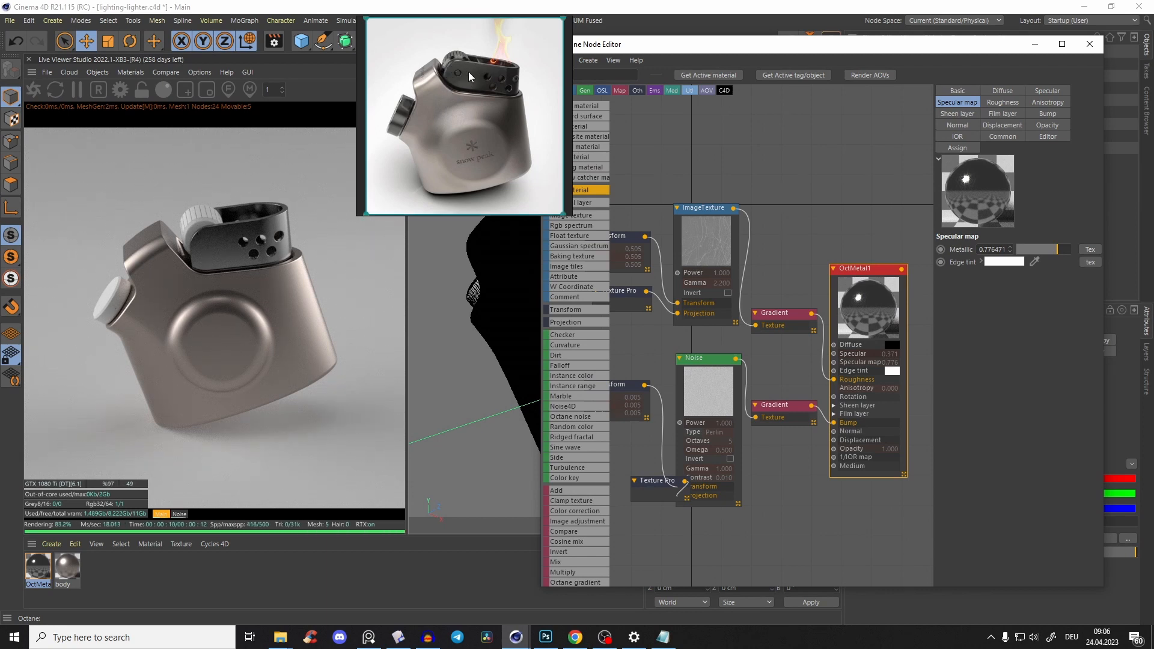
pyautogui.click(1035, 44)
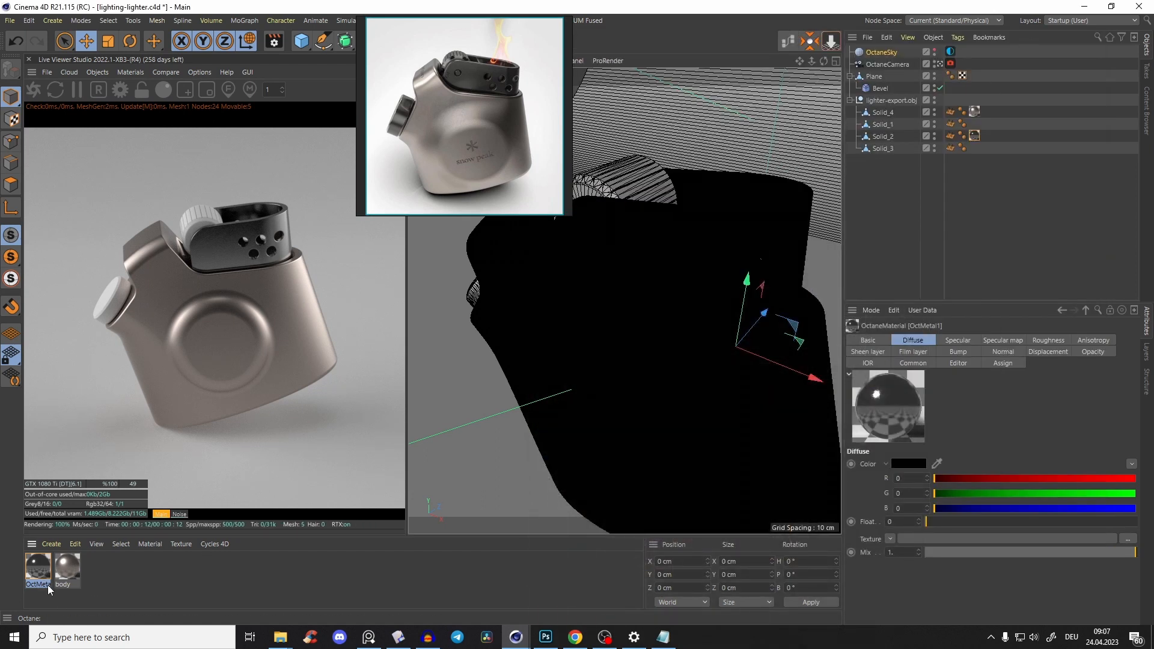
# Step: Rename the wind guard material as "scratches"
pyautogui.doubleClick(40, 584)
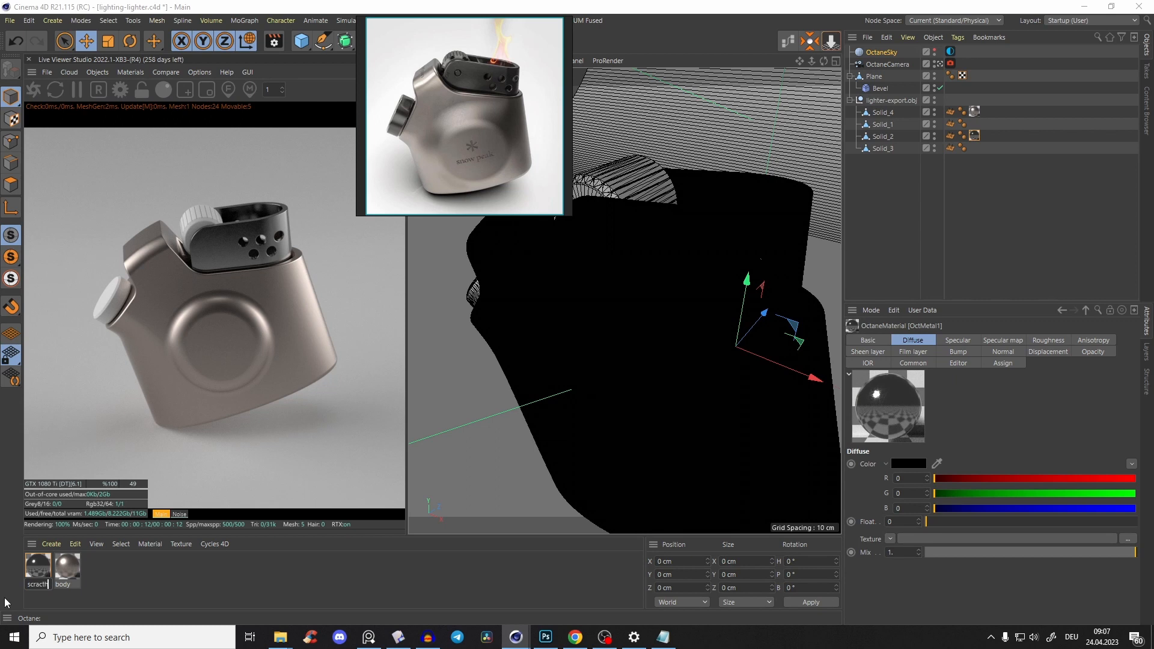
pyautogui.write('scratches')
pyautogui.press('Return')
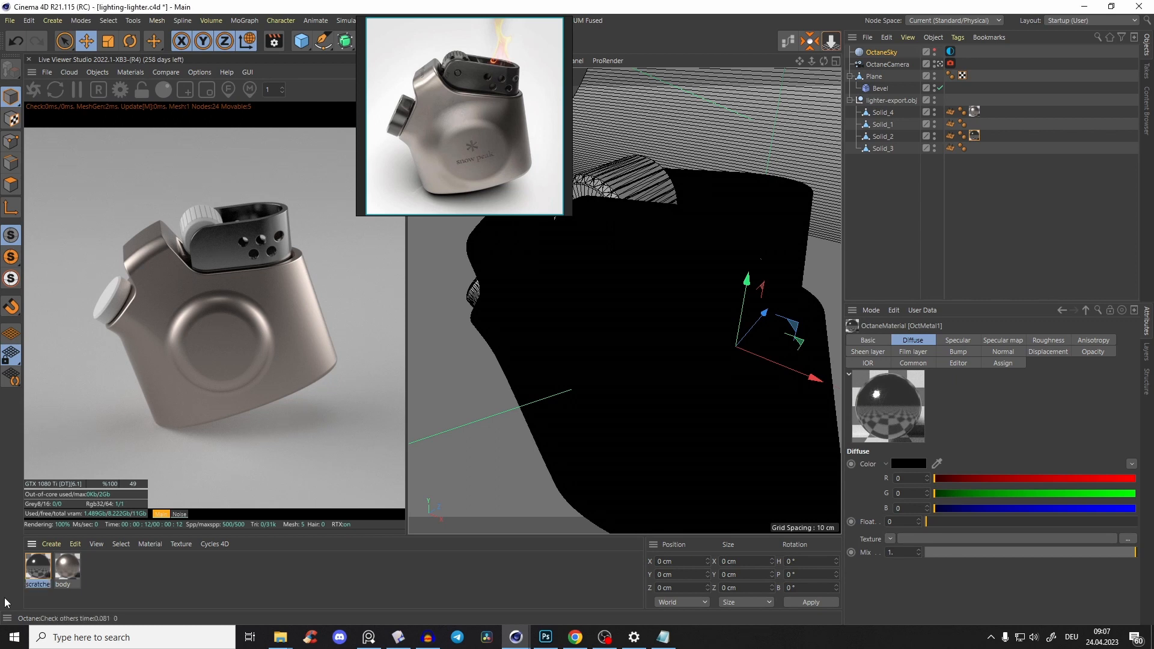
# Step: Duplicate the scratches material, name the copy "details" and assign it to the spark wheel and side cap
pyautogui.keyDown('ctrl'); pyautogui.moveTo(48, 568); pyautogui.dragTo(119, 586); pyautogui.keyUp('ctrl')
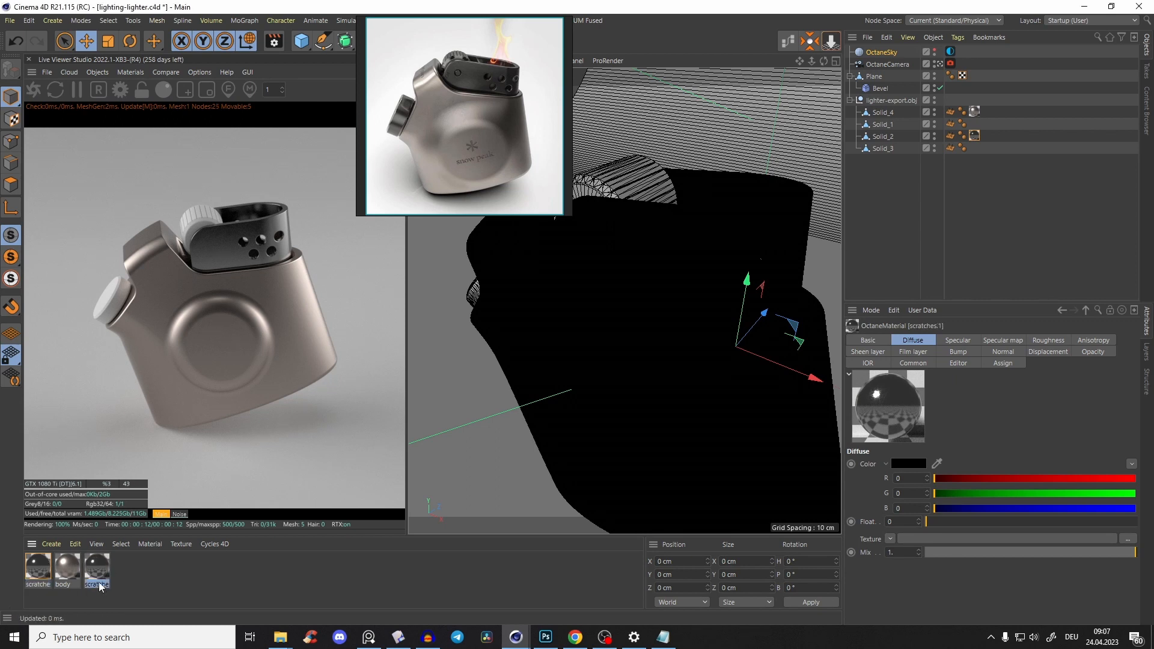
pyautogui.doubleClick(98, 584)
pyautogui.write('de')
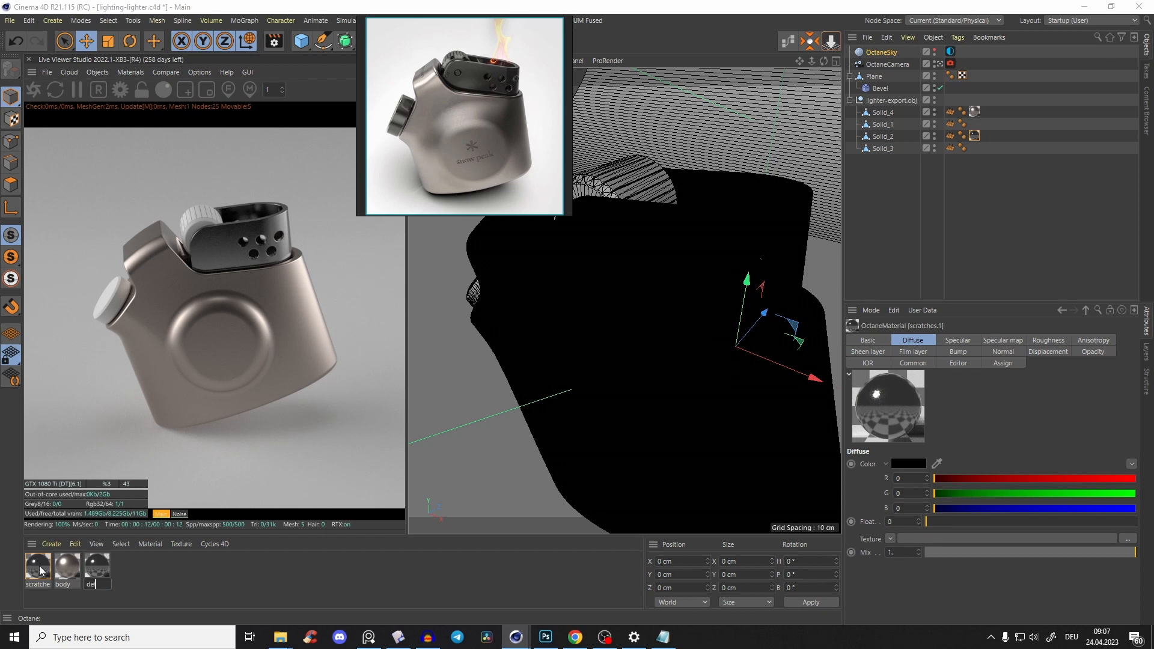
pyautogui.write('tails')
pyautogui.press('Return')
pyautogui.moveTo(90, 580); pyautogui.dragTo(475, 300)
# Step: Load the details material into the node editor and set the light knot of its bump gradient to 2%
pyautogui.click(787, 42)
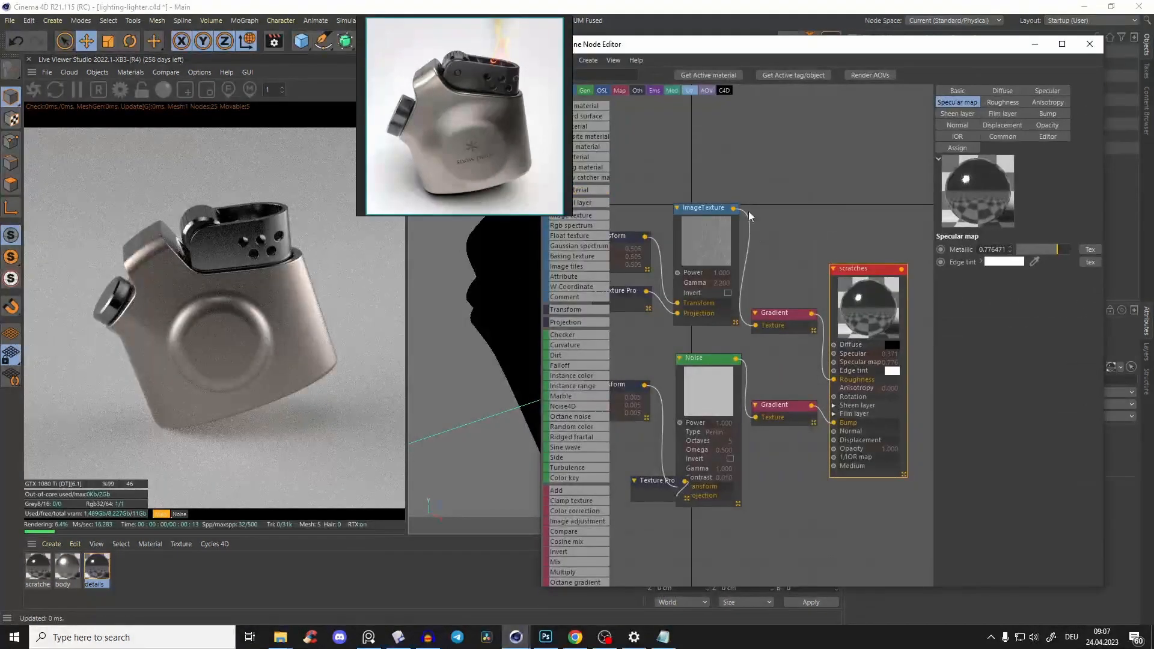
pyautogui.click(714, 75)
pyautogui.moveTo(854, 269); pyautogui.dragTo(874, 240)
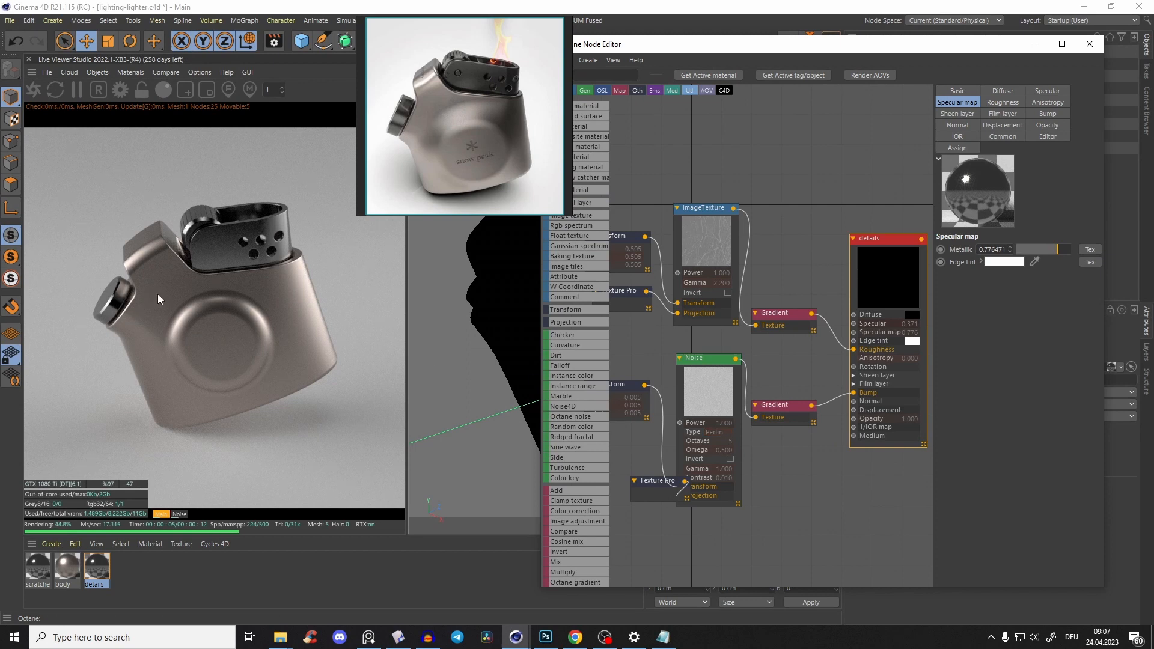
pyautogui.click(788, 406)
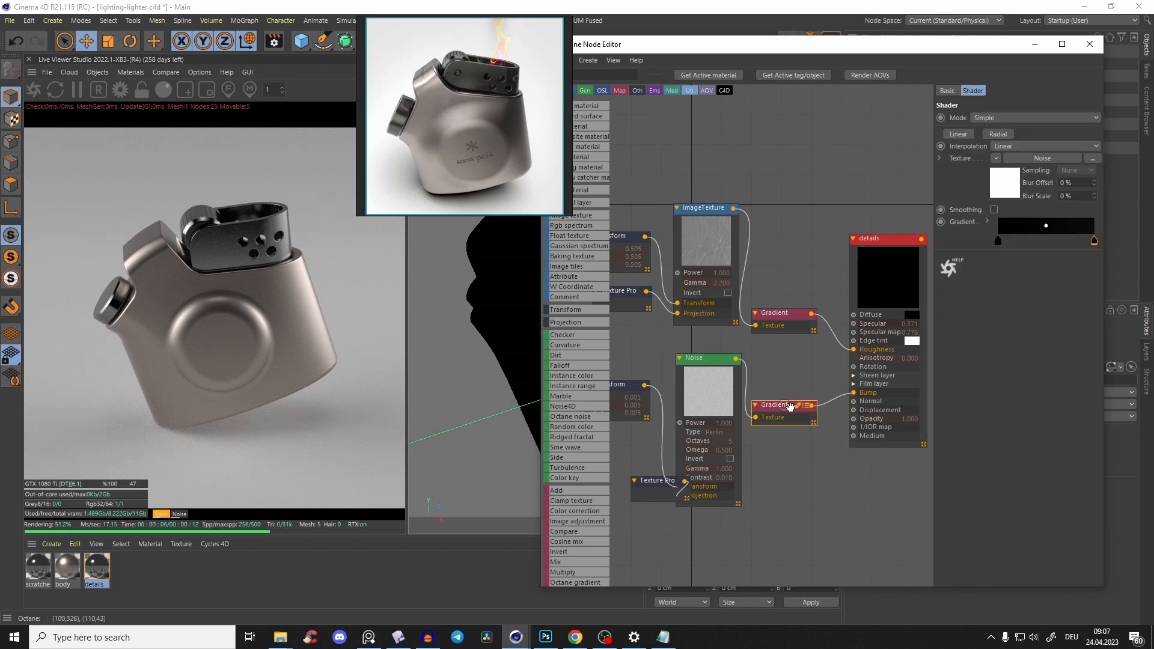
pyautogui.doubleClick(1094, 241)
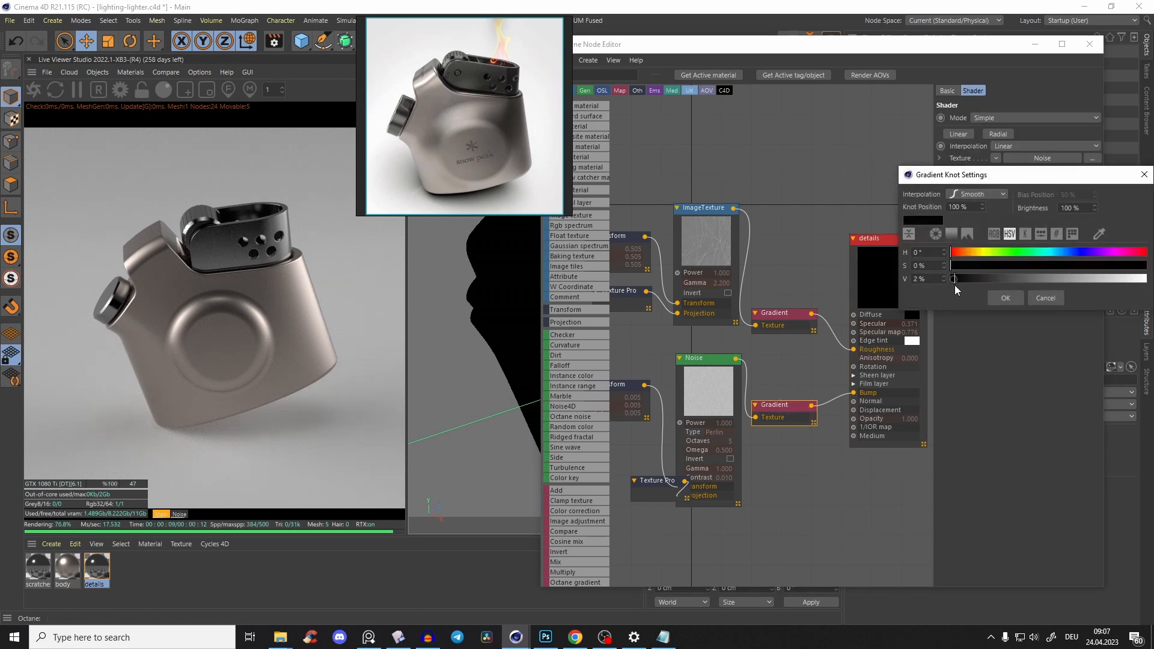
pyautogui.click(1006, 297)
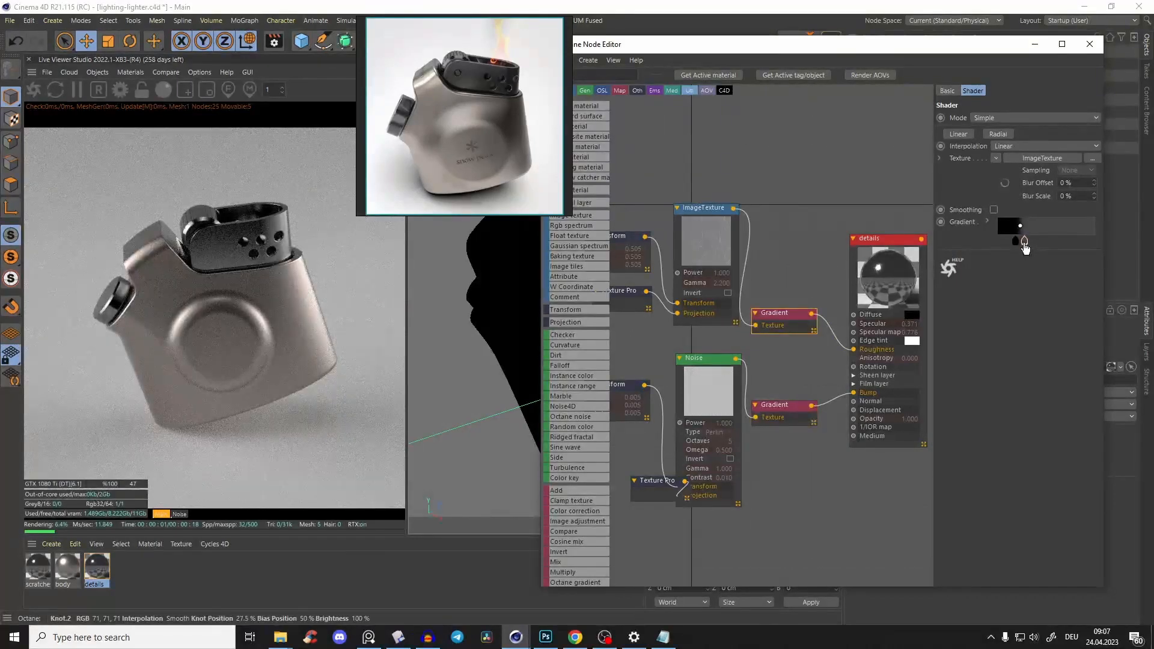
# Step: Set the light knot of the details material's roughness gradient to 16% and inspect the side cap and spark wheel up close in the render
pyautogui.doubleClick(1024, 242)
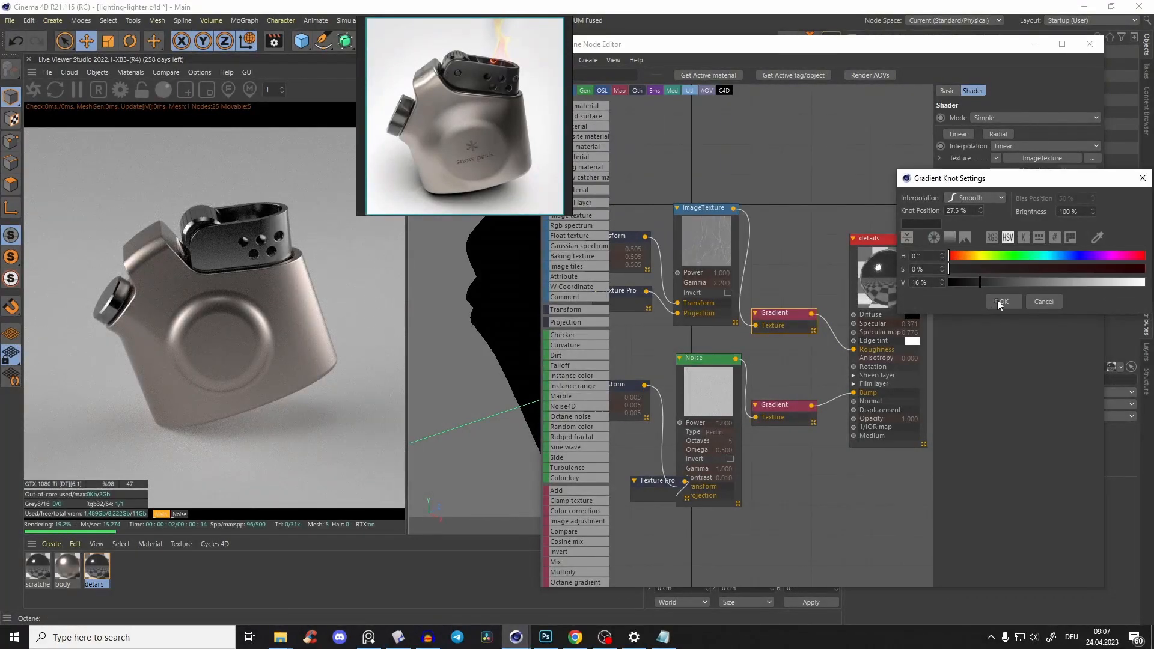
pyautogui.click(1001, 302)
pyautogui.scroll(3, 229, 312)
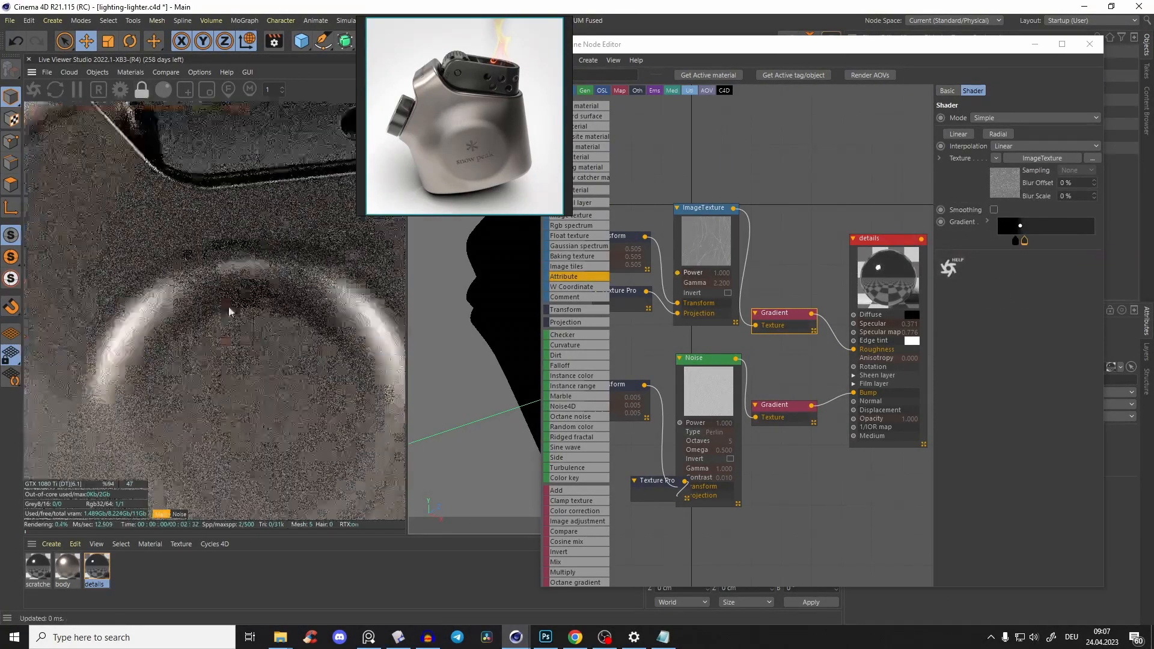
pyautogui.moveTo(229, 312); pyautogui.dragTo(490, 346)
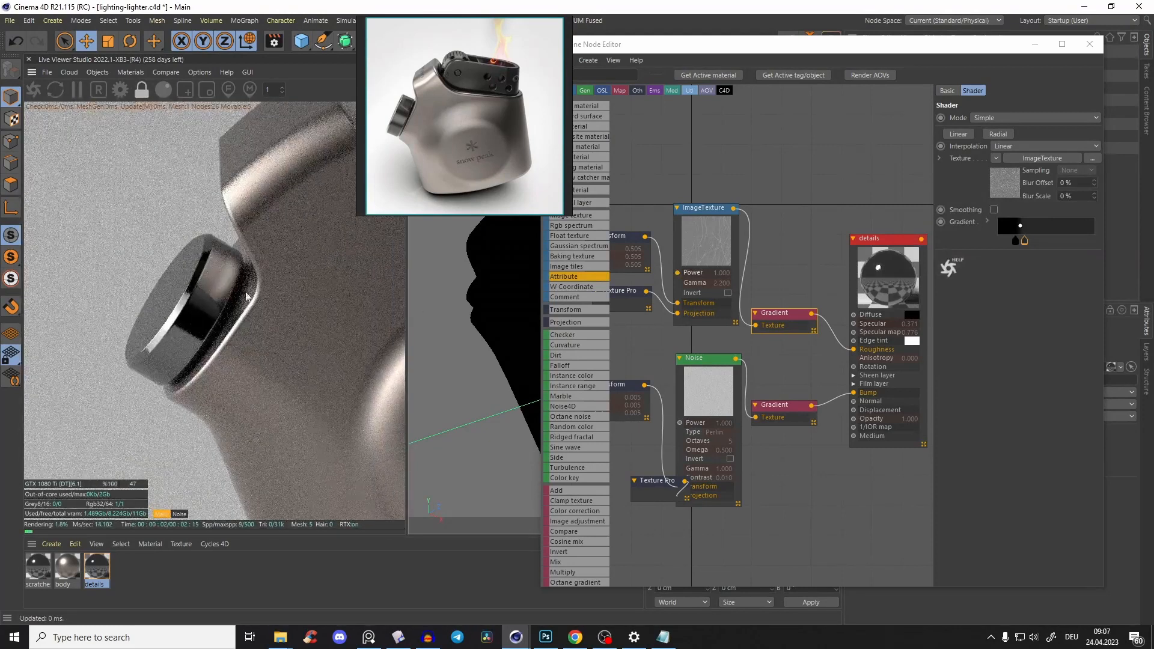
pyautogui.moveTo(345, 201); pyautogui.dragTo(221, 304)
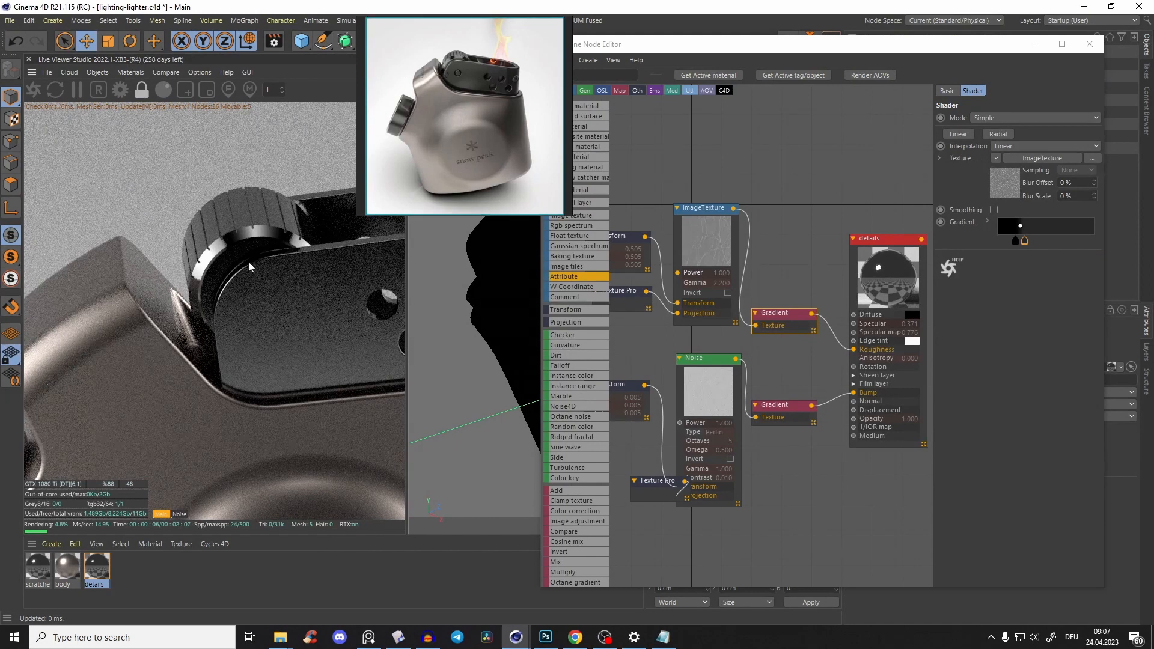
pyautogui.moveTo(249, 267); pyautogui.dragTo(285, 247)
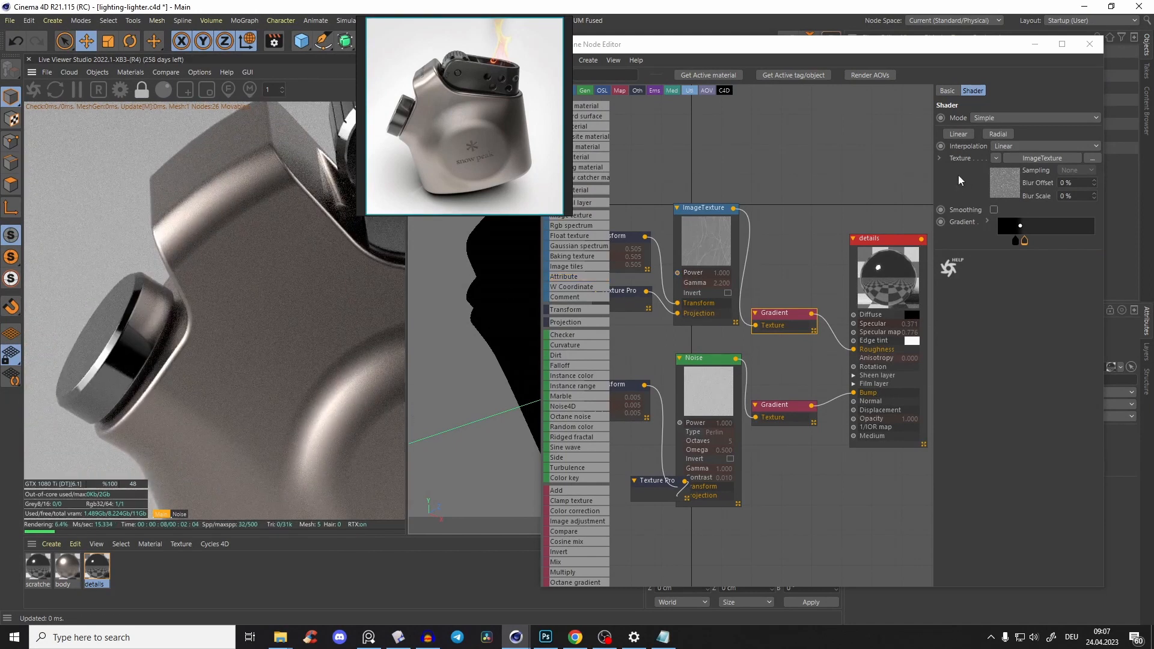
pyautogui.click(877, 239)
pyautogui.click(1001, 102)
pyautogui.moveTo(1026, 305); pyautogui.dragTo(929, 336)
# Step: Set the dark knot of the details material's roughness gradient to RGB 15, 15, 15
pyautogui.click(790, 313)
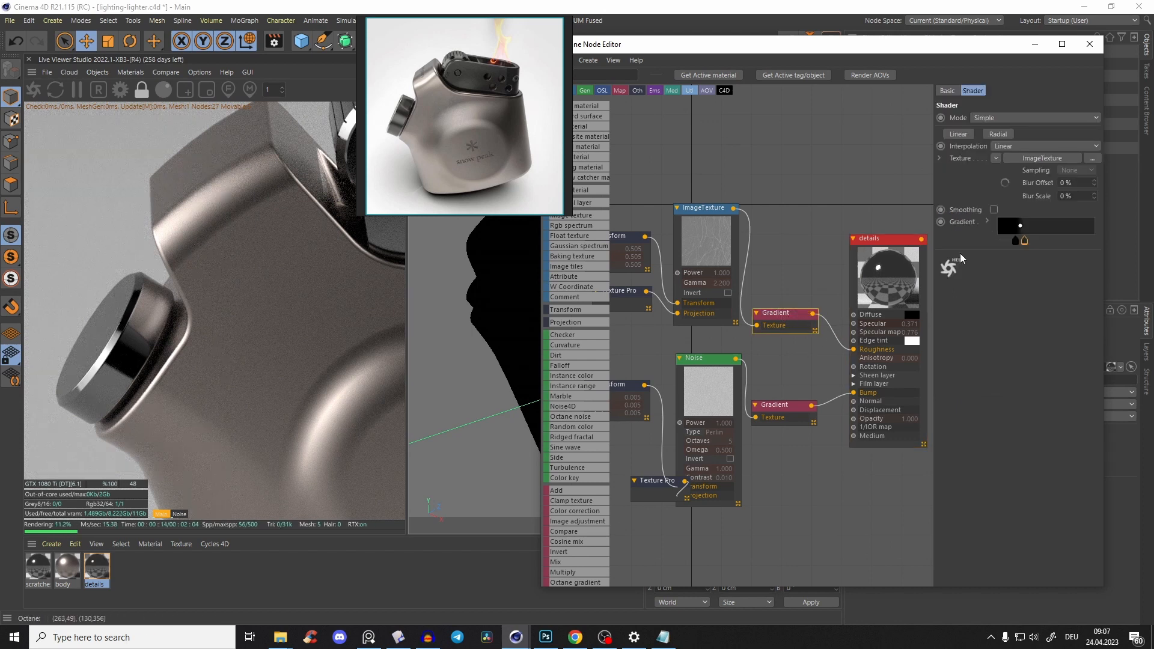
pyautogui.doubleClick(960, 255)
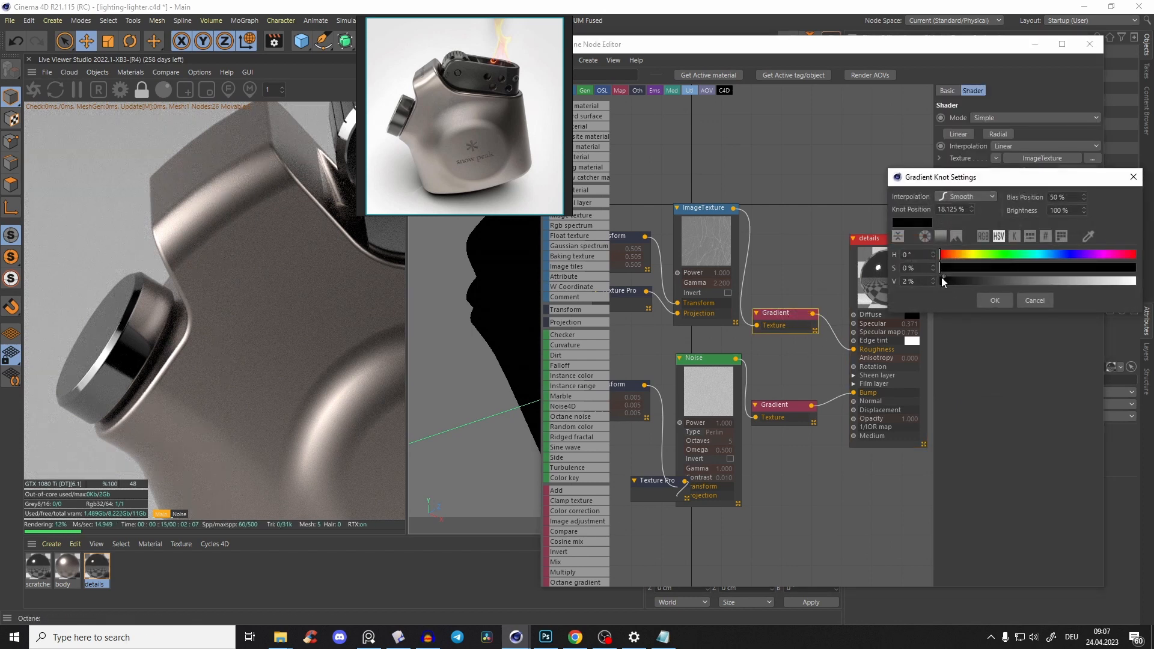
pyautogui.click(980, 301)
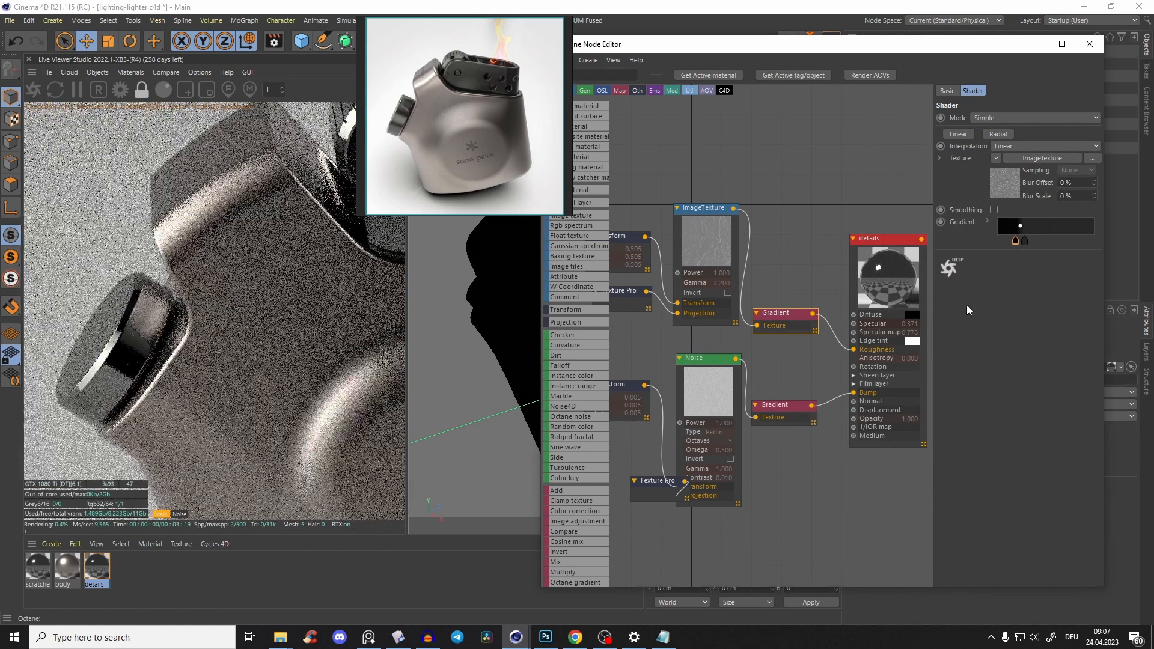
pyautogui.doubleClick(1015, 241)
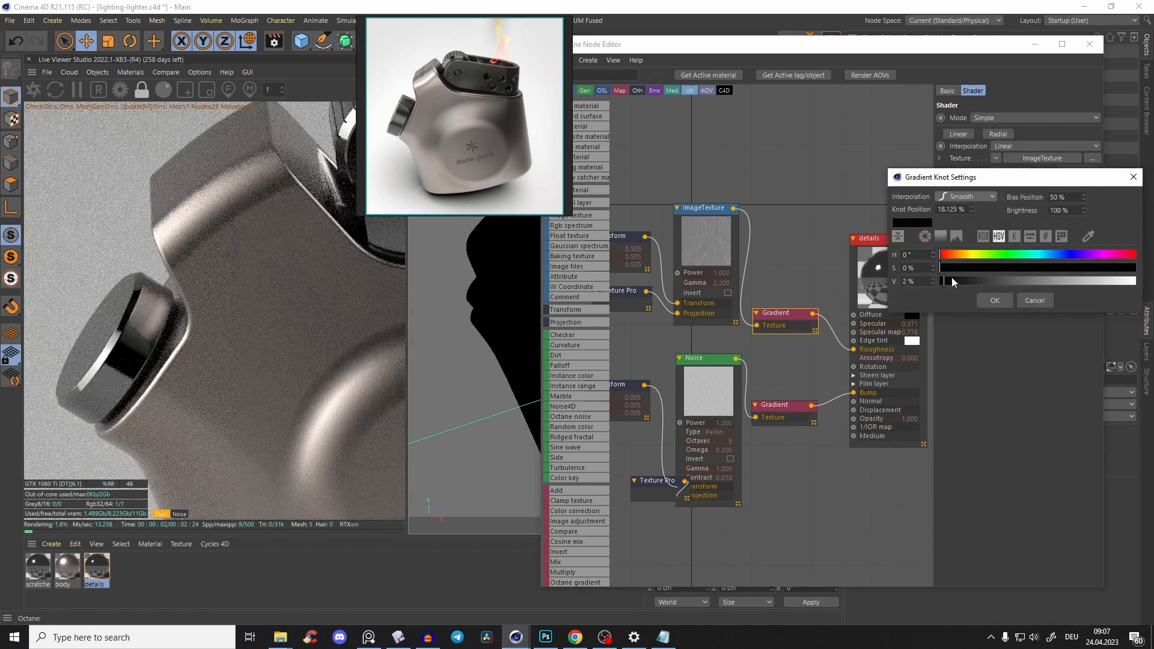
pyautogui.click(952, 281)
pyautogui.click(995, 301)
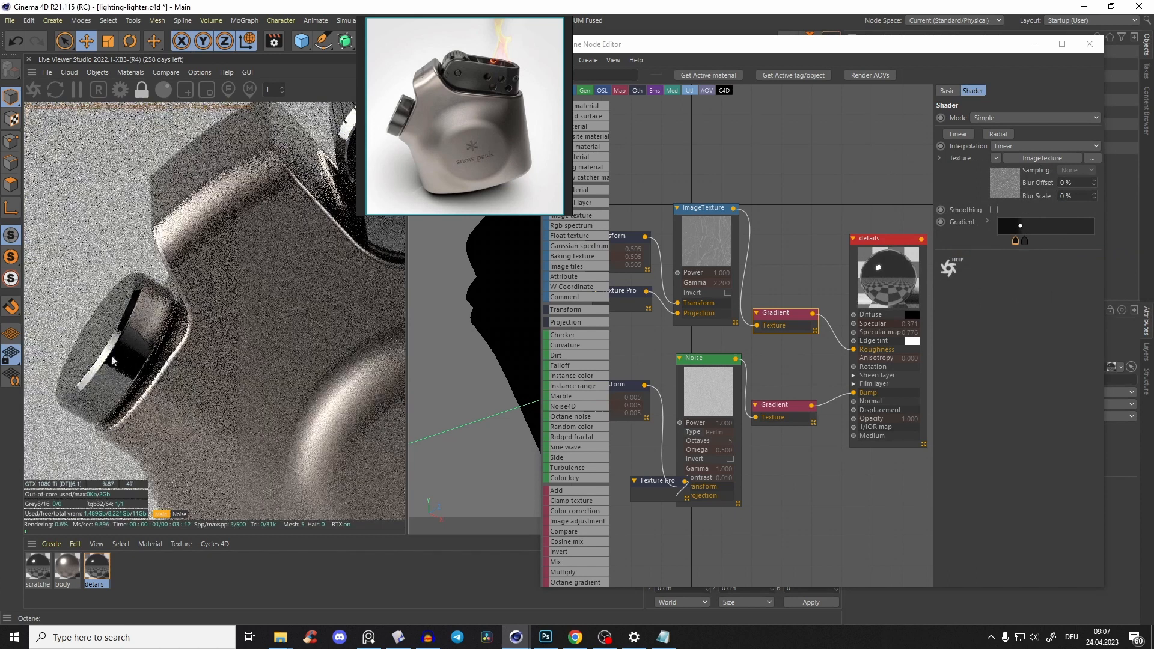
pyautogui.click(1016, 241)
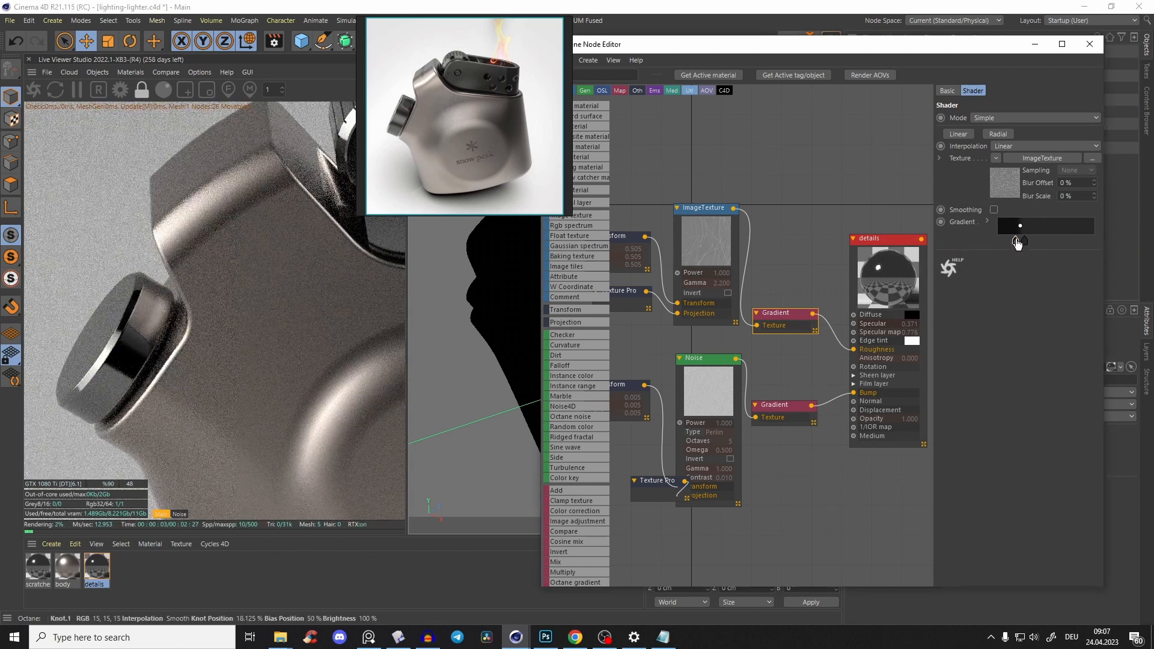
pyautogui.doubleClick(1017, 241)
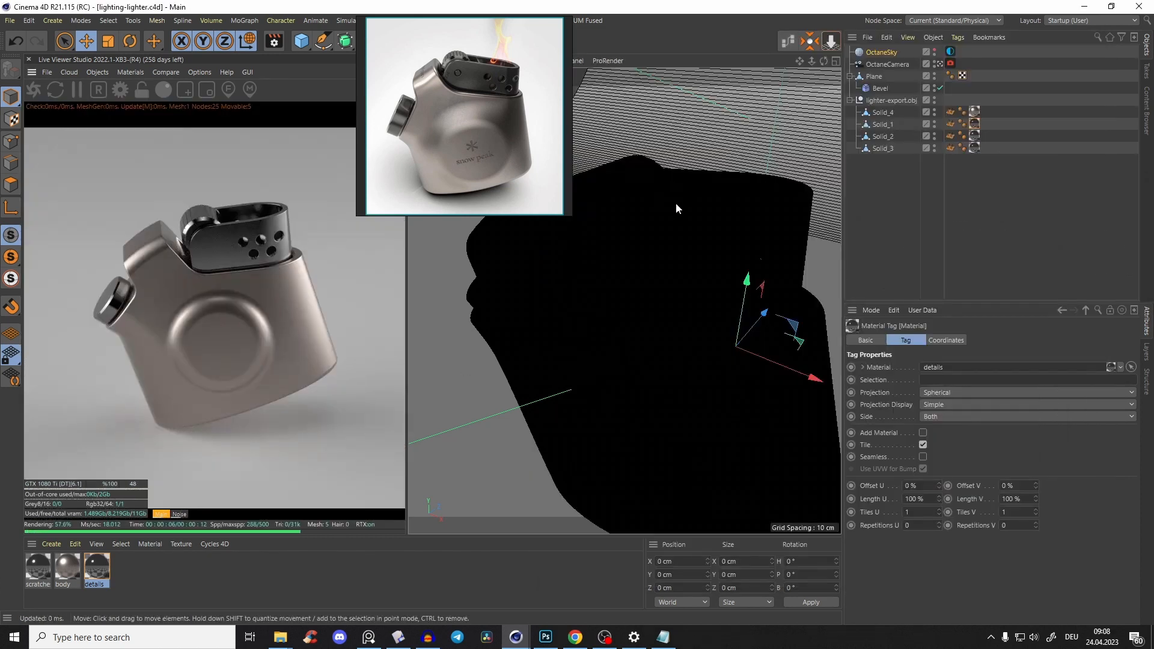
# Step: Create an Octane glossy material and assign it to the backdrop plane
pyautogui.scroll(-3, 675, 202)
pyautogui.scroll(-3, 653, 273)
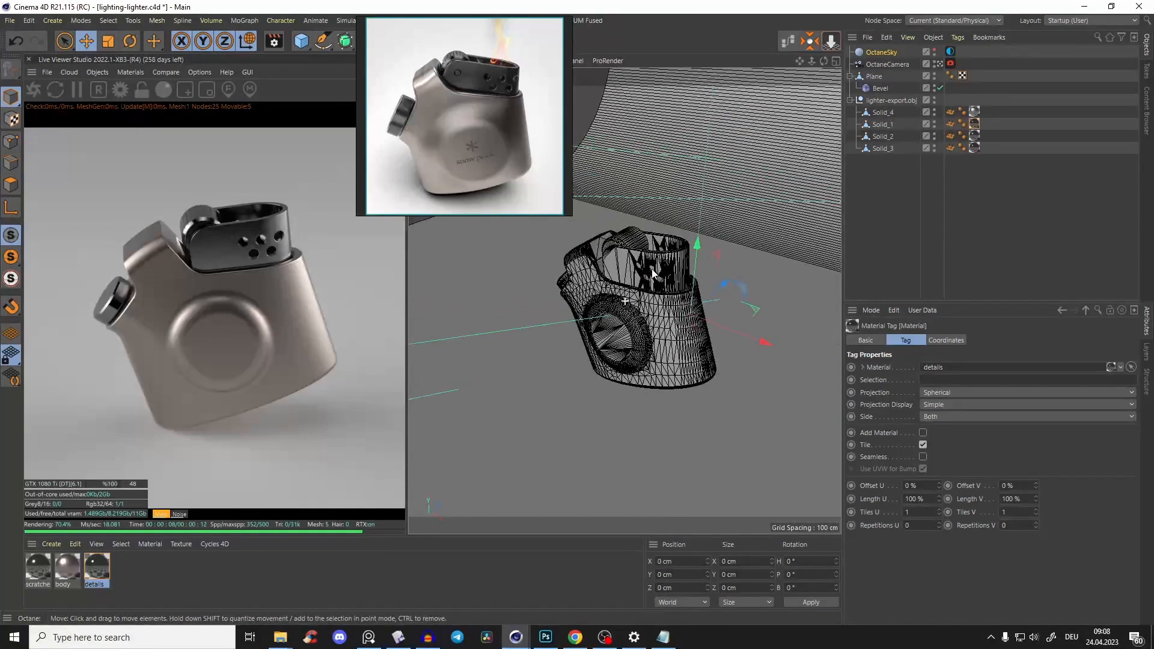
pyautogui.scroll(-3, 653, 273)
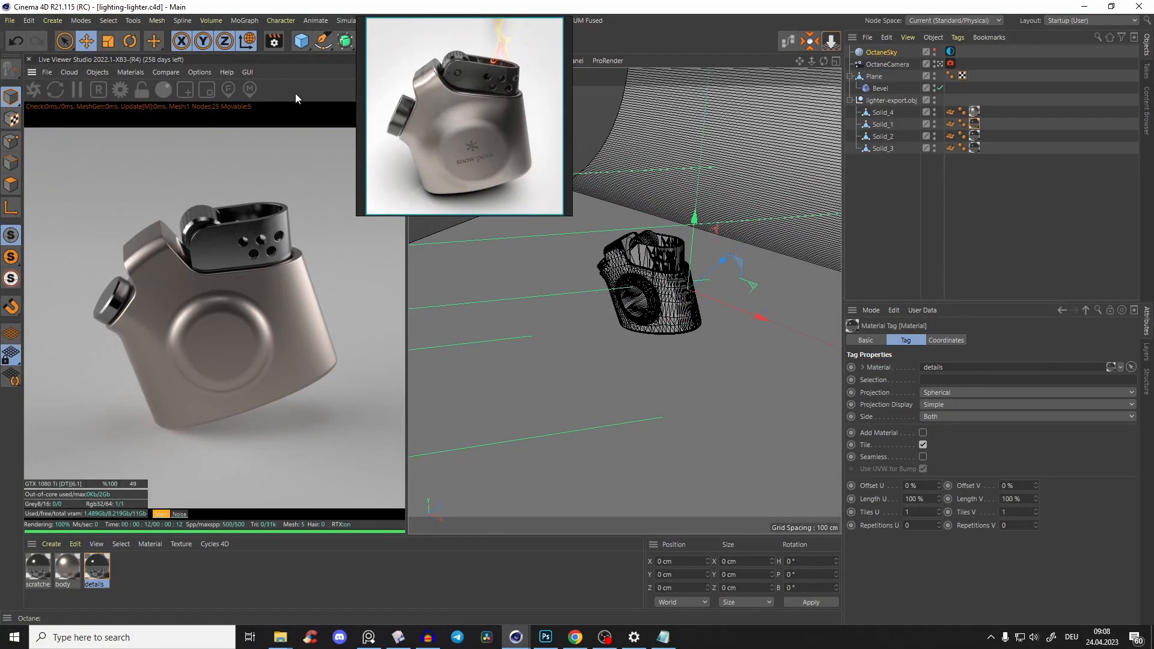
pyautogui.moveTo(480, 55); pyautogui.dragTo(424, 130, button='right')
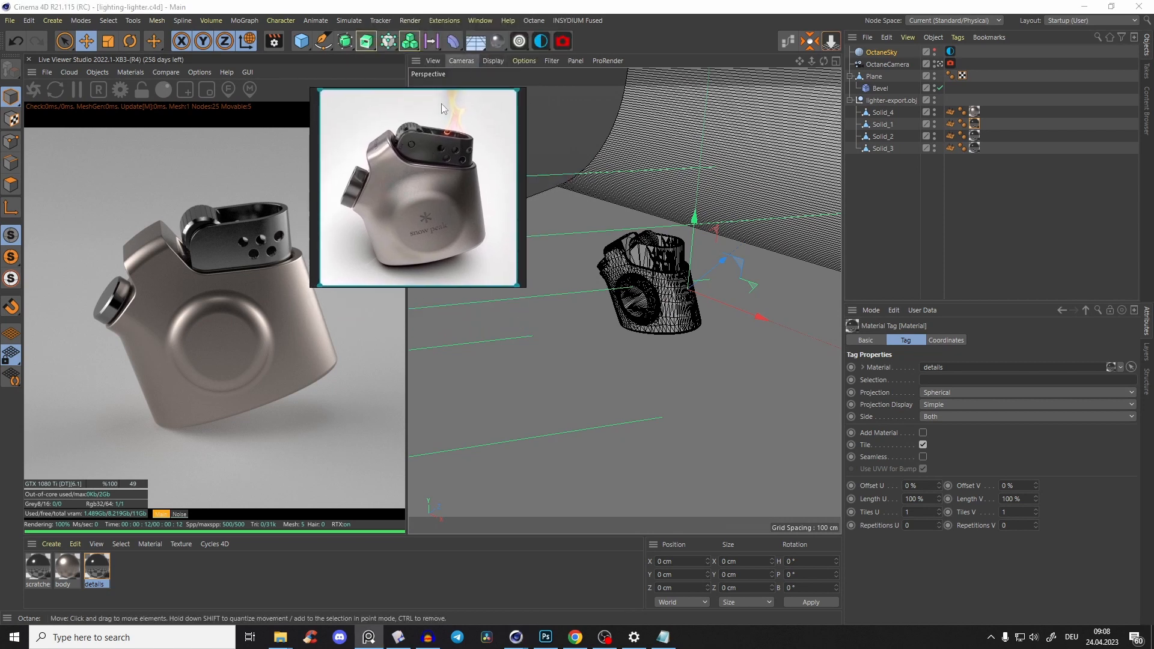
pyautogui.moveTo(492, 41); pyautogui.dragTo(586, 53)
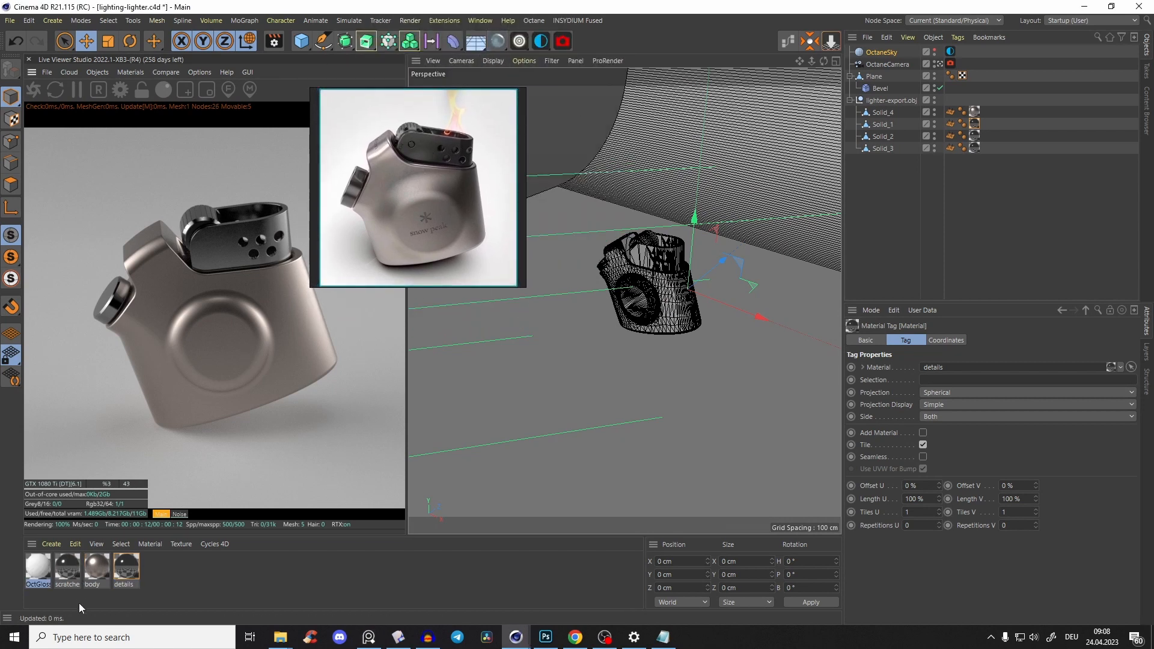
pyautogui.moveTo(34, 573); pyautogui.dragTo(481, 381)
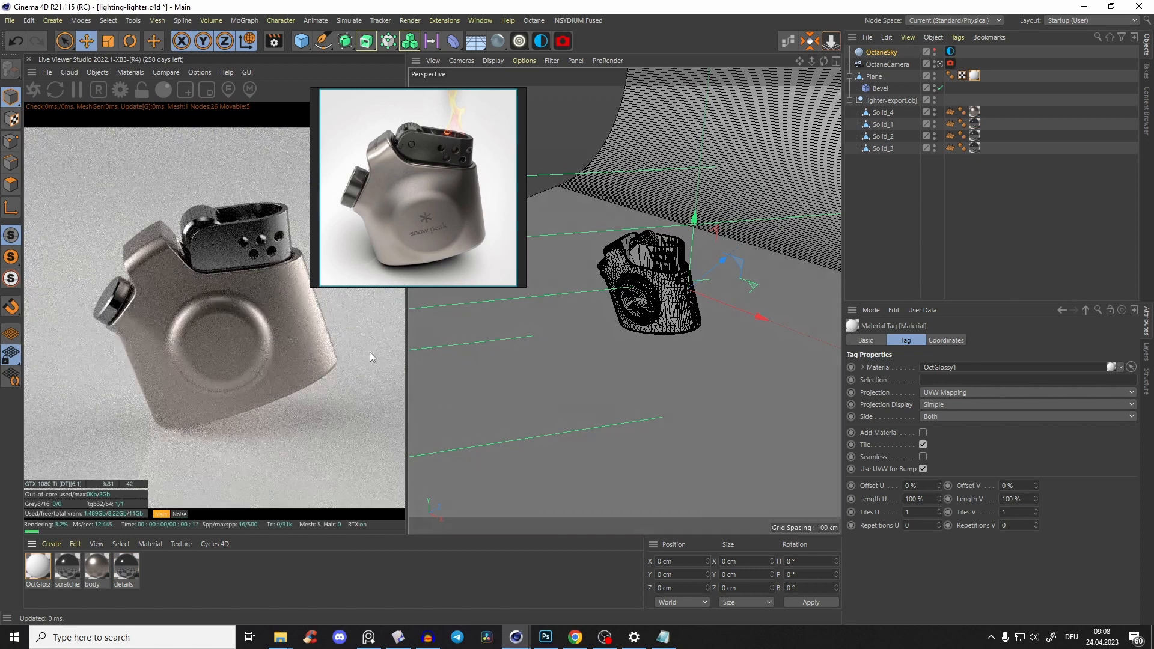
# Step: Set the backdrop glossy material's roughness to about 0.386 in the node editor and save the scene
pyautogui.click(38, 571)
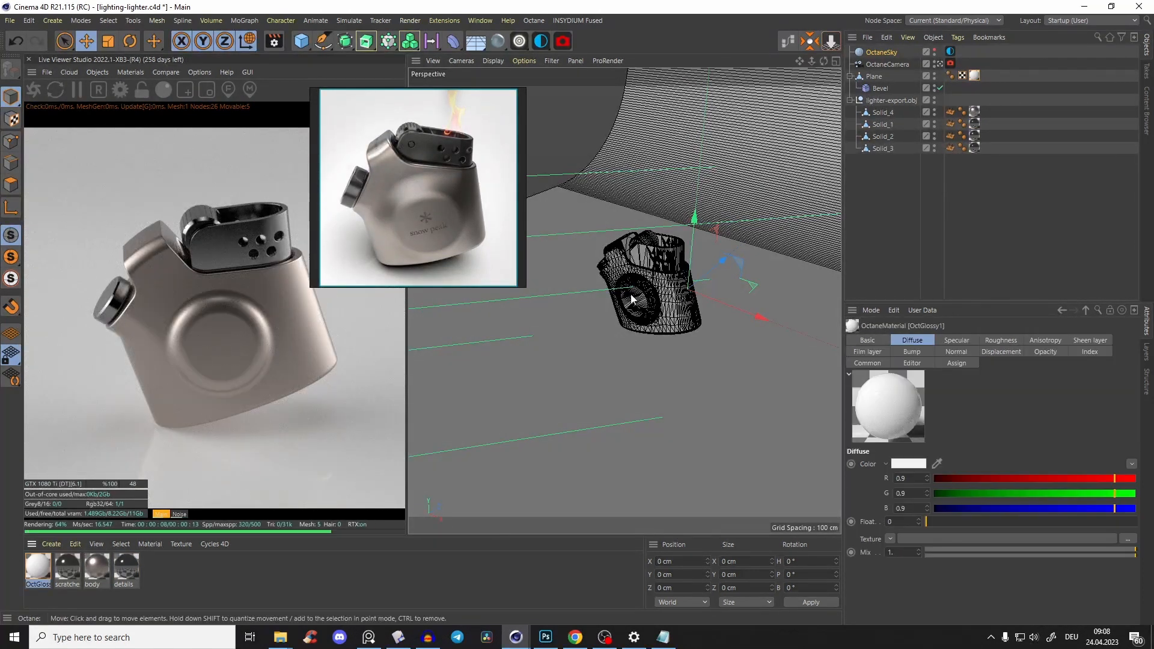
pyautogui.click(786, 41)
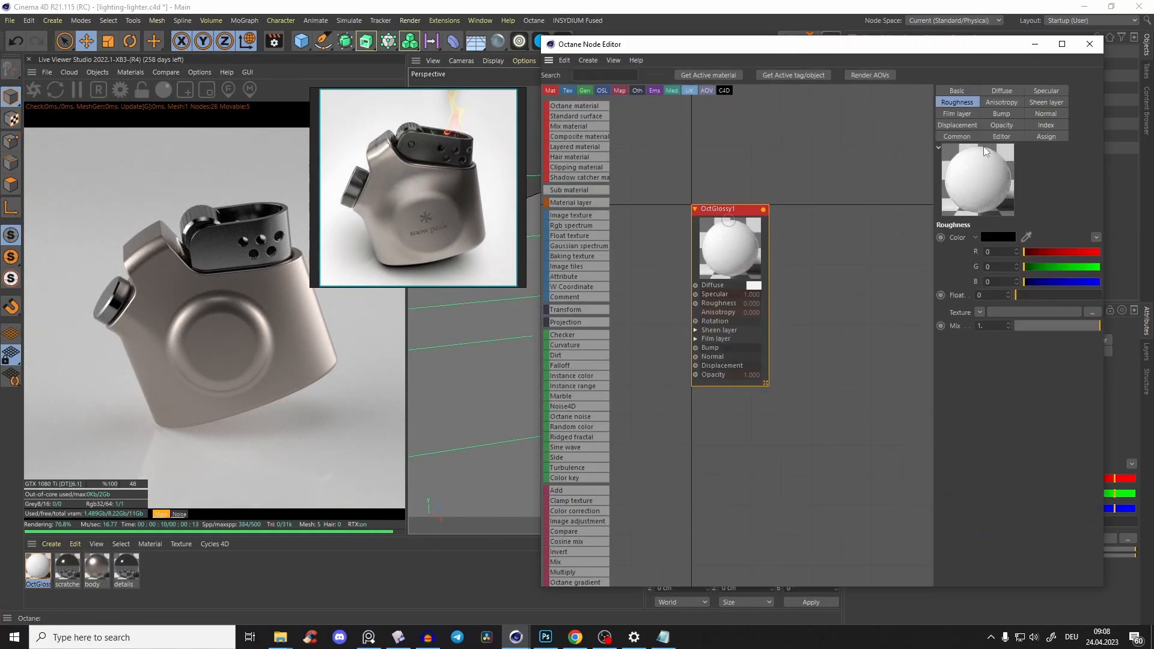
pyautogui.click(967, 103)
pyautogui.moveTo(1020, 297); pyautogui.dragTo(1048, 295)
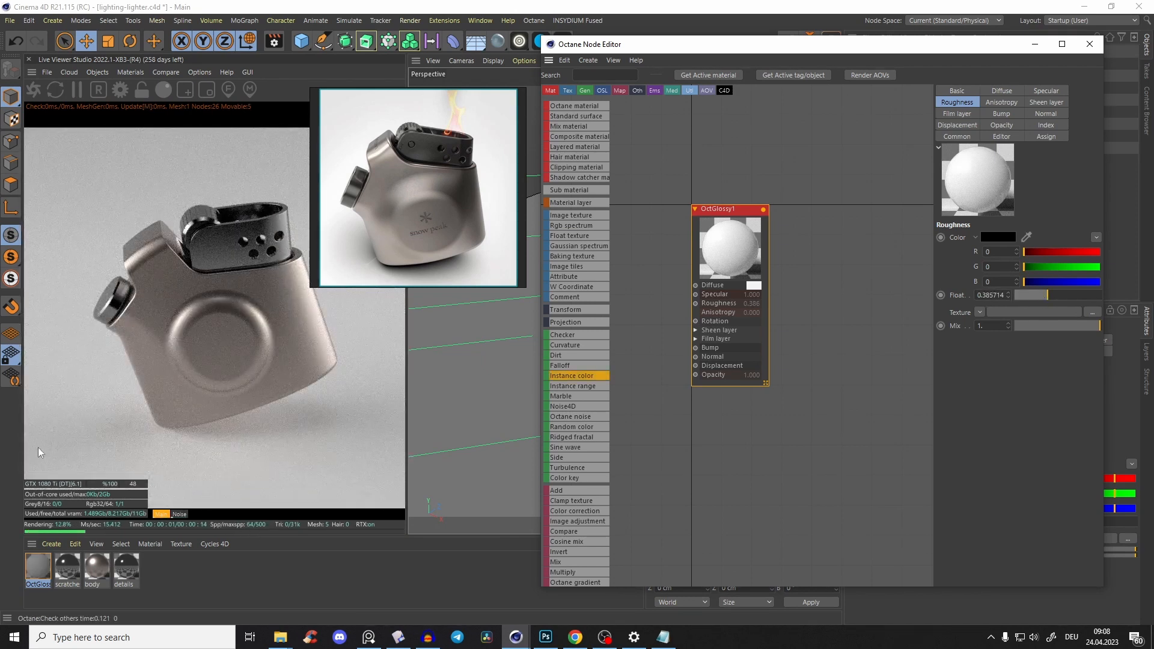
pyautogui.click(1035, 44)
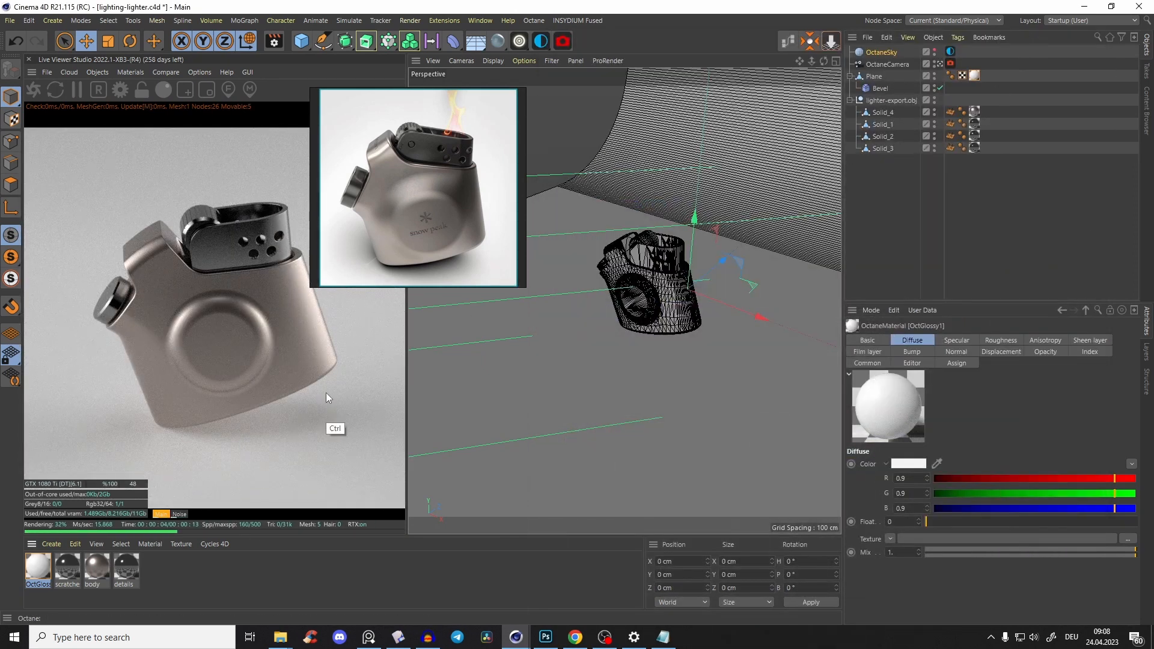
pyautogui.hotkey('ctrl', 's')
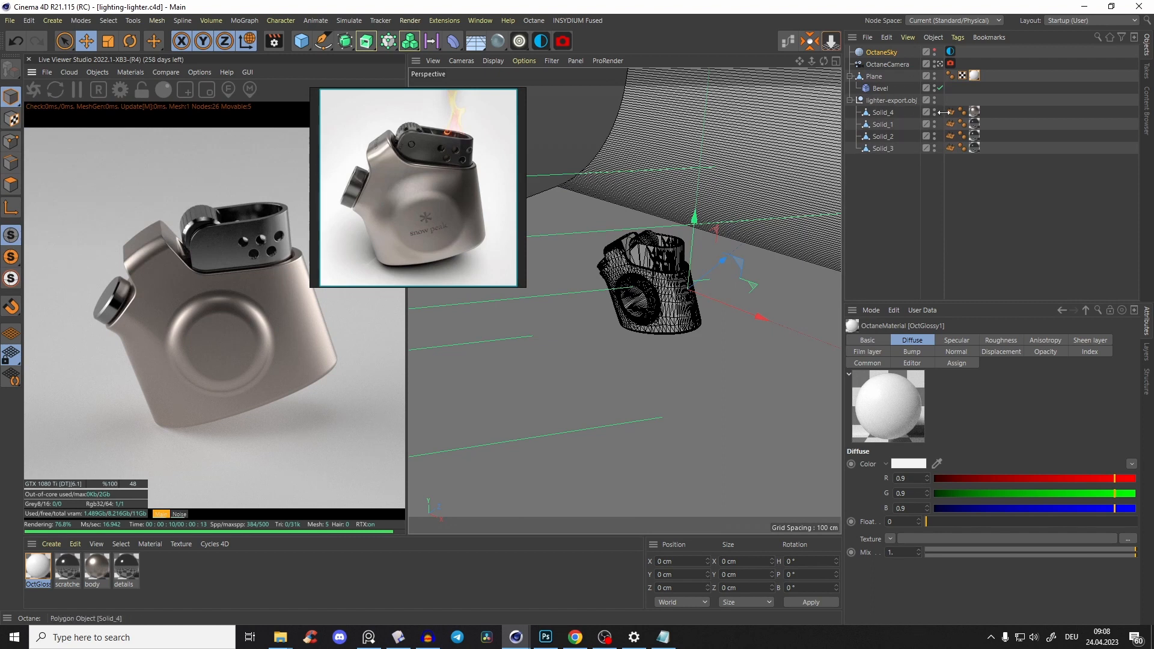
# Step: Set the HDRI environment's RotX on the OctaneSky to about 0.119
pyautogui.click(950, 51)
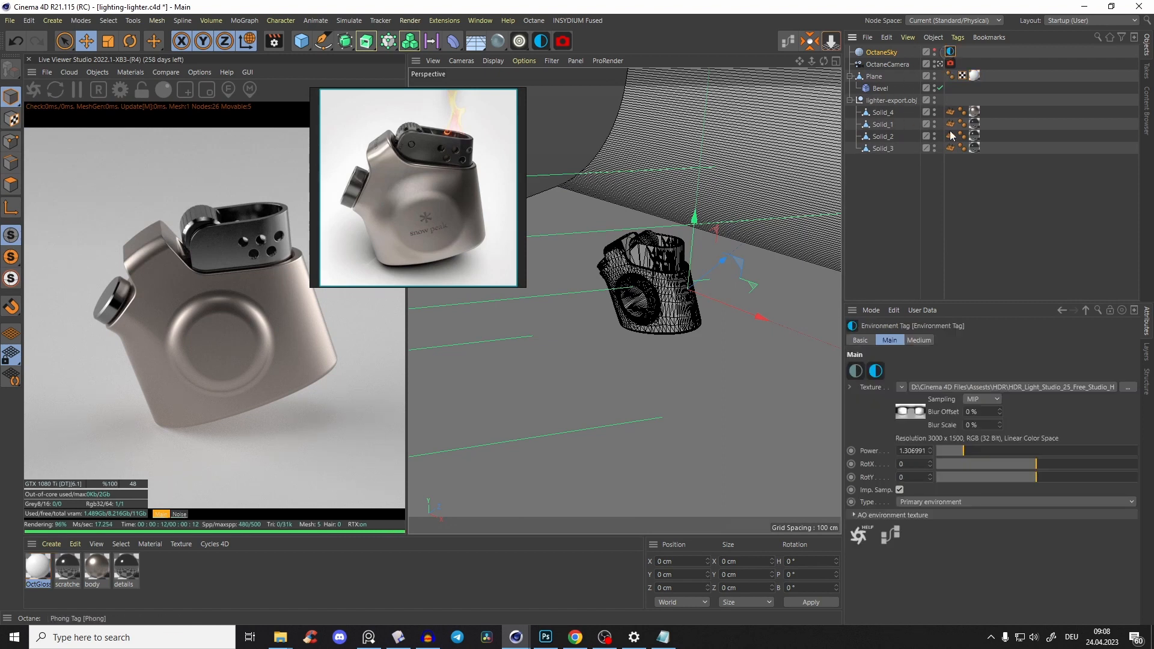
pyautogui.moveTo(1034, 466)
pyautogui.mouseDown()
pyautogui.moveTo(991, 465)
pyautogui.moveTo(1105, 475)
pyautogui.moveTo(1046, 469)
pyautogui.mouseUp()
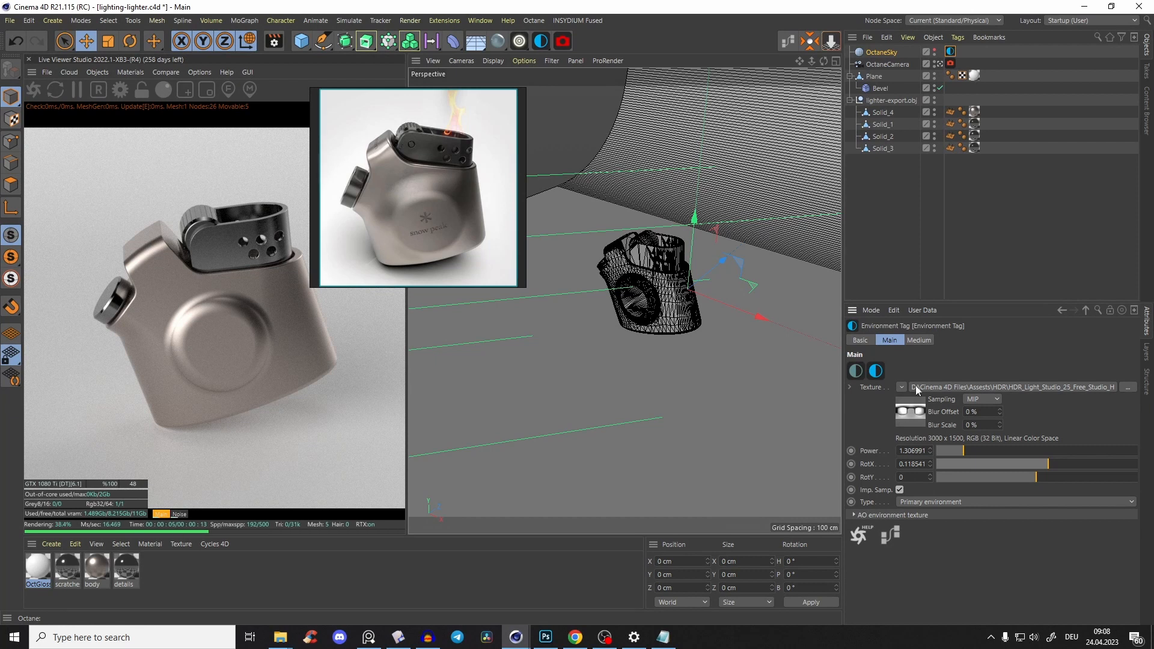
# Step: Open the Content Browser and look through the HDR Light Studio maps for an alternative environment
pyautogui.click(485, 24)
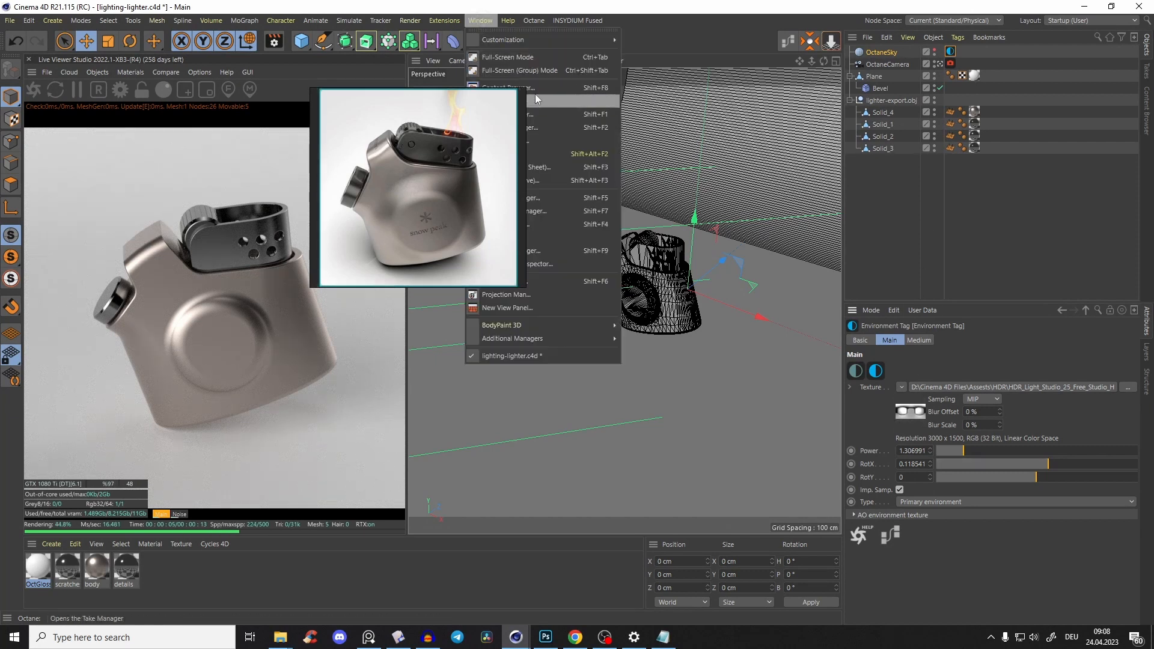
pyautogui.click(555, 113)
pyautogui.scroll(-3, 784, 138)
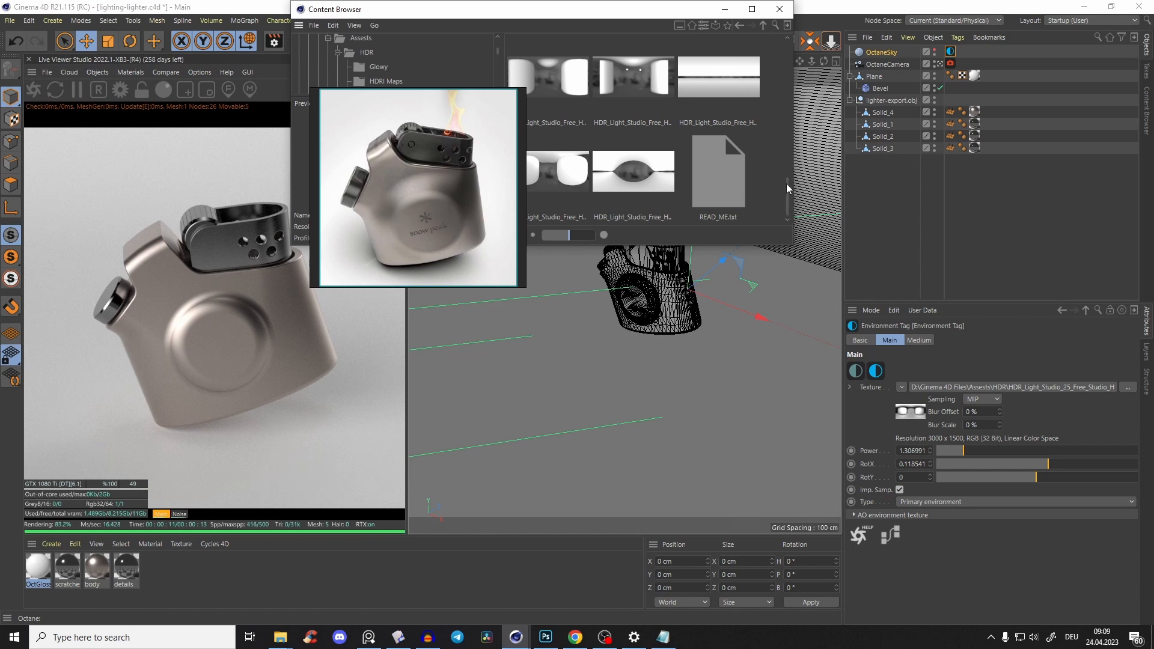
pyautogui.moveTo(786, 188)
pyautogui.mouseDown()
pyautogui.moveTo(780, 77)
pyautogui.moveTo(785, 192)
pyautogui.mouseUp()
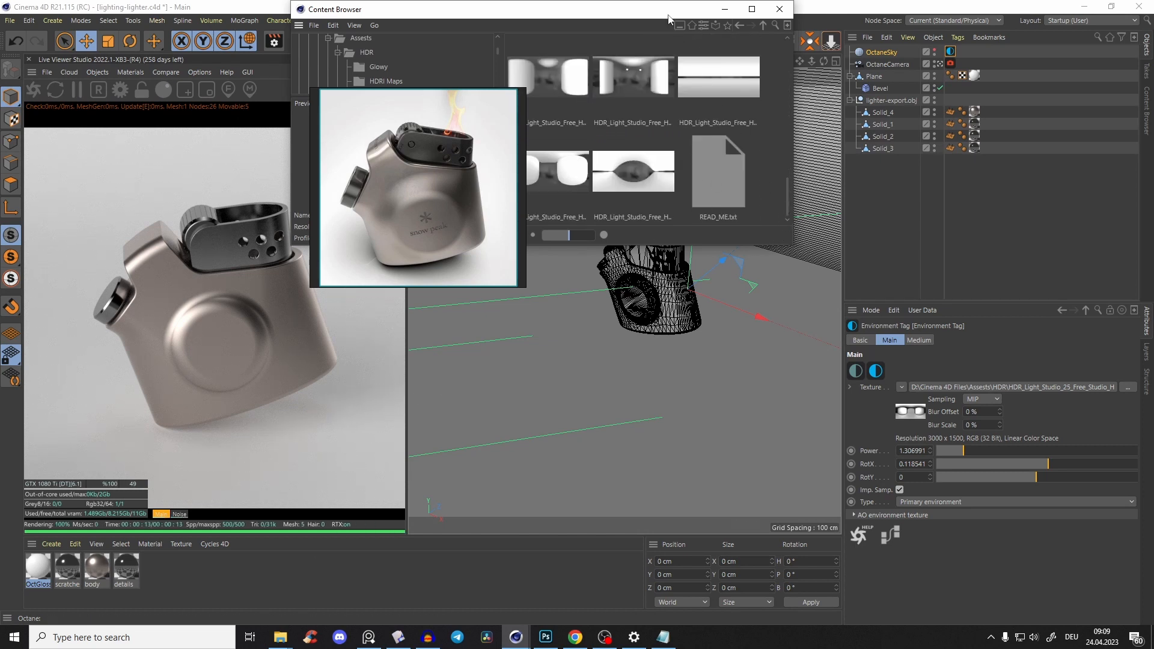
# Step: Put the Content Browser away and lower the OctaneSky environment's power to about 0.24
pyautogui.moveTo(668, 17); pyautogui.dragTo(708, 191)
pyautogui.click(816, 183)
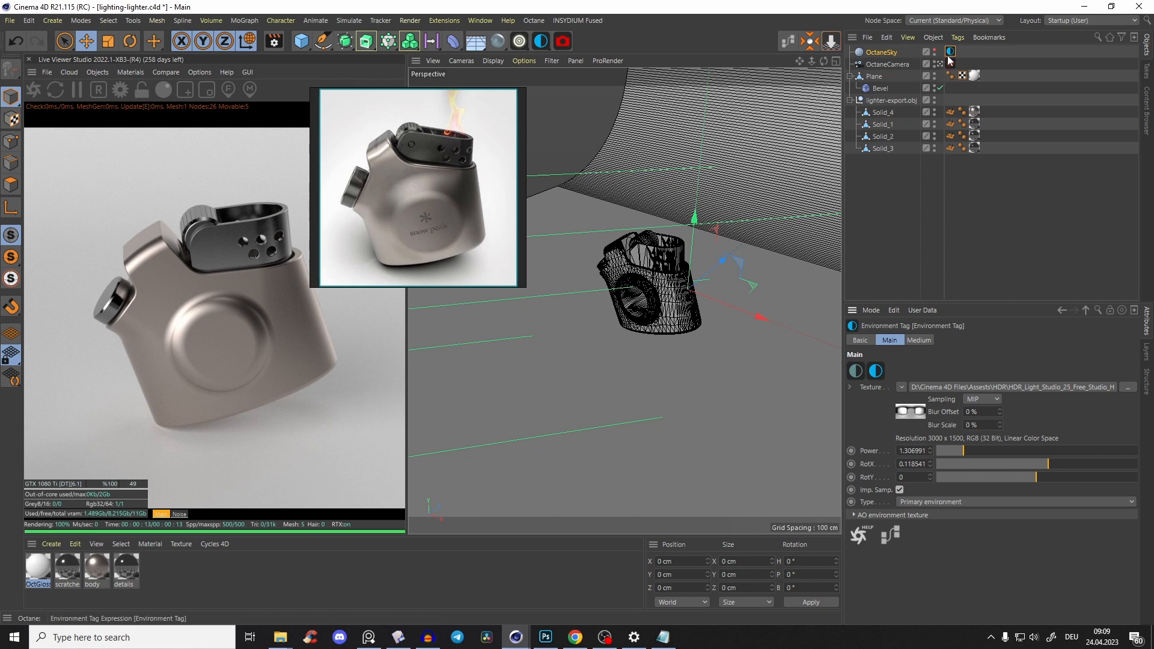
pyautogui.moveTo(948, 452); pyautogui.dragTo(936, 457)
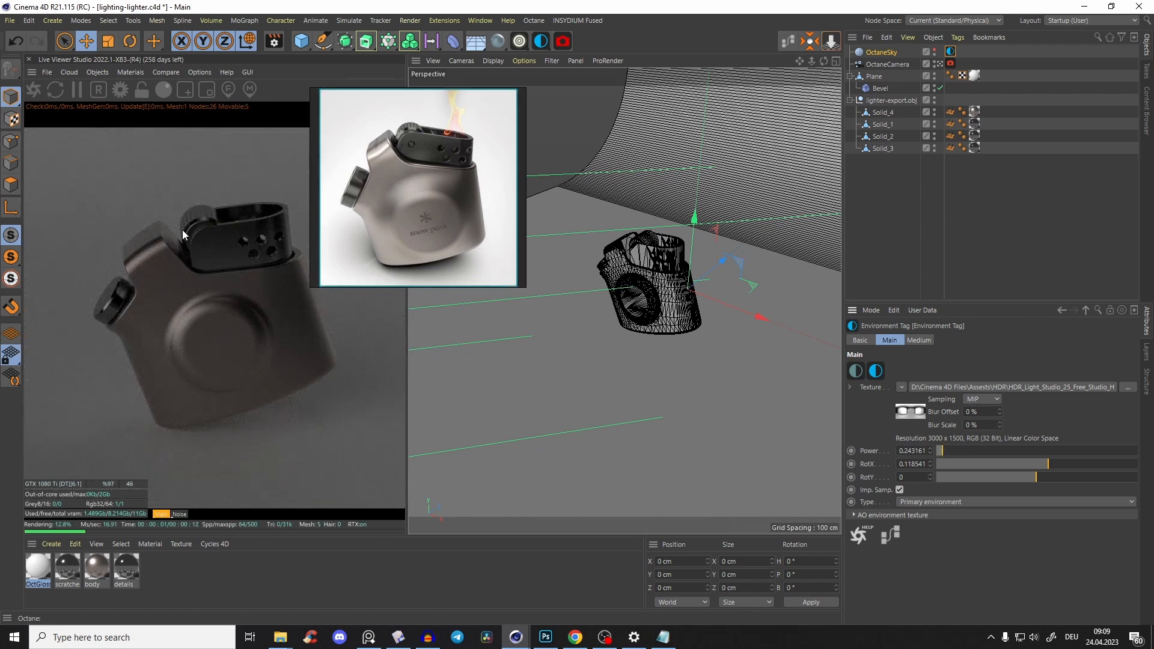
# Step: Reposition the lighter reference image between the render and the viewport, and fit the whole picture in its window
pyautogui.keyDown('alt'); pyautogui.moveTo(649, 261); pyautogui.dragTo(673, 282); pyautogui.keyUp('alt')
pyautogui.moveTo(448, 201); pyautogui.dragTo(437, 139, button='right')
pyautogui.moveTo(527, 238); pyautogui.dragTo(484, 204)
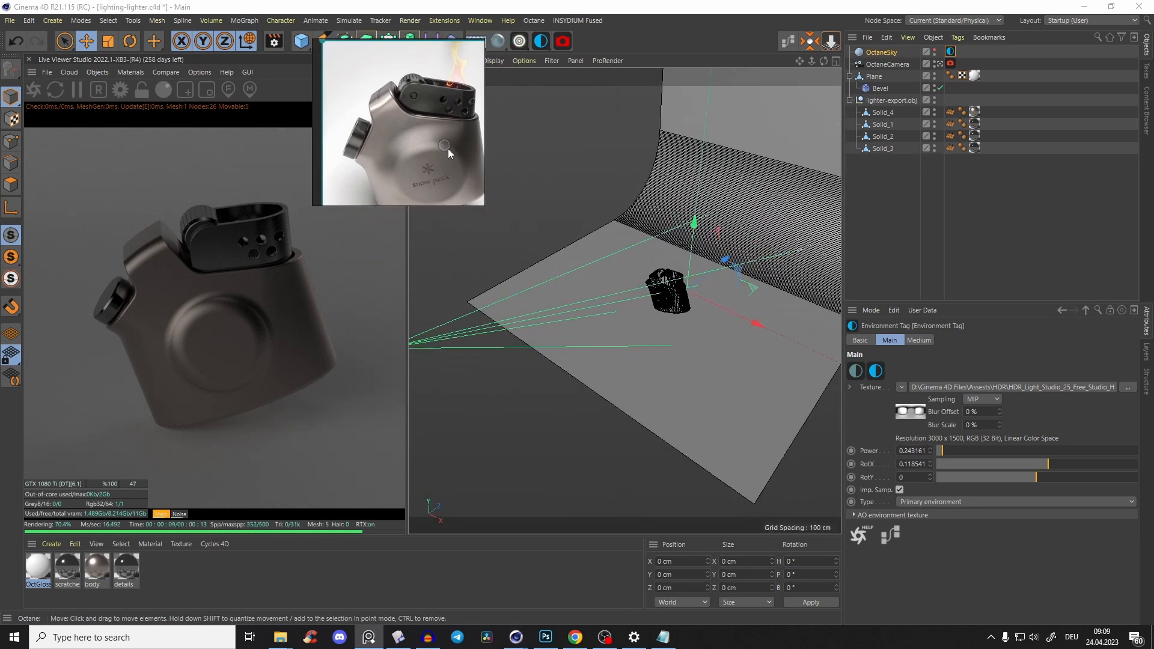
pyautogui.moveTo(446, 149); pyautogui.dragTo(515, 250)
pyautogui.doubleClick(448, 155)
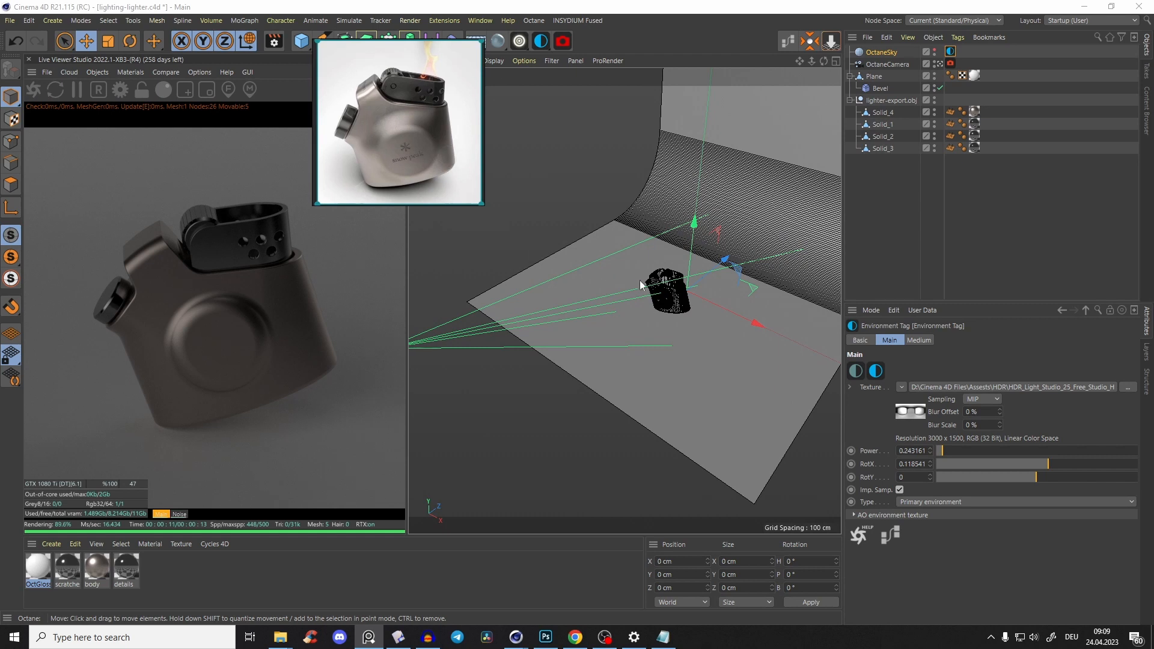
# Step: Add an Octane targeted area light aimed at the lighter-export.obj group
pyautogui.click(674, 295)
pyautogui.click(878, 102)
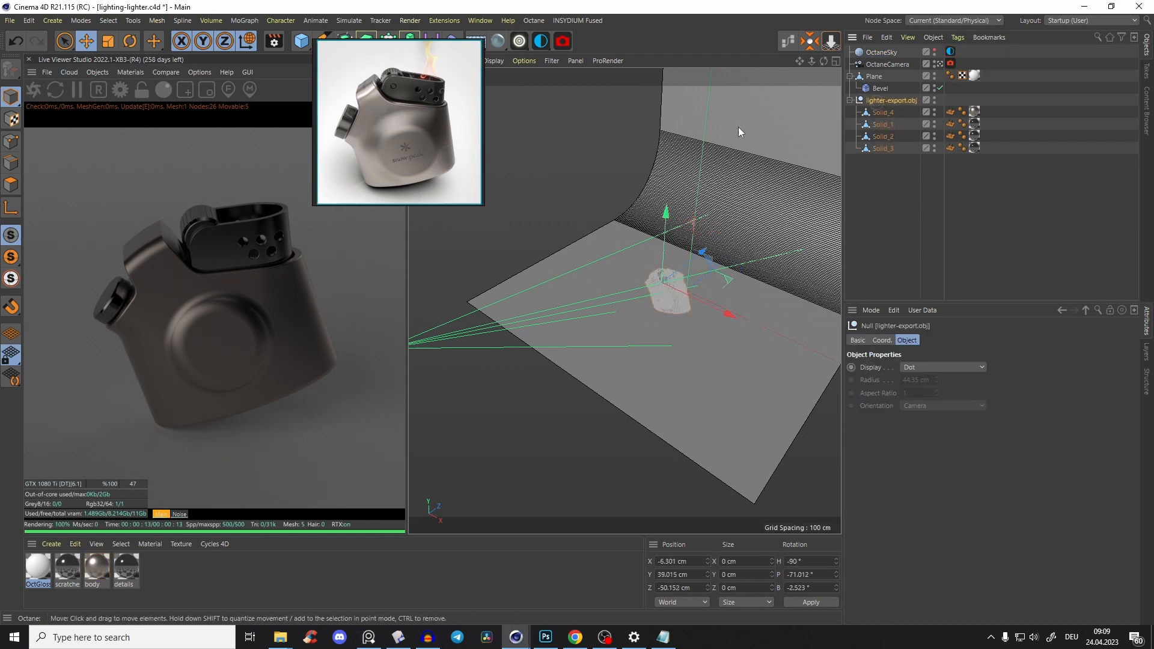
pyautogui.click(521, 44)
pyautogui.click(603, 131)
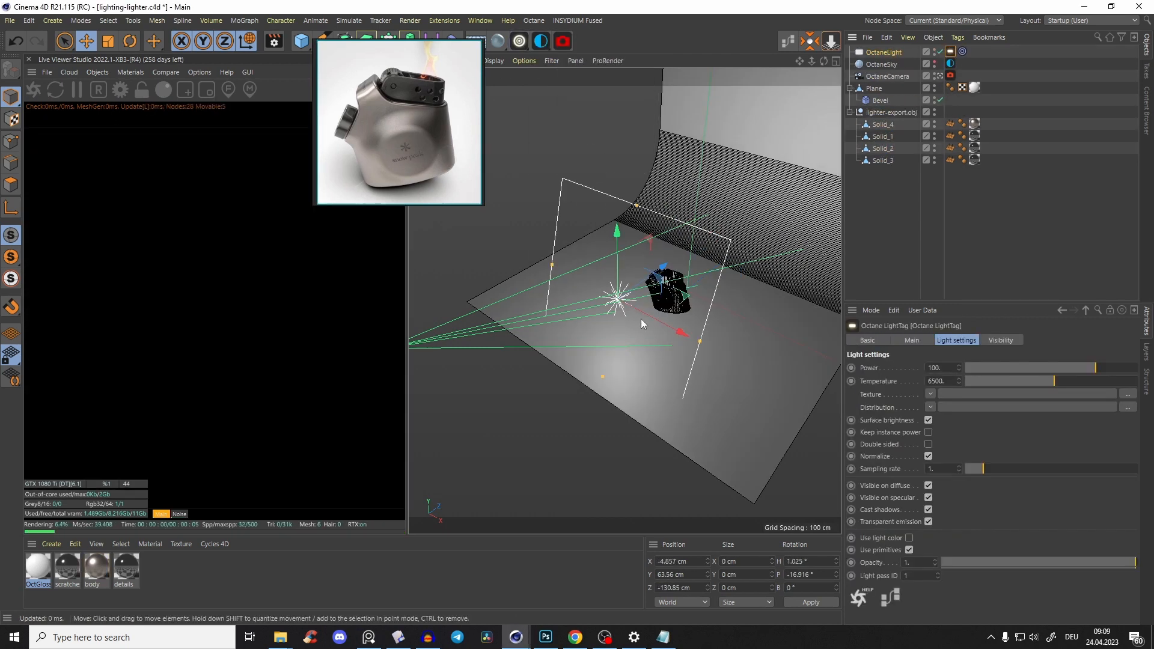
# Step: Turn off the new light's camera and shadow visibility, and reduce its power to about 1.1
pyautogui.click(1007, 344)
pyautogui.click(915, 368)
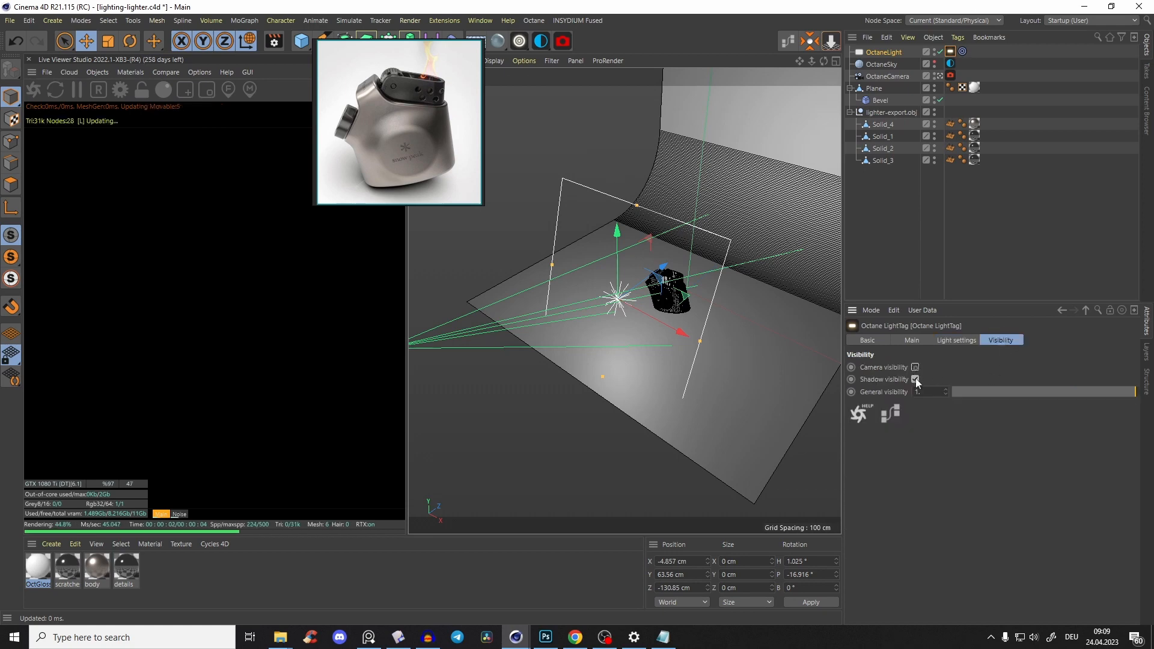
pyautogui.click(915, 379)
pyautogui.moveTo(945, 392); pyautogui.dragTo(805, 444)
pyautogui.click(945, 341)
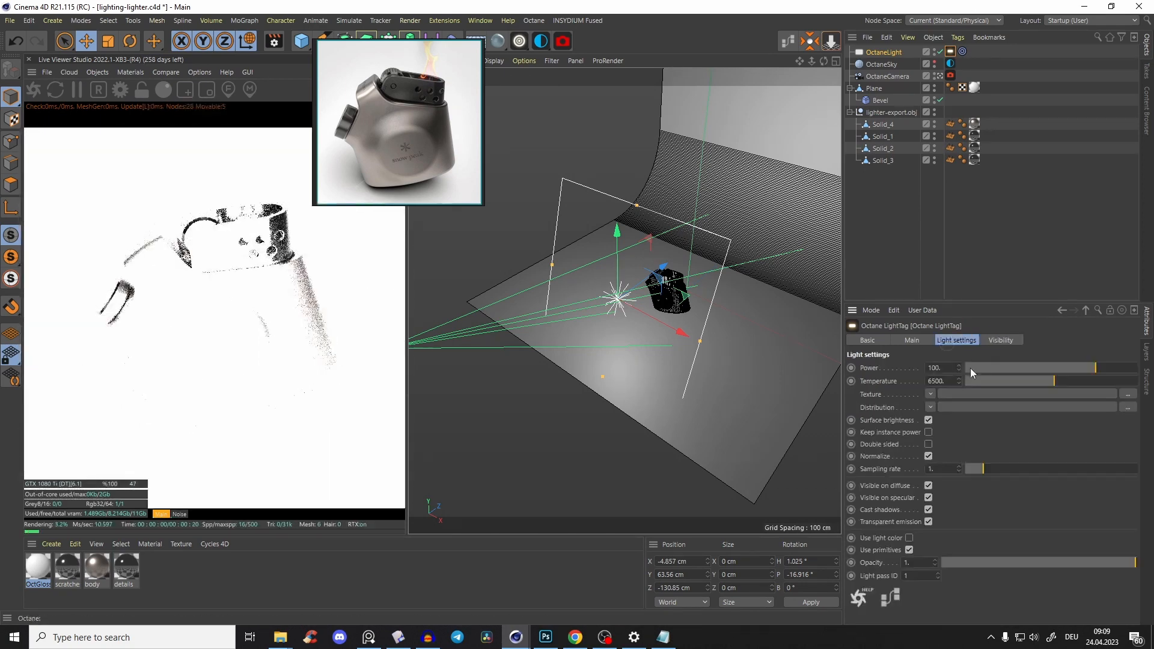
pyautogui.moveTo(1085, 373); pyautogui.dragTo(1045, 375)
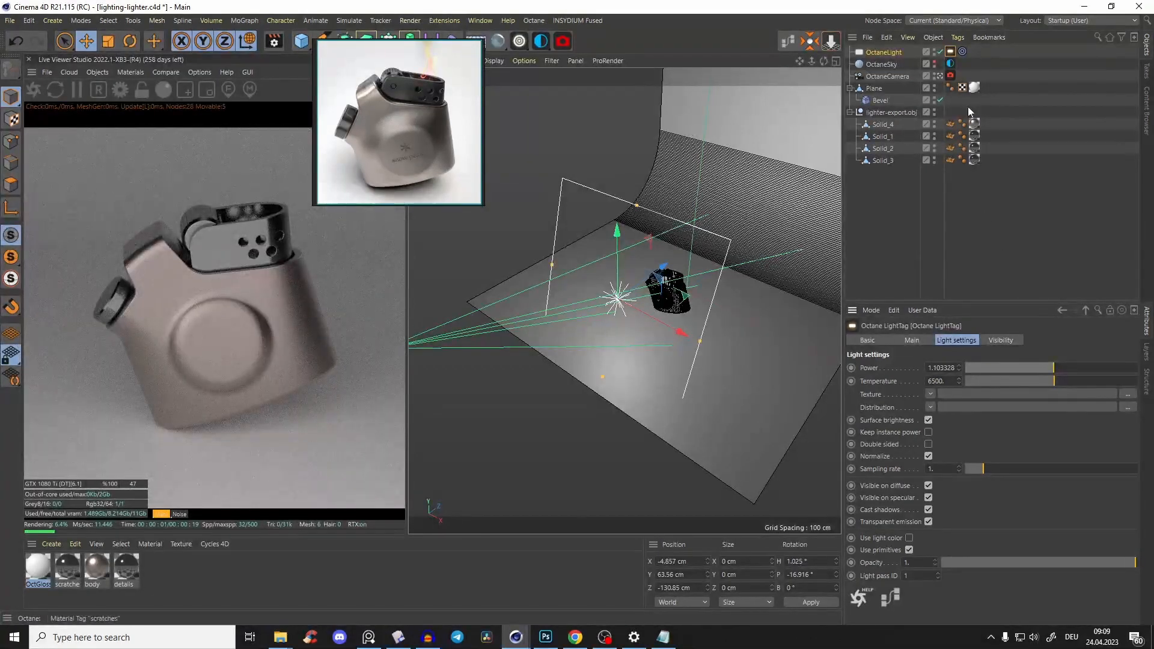
# Step: Enable the Camera Imager on the OctaneCamera tag and set highlight compression to 1
pyautogui.click(950, 76)
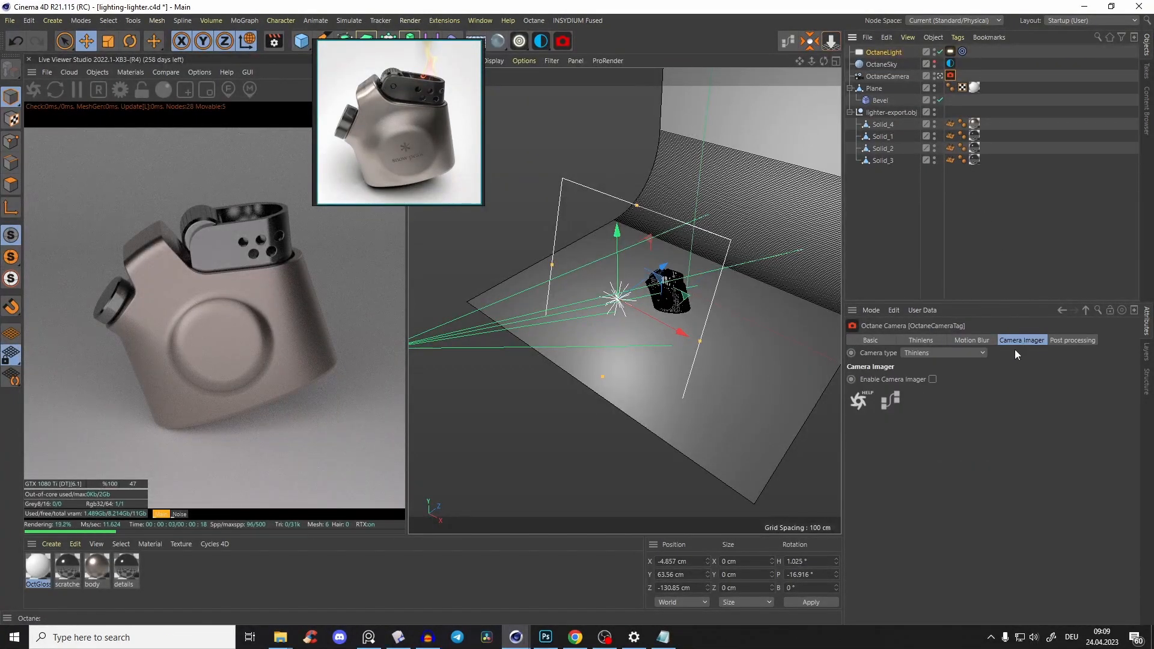
pyautogui.click(932, 379)
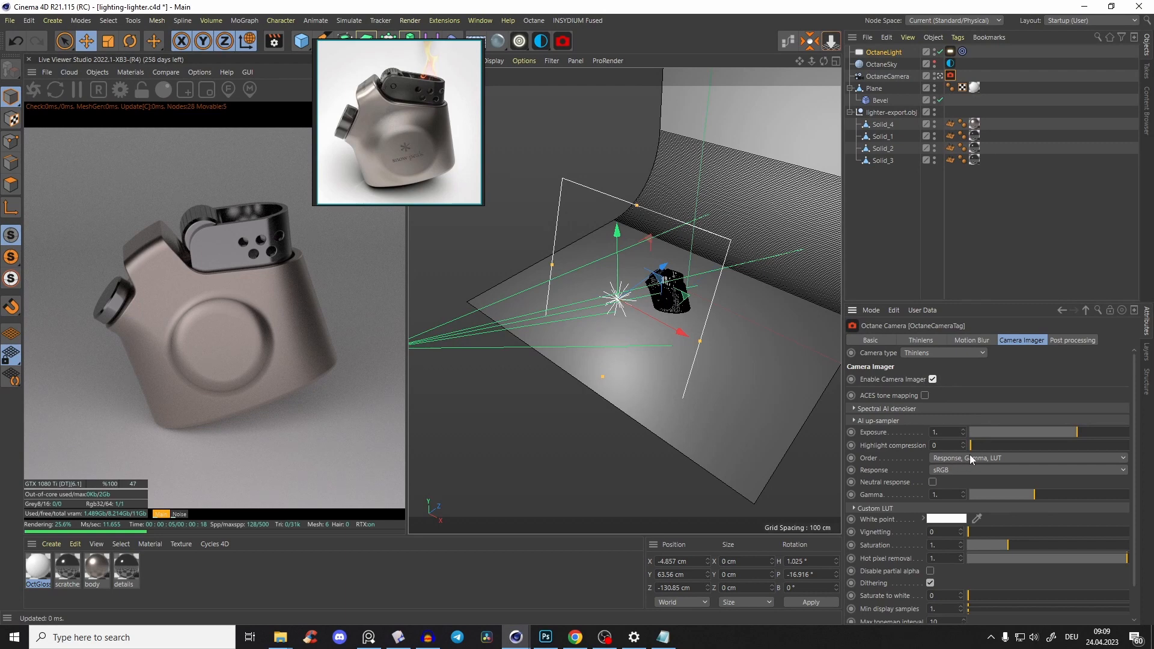
pyautogui.moveTo(975, 448); pyautogui.dragTo(1153, 450)
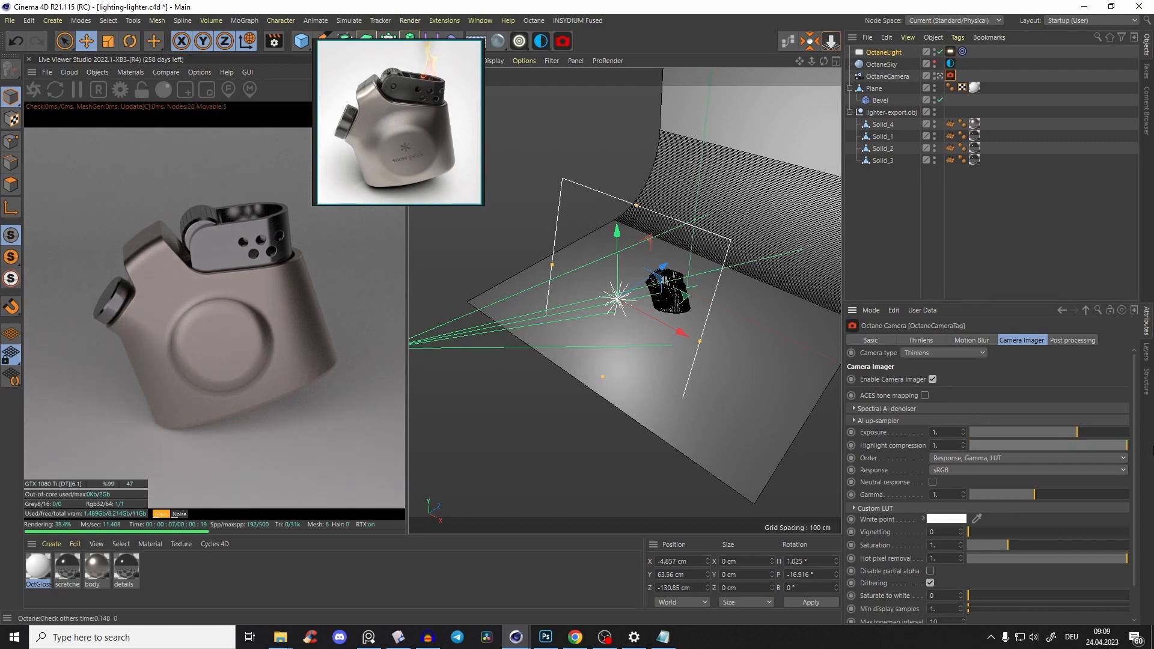
# Step: Raise the area light and pull it back from the lighter to about Y 313 cm, Z -334 cm
pyautogui.moveTo(642, 282); pyautogui.dragTo(621, 252)
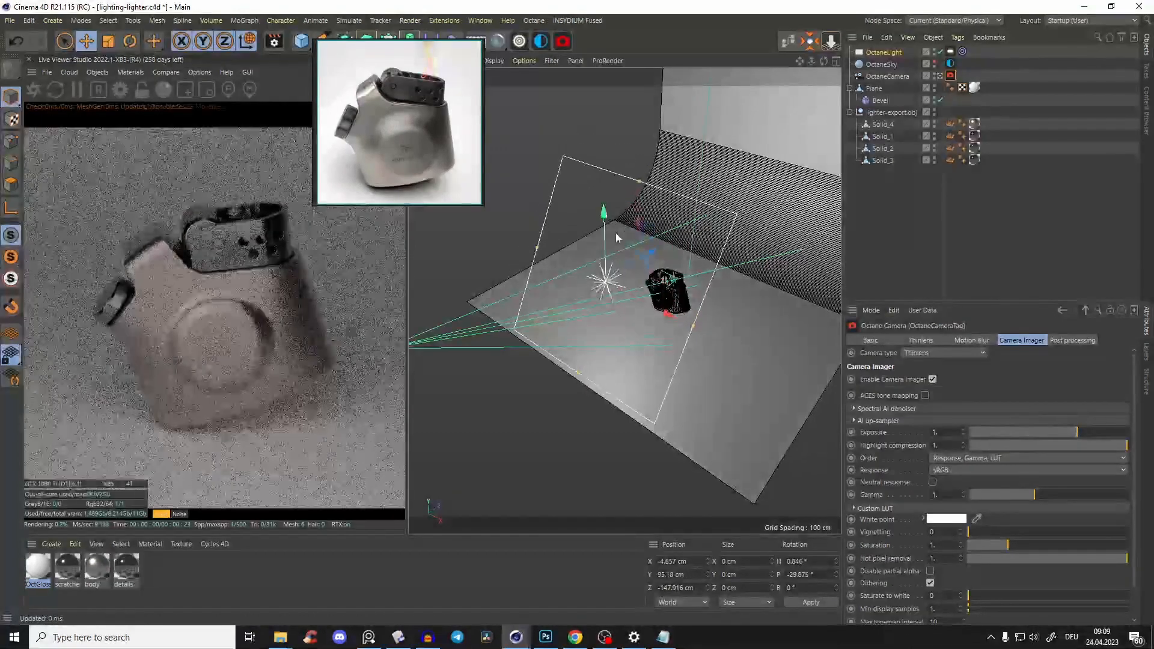
pyautogui.scroll(-4, 619, 295)
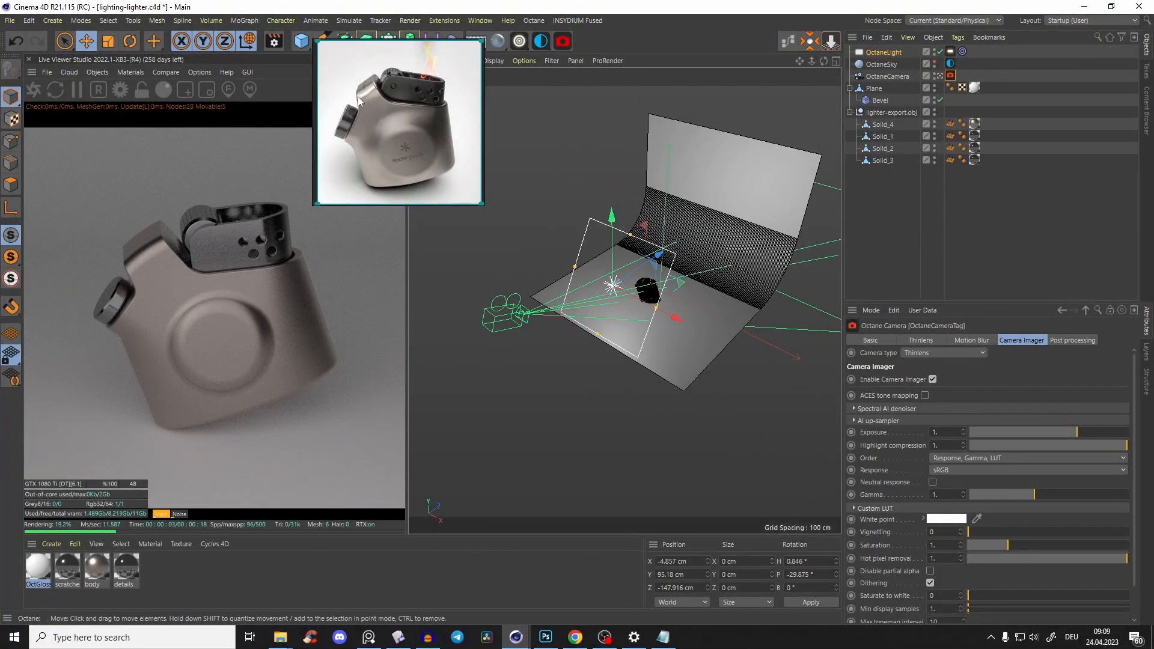
pyautogui.moveTo(611, 245); pyautogui.dragTo(609, 228)
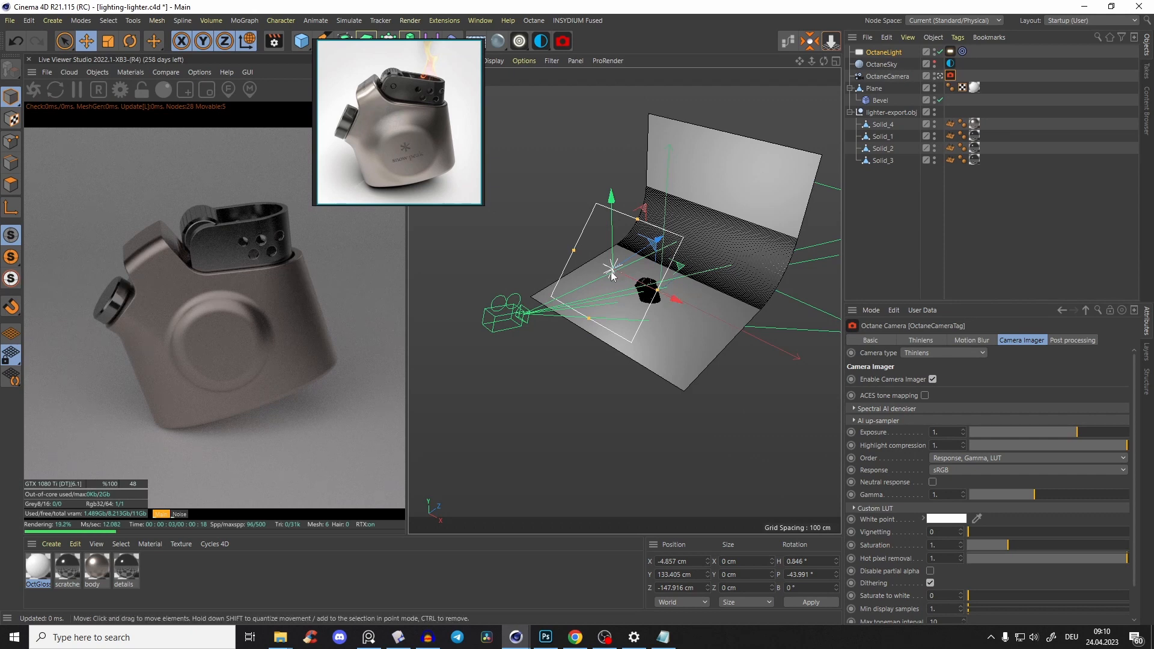
pyautogui.keyDown('alt'); pyautogui.moveTo(497, 160); pyautogui.dragTo(468, 159); pyautogui.keyUp('alt')
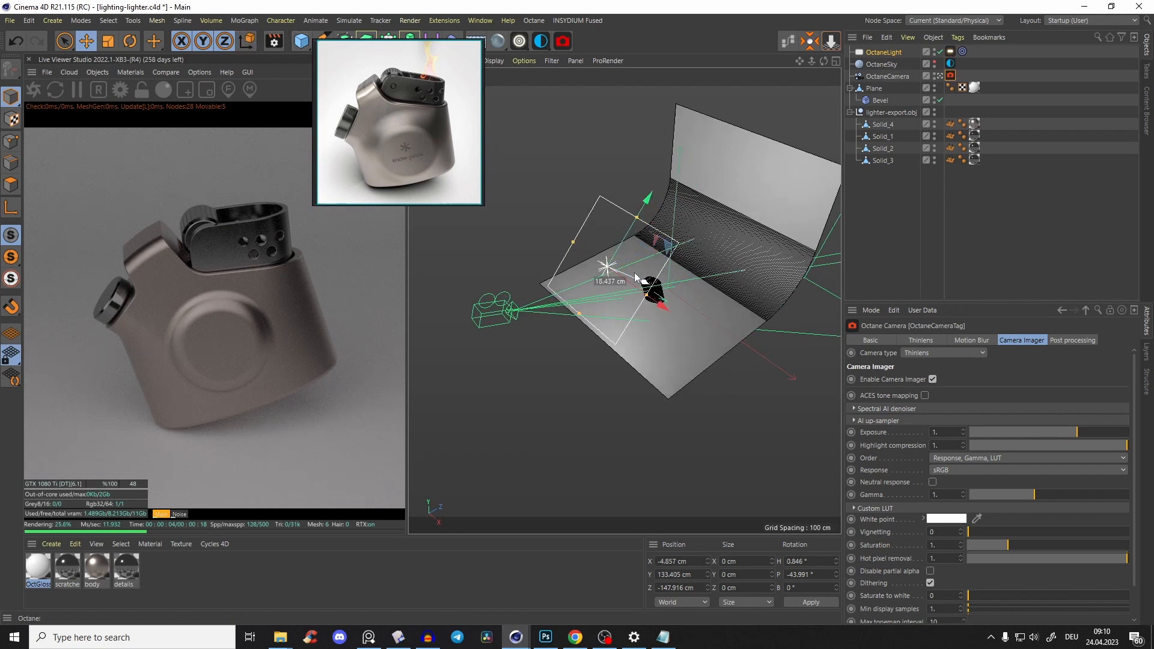
pyautogui.moveTo(665, 309); pyautogui.dragTo(537, 259)
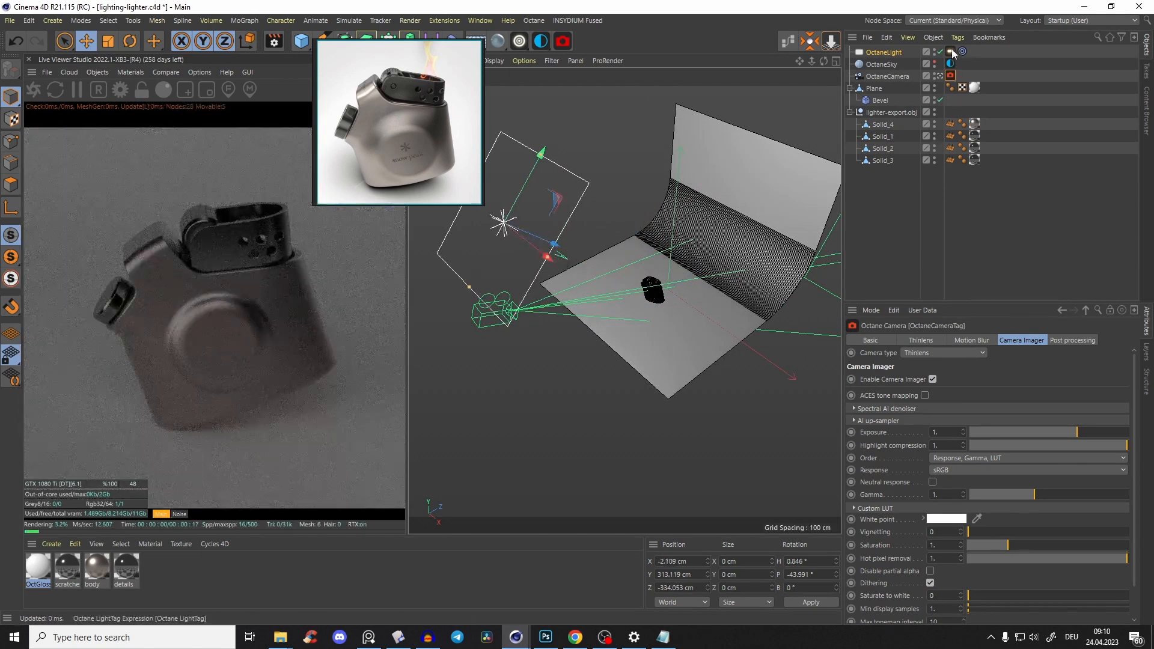
# Step: Set the light's power to about 10.9 and load an Octane Falloffmap as its distribution
pyautogui.click(951, 53)
pyautogui.moveTo(1061, 368); pyautogui.dragTo(1075, 367)
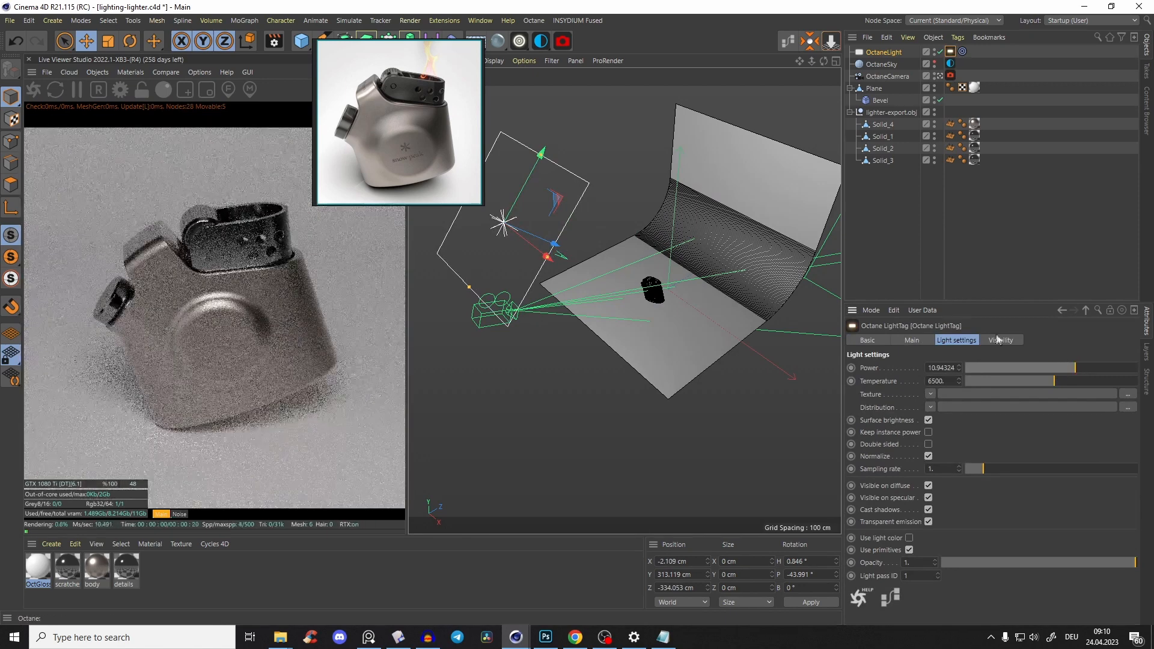
pyautogui.click(930, 407)
pyautogui.moveTo(948, 316)
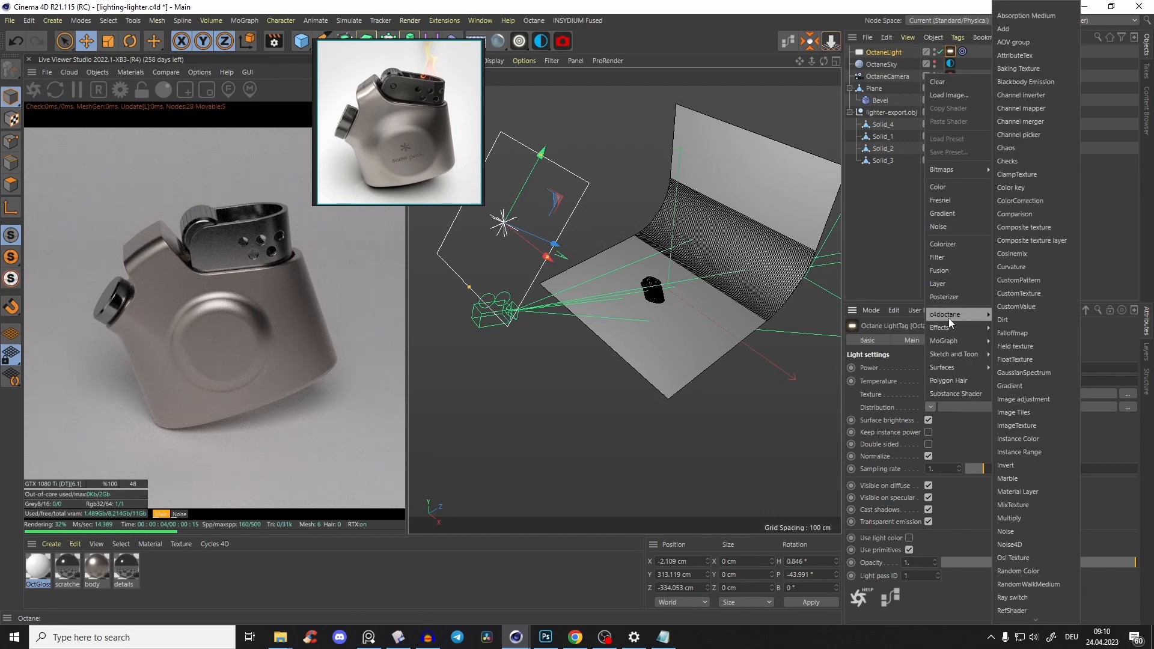
pyautogui.moveTo(981, 315)
pyautogui.click(1019, 335)
# Step: Set the distribution falloff map's mode to Normal vs. vector 90deg
pyautogui.click(947, 435)
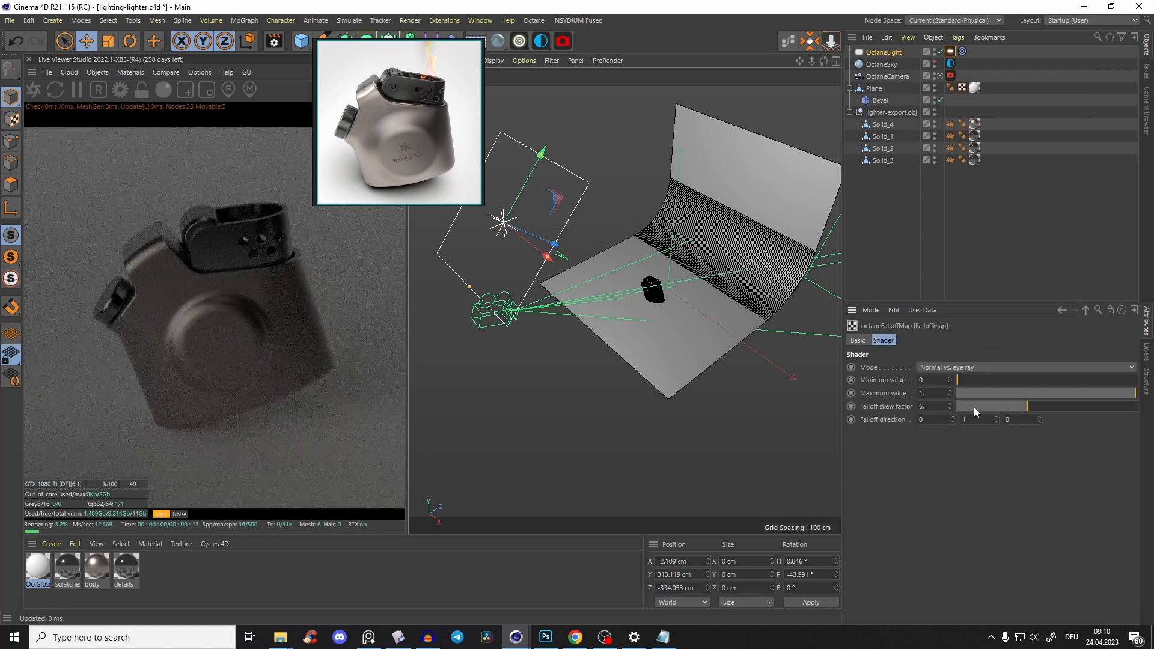
pyautogui.click(972, 370)
pyautogui.click(971, 389)
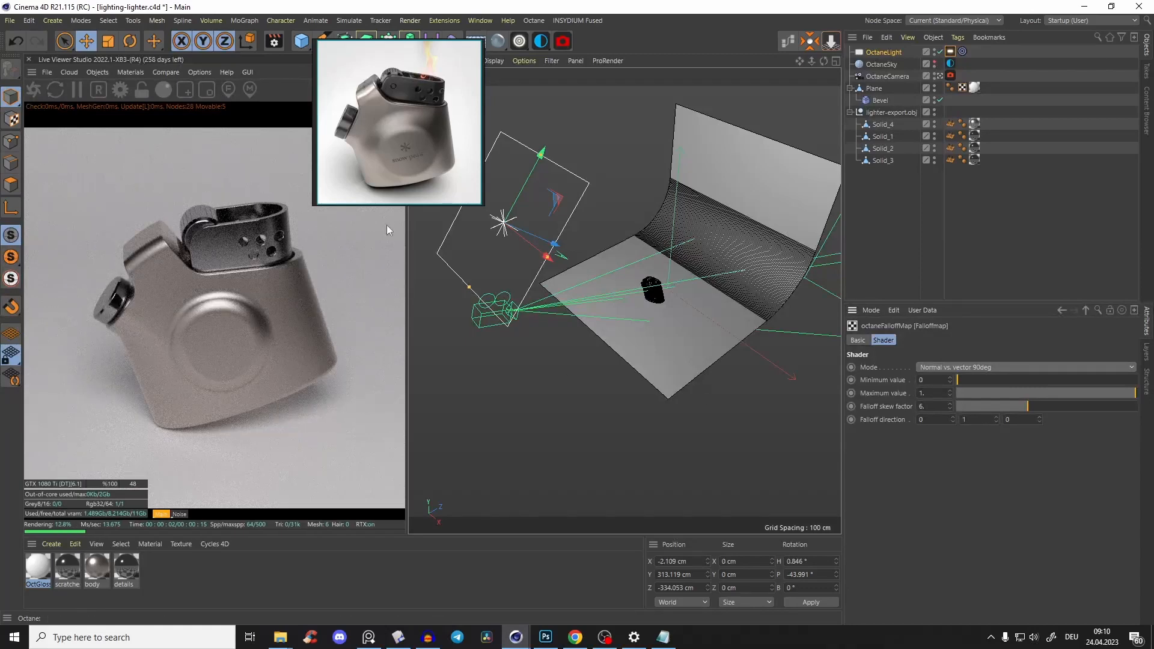
# Step: Enlarge the area light in both dimensions and shift it sideways beside the camera
pyautogui.keyDown('alt'); pyautogui.moveTo(533, 239); pyautogui.dragTo(563, 258); pyautogui.keyUp('alt')
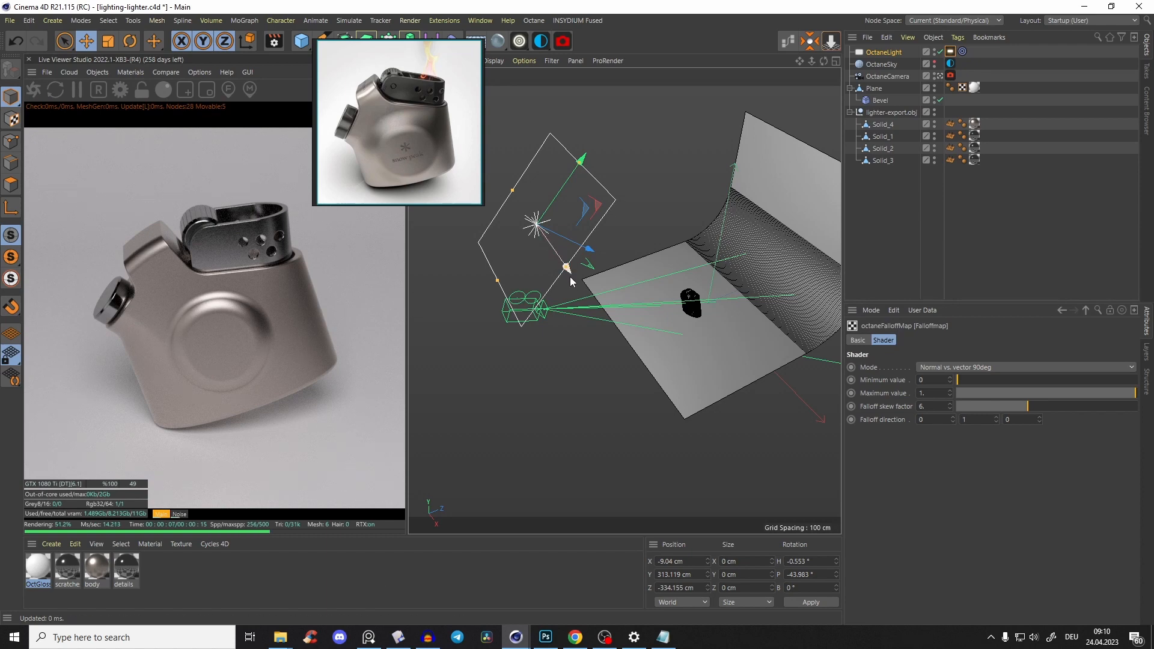
pyautogui.moveTo(566, 267); pyautogui.dragTo(604, 319)
pyautogui.moveTo(598, 207); pyautogui.dragTo(588, 193)
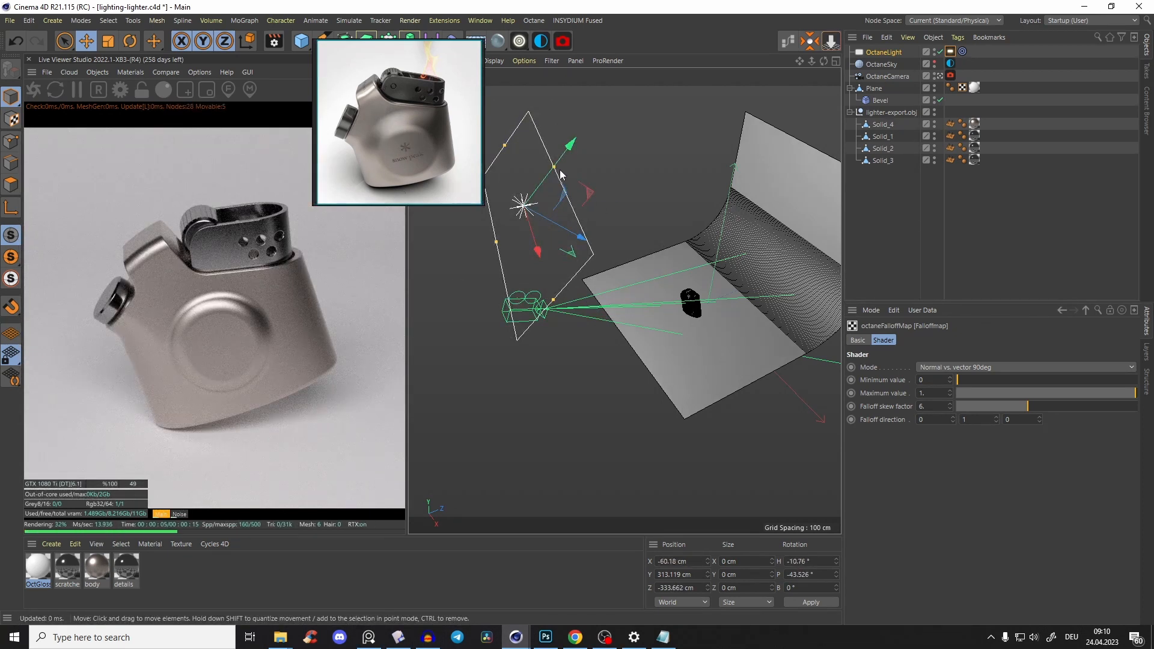
pyautogui.moveTo(554, 167); pyautogui.dragTo(567, 142)
pyautogui.moveTo(574, 226)
pyautogui.keyDown('alt'); pyautogui.mouseDown()
pyautogui.moveTo(643, 265)
pyautogui.moveTo(712, 248)
pyautogui.moveTo(580, 234)
pyautogui.mouseUp(); pyautogui.keyUp('alt')
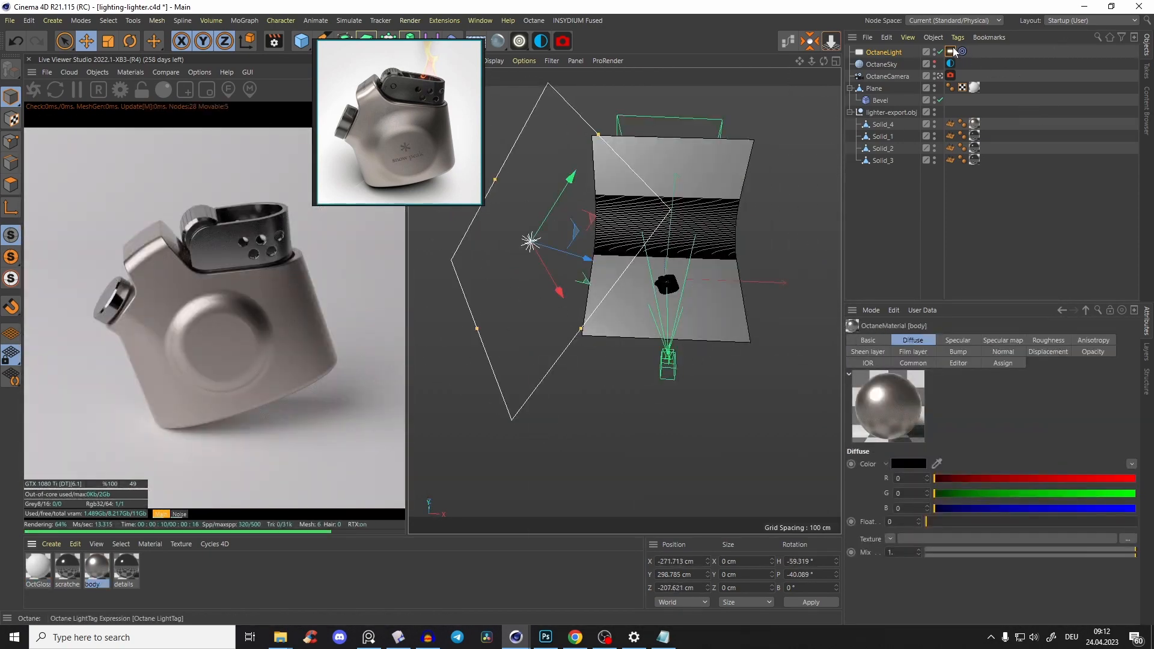
# Step: Set the light's power to about 10.1, and shrink and reposition it at about X -306, Y 256, Z -259 cm
pyautogui.click(952, 50)
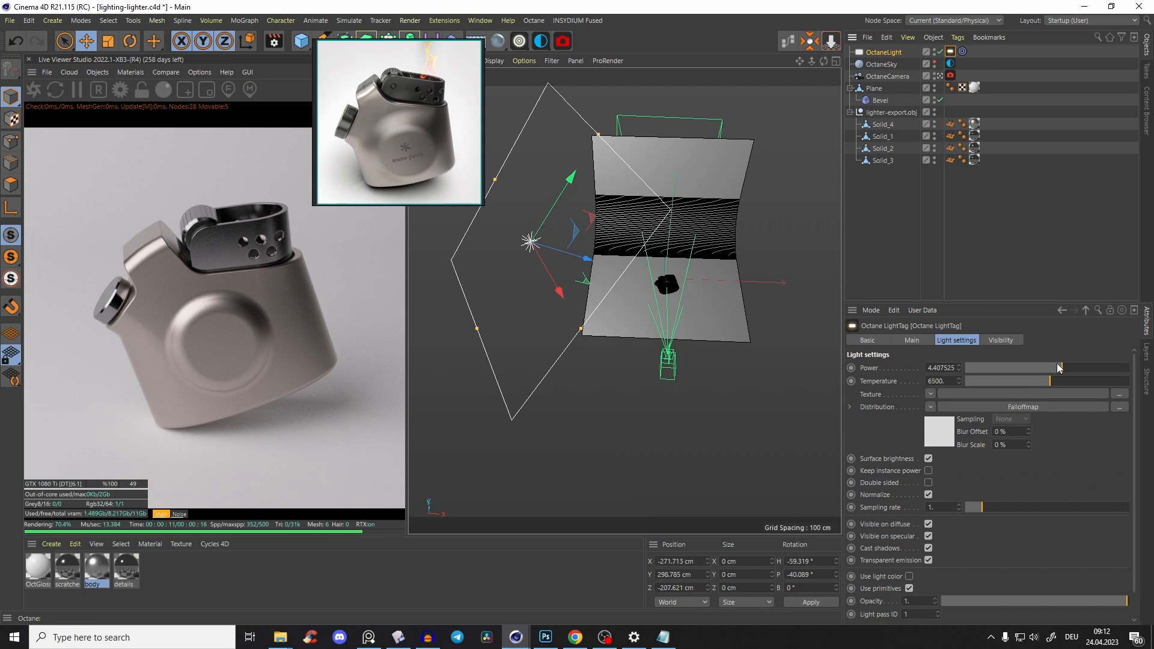
pyautogui.moveTo(1059, 368); pyautogui.dragTo(1063, 371)
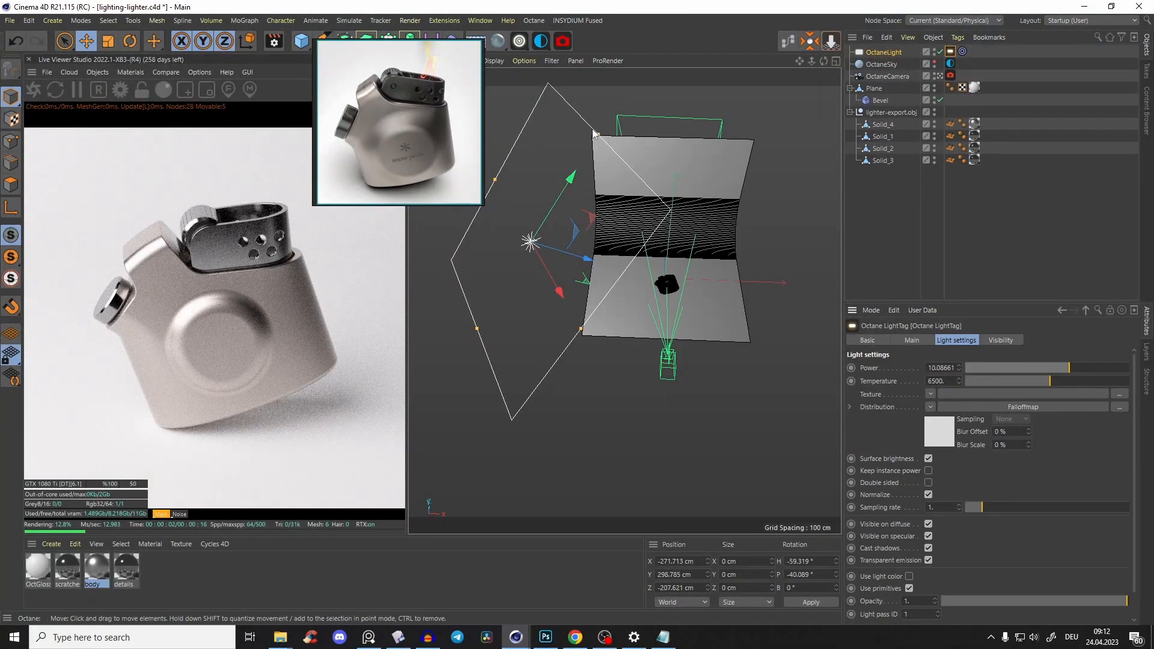
pyautogui.moveTo(581, 138); pyautogui.dragTo(543, 217)
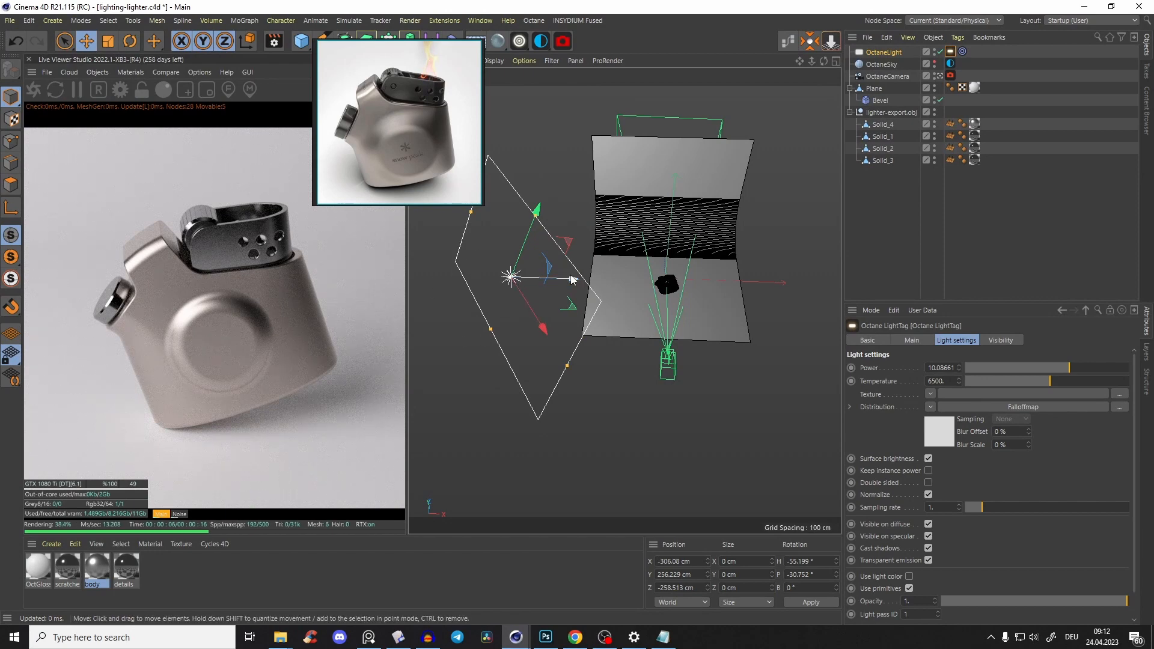
# Step: Duplicate the area light and place the copy on the opposite side of the lighter at about X 354, Y 196, Z -16 cm
pyautogui.keyDown('ctrl'); pyautogui.moveTo(568, 279); pyautogui.dragTo(741, 275); pyautogui.keyUp('ctrl')
pyautogui.moveTo(737, 228); pyautogui.dragTo(691, 240)
pyautogui.scroll(-2, 680, 243)
pyautogui.moveTo(674, 195); pyautogui.dragTo(752, 196)
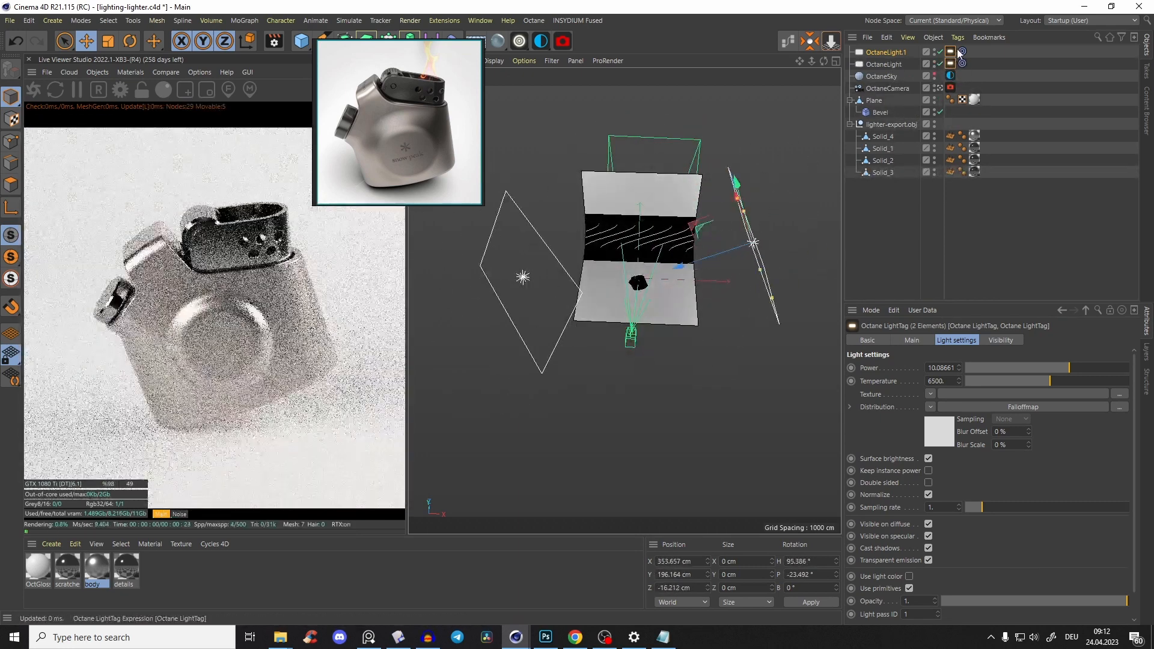
# Step: Reduce the duplicated light's power to about 0.73 and adjust its position around the lighter
pyautogui.click(950, 52)
pyautogui.moveTo(1054, 367); pyautogui.dragTo(1036, 364)
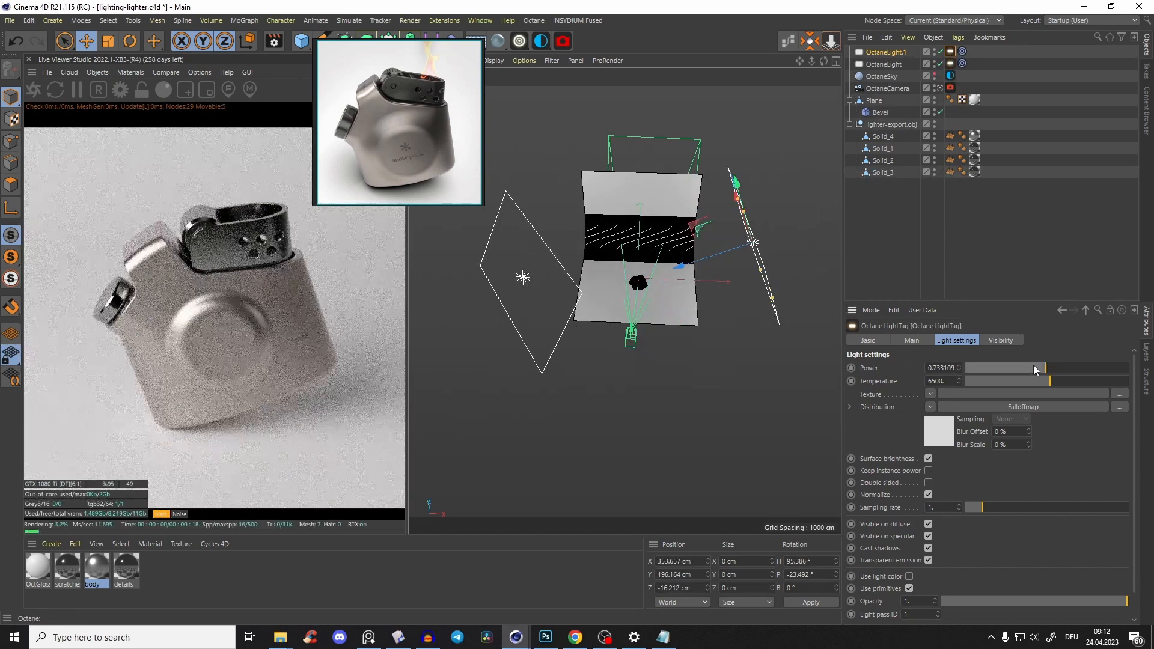
pyautogui.keyDown('alt'); pyautogui.moveTo(751, 253); pyautogui.dragTo(717, 240); pyautogui.keyUp('alt')
pyautogui.moveTo(802, 294); pyautogui.dragTo(780, 265)
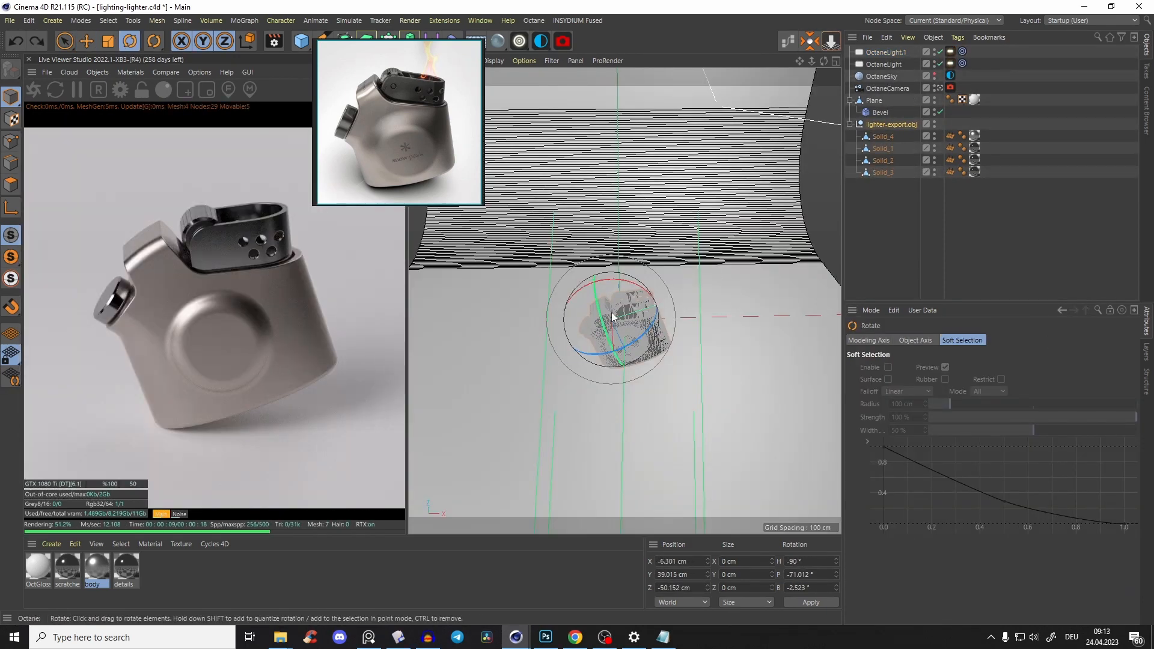
pyautogui.scroll(-7, 612, 317)
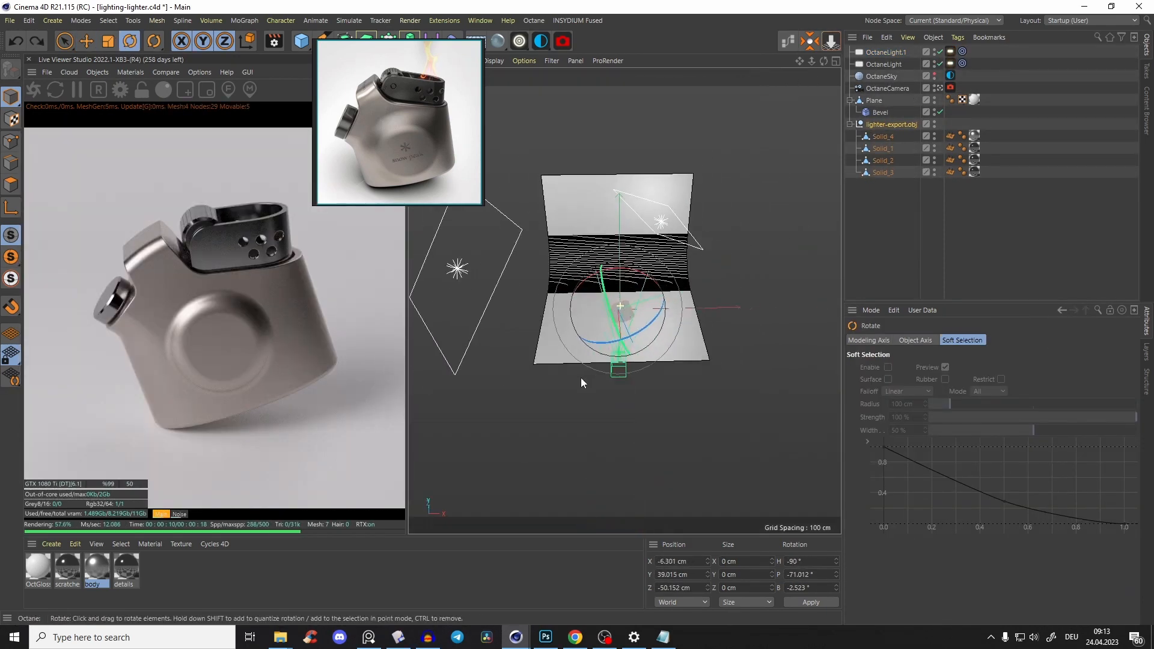
pyautogui.keyDown('alt'); pyautogui.moveTo(582, 381); pyautogui.dragTo(481, 301); pyautogui.keyUp('alt')
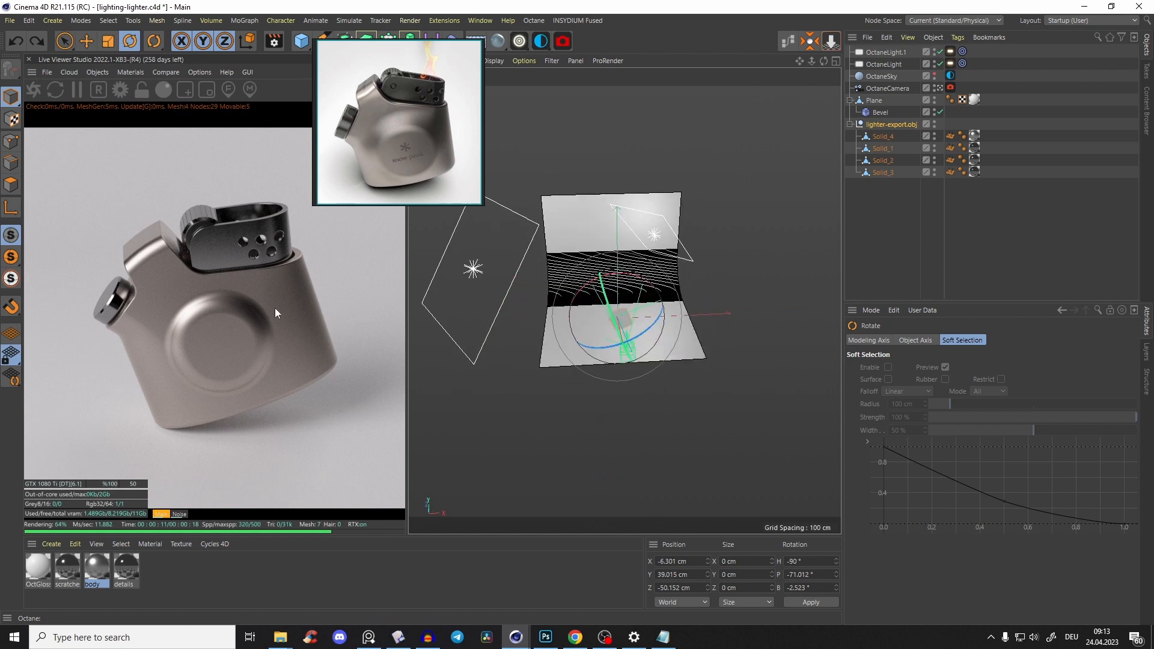
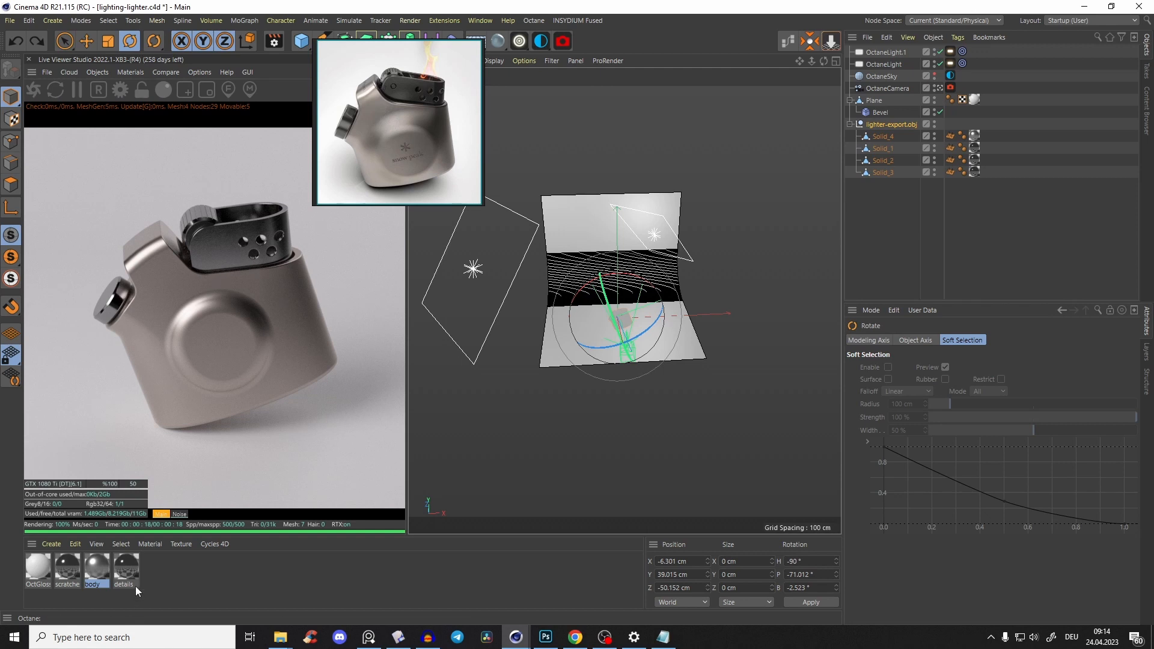
# Step: Open the scratches material in the Octane Node Editor and select its material node
pyautogui.click(75, 573)
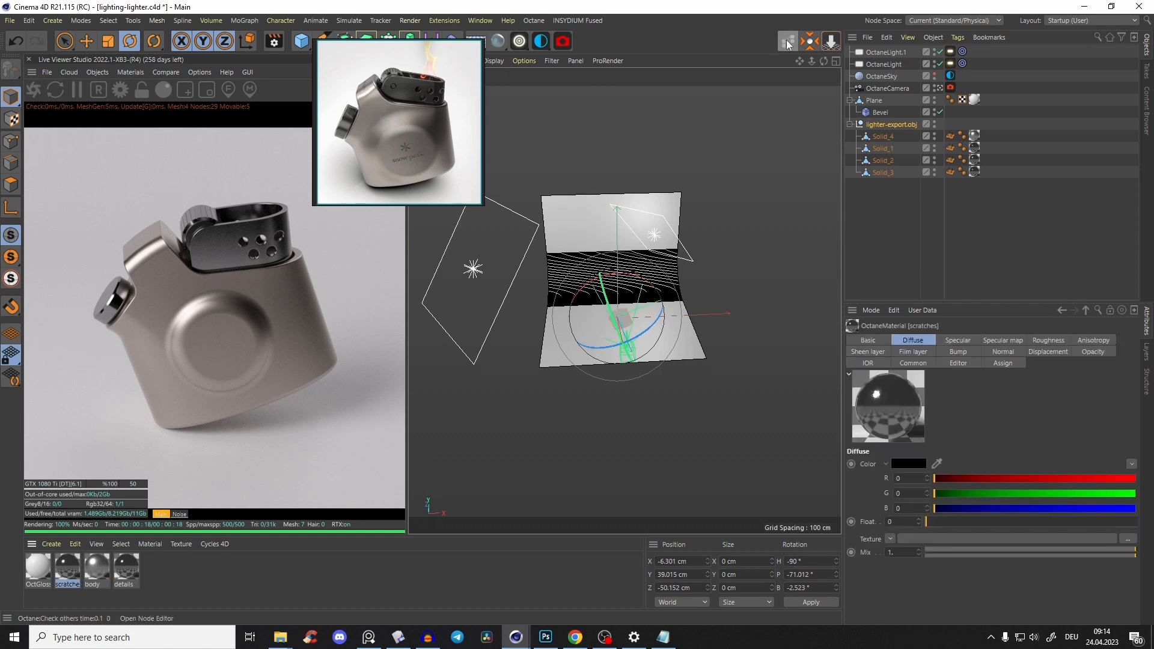
pyautogui.click(788, 42)
pyautogui.click(859, 303)
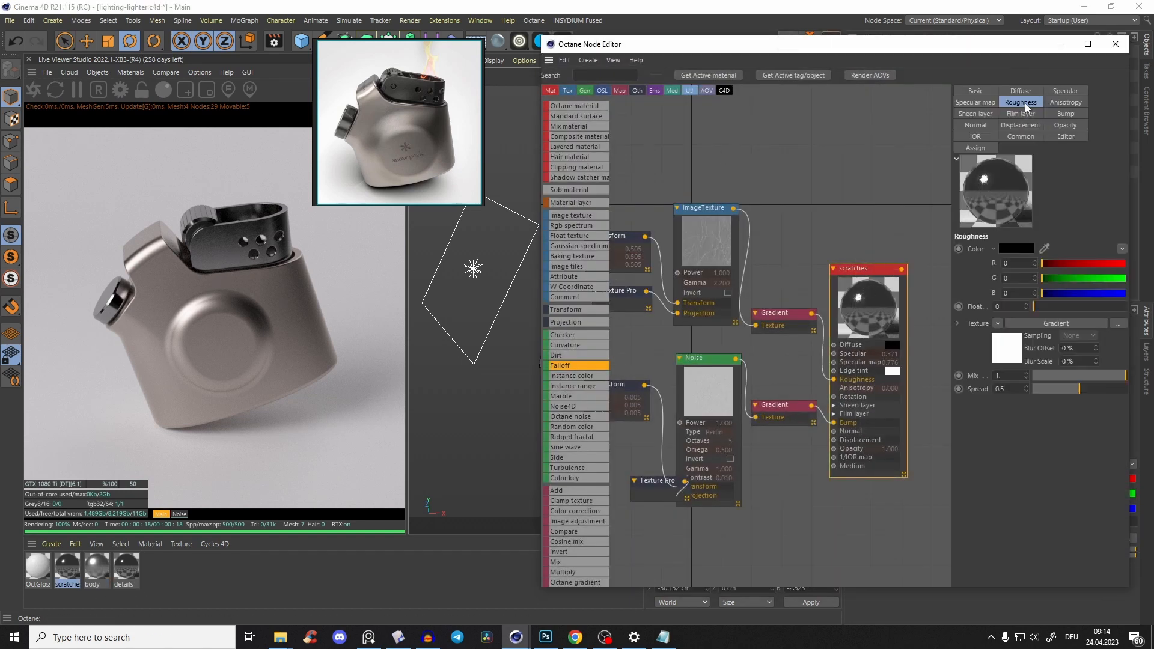
# Step: Set the scratches material's metallic value to about 0.449 and close the node editor
pyautogui.click(976, 102)
pyautogui.moveTo(1071, 246); pyautogui.dragTo(1065, 246)
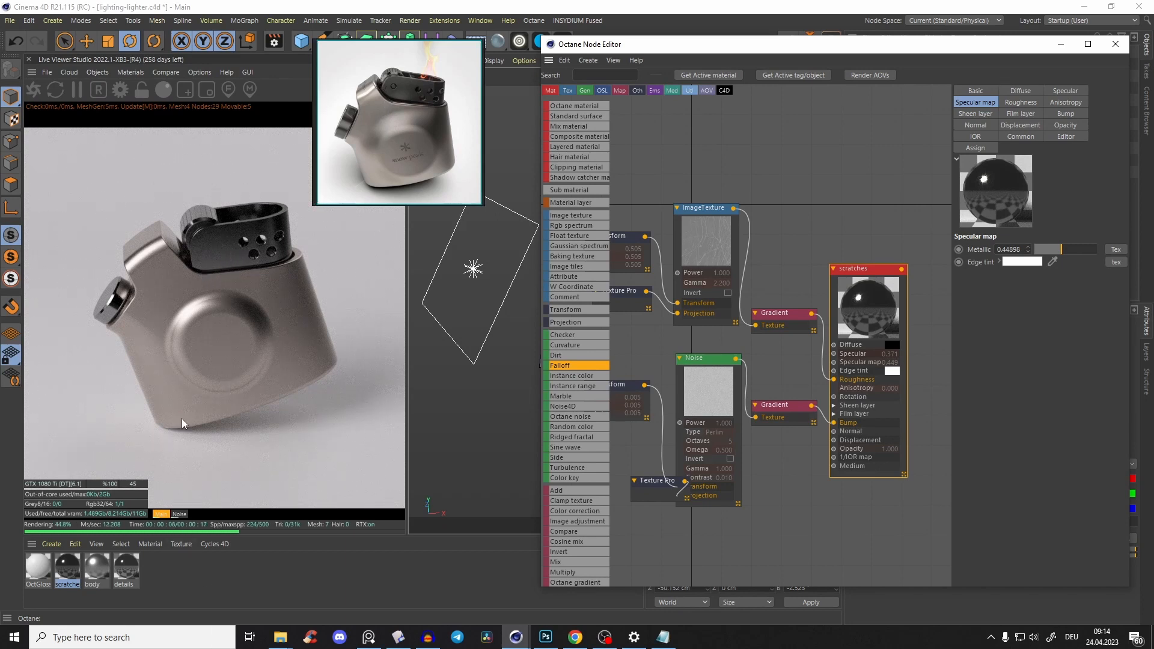
pyautogui.click(1060, 44)
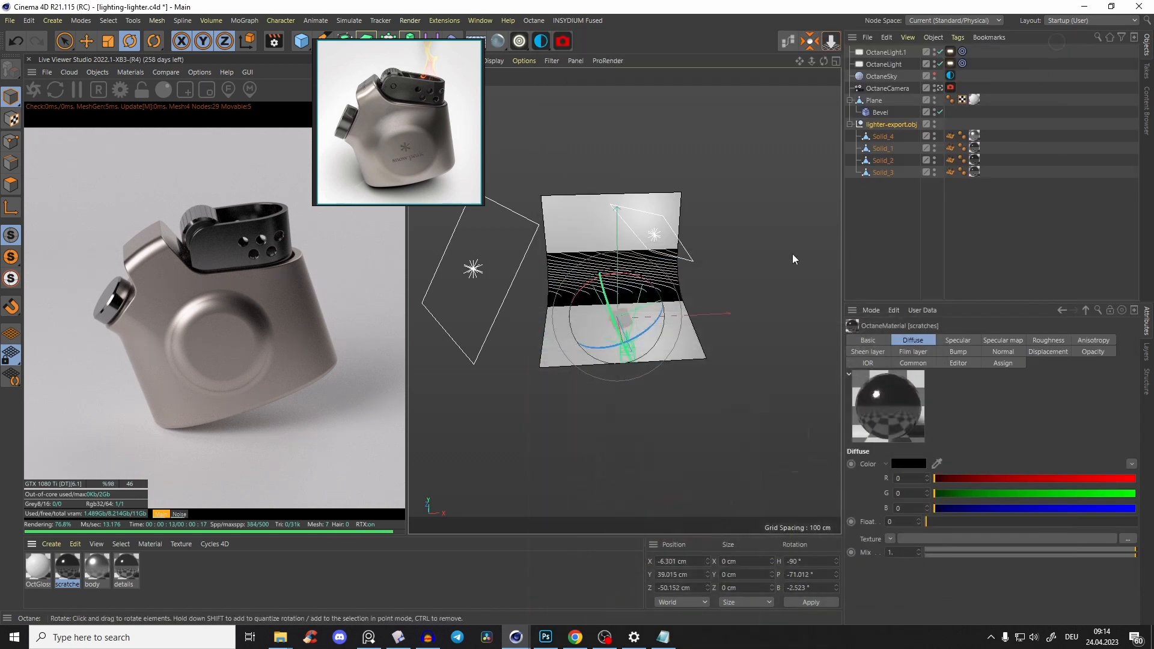
# Step: Rotate the lighter-export.obj group to a heading of about -92.7° and check it through the OctaneCamera
pyautogui.click(889, 125)
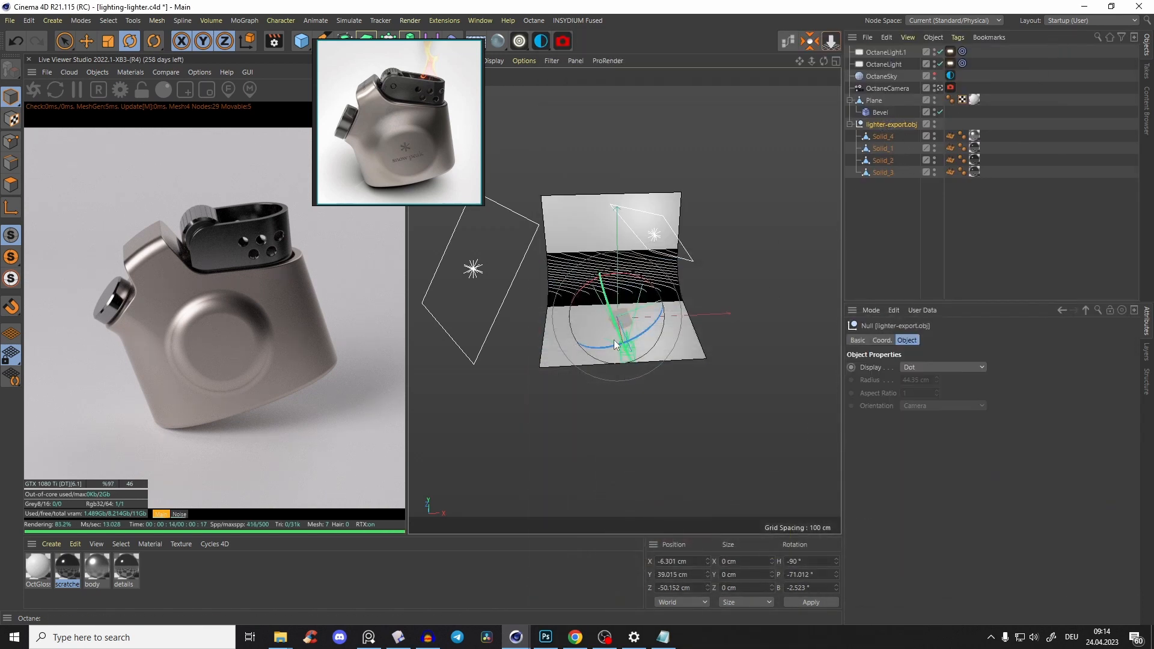
pyautogui.scroll(5, 614, 340)
pyautogui.moveTo(651, 336); pyautogui.dragTo(654, 334)
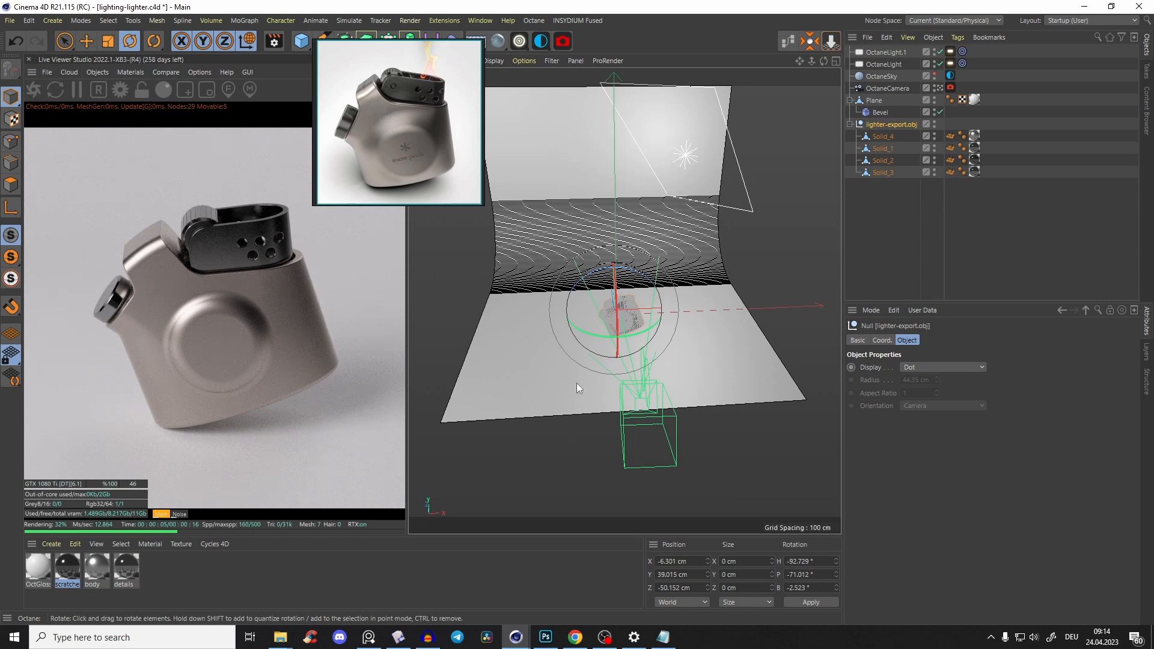
pyautogui.press('F1')
pyautogui.keyDown('alt'); pyautogui.moveTo(639, 274); pyautogui.dragTo(636, 273); pyautogui.keyUp('alt')
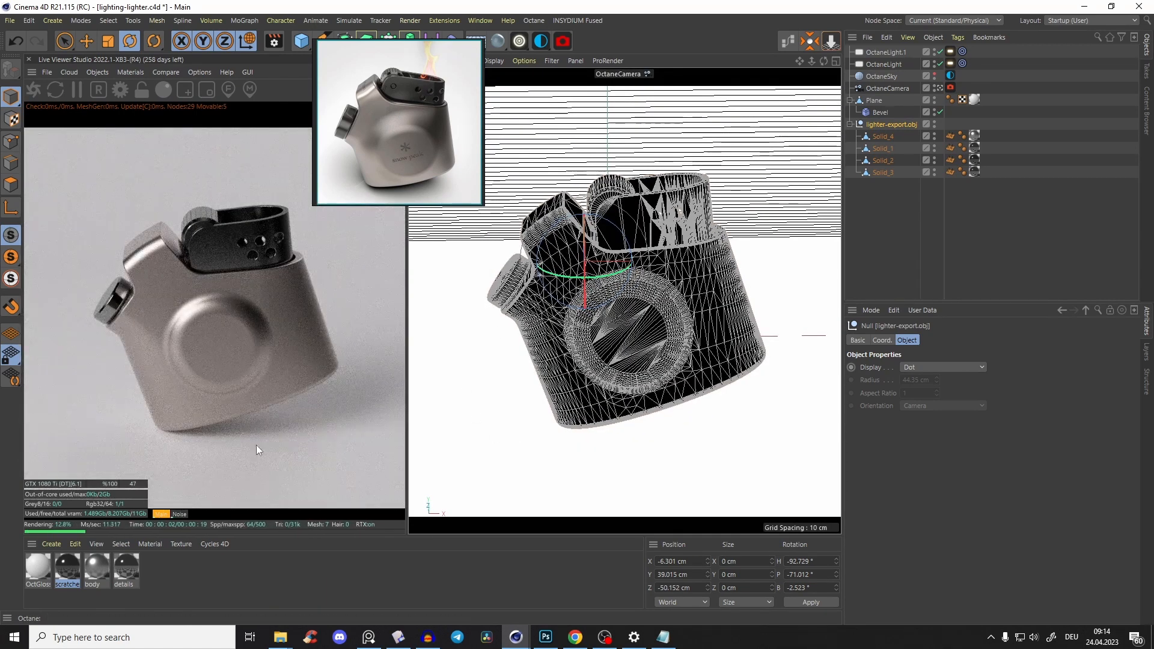
# Step: Raise the OctGlossy1 backdrop material's diffuse colour to 100% value in the node editor and close it
pyautogui.click(37, 568)
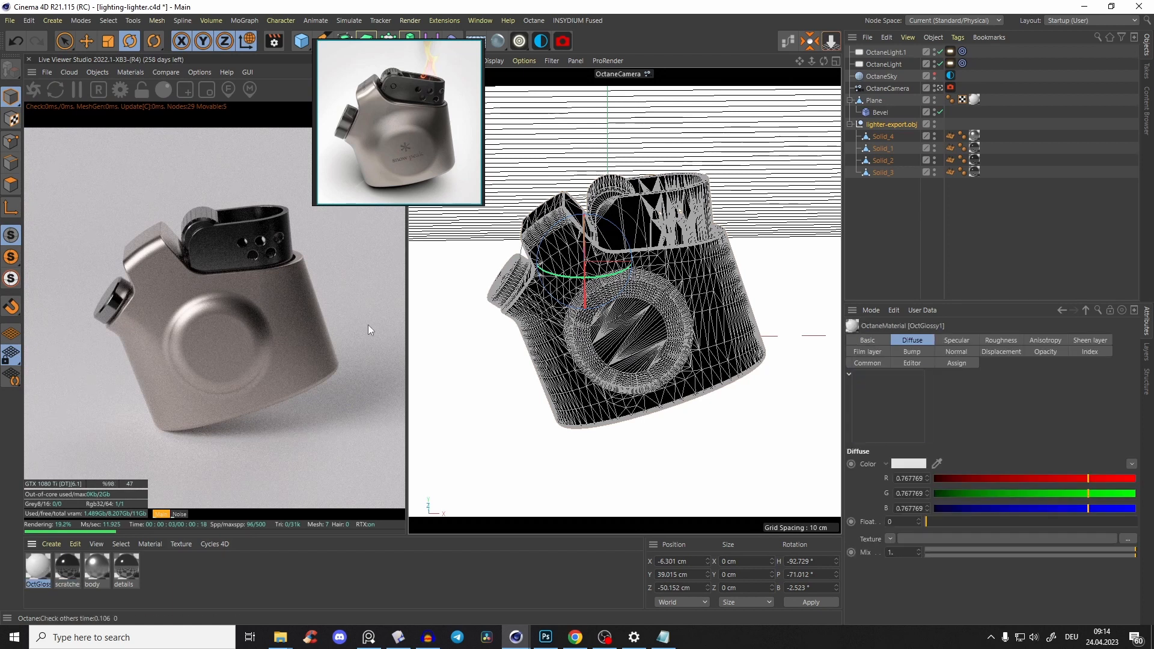
pyautogui.click(786, 42)
pyautogui.click(750, 285)
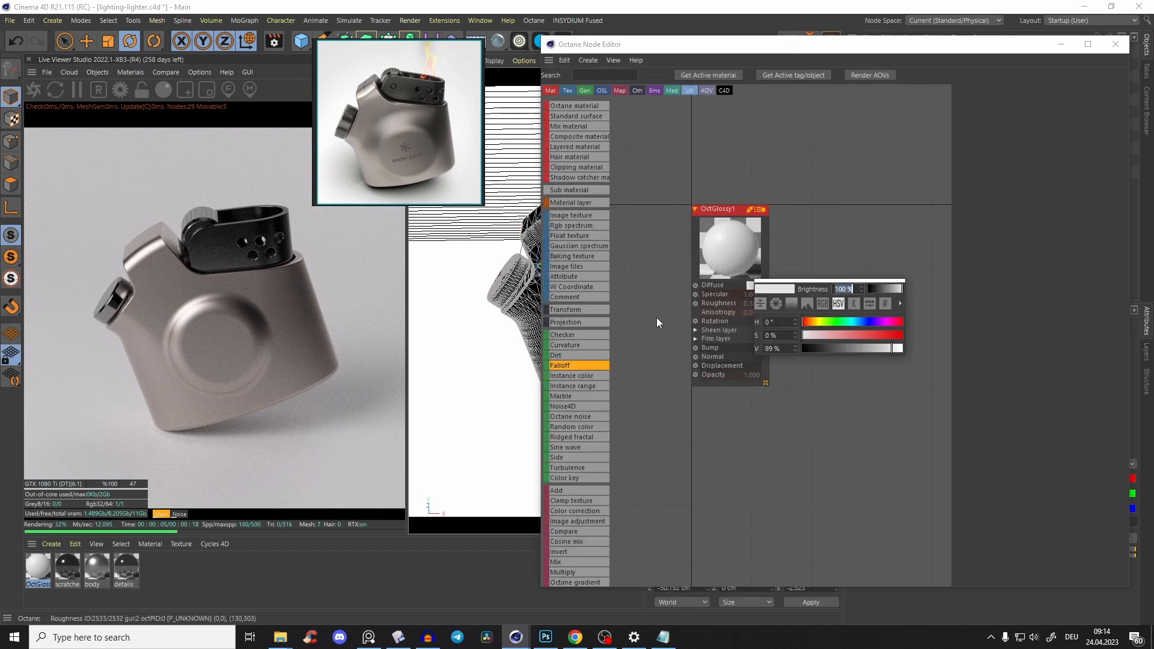
pyautogui.click(899, 348)
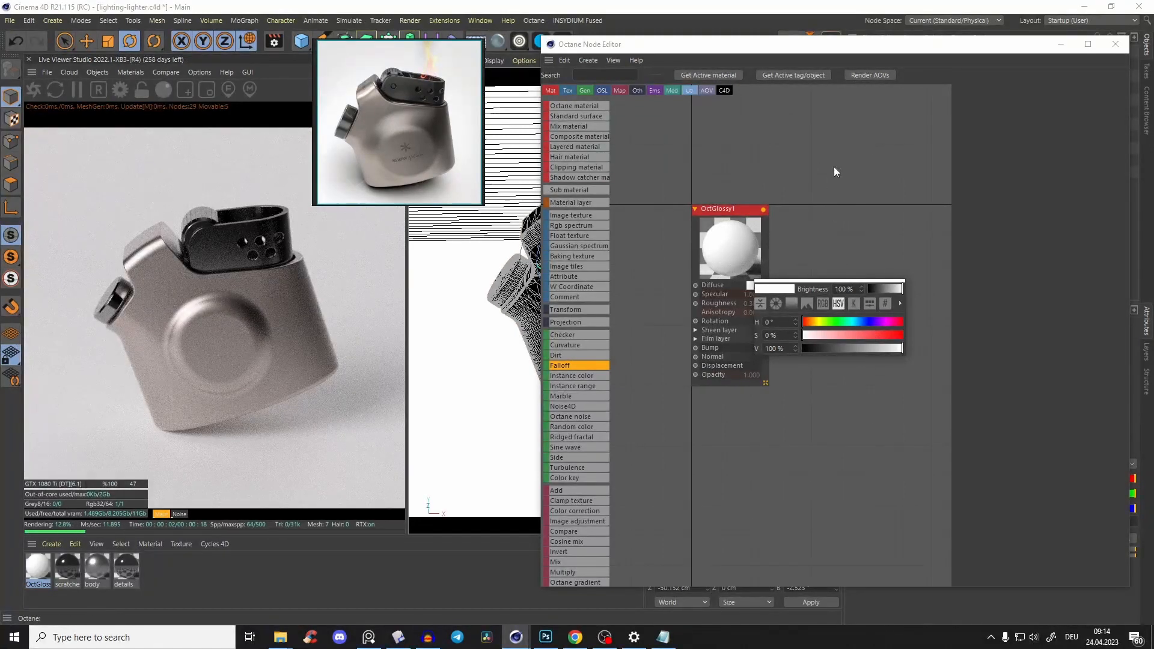
pyautogui.click(1061, 43)
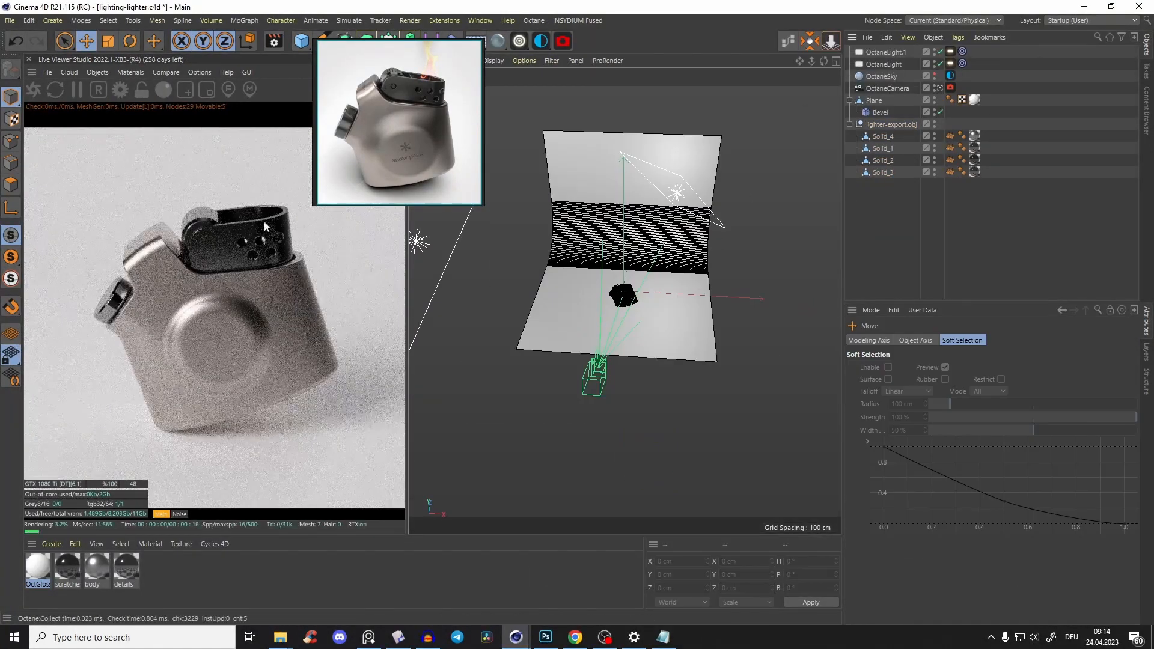
# Step: Inspect the lighter's wheel and perforated guard up close with a render region, and clear the region
pyautogui.click(143, 92)
pyautogui.moveTo(229, 232)
pyautogui.mouseDown()
pyautogui.moveTo(226, 314)
pyautogui.moveTo(208, 352)
pyautogui.mouseUp()
pyautogui.click(185, 90)
pyautogui.moveTo(84, 203)
pyautogui.mouseDown()
pyautogui.moveTo(192, 331)
pyautogui.moveTo(235, 354)
pyautogui.mouseUp()
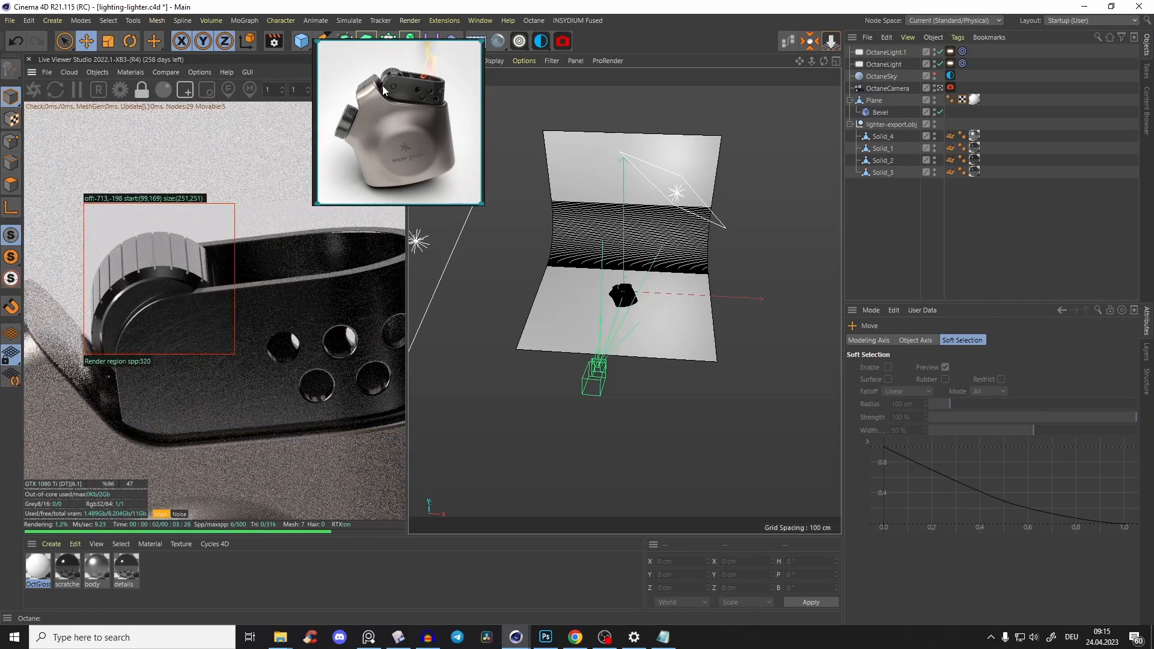
pyautogui.scroll(3, 383, 84)
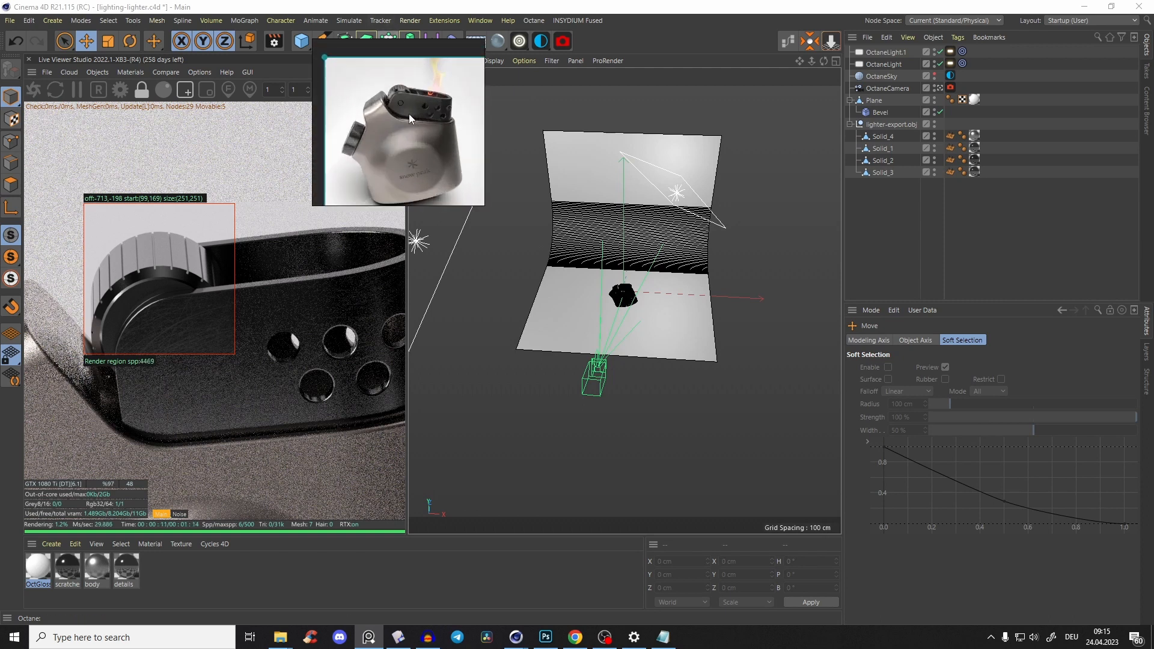
pyautogui.click(186, 91)
pyautogui.click(185, 91)
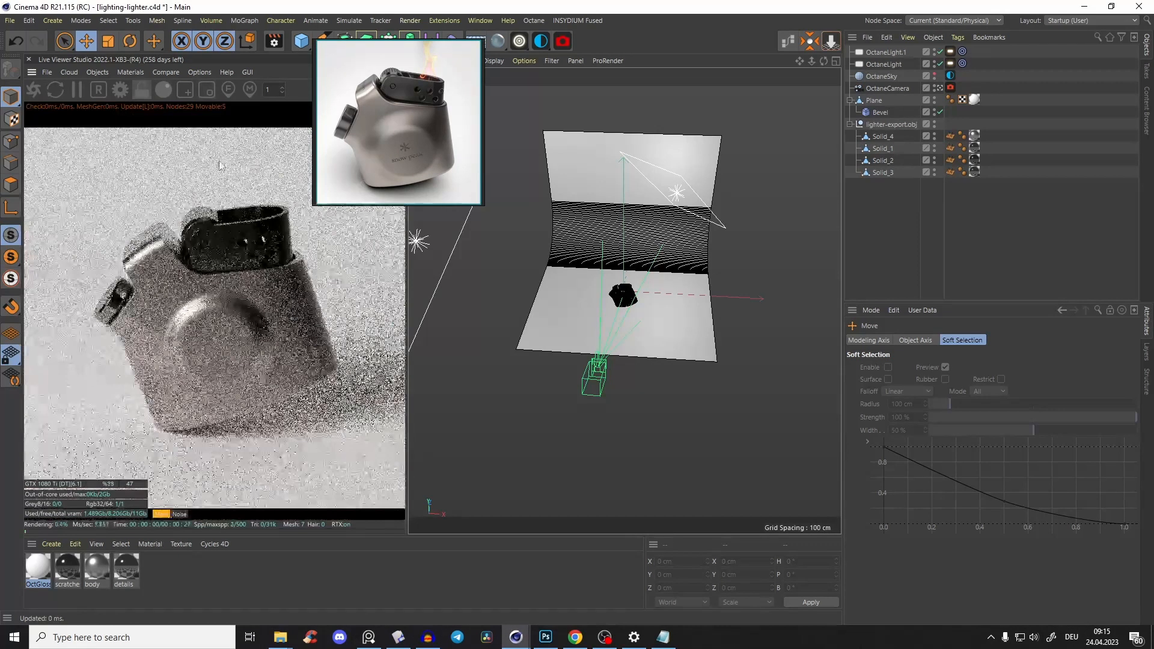
# Step: Duplicate OctaneLight.1 above the lighter at about X 20, Y 347, Z -19 cm and disable the other two area lights
pyautogui.click(679, 208)
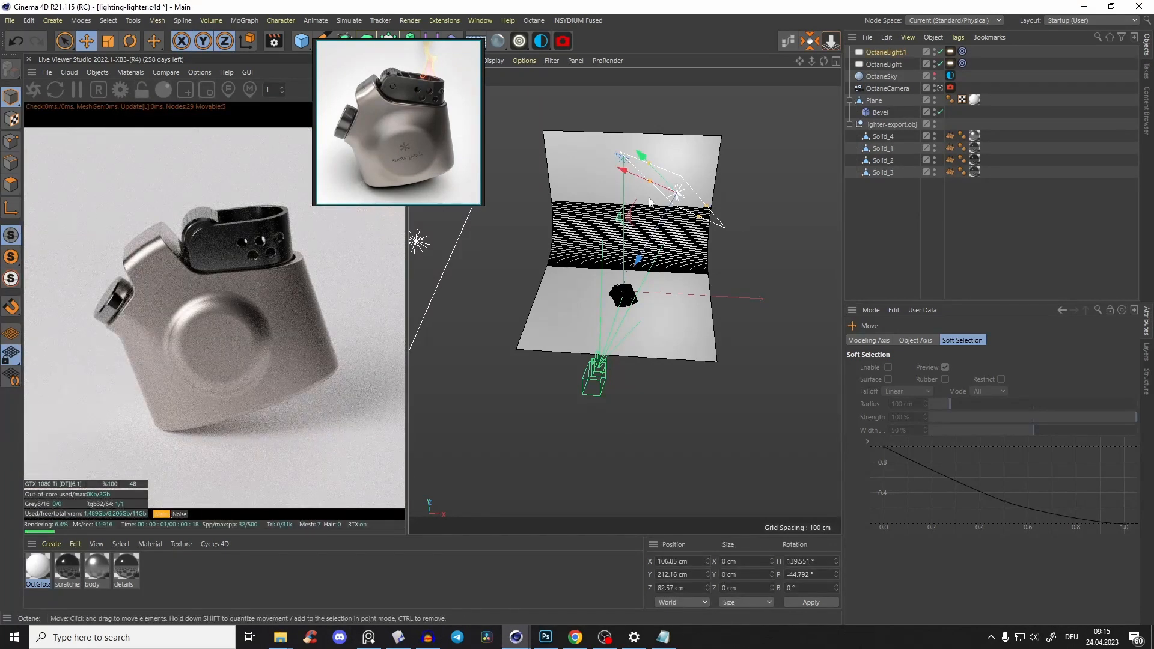
pyautogui.keyDown('alt'); pyautogui.moveTo(691, 218); pyautogui.dragTo(552, 202); pyautogui.keyUp('alt')
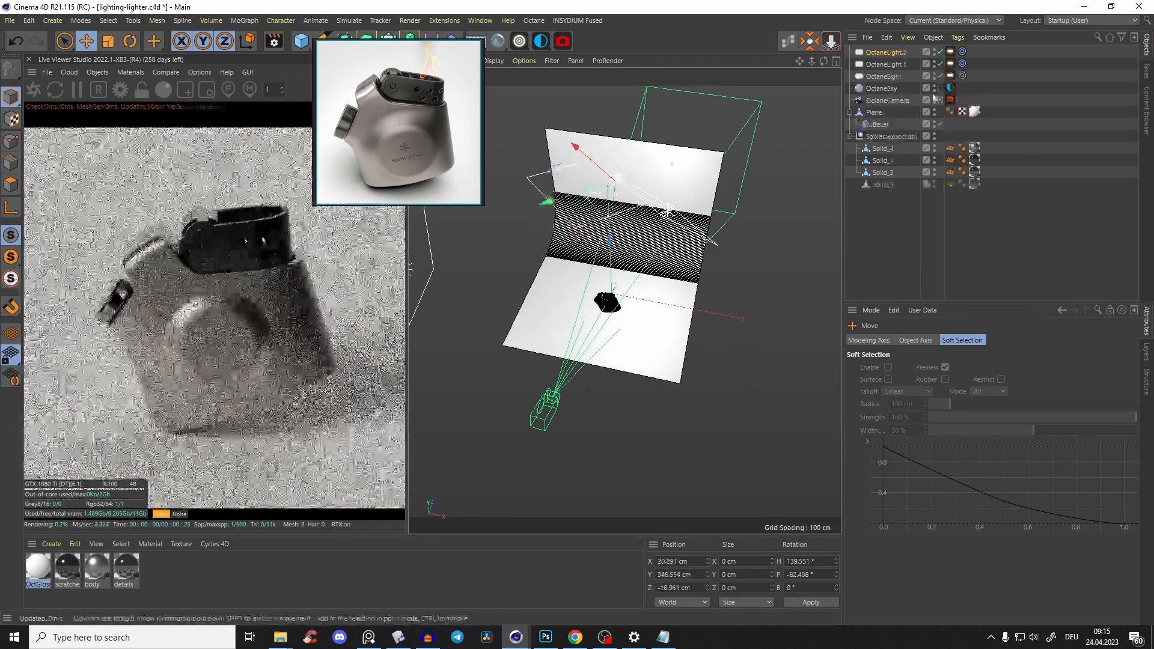
pyautogui.moveTo(940, 75); pyautogui.dragTo(941, 65)
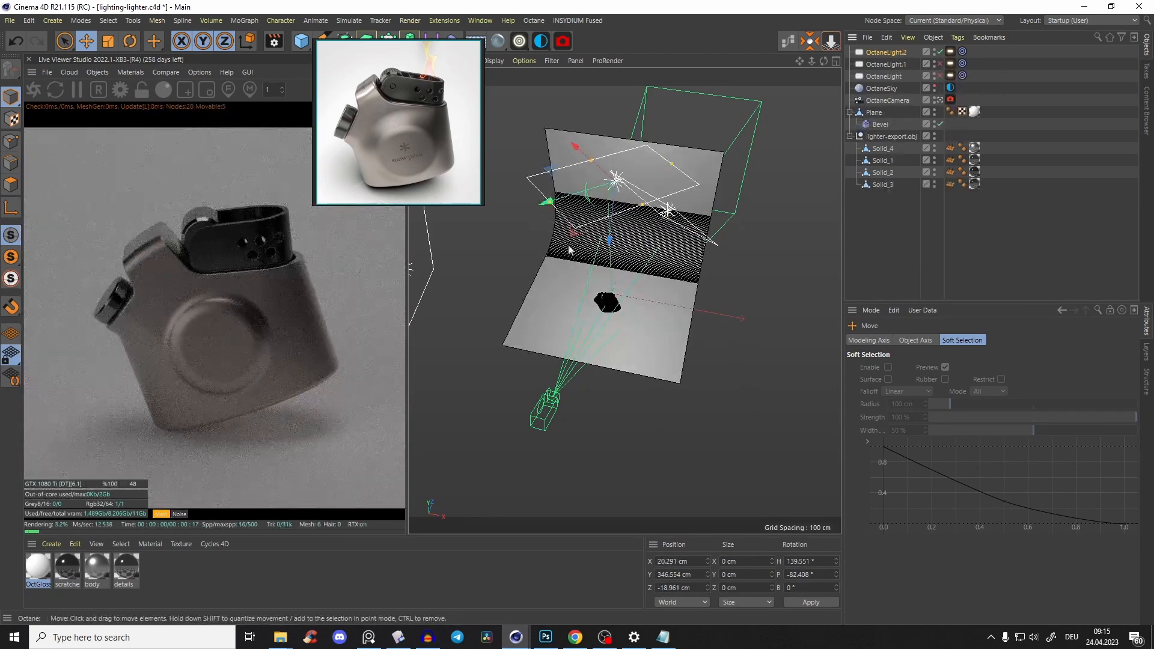
# Step: Shift the overhead area light to about X 15, Y 348, Z -25 cm and set its power to about 1.27
pyautogui.keyDown('alt'); pyautogui.moveTo(571, 251); pyautogui.dragTo(582, 239); pyautogui.keyUp('alt')
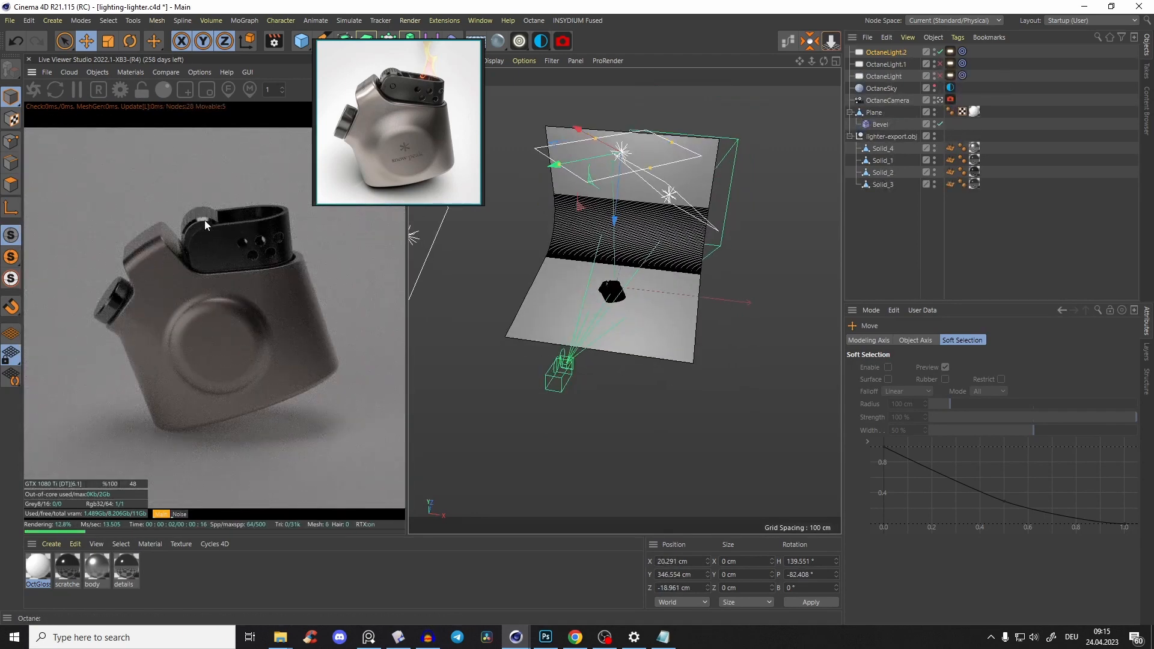
pyautogui.moveTo(625, 188); pyautogui.dragTo(666, 182)
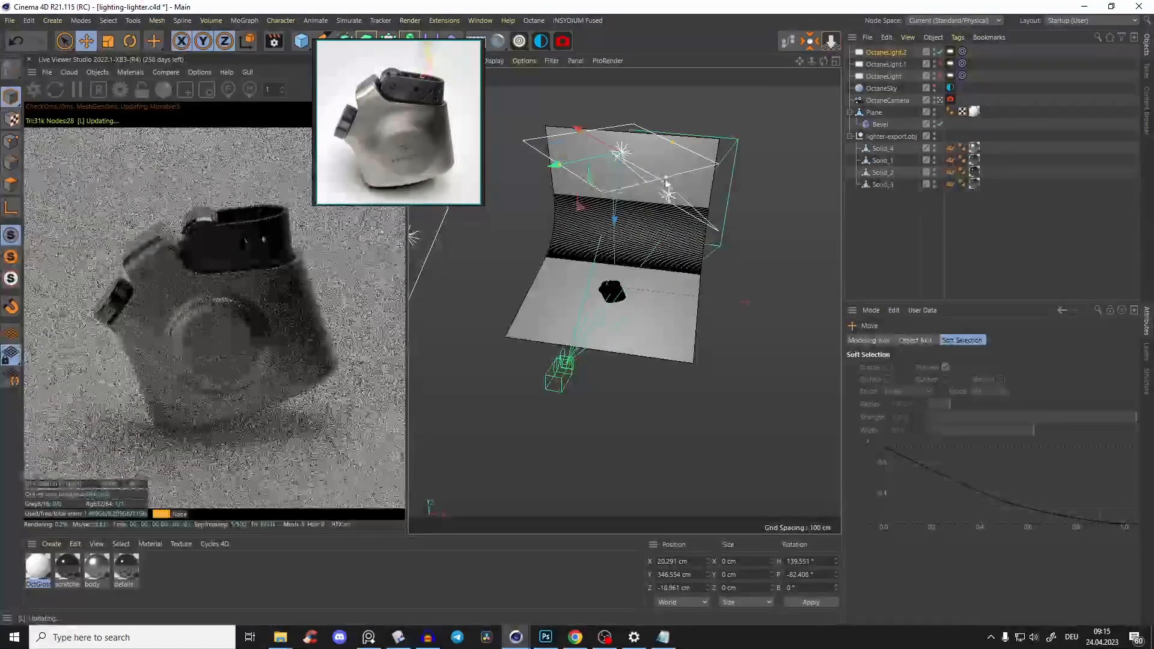
pyautogui.moveTo(591, 158); pyautogui.dragTo(588, 161)
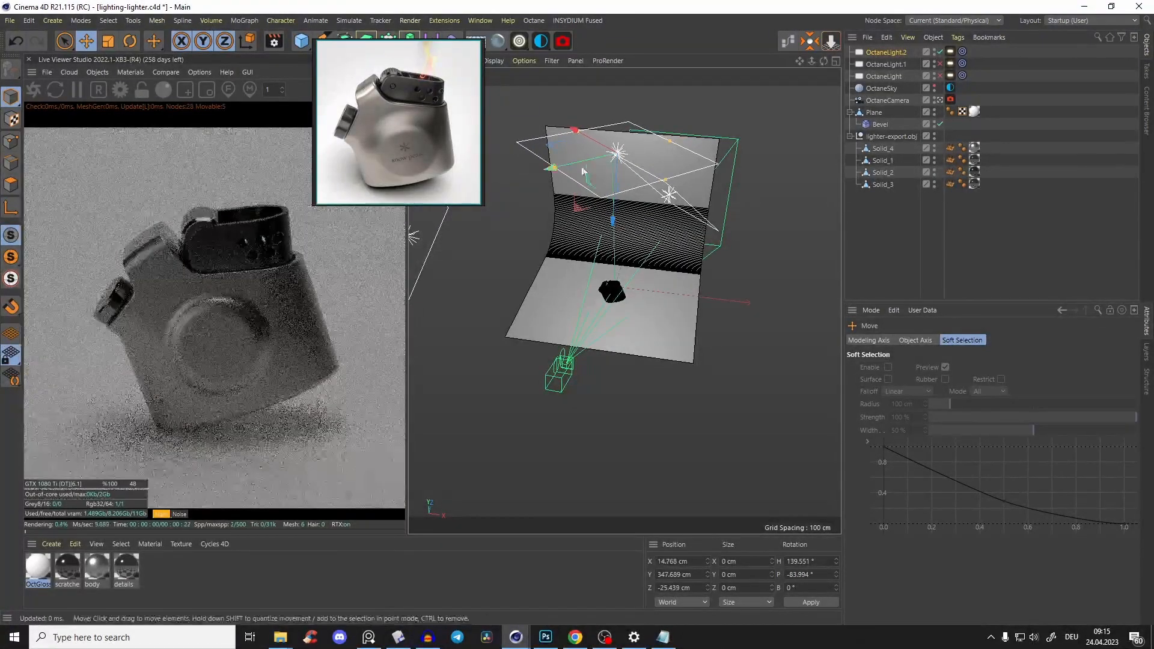
pyautogui.click(950, 52)
pyautogui.moveTo(1056, 366); pyautogui.dragTo(1049, 371)
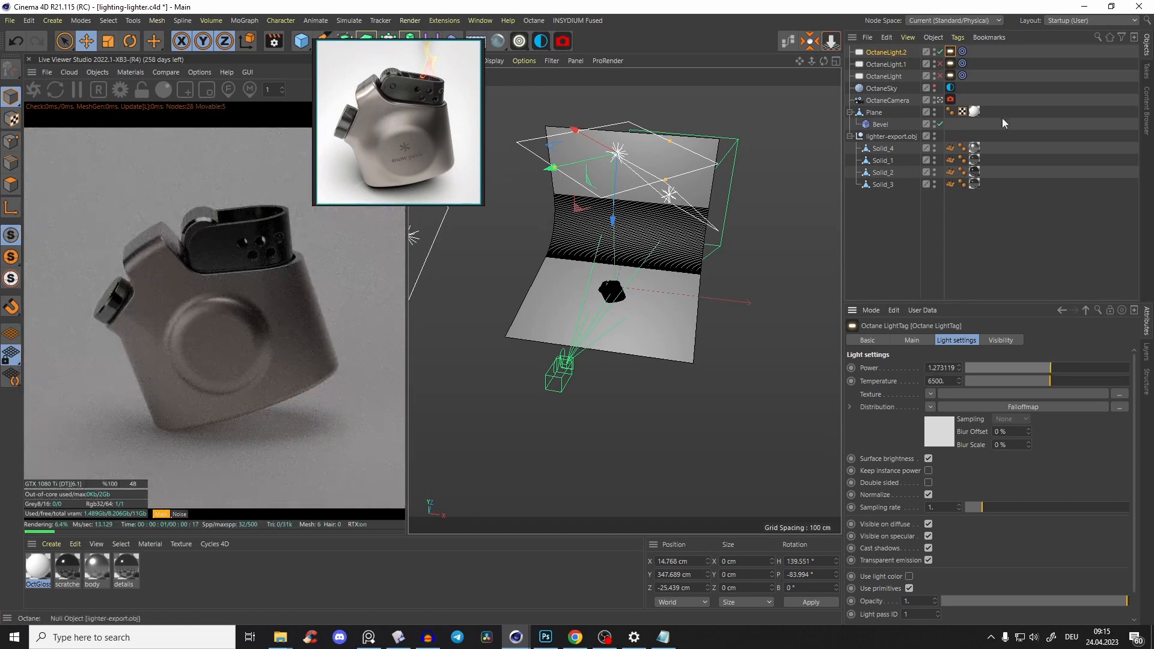
# Step: Compare the render with the overhead light off and on, re-enable the other two area lights, and save the scene
pyautogui.click(939, 52)
pyautogui.click(939, 53)
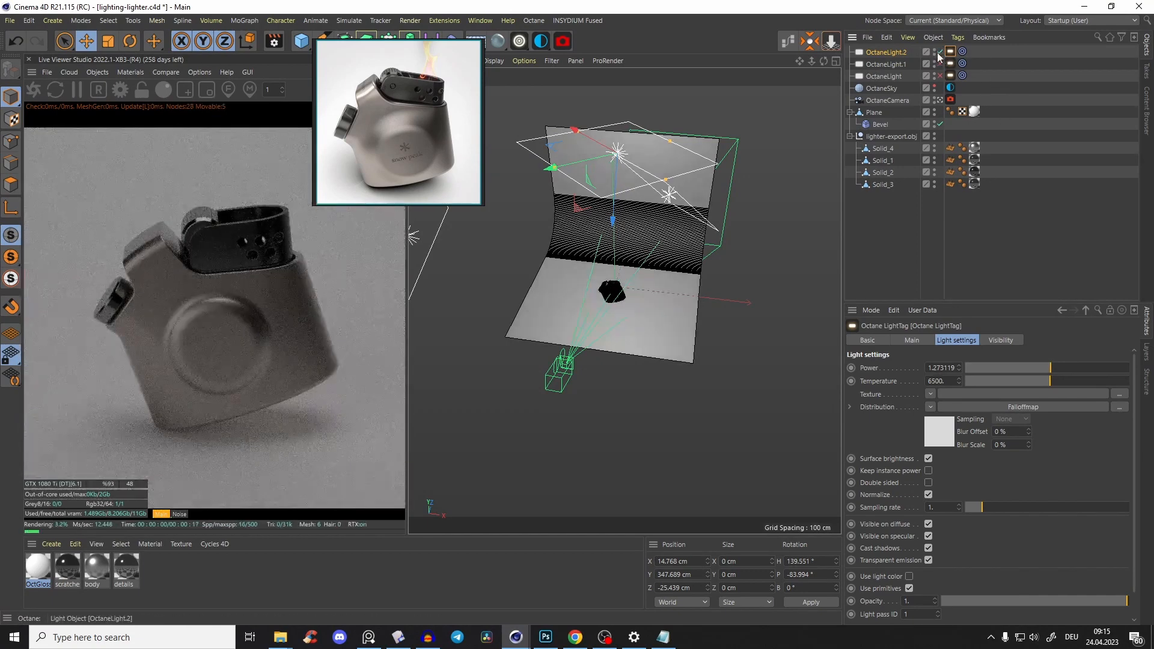
pyautogui.click(940, 75)
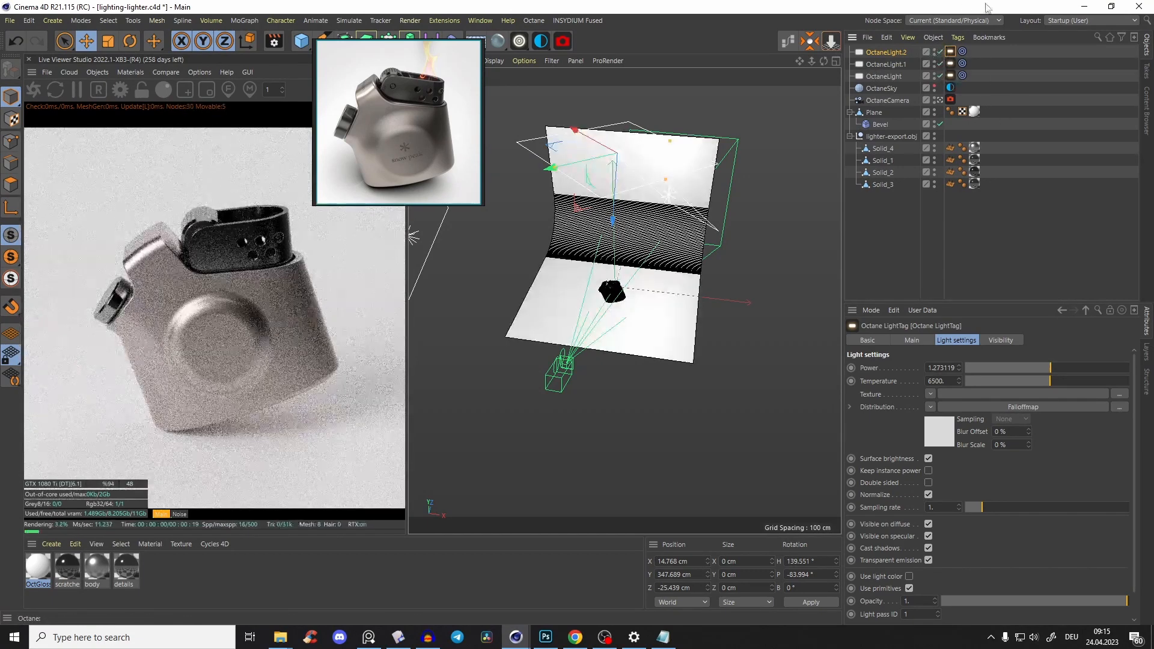
pyautogui.hotkey('ctrl', 's')
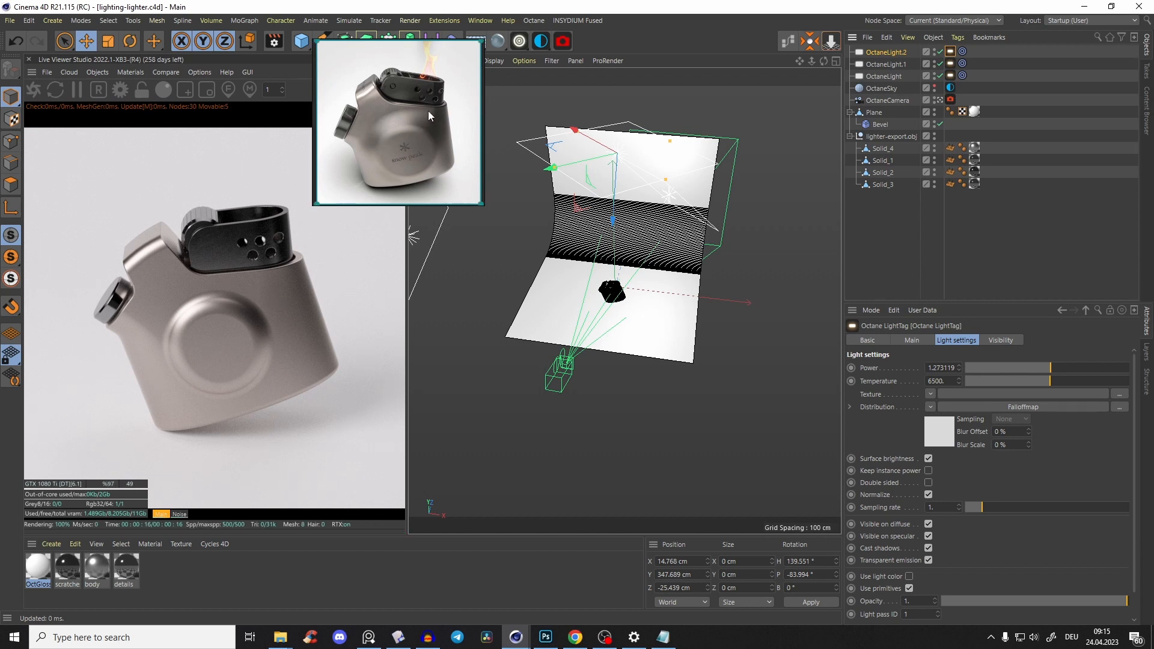
# Step: Examine the arrangement of the area lights, backdrop and camera around the lighter from several angles
pyautogui.scroll(8, 610, 295)
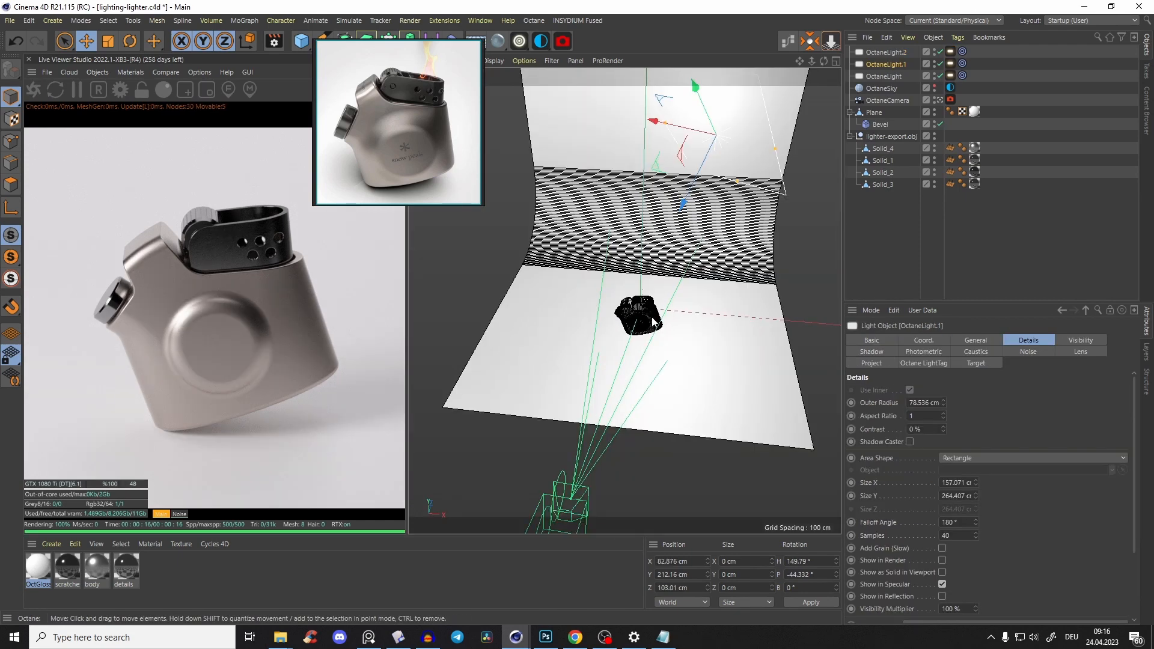
pyautogui.keyDown('alt'); pyautogui.moveTo(652, 321); pyautogui.dragTo(623, 535); pyautogui.keyUp('alt')
pyautogui.scroll(4, 615, 298)
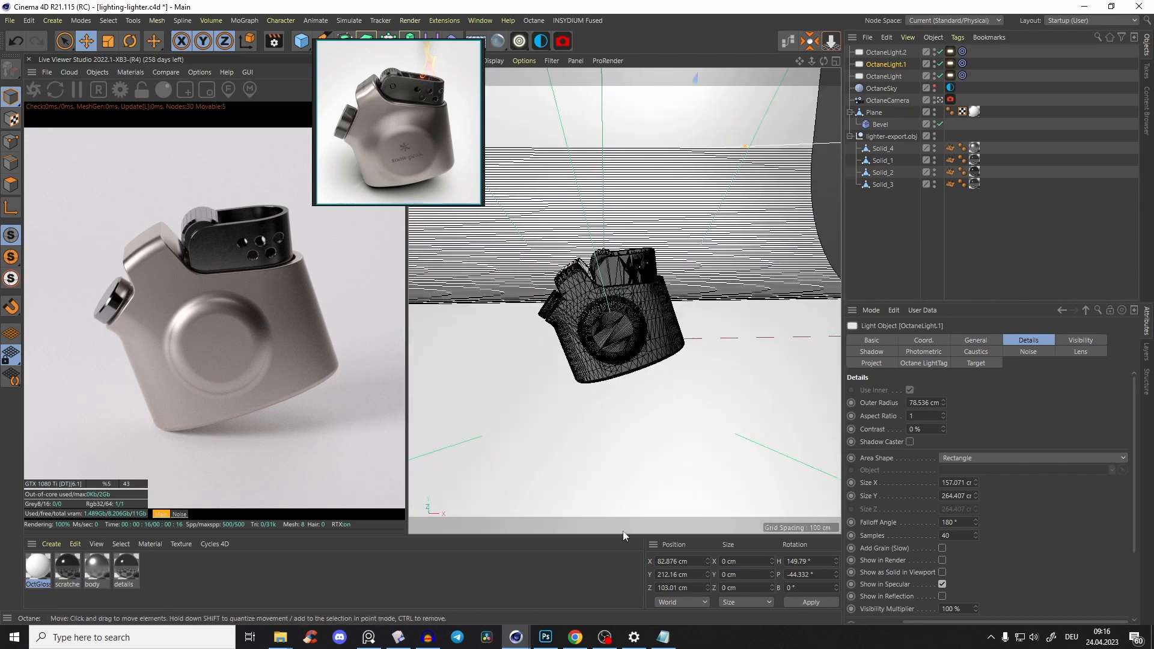
pyautogui.click(606, 637)
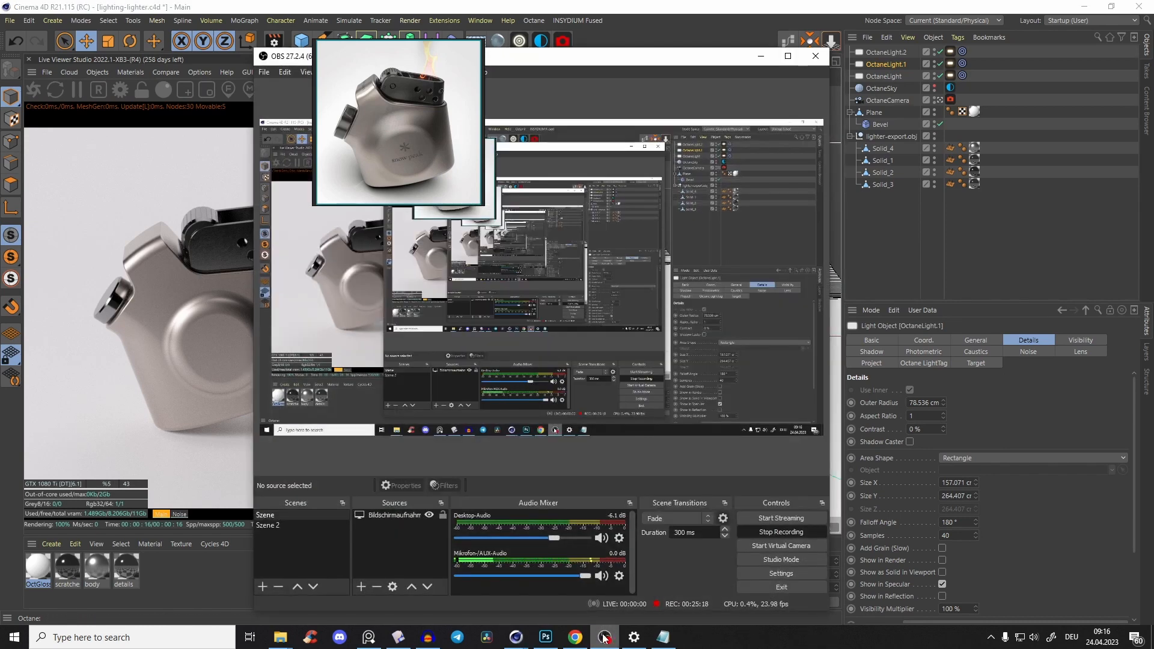
pyautogui.click(605, 642)
pyautogui.keyDown('alt'); pyautogui.moveTo(625, 301); pyautogui.dragTo(567, 240); pyautogui.keyUp('alt')
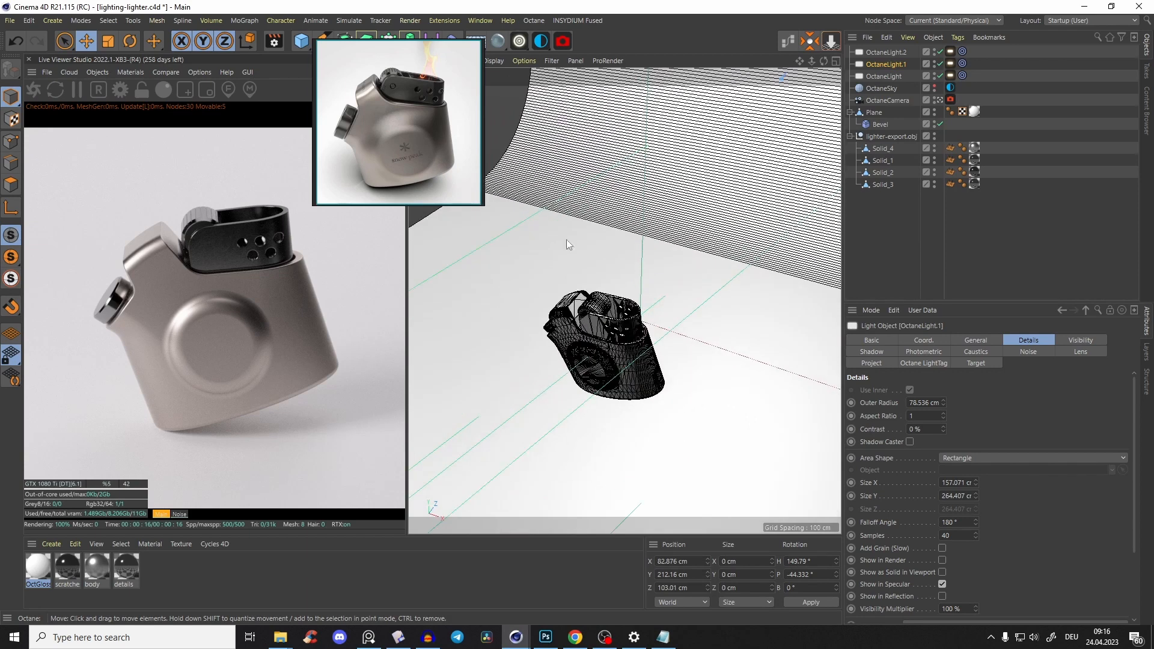
pyautogui.scroll(-7, 616, 285)
pyautogui.scroll(3, 611, 293)
pyautogui.scroll(6, 611, 294)
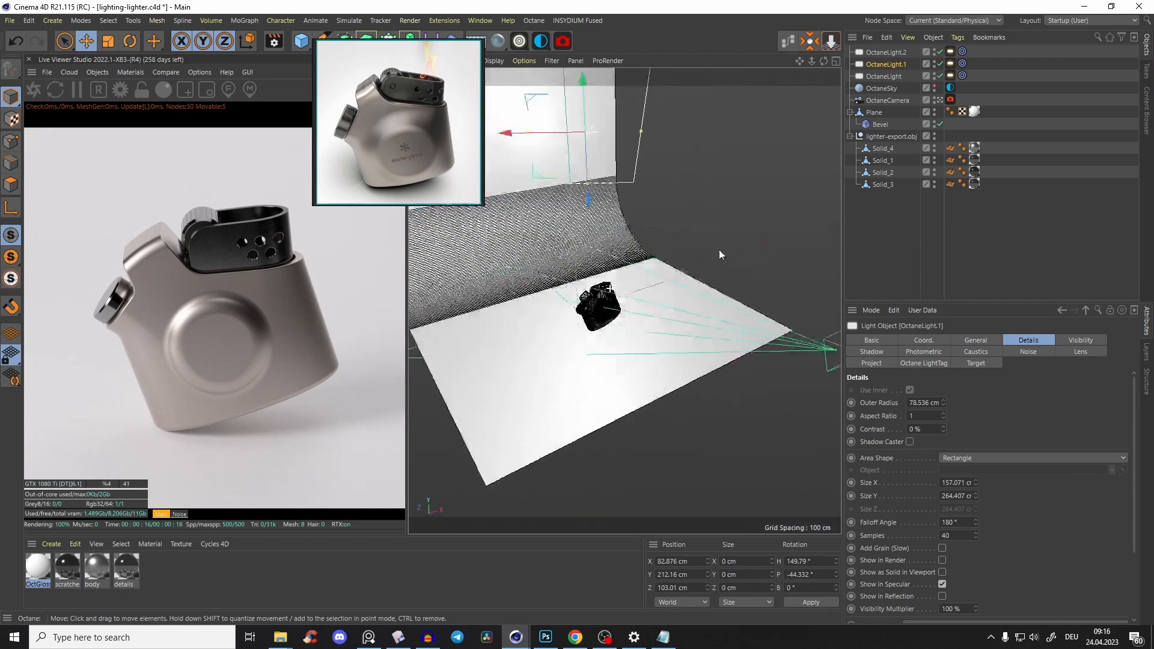
pyautogui.scroll(-8, 584, 309)
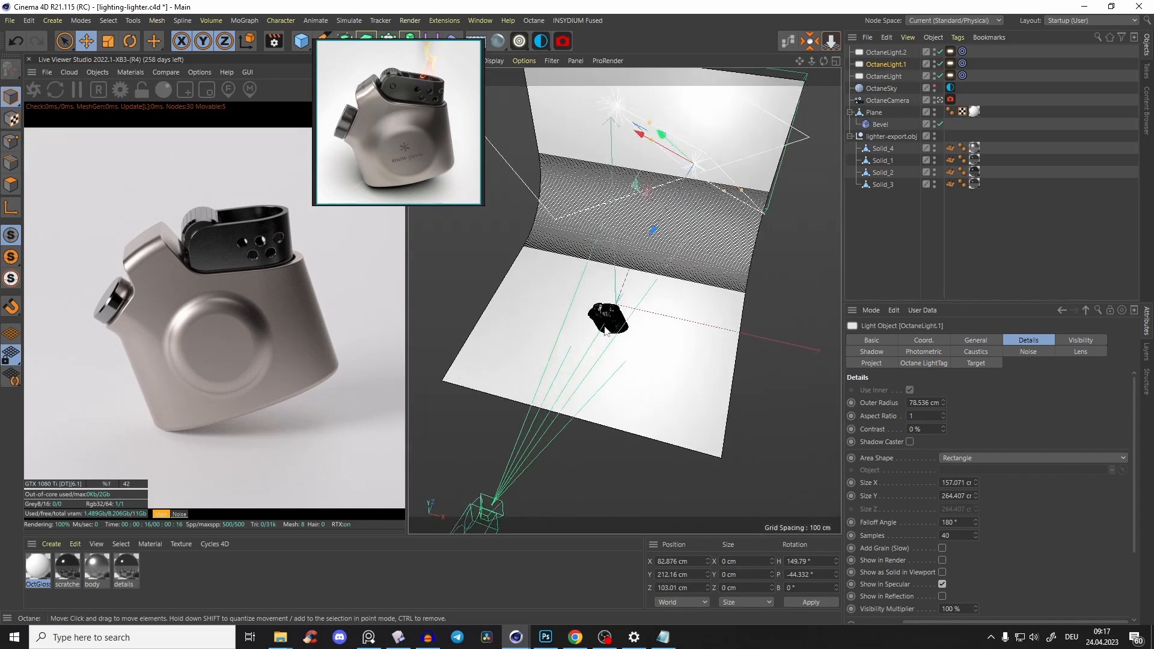
pyautogui.keyDown('alt'); pyautogui.moveTo(584, 309); pyautogui.dragTo(634, 226); pyautogui.keyUp('alt')
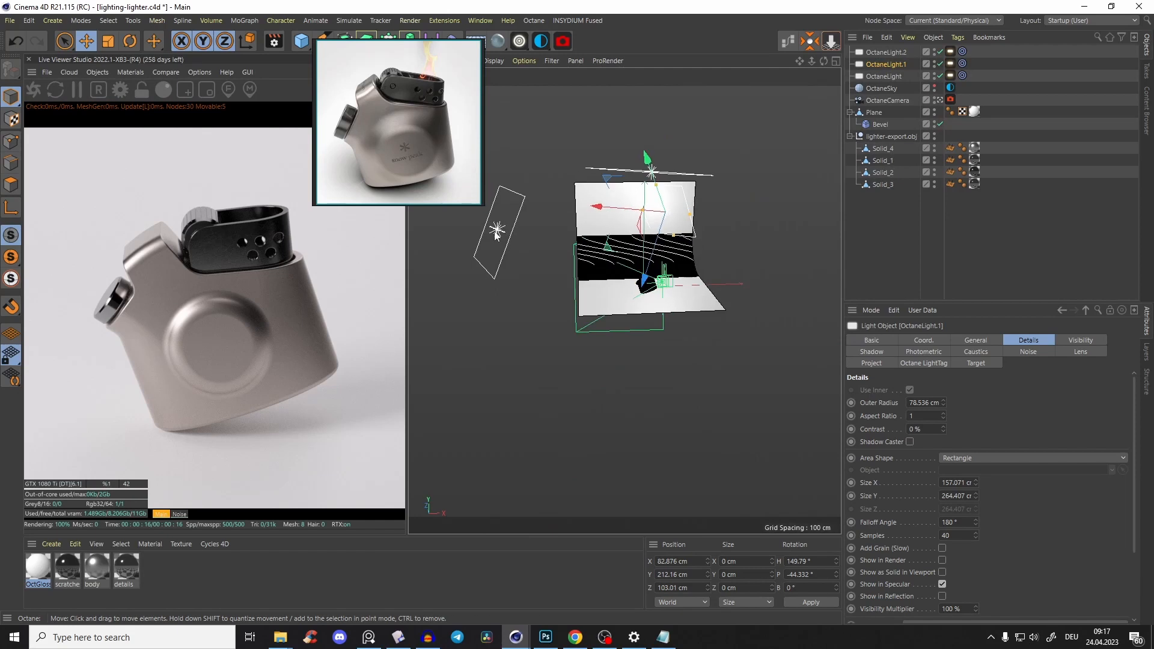
pyautogui.keyDown('alt'); pyautogui.moveTo(497, 234); pyautogui.dragTo(639, 305); pyautogui.keyUp('alt')
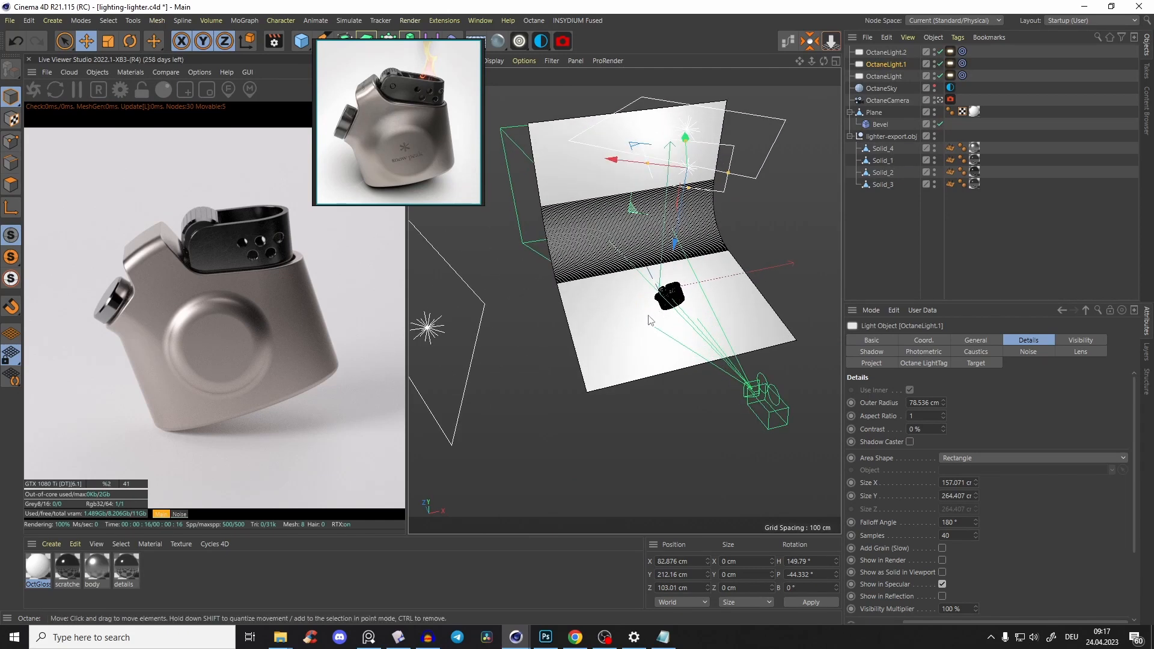
pyautogui.keyDown('alt'); pyautogui.moveTo(664, 206); pyautogui.dragTo(578, 331); pyautogui.keyUp('alt')
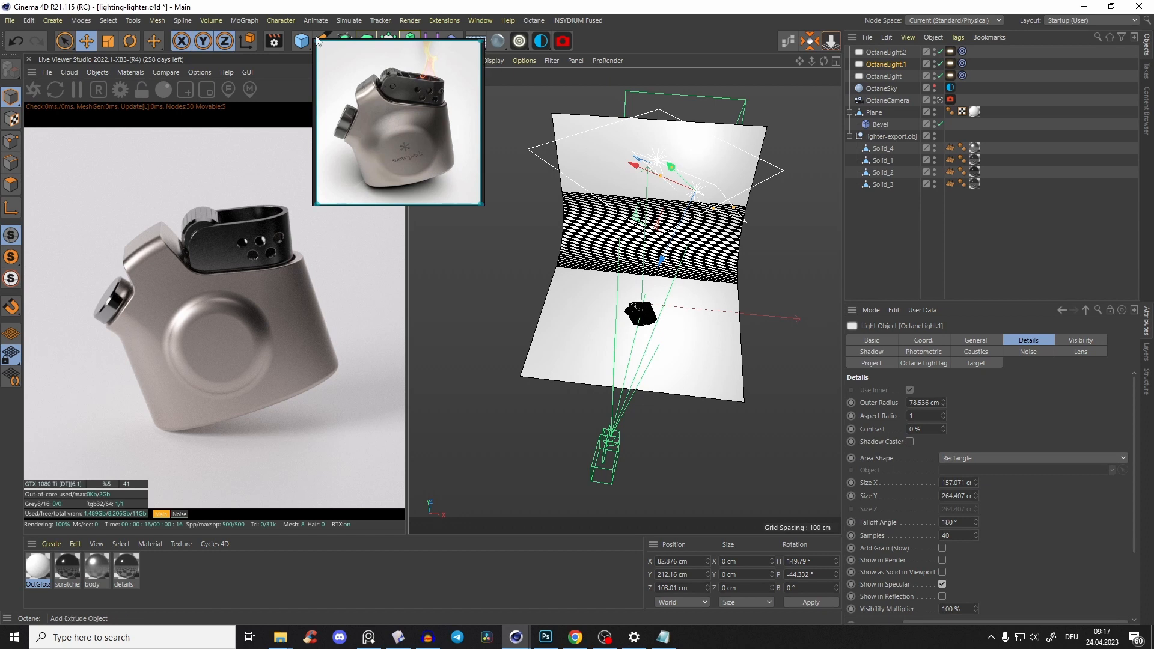
# Step: Compare the lit lighter render with the reference image
pyautogui.hotkey('ctrl', 'b')
pyautogui.moveTo(560, 77); pyautogui.dragTo(426, 217)
pyautogui.click(755, 211)
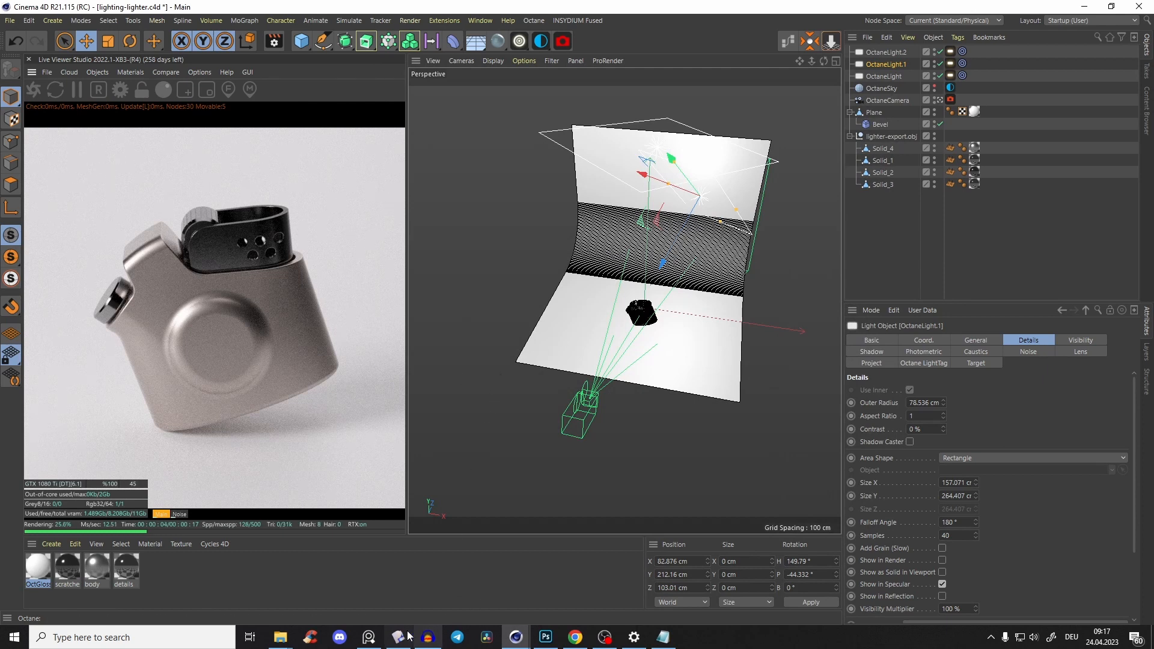
pyautogui.click(368, 637)
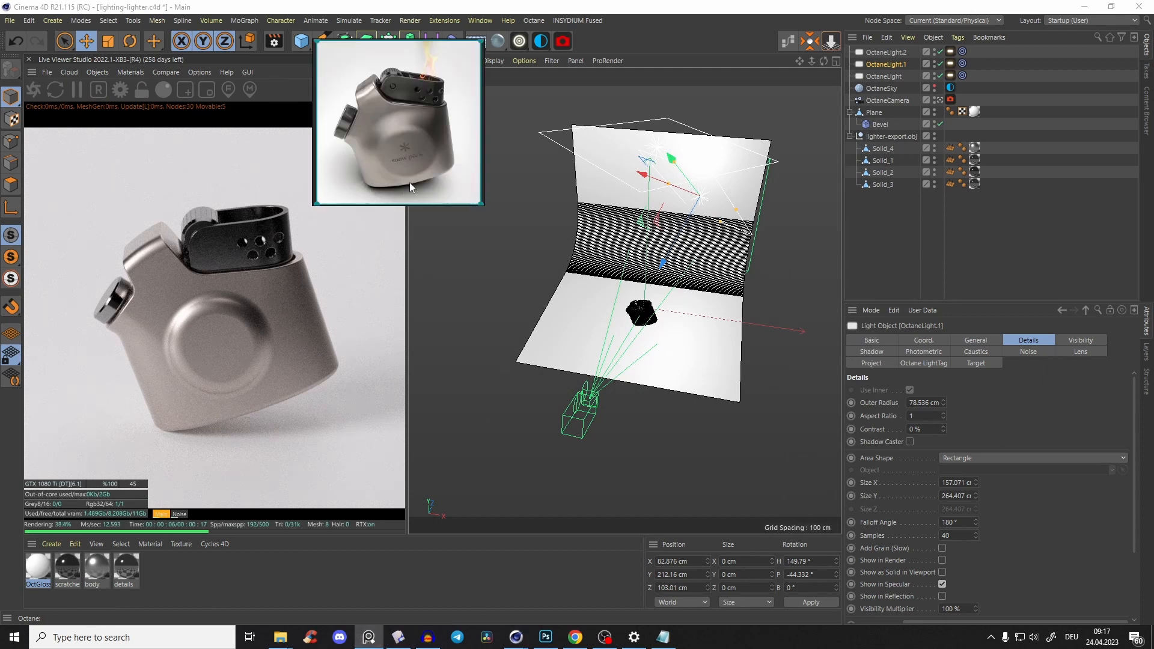
pyautogui.click(369, 637)
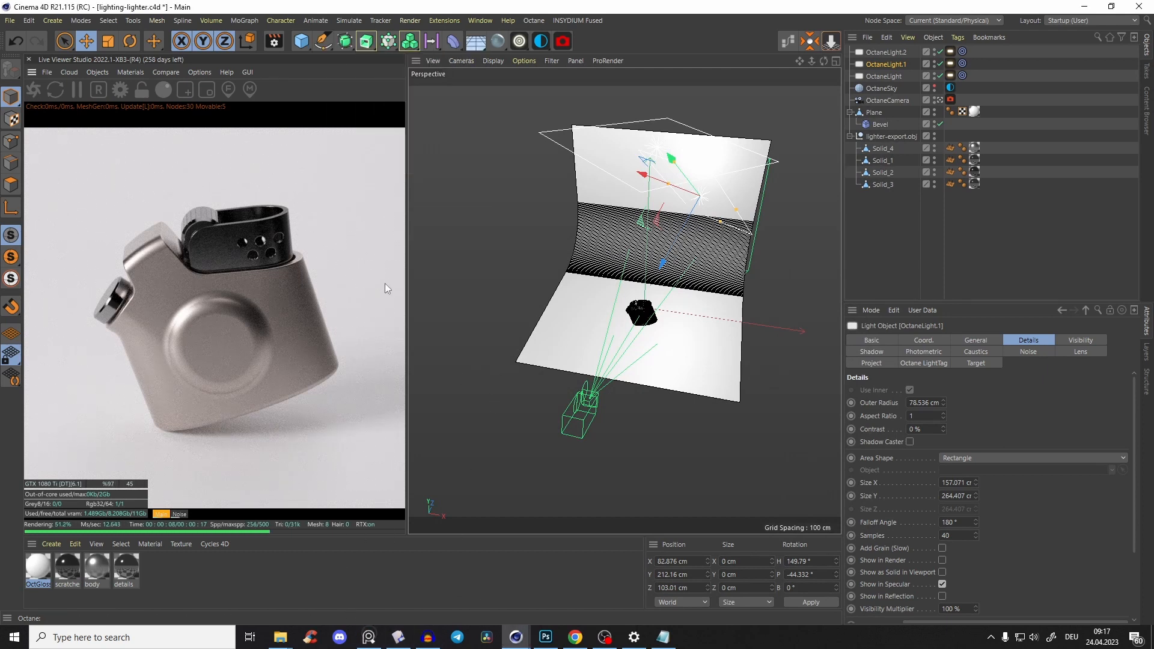
# Step: Enable the render AOV group and set the Octane renderer's color space to Linear sRGB
pyautogui.click(276, 44)
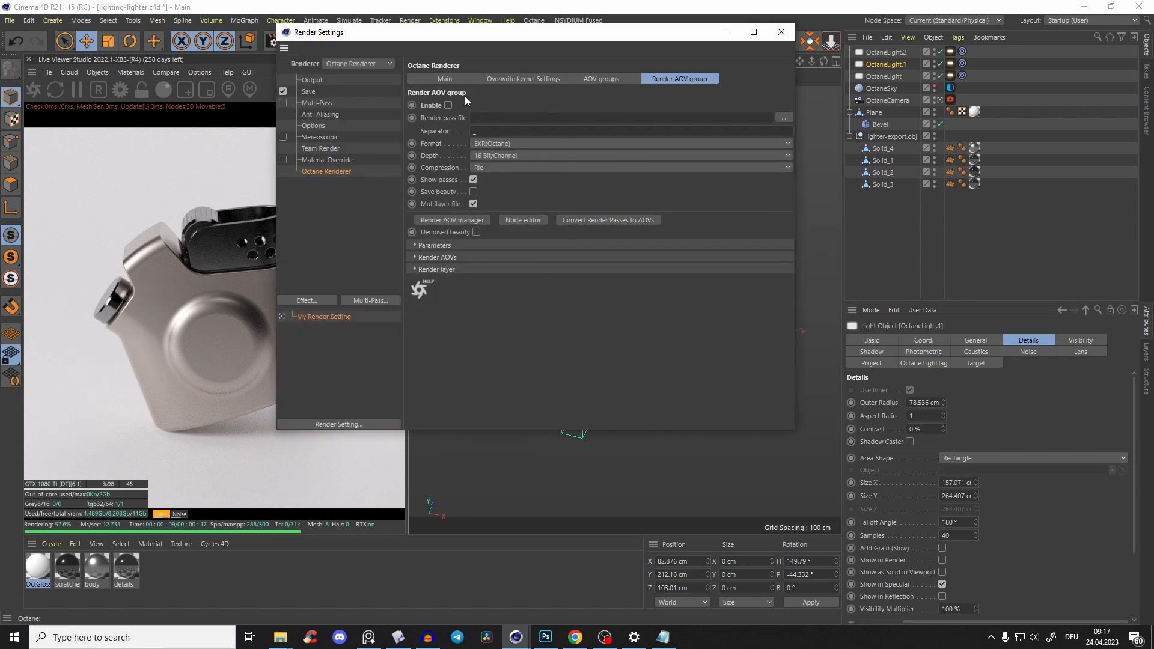
pyautogui.moveTo(526, 34); pyautogui.dragTo(598, 64)
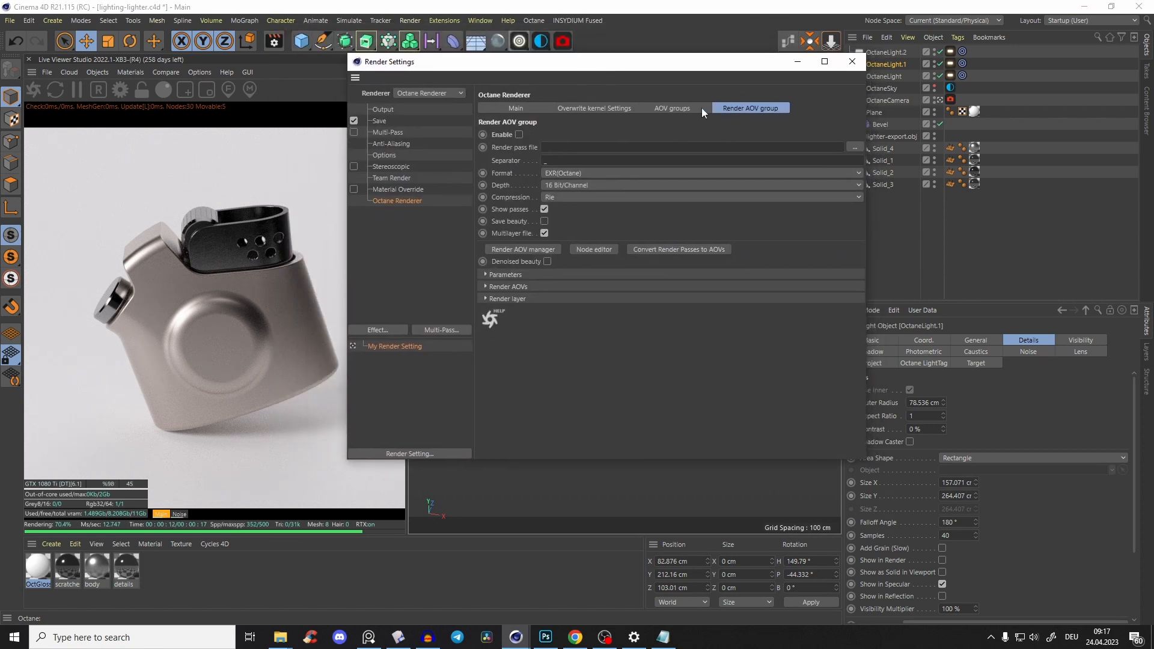
pyautogui.click(518, 135)
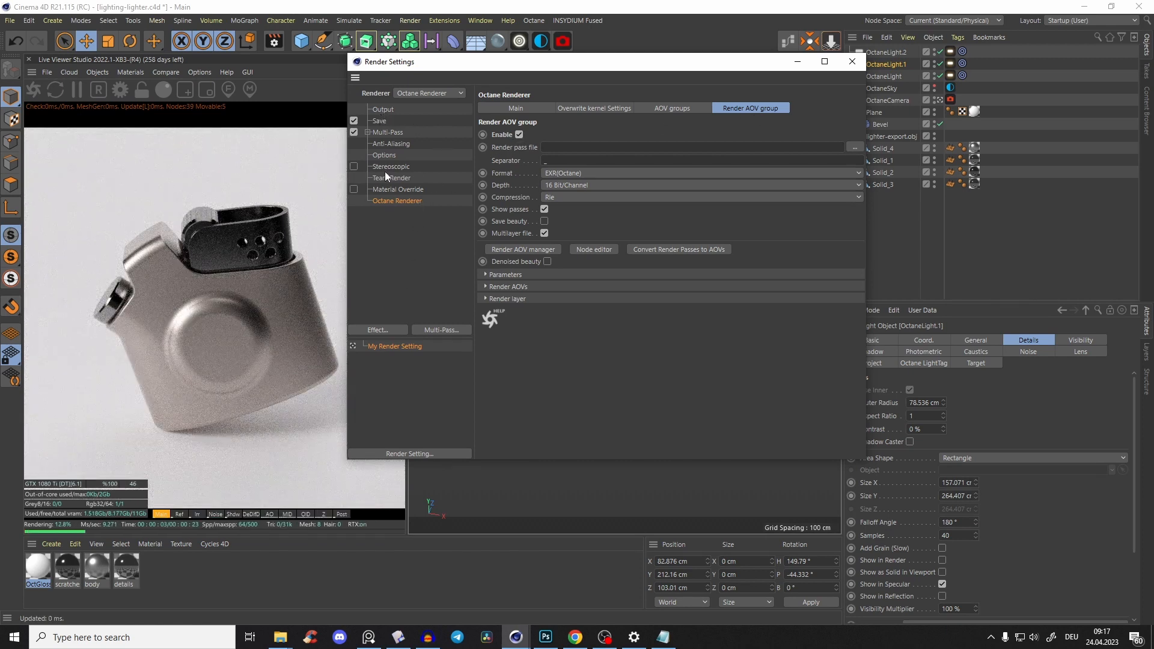
pyautogui.click(523, 111)
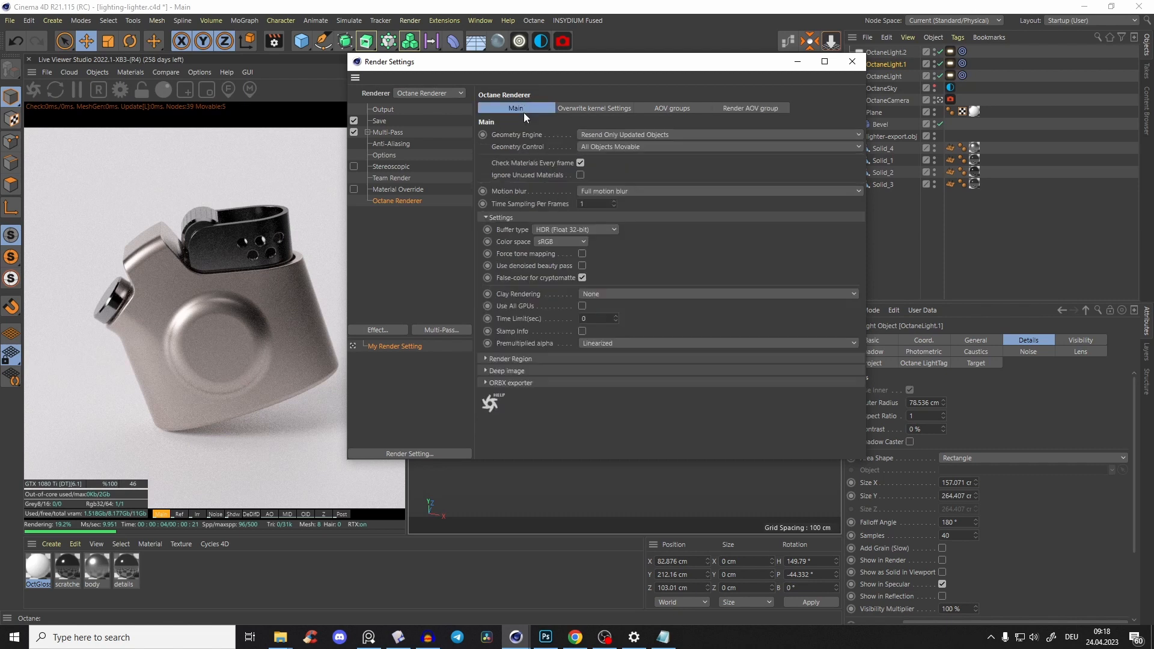
pyautogui.click(561, 242)
pyautogui.click(555, 267)
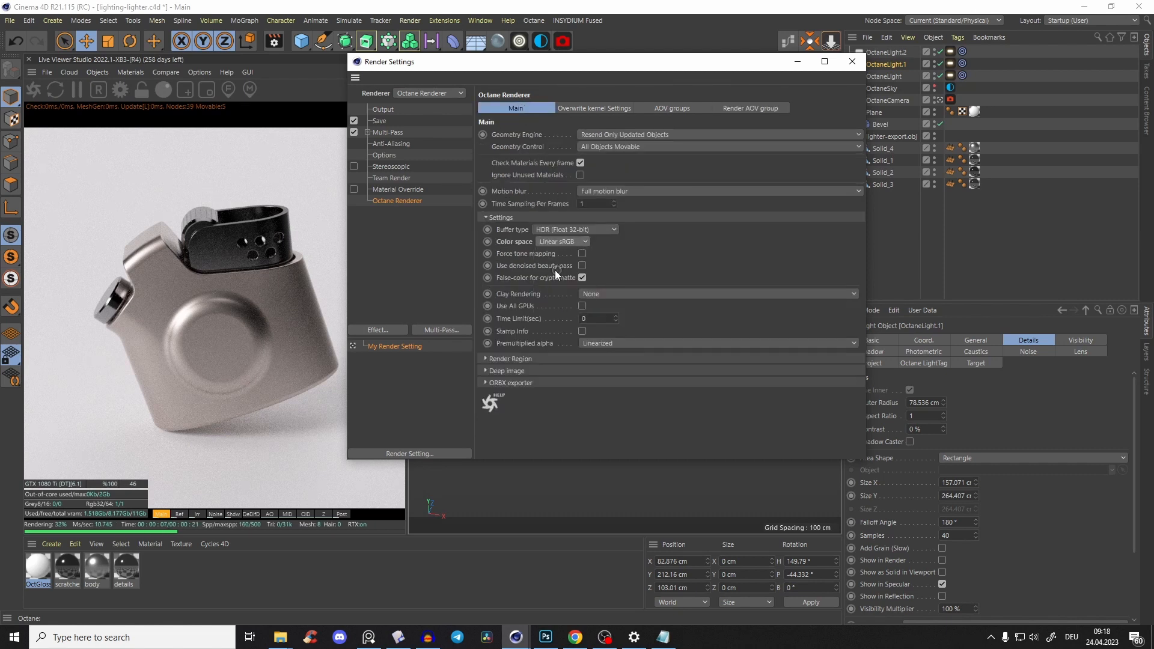
# Step: Keep the render AOV format at EXR(Octane) and set its depth to 32 Bit/Channel
pyautogui.click(740, 109)
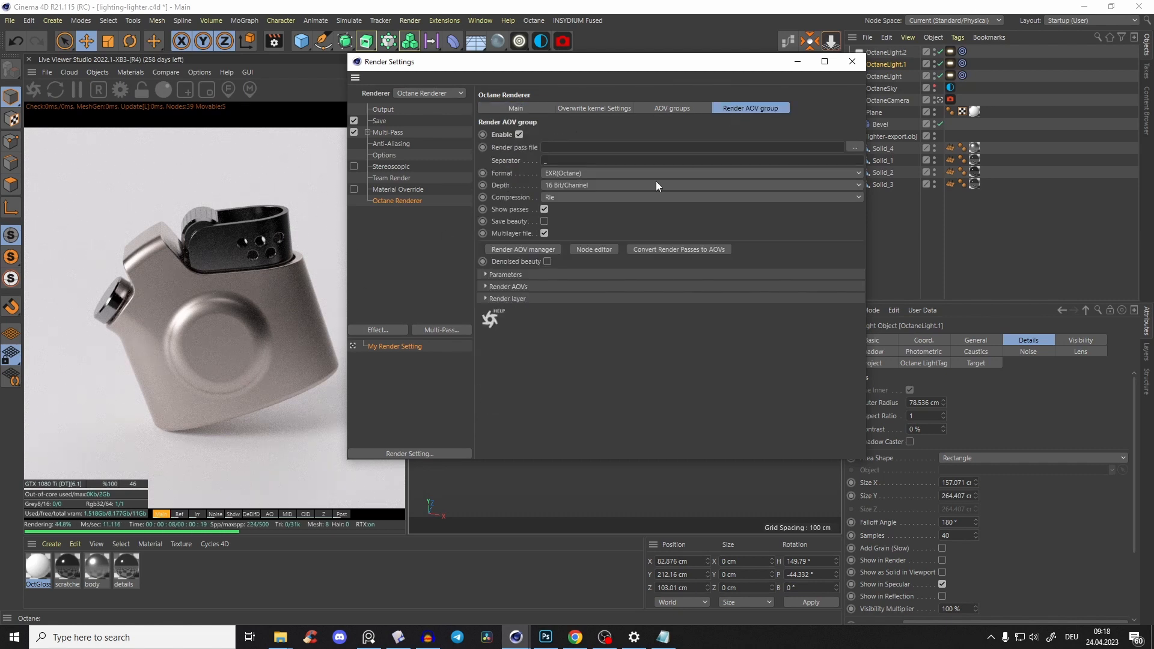
pyautogui.click(552, 174)
pyautogui.click(565, 276)
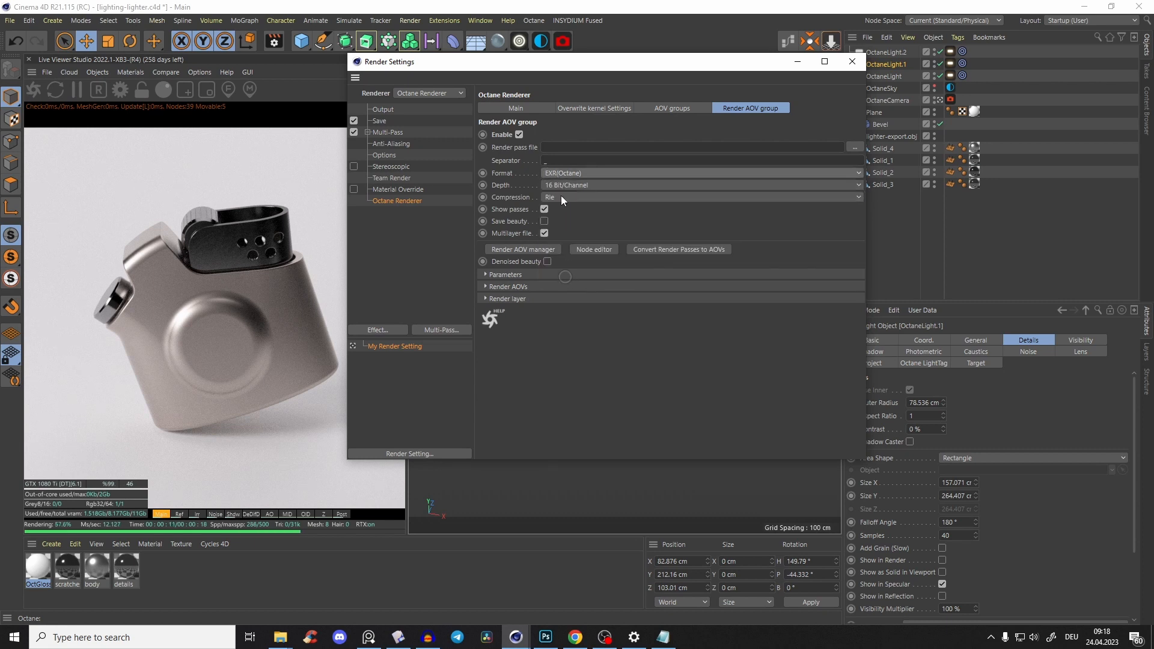
pyautogui.click(560, 188)
pyautogui.click(558, 210)
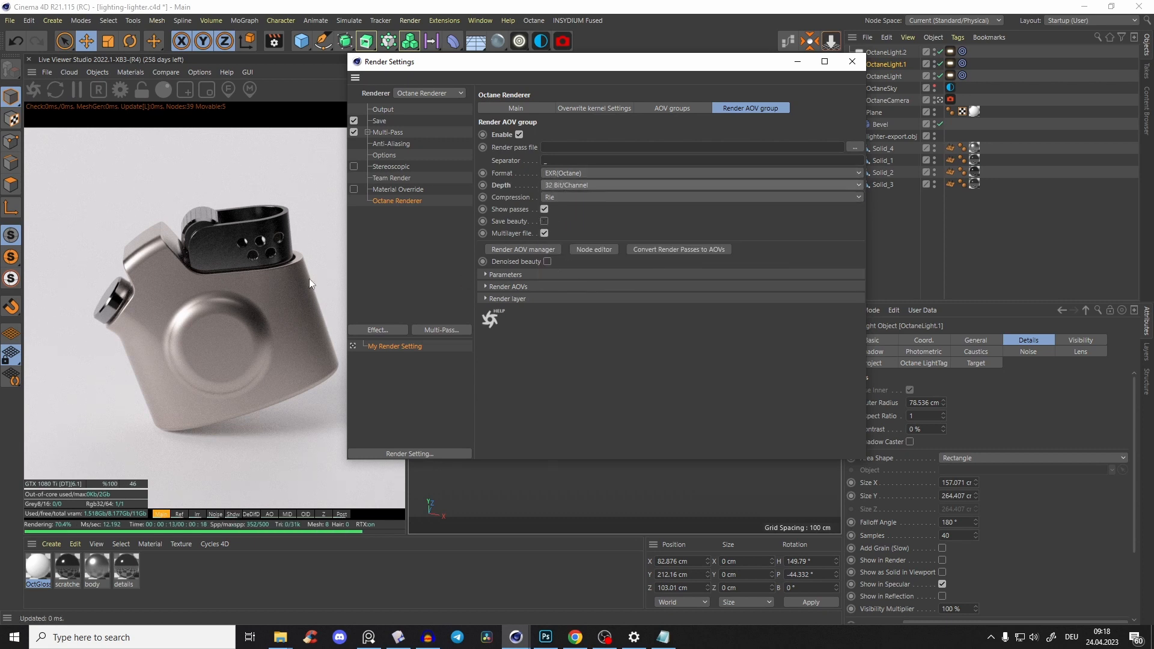
# Step: Remove all preset passes, from Irradiance to Z-depth, in the Render AOV Manager
pyautogui.click(514, 249)
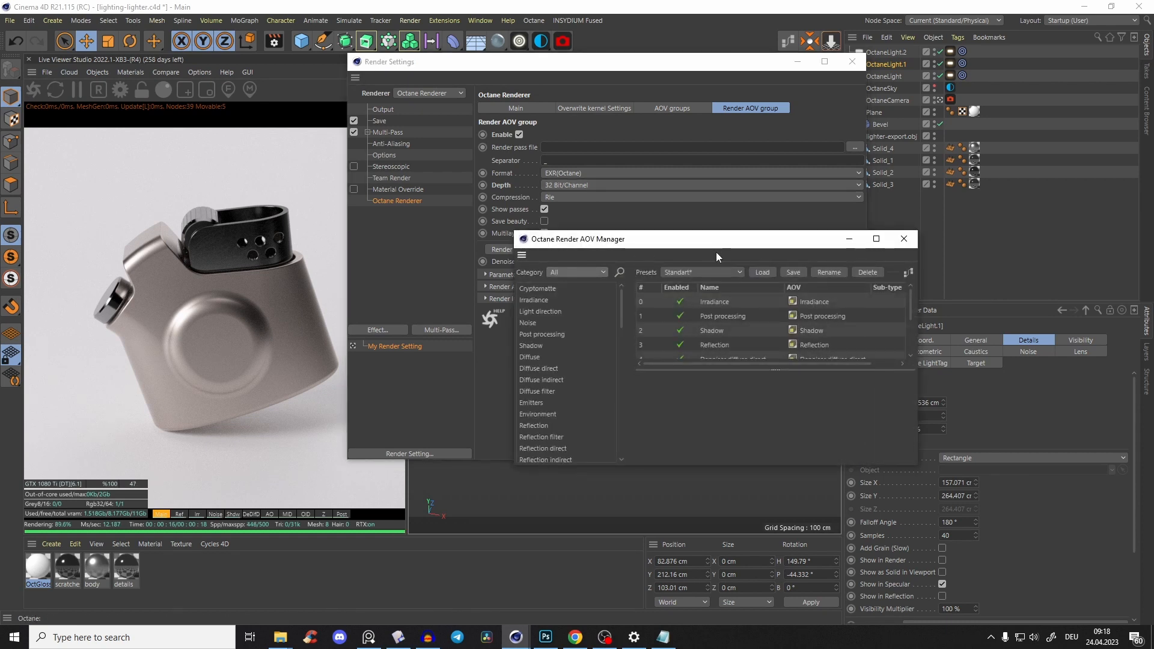
pyautogui.moveTo(716, 251); pyautogui.dragTo(718, 82)
pyautogui.click(713, 143)
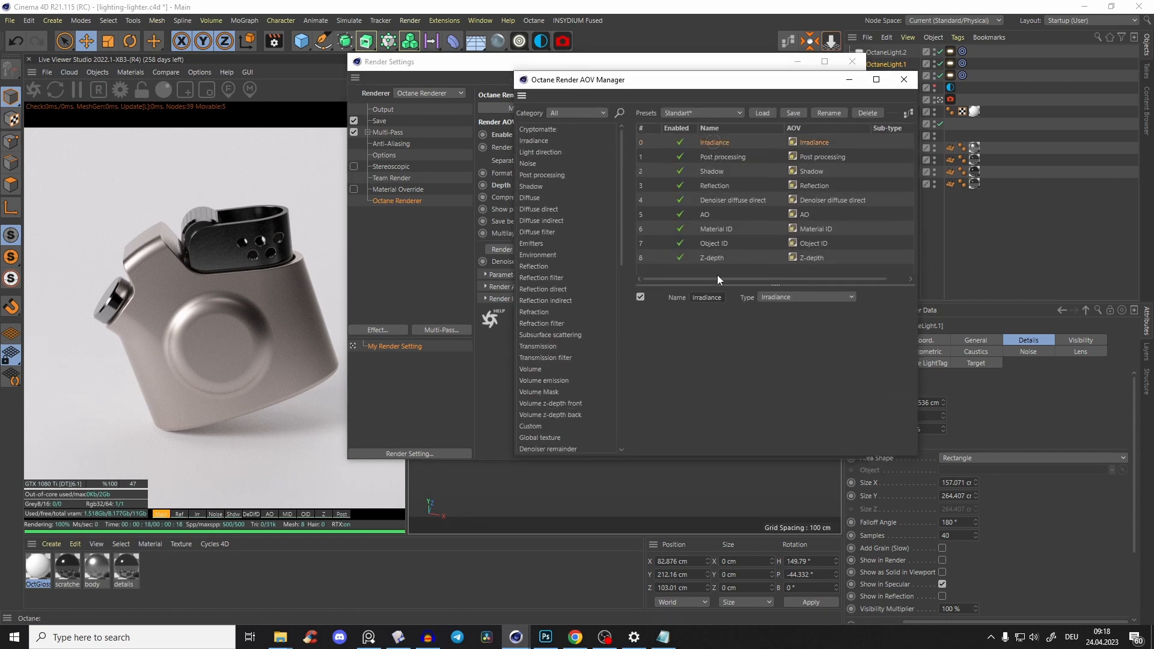
pyautogui.keyDown('shift'); pyautogui.click(713, 257); pyautogui.keyUp('shift')
pyautogui.press('Delete')
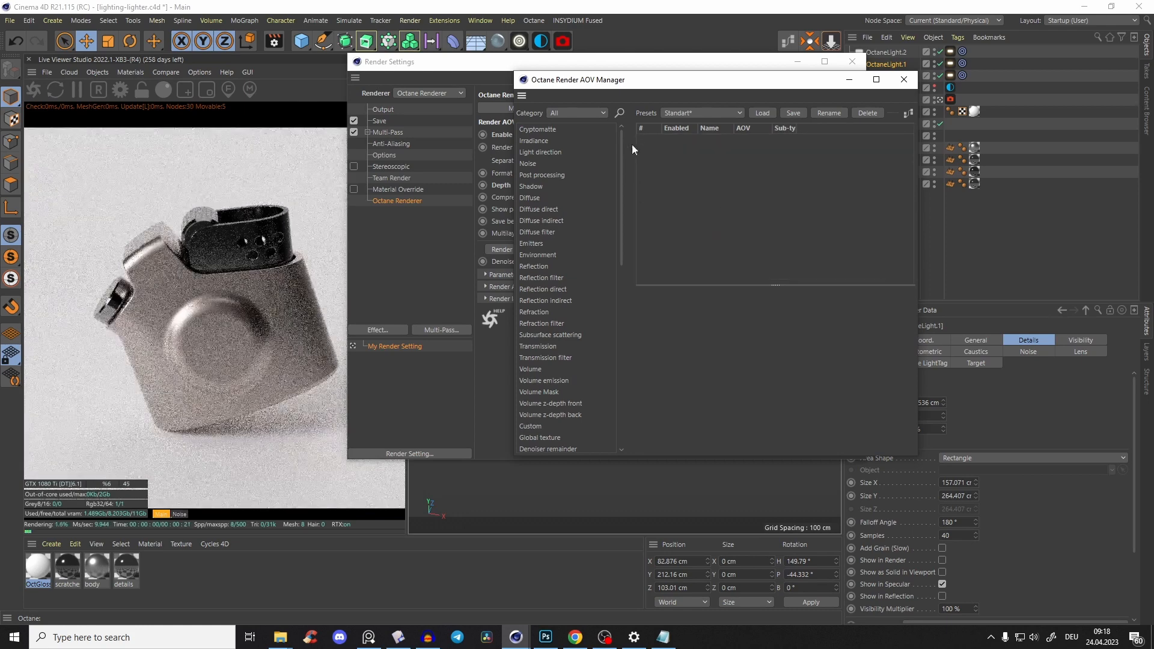
# Step: Add Cryptomatte and Shadow AOVs and preview each pass in the live render
pyautogui.doubleClick(541, 128)
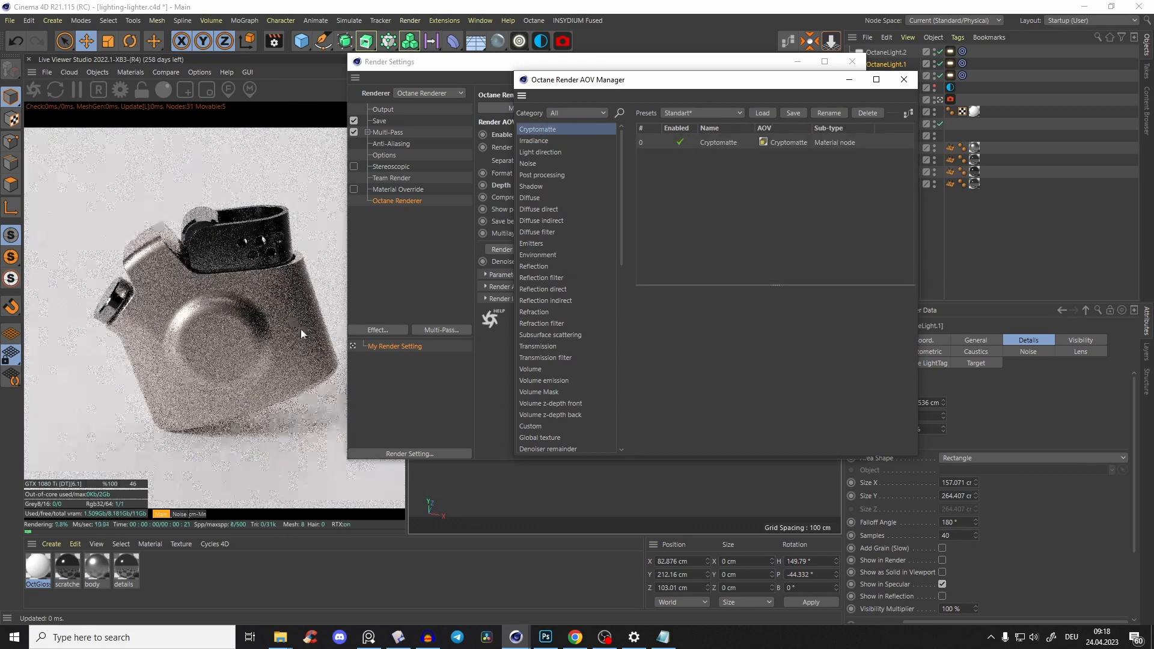
pyautogui.click(196, 516)
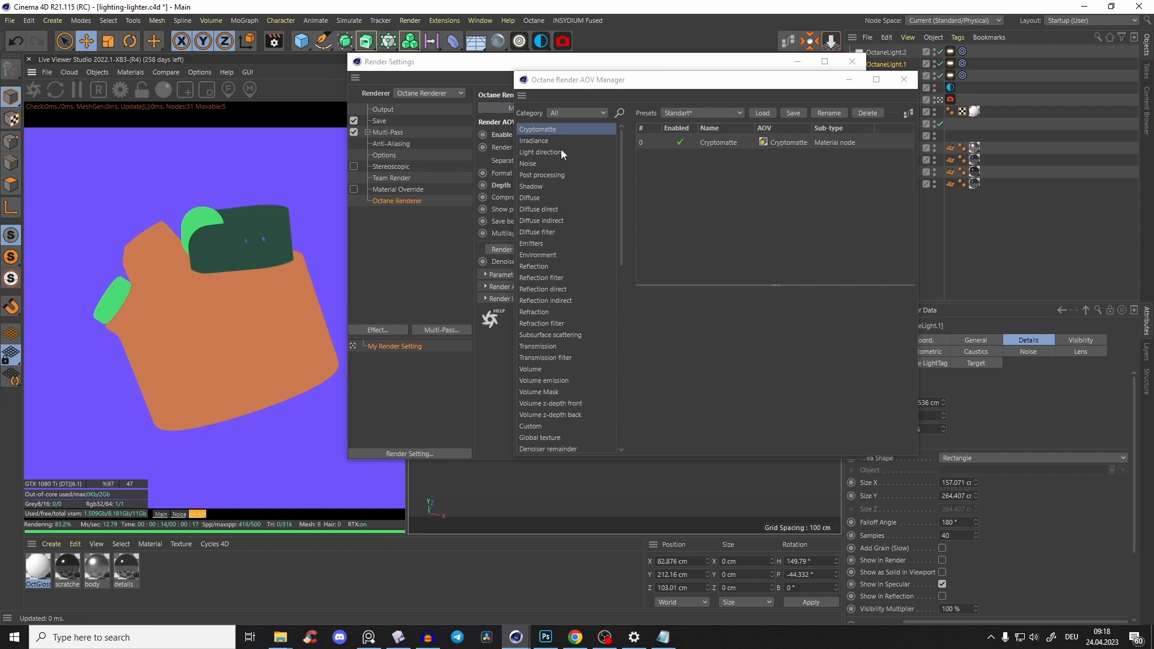
pyautogui.doubleClick(540, 188)
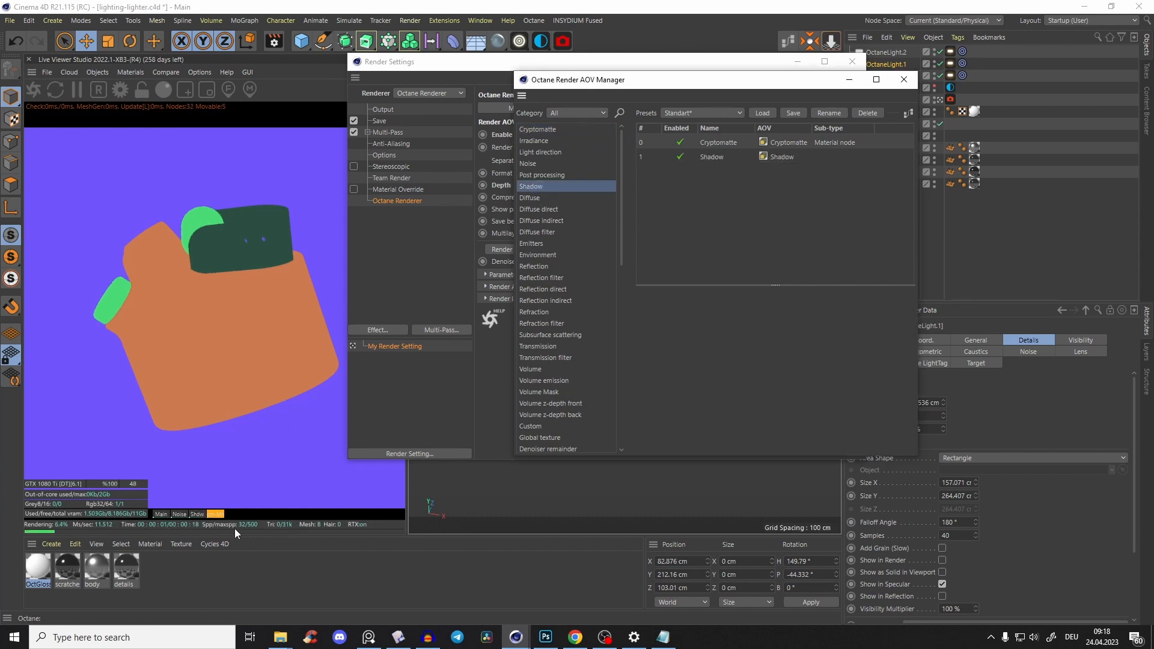
pyautogui.click(199, 514)
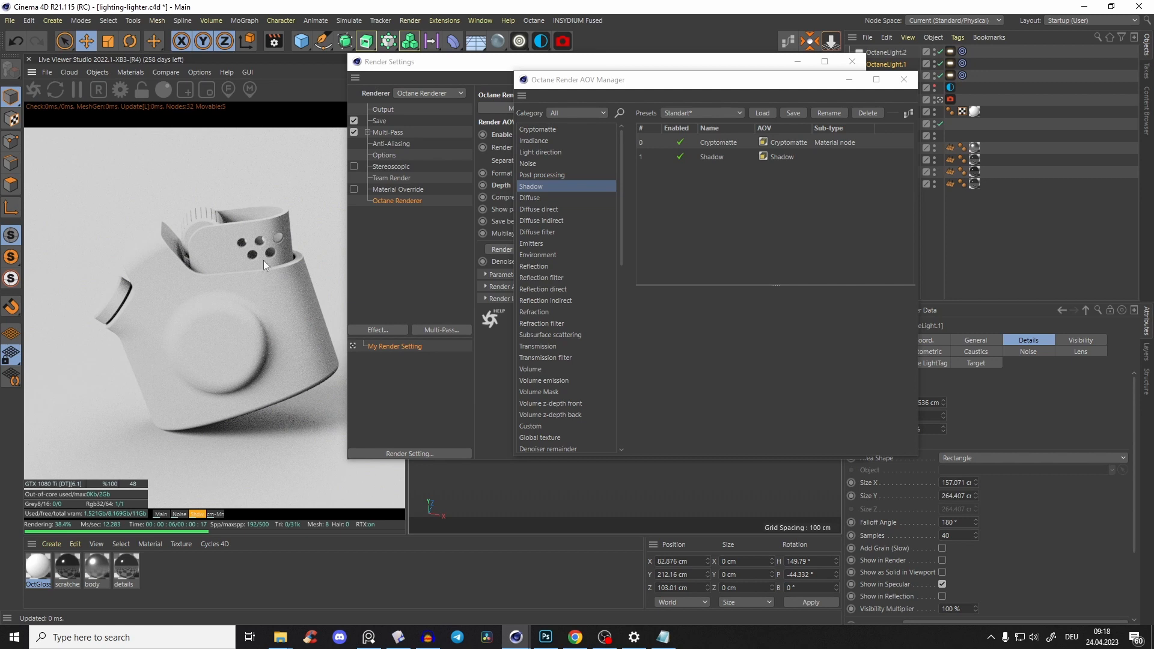
# Step: Add a Reflection AOV, close the AOV manager, and return the live render to the main pass
pyautogui.scroll(-2, 610, 198)
pyautogui.doubleClick(598, 219)
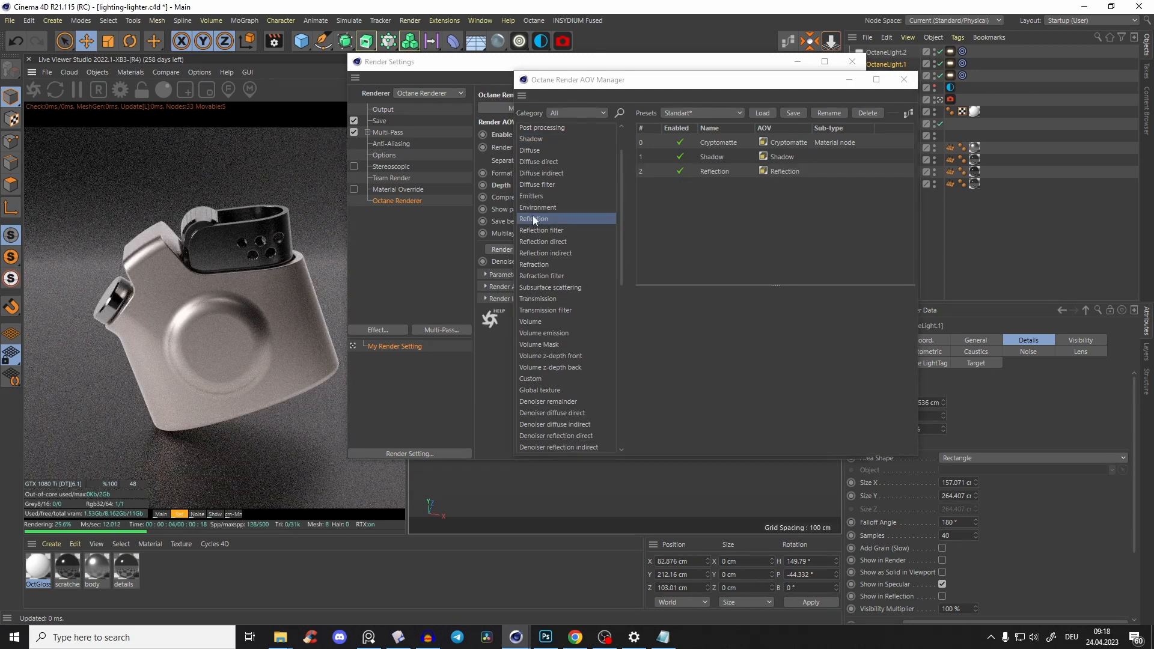
pyautogui.moveTo(625, 204); pyautogui.dragTo(609, 157)
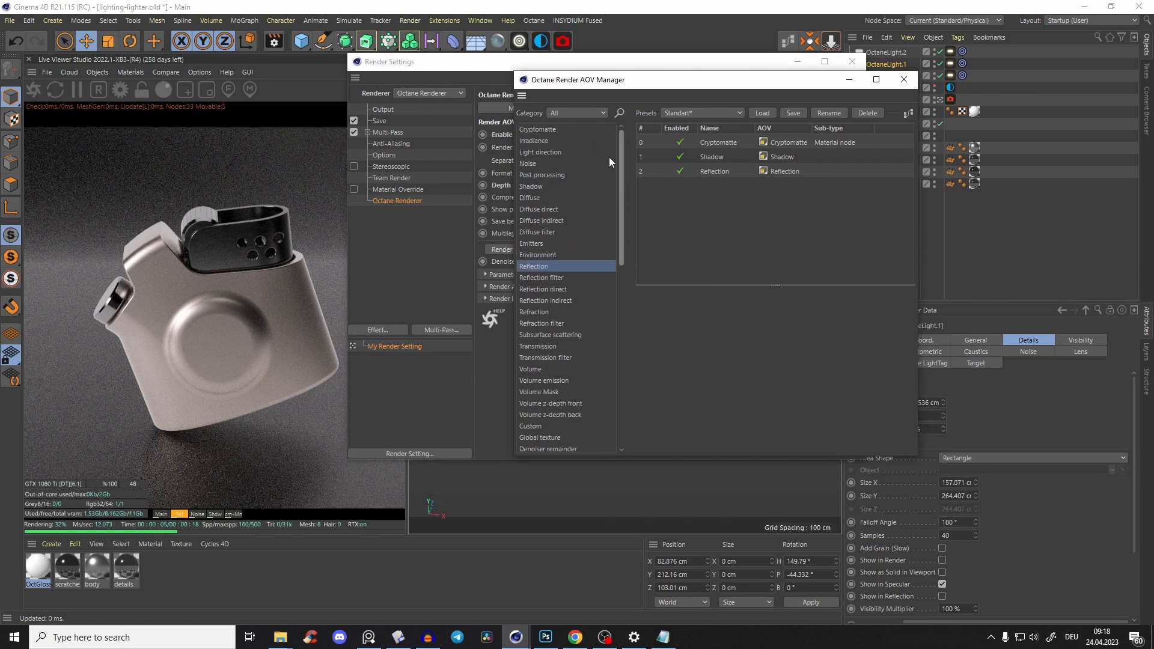
pyautogui.click(903, 83)
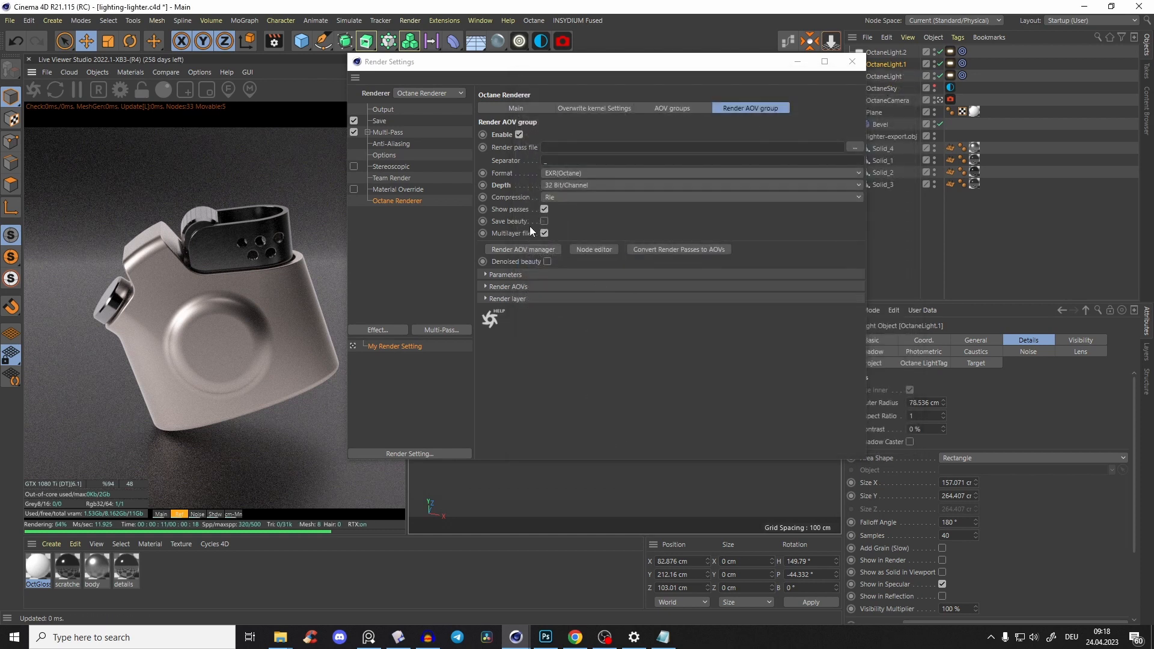
pyautogui.click(160, 514)
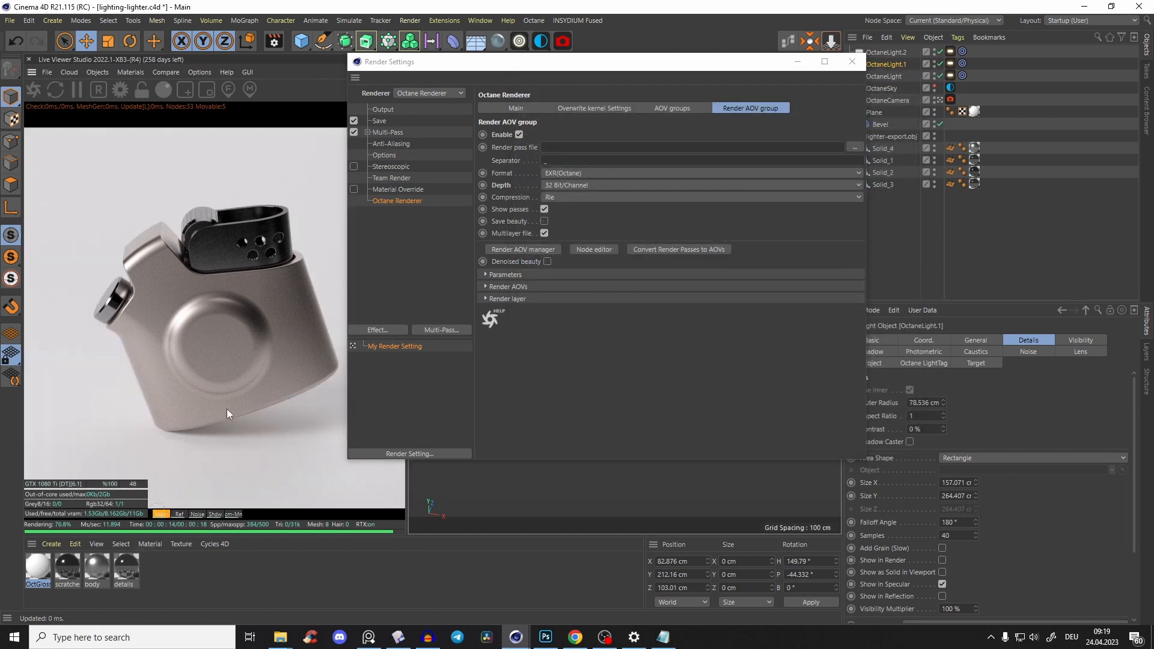
# Step: Check the output resolution and turn off the standard Save output in the render settings
pyautogui.click(384, 111)
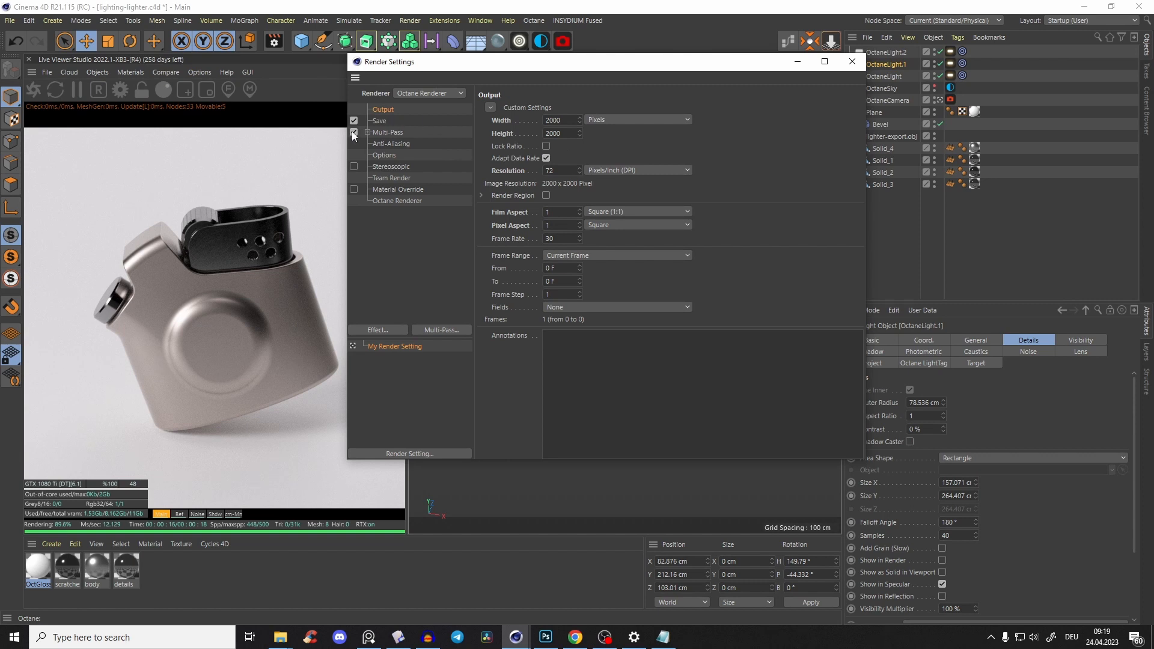
pyautogui.click(380, 121)
pyautogui.click(354, 120)
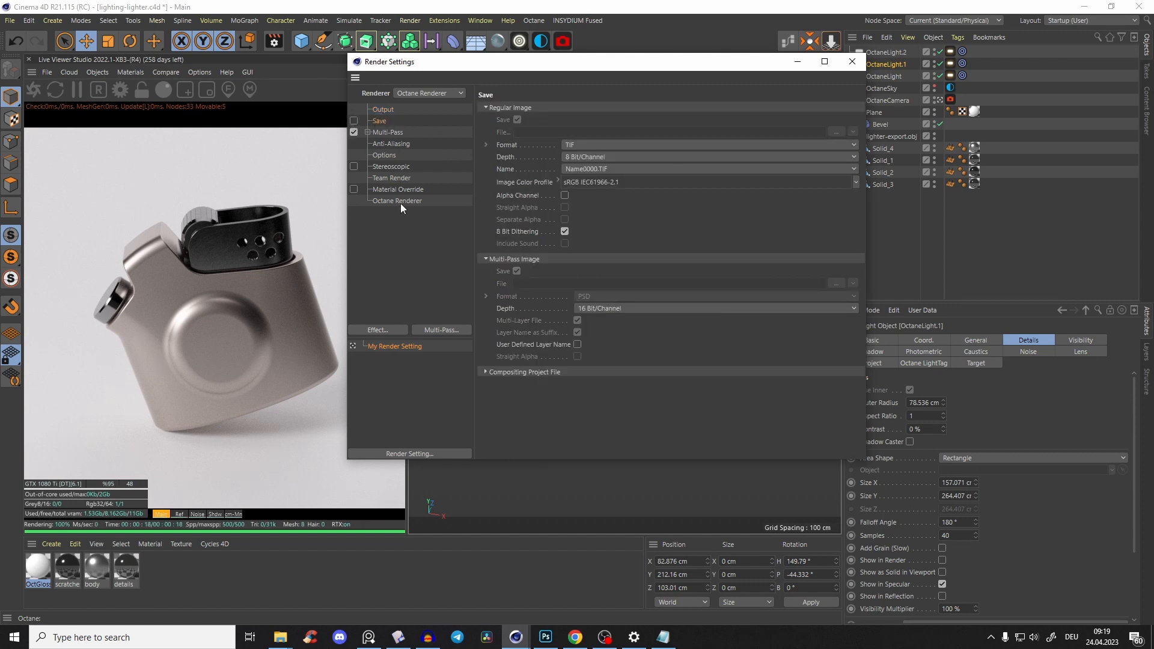
# Step: Set the Octane render pass file to lighter-render-passes in the 2023-04-24-Plasticity Lighter-Lighting-Tutorial folder
pyautogui.click(400, 203)
pyautogui.click(856, 147)
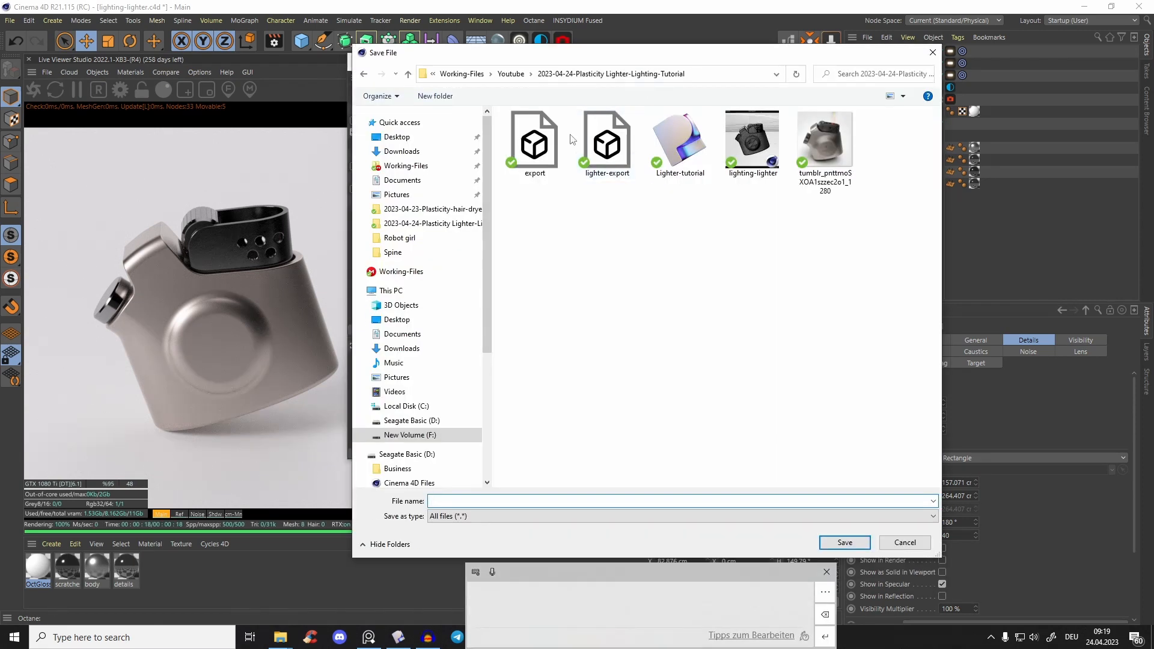
pyautogui.write('lighter-render-passes')
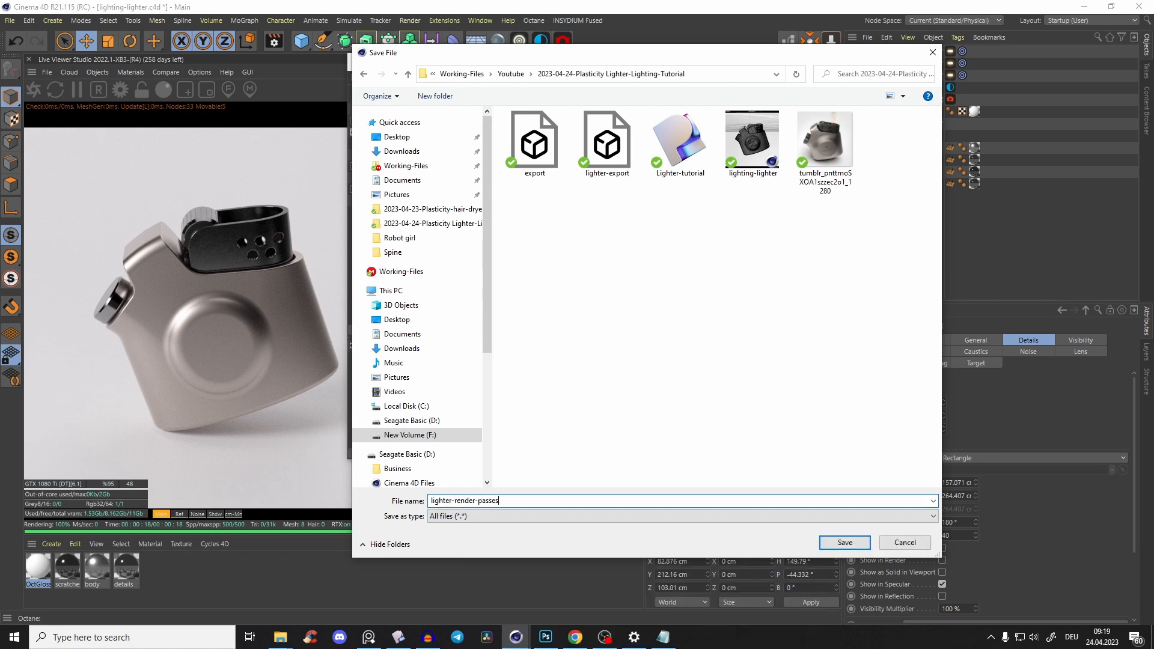
pyautogui.press('Return')
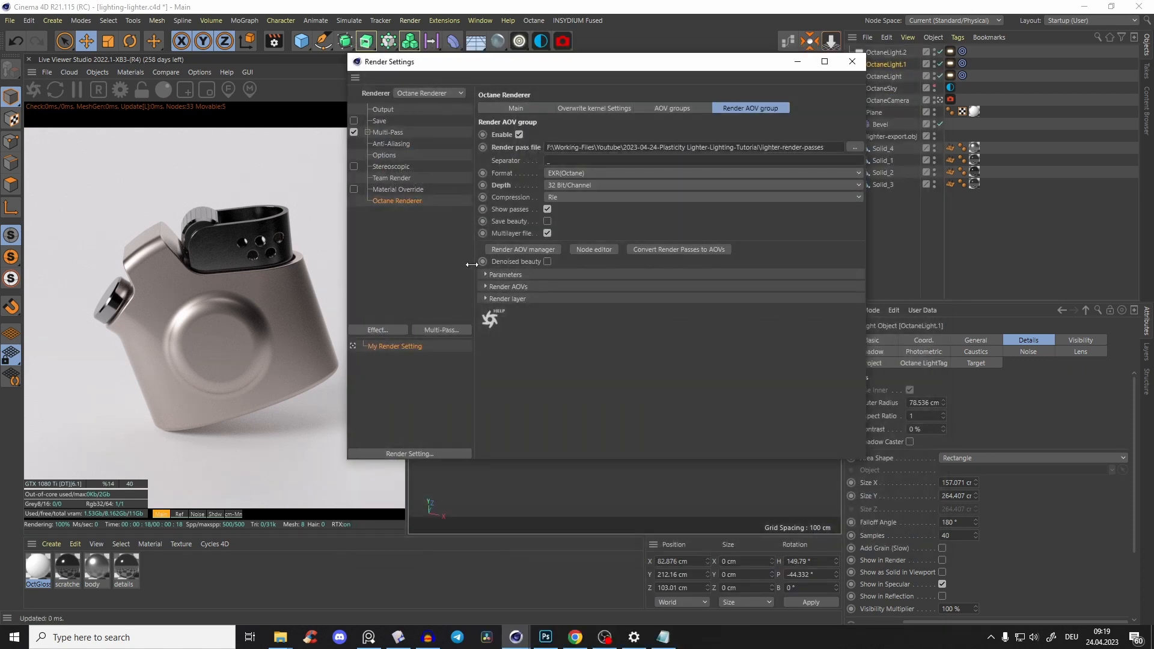
# Step: Include the beauty and denoised beauty passes in the saved file, and save the scene
pyautogui.click(547, 221)
pyautogui.click(549, 261)
pyautogui.click(797, 61)
pyautogui.hotkey('ctrl', 's')
# Step: Inspect the lighter in the live render with the resolution lock toggled and a render region over it
pyautogui.click(141, 93)
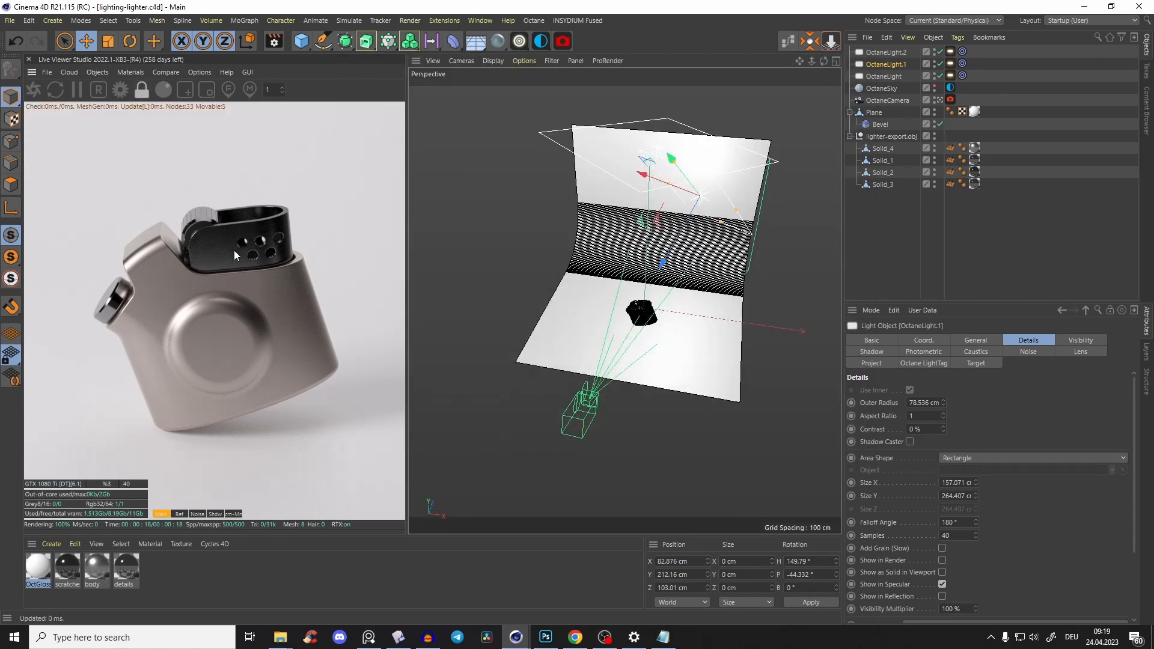
pyautogui.moveTo(236, 260); pyautogui.dragTo(214, 361)
pyautogui.click(182, 91)
pyautogui.moveTo(52, 175); pyautogui.dragTo(287, 418)
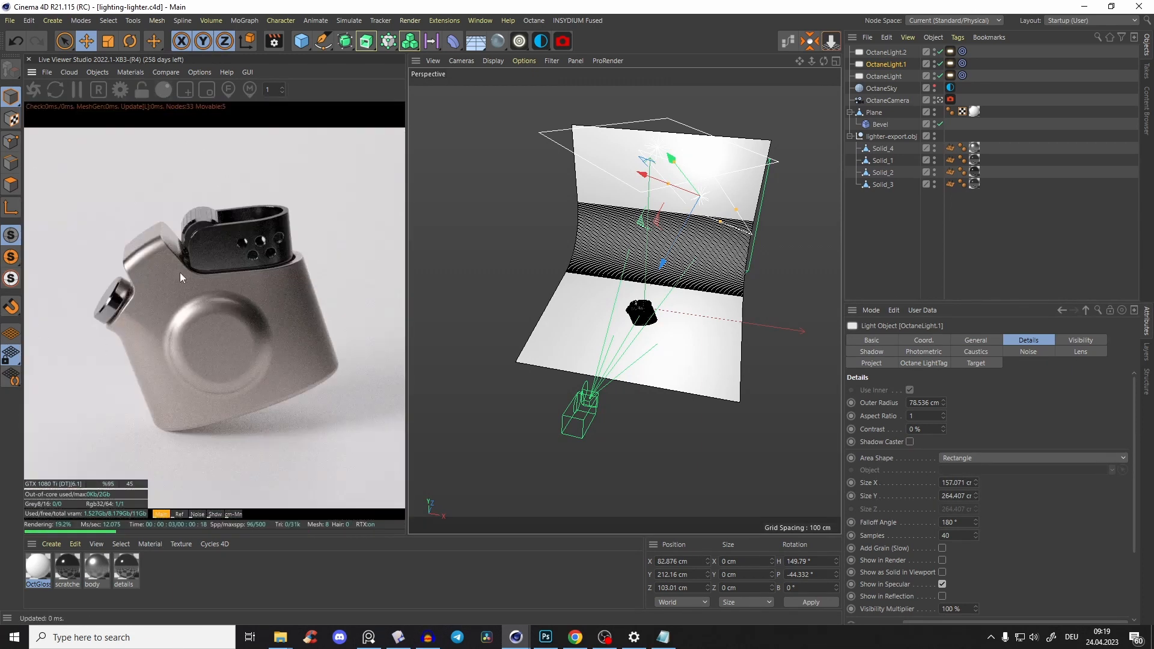
# Step: Set the path tracing kernel's maximum samples to 1000
pyautogui.click(121, 90)
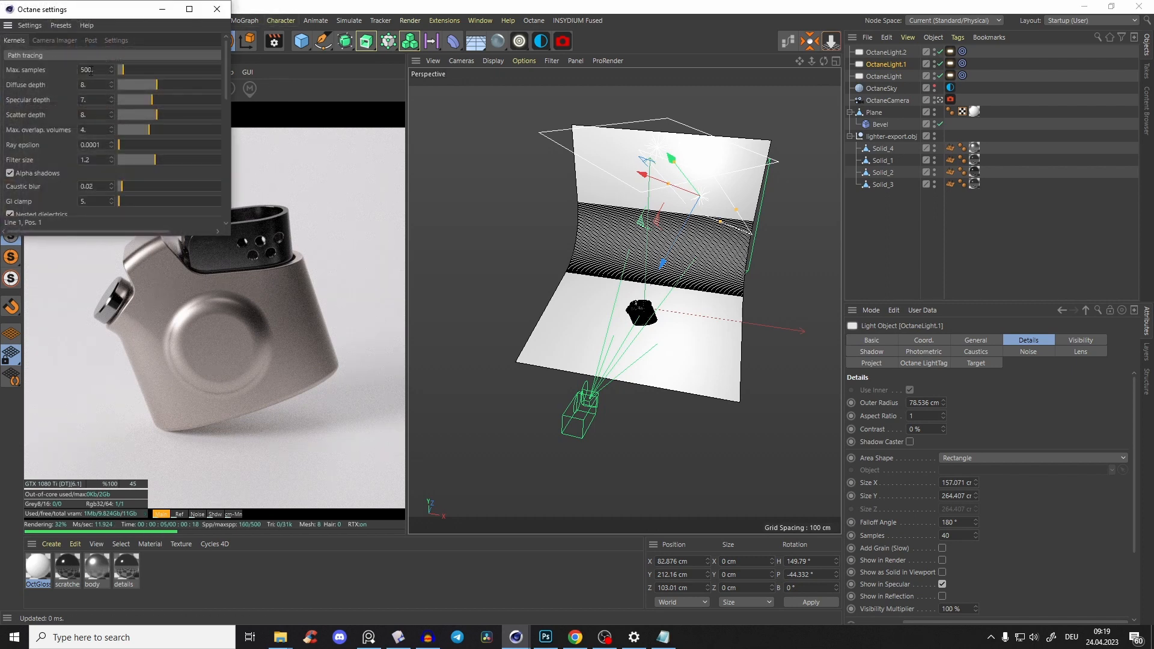
pyautogui.doubleClick(90, 70)
pyautogui.write('1000')
pyautogui.press('Return')
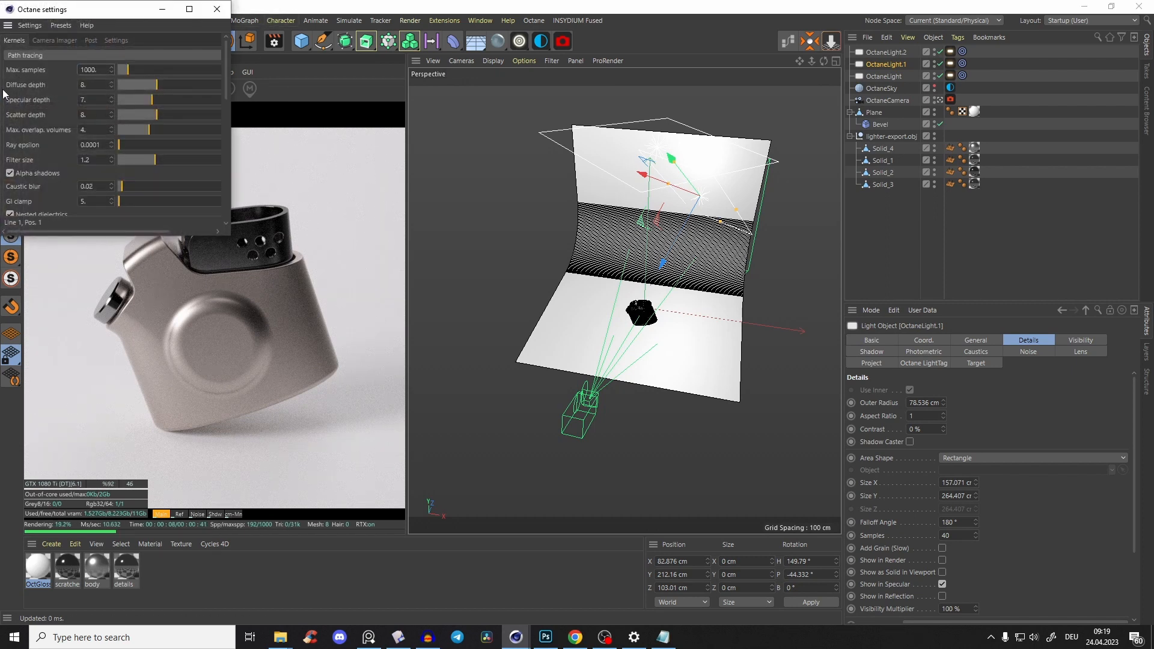
pyautogui.click(217, 9)
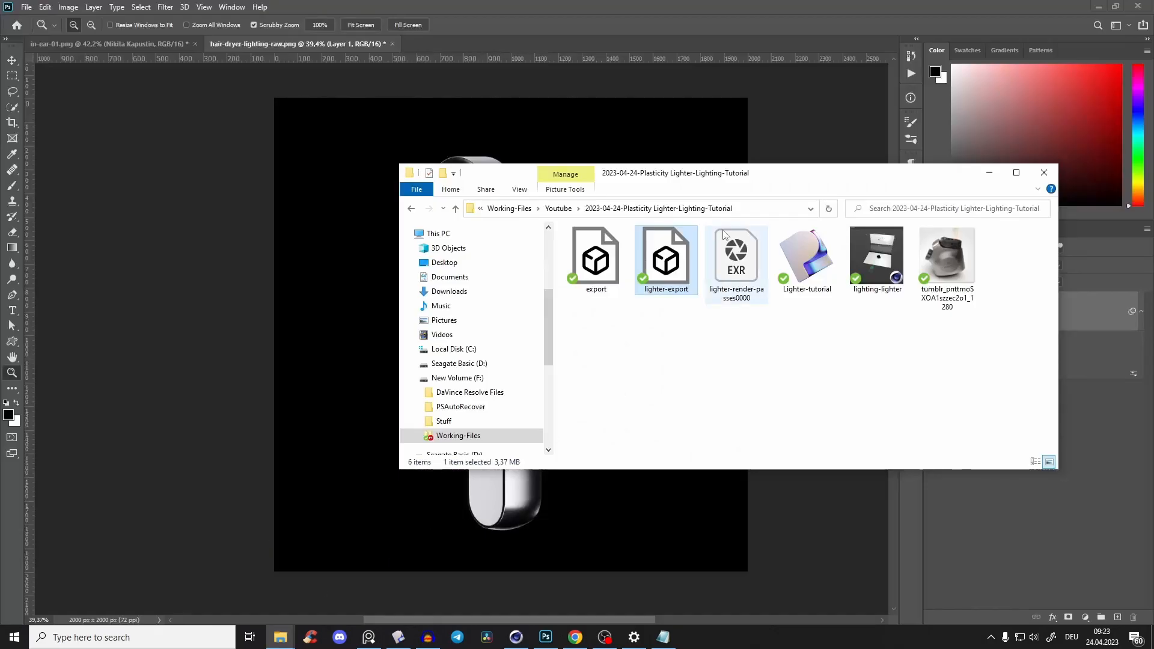
# Step: Open the rendered lighter-render-passes0000 EXR from the project folder in Photoshop with its passes as layers
pyautogui.click(682, 262)
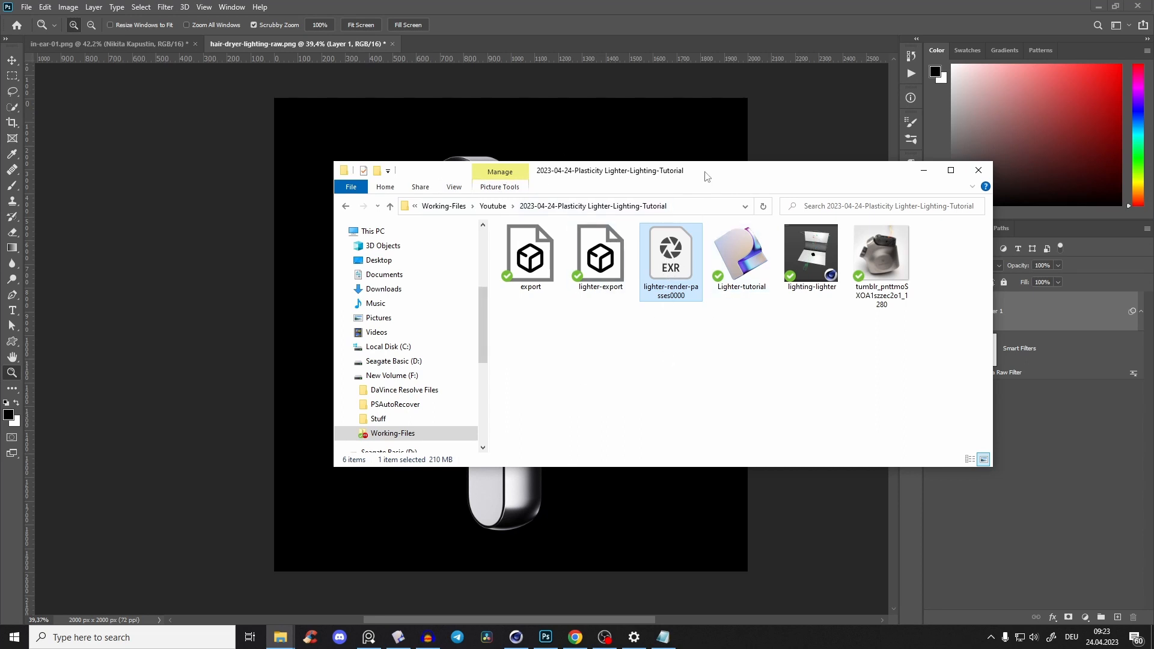
pyautogui.moveTo(707, 176); pyautogui.dragTo(580, 219)
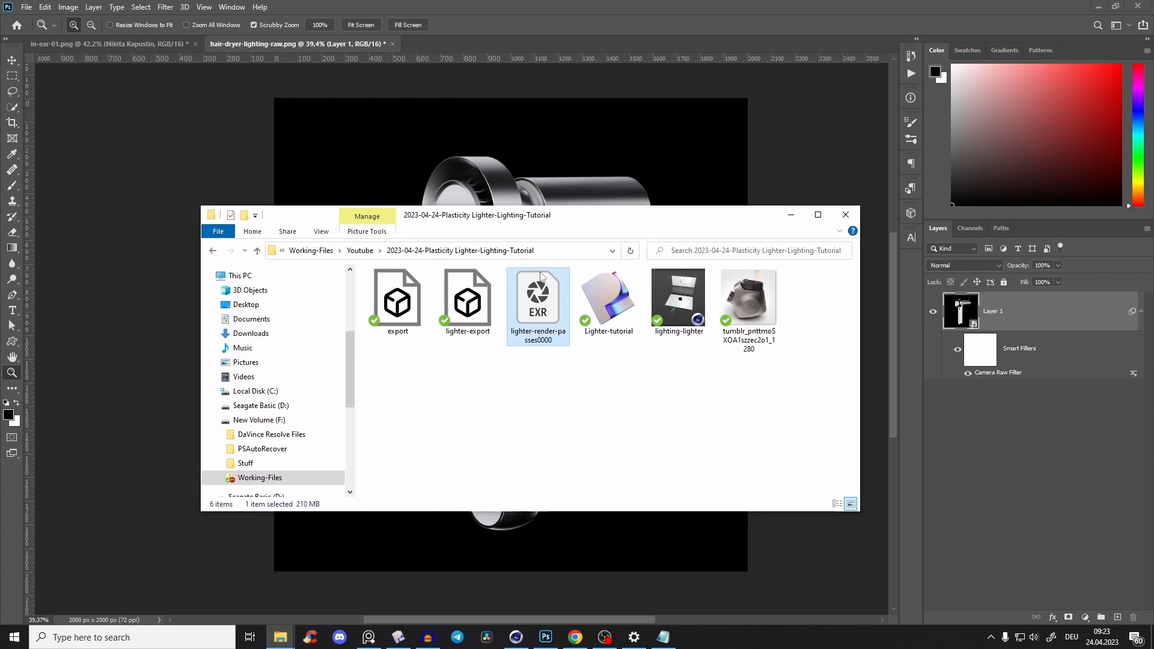
pyautogui.doubleClick(540, 302)
pyautogui.click(577, 309)
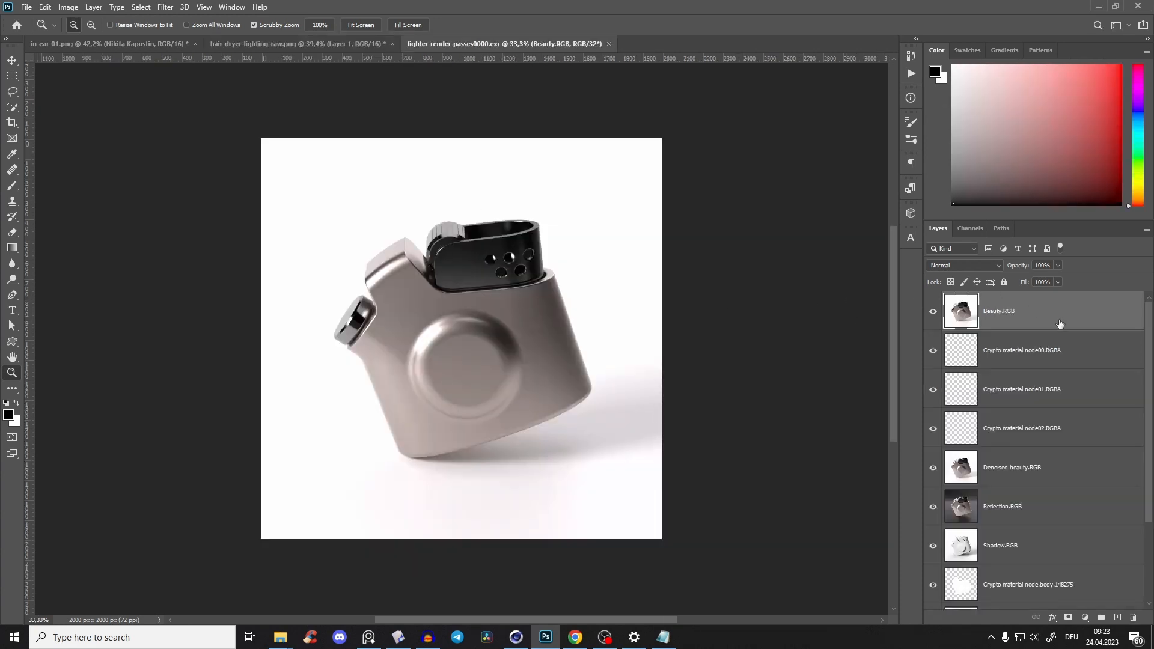
# Step: Check the Denoised beauty layer on its own, then delete it with the Crypto material node00, node01 and node02 layers, keeping Beauty selected
pyautogui.moveTo(1150, 337); pyautogui.dragTo(1150, 463)
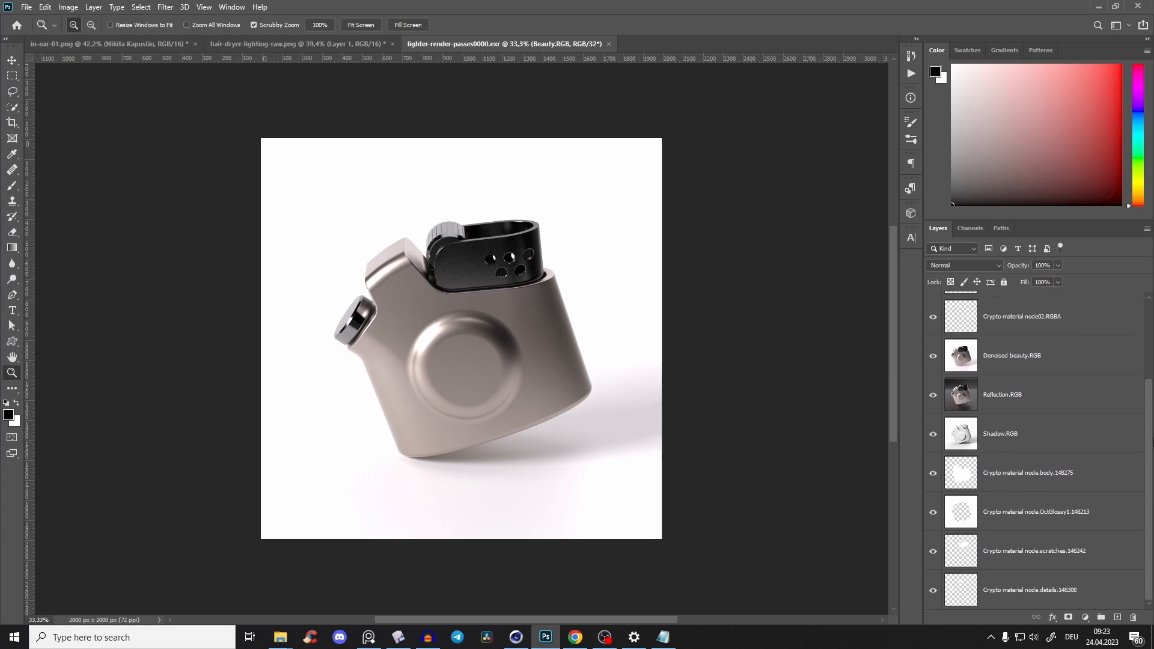
pyautogui.scroll(3, 1150, 408)
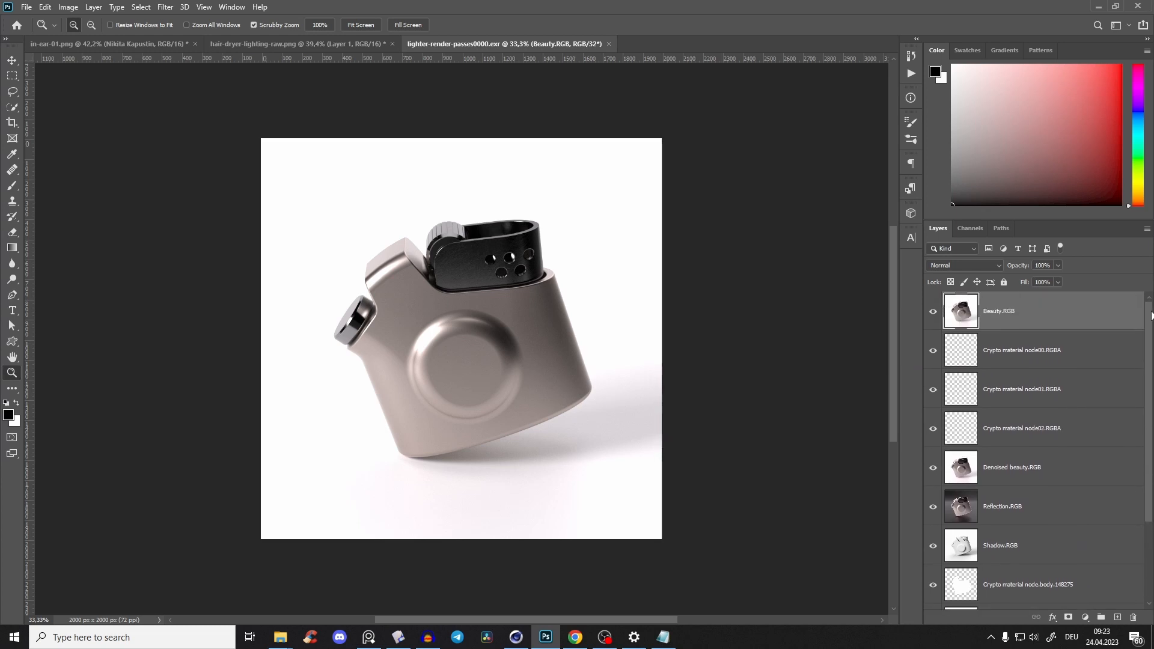
pyautogui.keyDown('alt'); pyautogui.click(933, 468); pyautogui.keyUp('alt')
pyautogui.keyDown('alt'); pyautogui.click(937, 473); pyautogui.keyUp('alt')
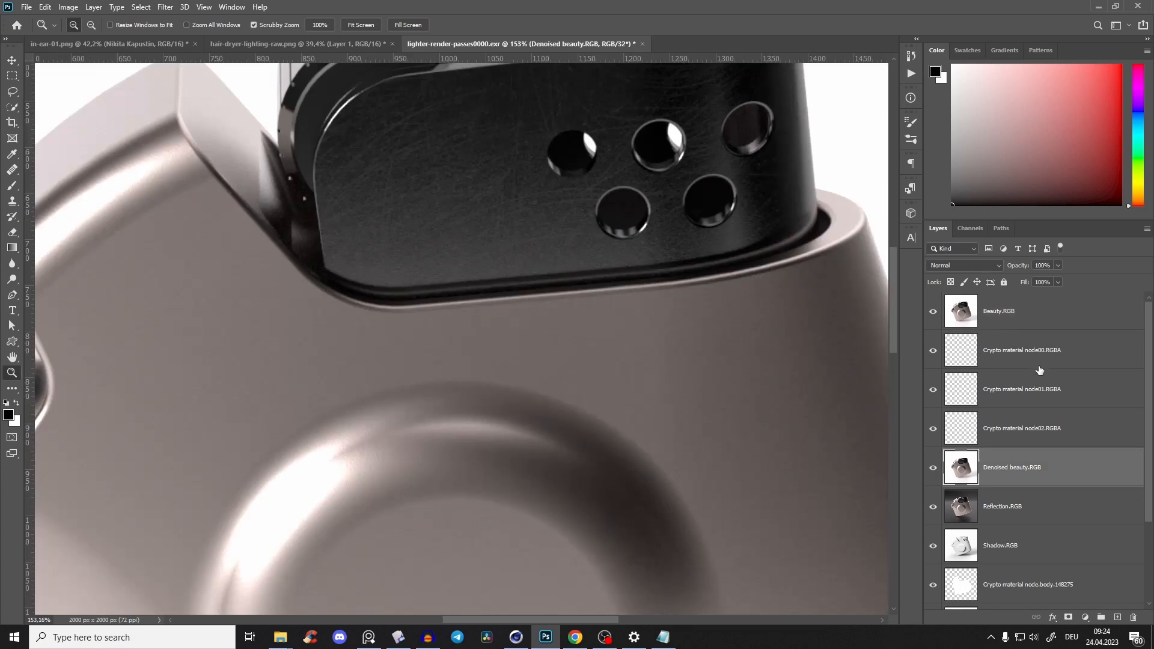
pyautogui.keyDown('shift'); pyautogui.click(1039, 364); pyautogui.keyUp('shift')
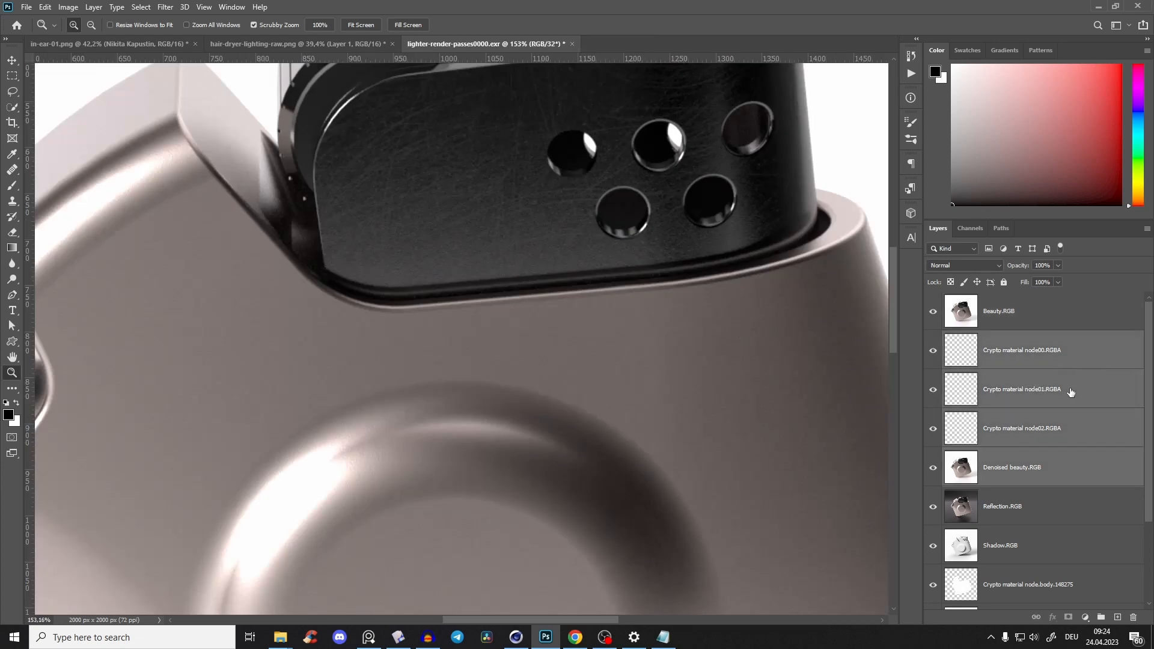
pyautogui.press('Delete')
pyautogui.click(1011, 314)
# Step: Inspect the beauty render up close around the lighter's lid, wheel, button and body
pyautogui.keyDown('alt'); pyautogui.scroll(-6, 642, 368); pyautogui.keyUp('alt')
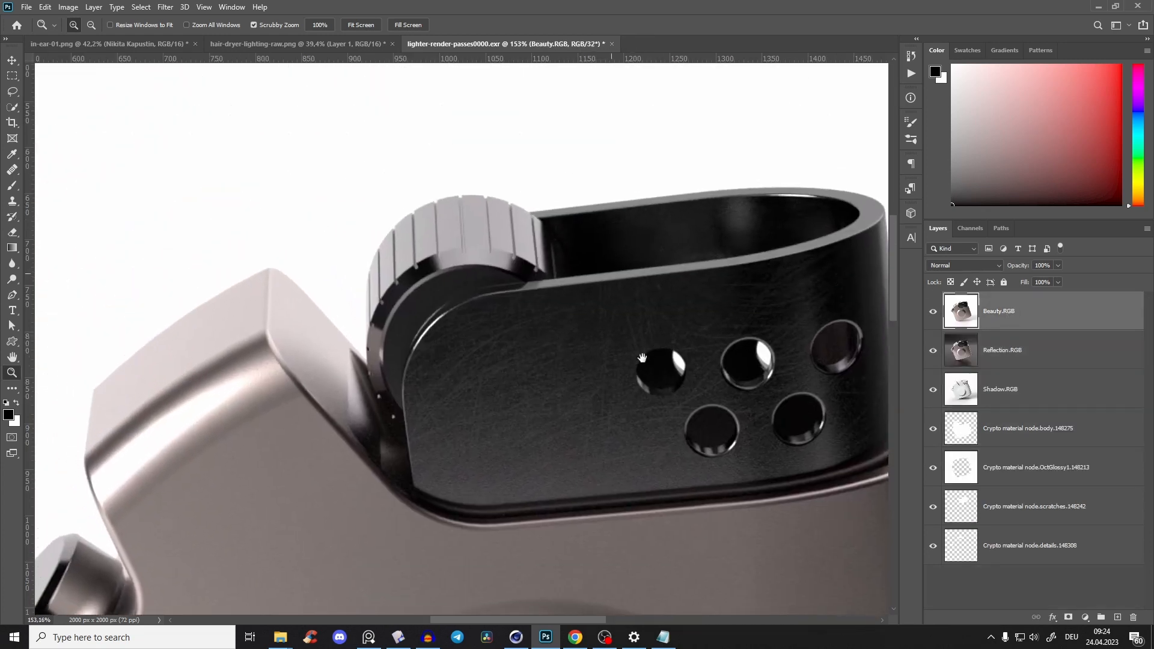
pyautogui.keyDown('alt'); pyautogui.scroll(5, 637, 222); pyautogui.keyUp('alt')
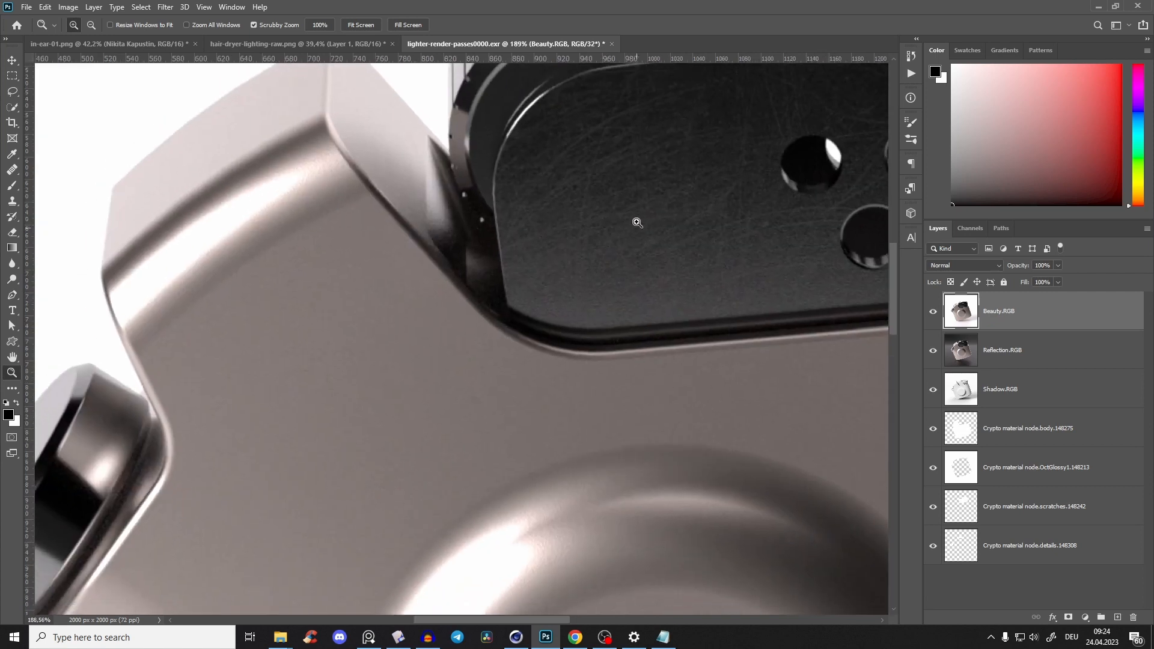
pyautogui.moveTo(330, 226); pyautogui.dragTo(594, 255)
pyautogui.keyDown('alt'); pyautogui.scroll(-4, 595, 256); pyautogui.keyUp('alt')
pyautogui.keyDown('alt'); pyautogui.scroll(6, 527, 294); pyautogui.keyUp('alt')
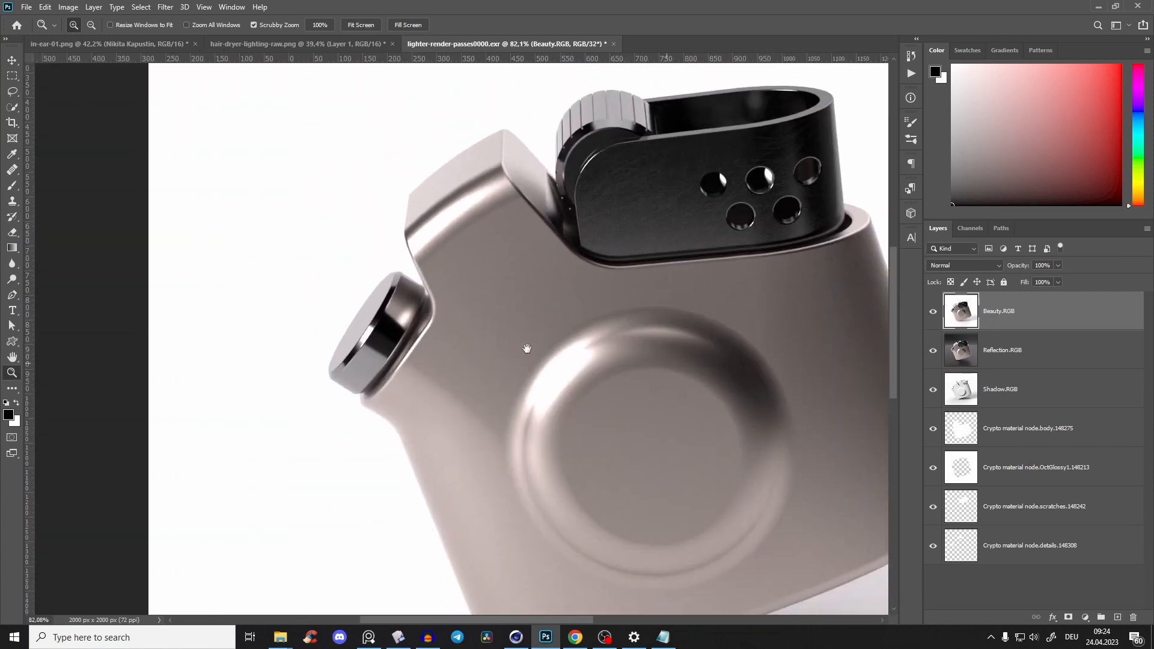
pyautogui.keyDown('alt'); pyautogui.scroll(-6, 527, 295); pyautogui.keyUp('alt')
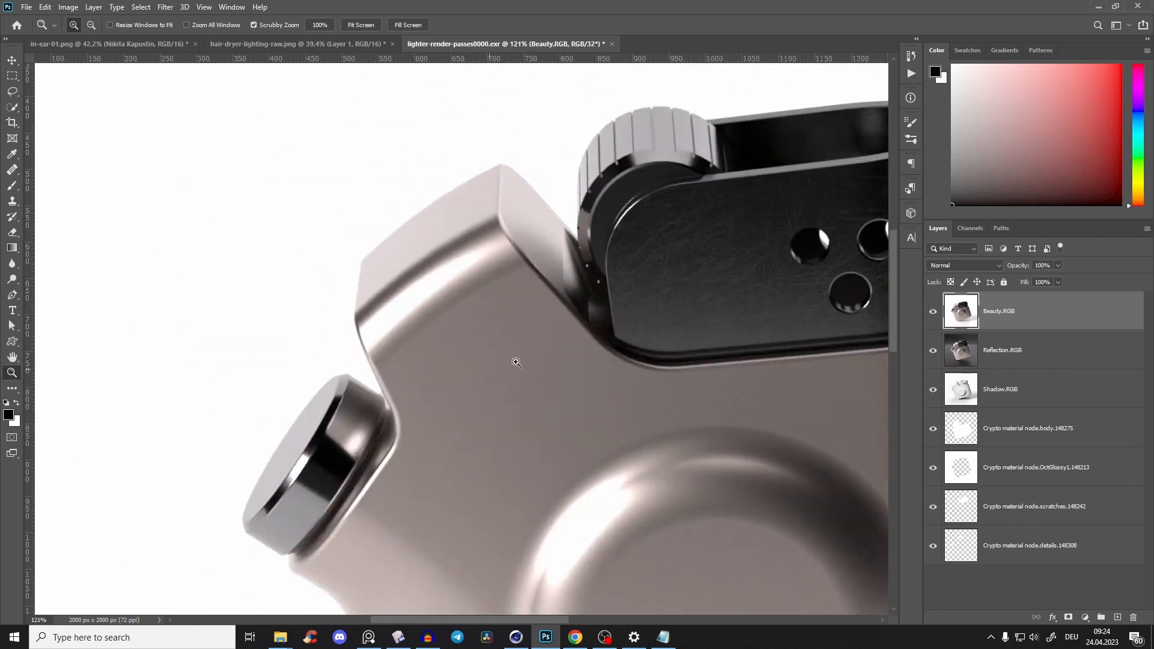
pyautogui.keyDown('alt'); pyautogui.scroll(1, 599, 331); pyautogui.keyUp('alt')
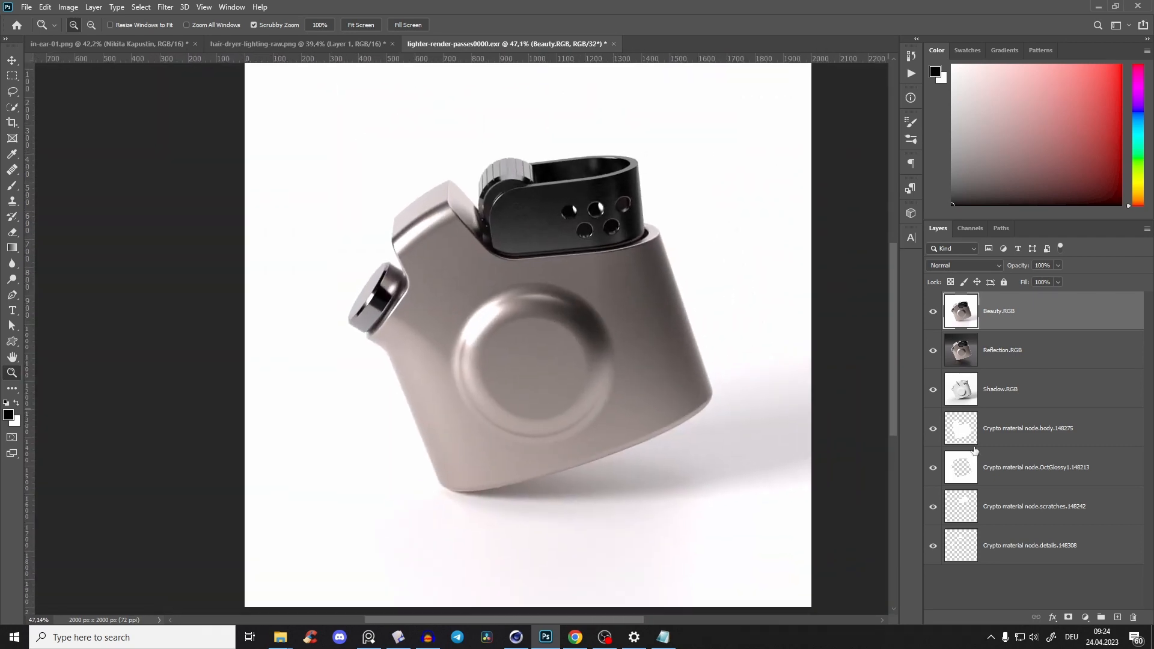
# Step: View the body and OctGlossy1 Crypto material layers one at a time, restoring the other layers after each
pyautogui.keyDown('alt'); pyautogui.click(933, 430); pyautogui.keyUp('alt')
pyautogui.keyDown('alt'); pyautogui.click(934, 430); pyautogui.keyUp('alt')
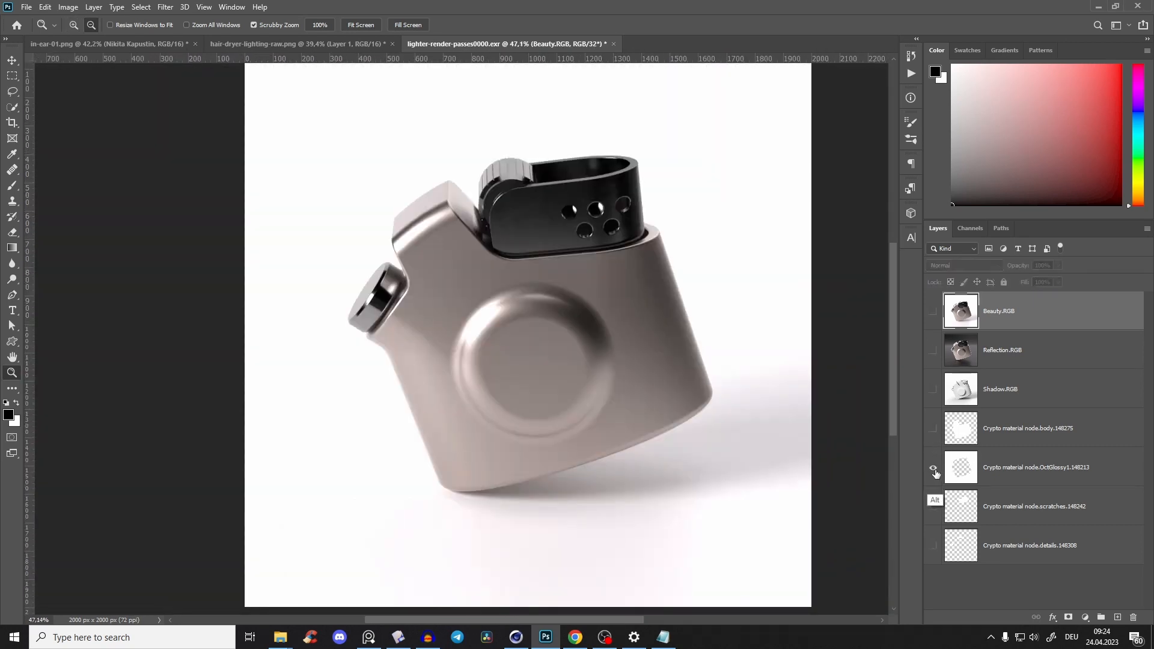
pyautogui.keyDown('alt'); pyautogui.click(933, 469); pyautogui.keyUp('alt')
pyautogui.keyDown('alt'); pyautogui.click(934, 469); pyautogui.keyUp('alt')
# Step: Load the body Crypto material layer as a selection for the Beauty layer, and hide the Reflection and Shadow layers
pyautogui.keyDown('ctrl'); pyautogui.click(967, 437); pyautogui.keyUp('ctrl')
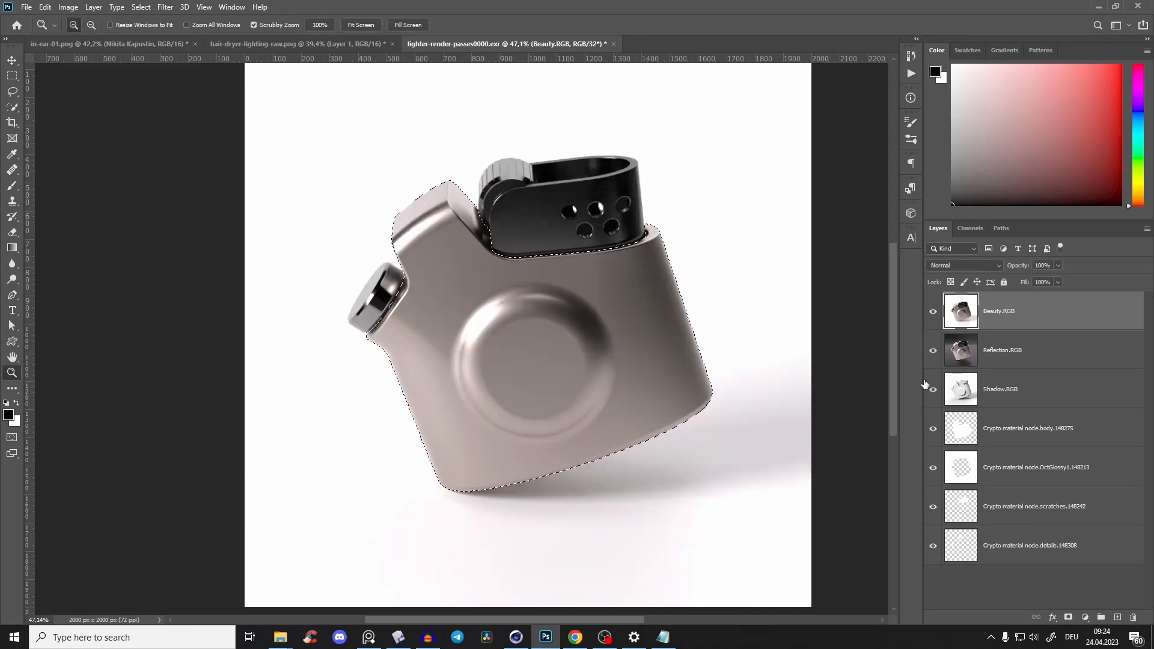
pyautogui.click(962, 438)
pyautogui.click(992, 325)
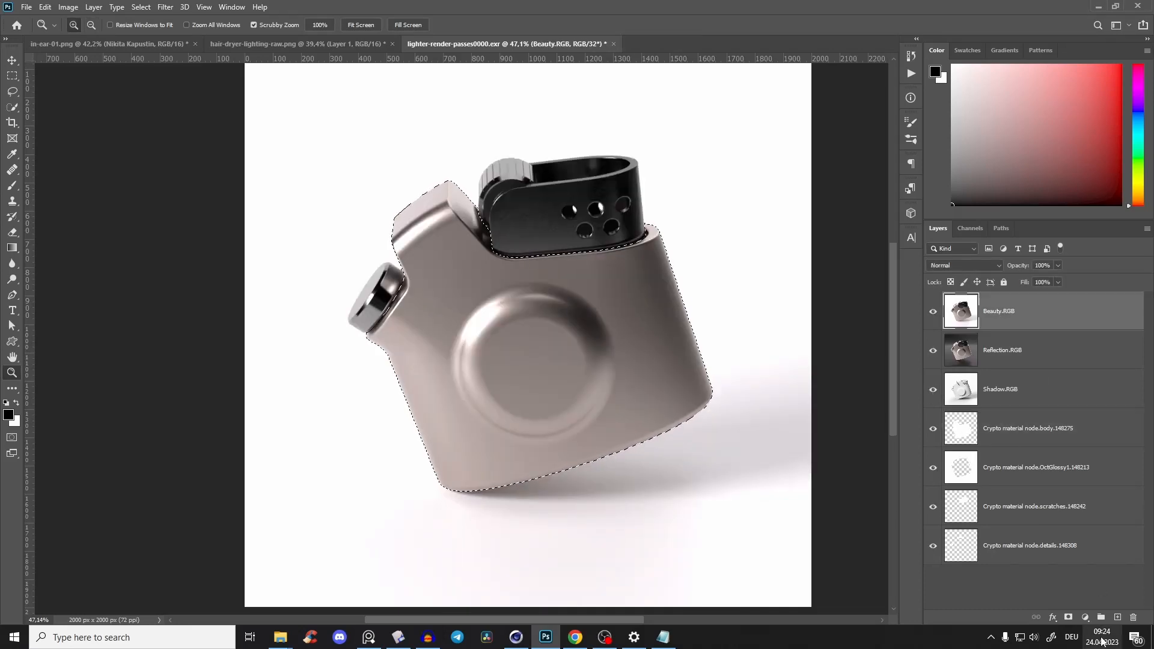
pyautogui.click(1068, 617)
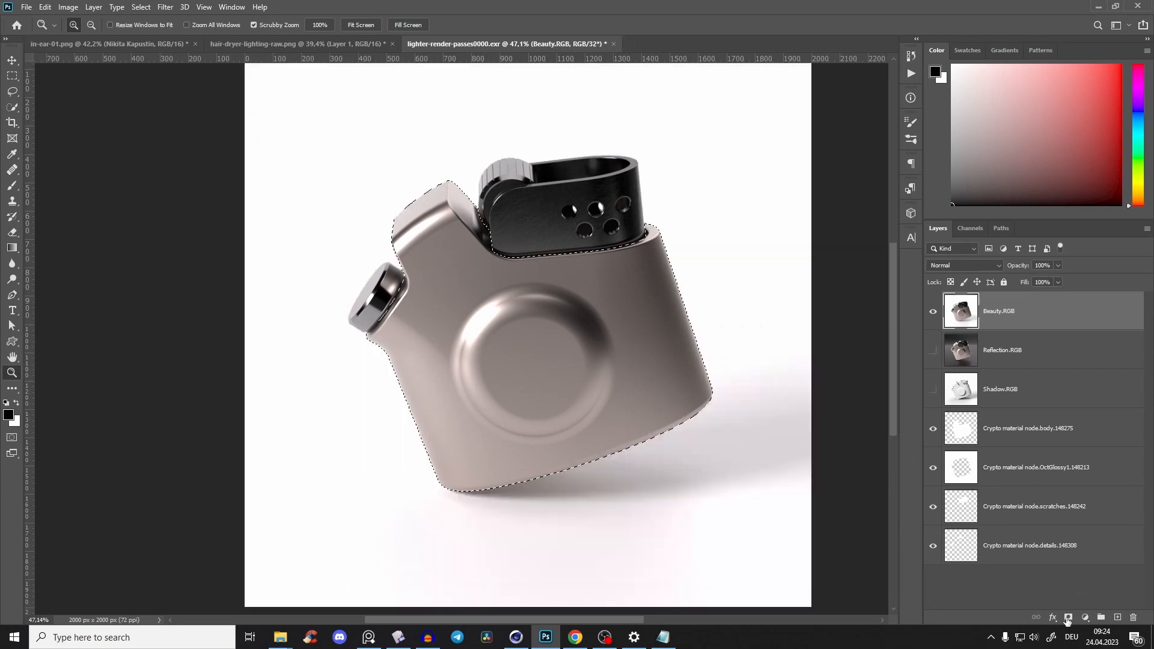
# Step: Try to mask the Beauty layer with the lighter body selection, and undo the attempt
pyautogui.click(1068, 618)
pyautogui.moveTo(568, 265); pyautogui.dragTo(801, 215)
pyautogui.moveTo(795, 255); pyautogui.dragTo(568, 338)
pyautogui.hotkey('ctrl', 'z')
pyautogui.moveTo(603, 268); pyautogui.dragTo(605, 433)
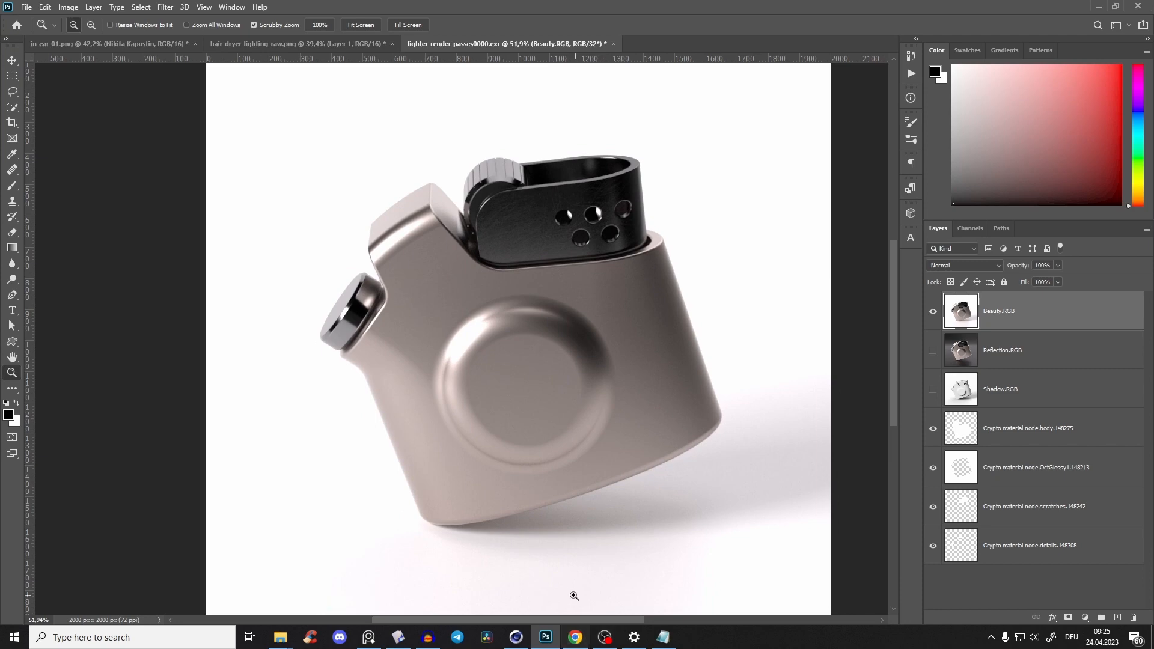
# Step: Switch to Chrome, open the Ultimate3D Coaching Program page and read through the Package 1 Premium Membership offers
pyautogui.click(587, 634)
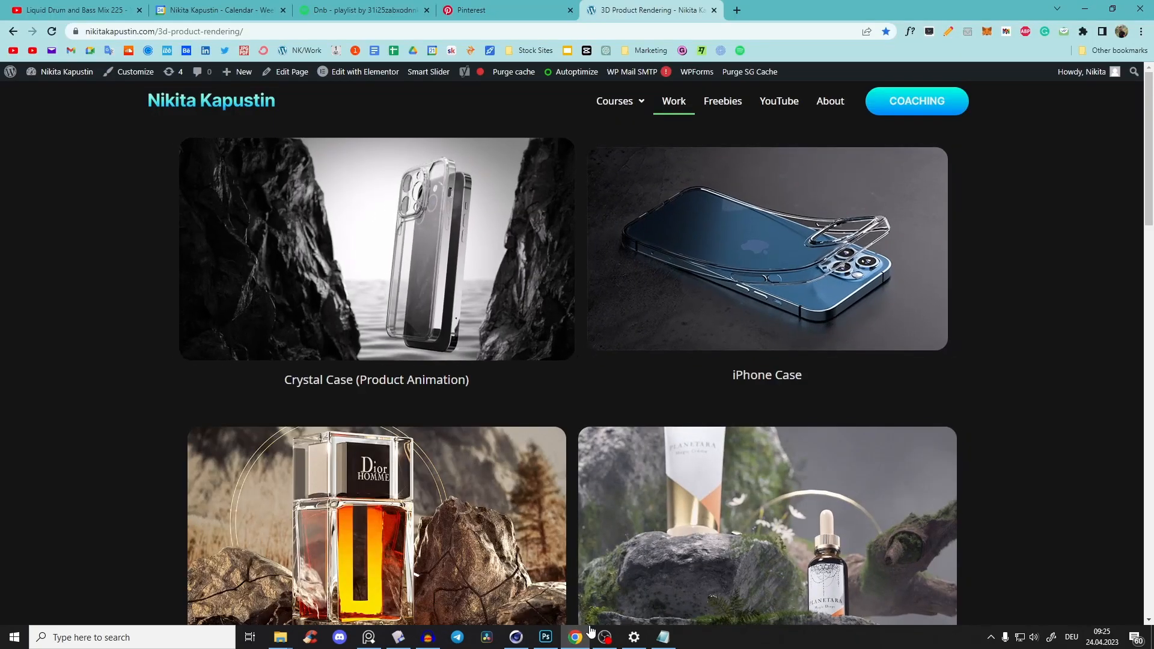
pyautogui.press('F5')
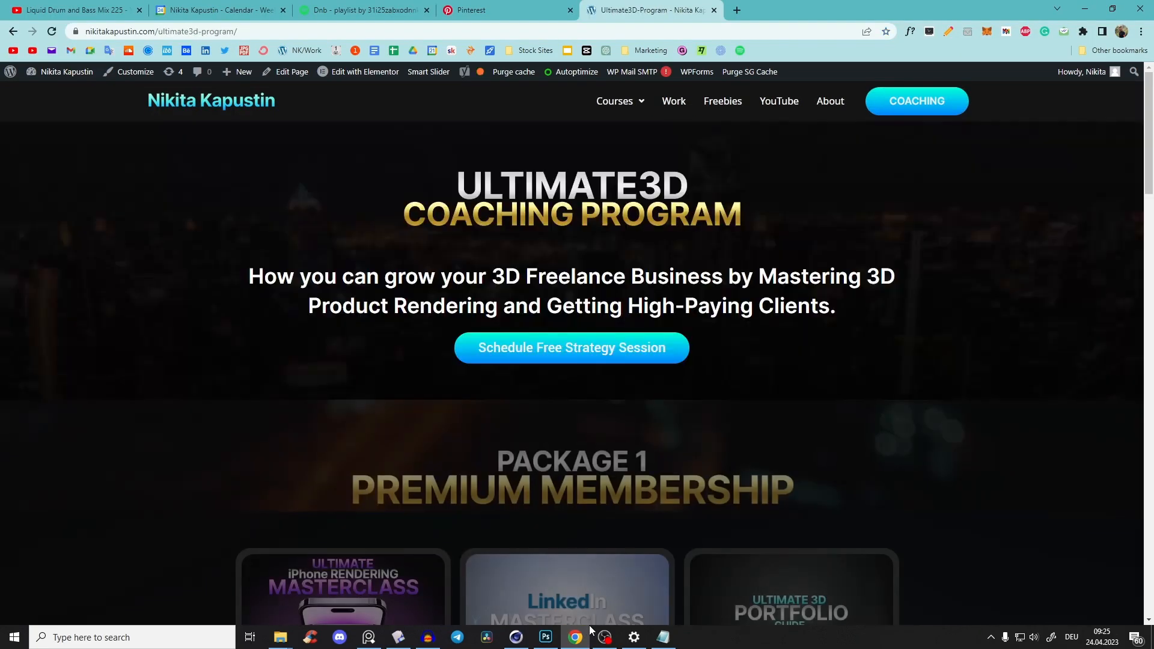
pyautogui.scroll(-4, 590, 629)
pyautogui.scroll(-3, 589, 630)
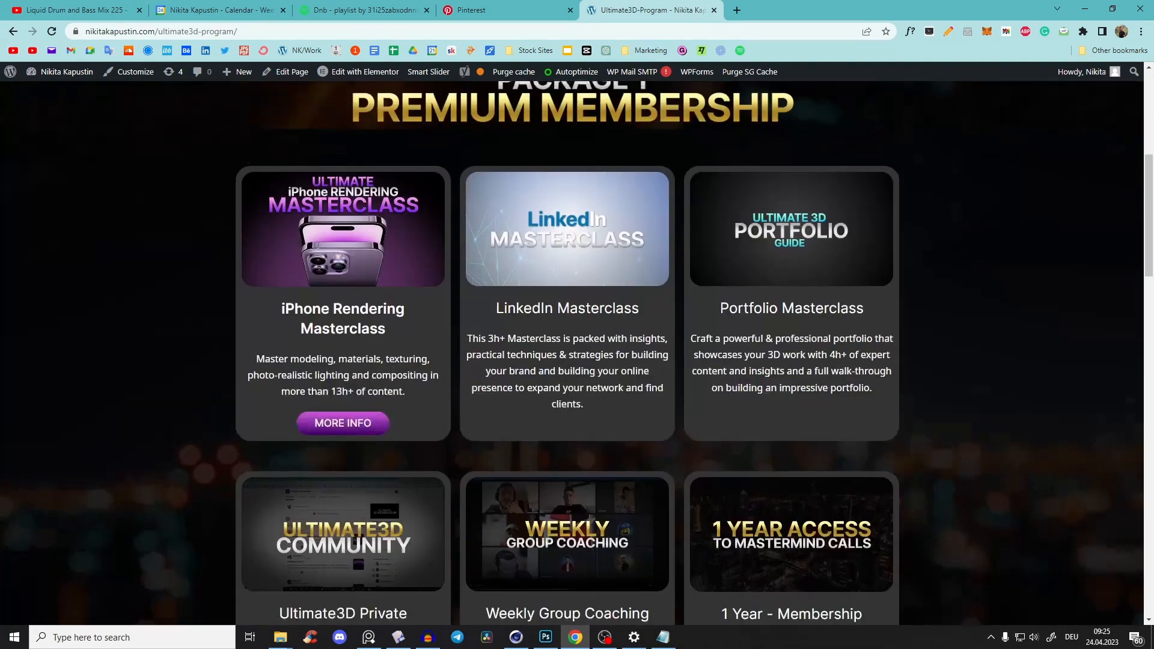
pyautogui.scroll(3, 589, 630)
pyautogui.scroll(-3, 589, 630)
pyautogui.scroll(2, 589, 630)
pyautogui.scroll(-2, 589, 627)
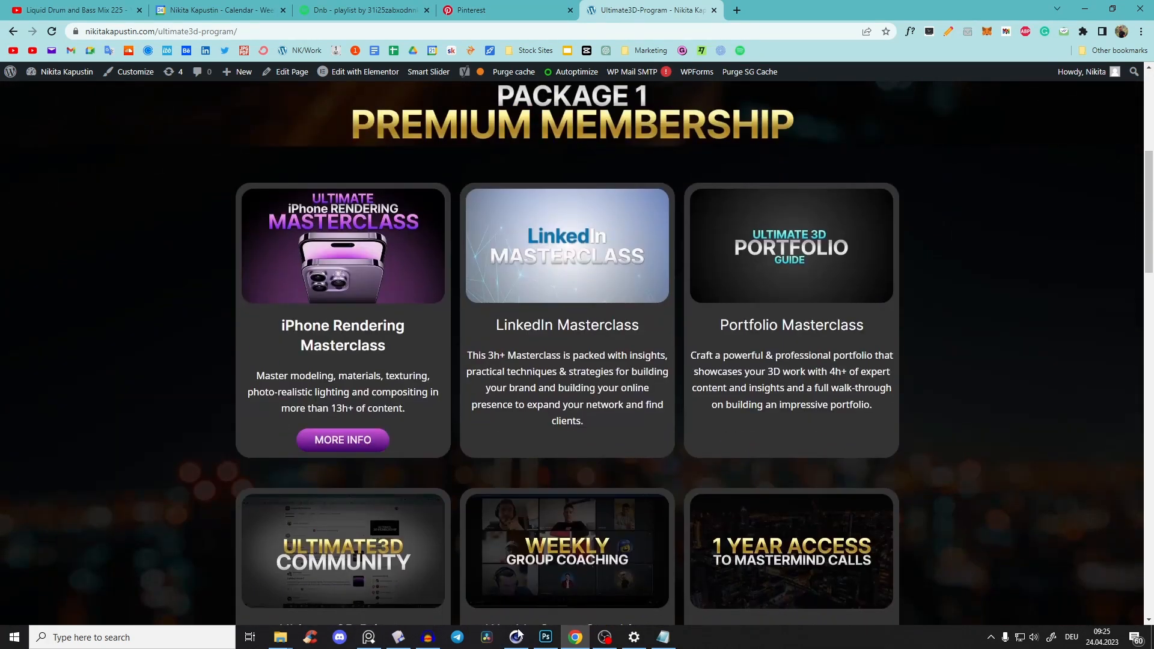
pyautogui.scroll(-1, 519, 633)
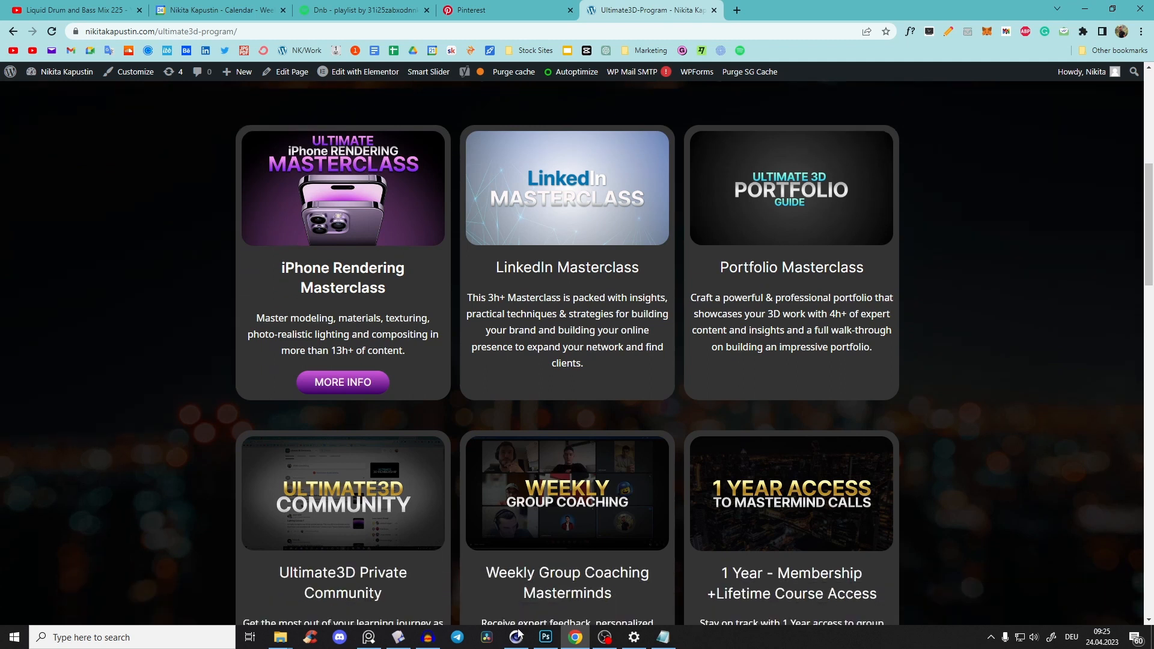
pyautogui.scroll(1, 520, 633)
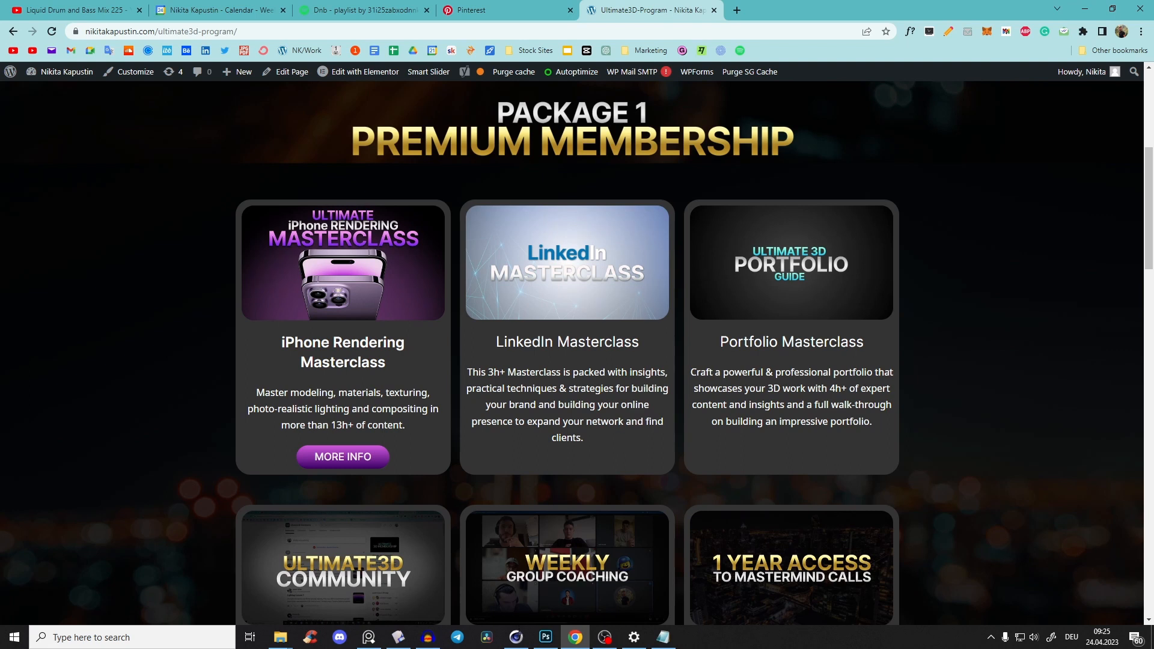
pyautogui.scroll(-4, 577, 361)
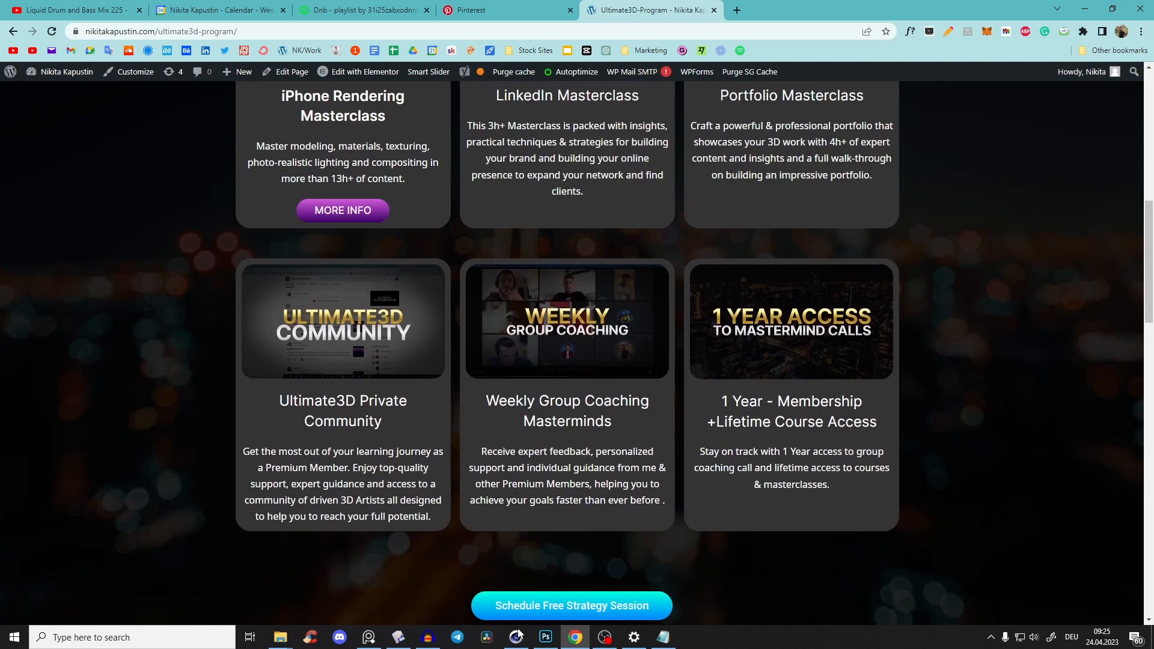
pyautogui.scroll(-2, 521, 635)
pyautogui.scroll(4, 520, 634)
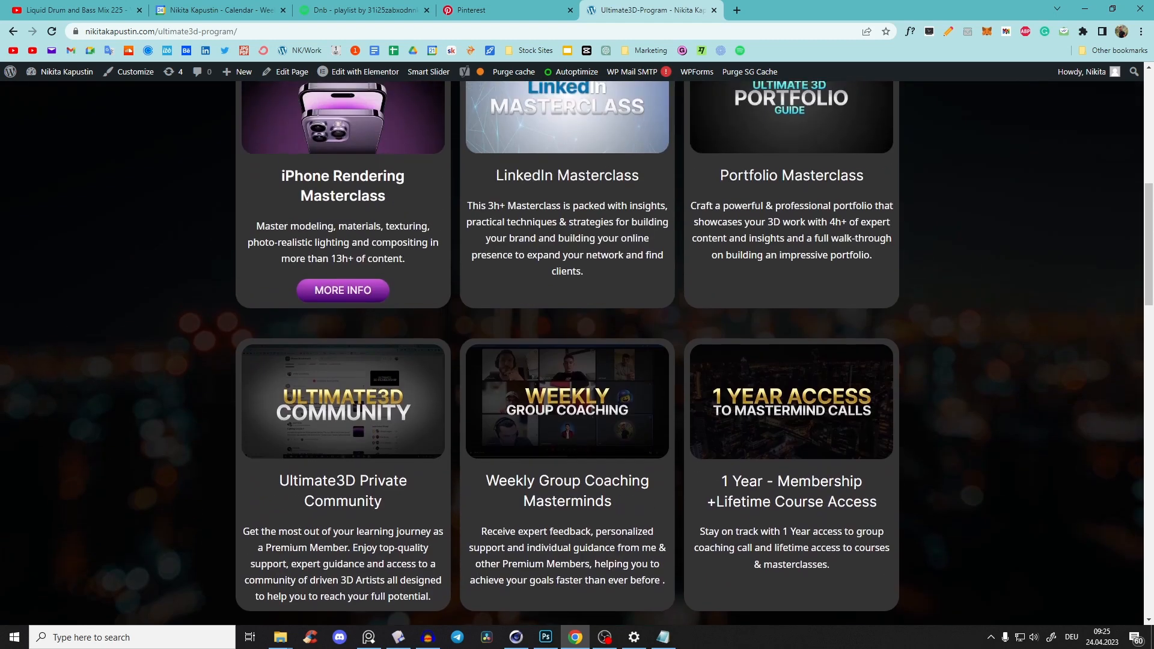
# Step: Read the Package 2 1:1 Coaching section of the coaching program page
pyautogui.scroll(-12, 521, 634)
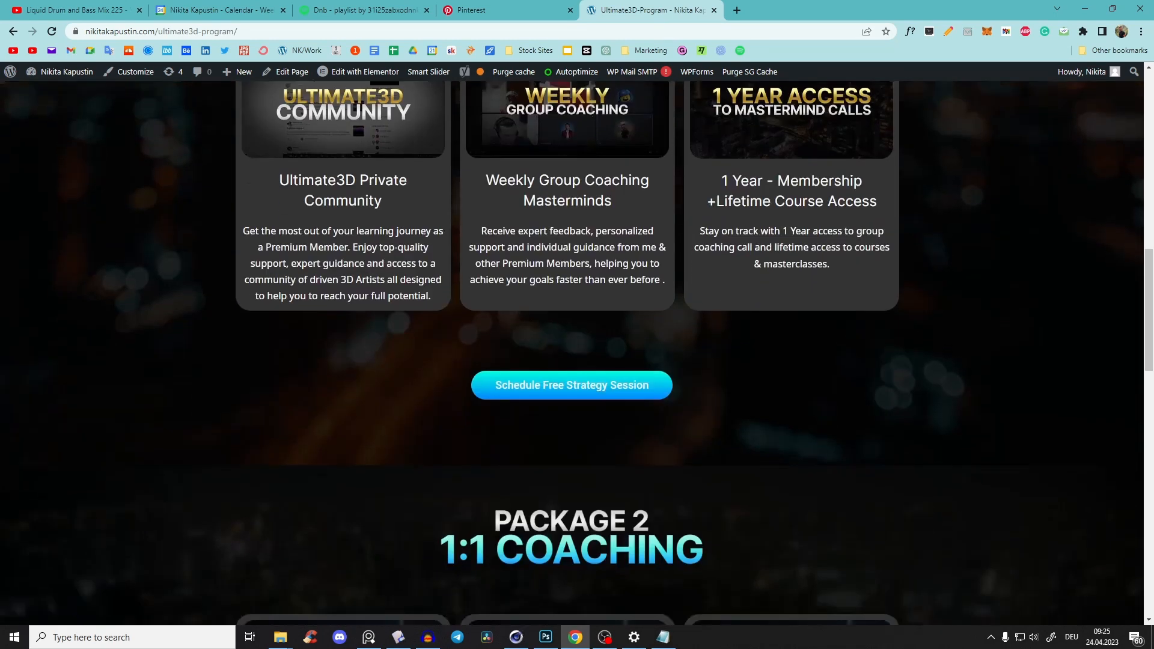
pyautogui.scroll(-3, 519, 634)
pyautogui.scroll(1, 519, 634)
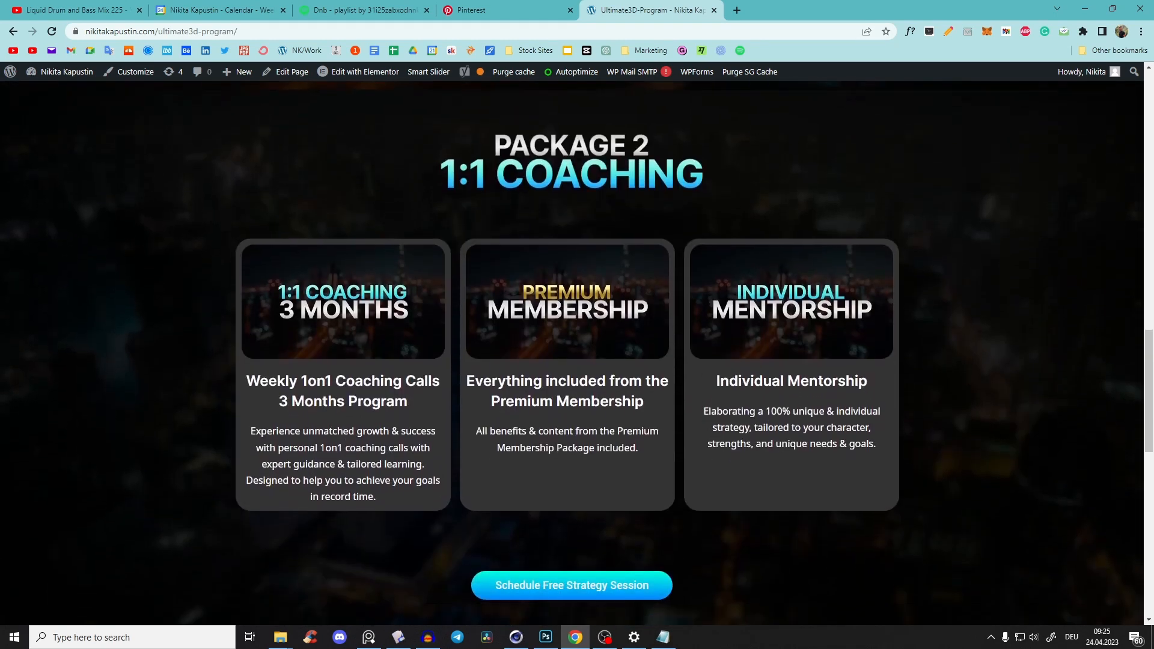
pyautogui.scroll(-1, 572, 353)
pyautogui.scroll(2, 572, 353)
pyautogui.scroll(-2, 572, 353)
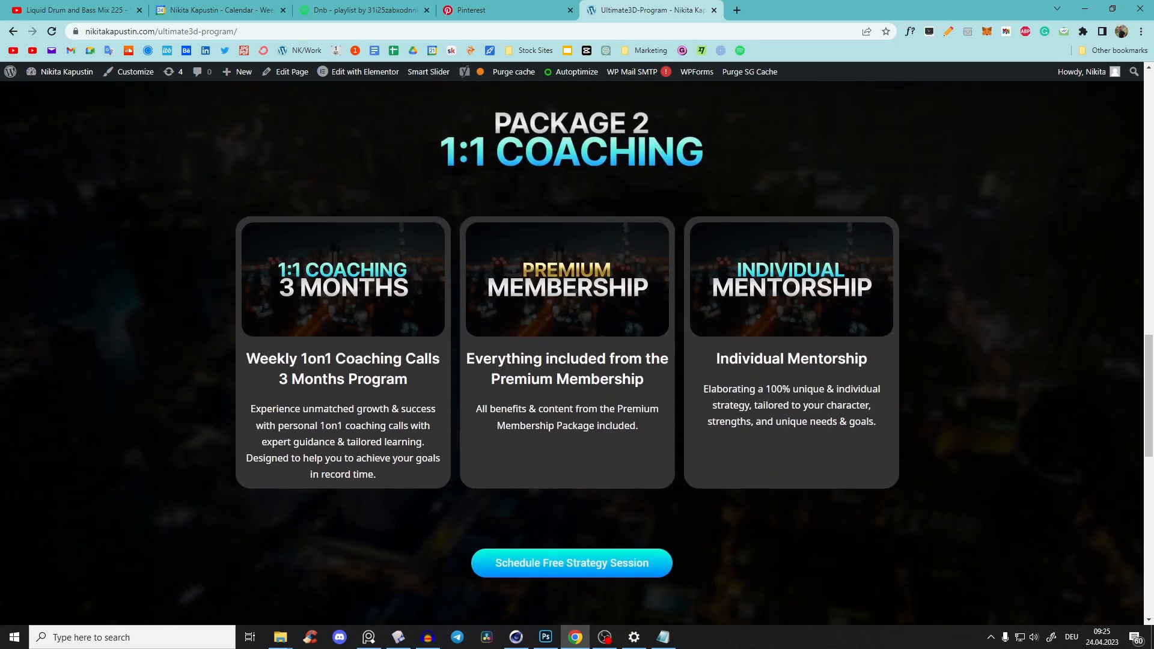
pyautogui.scroll(1, 572, 353)
pyautogui.scroll(1, 519, 634)
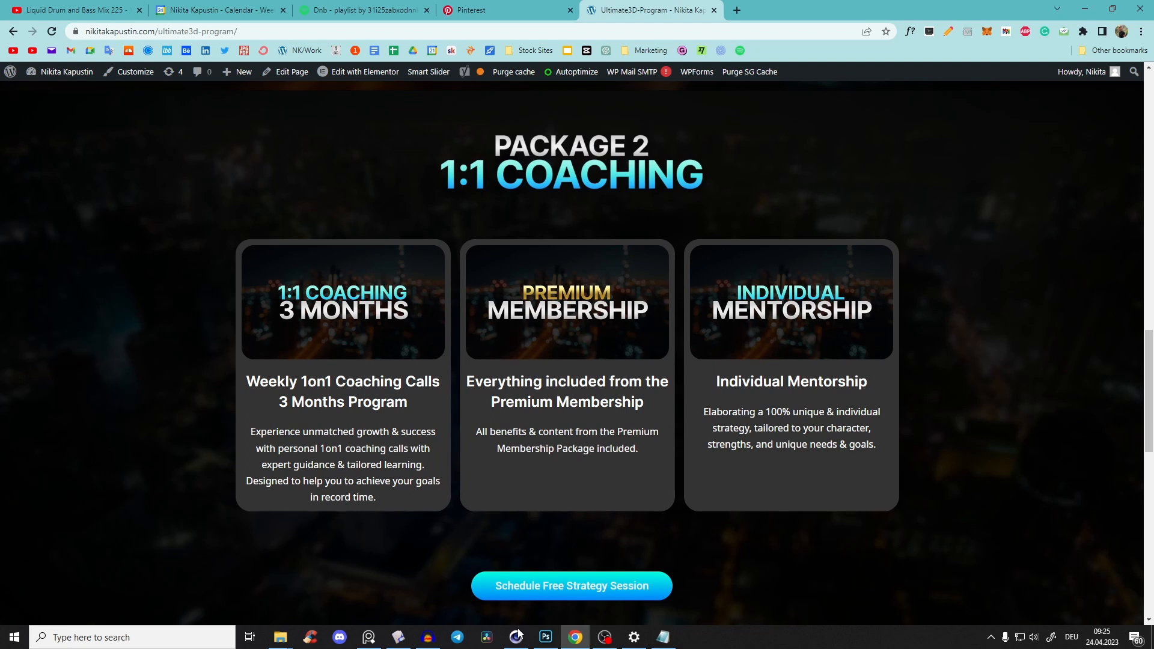
pyautogui.scroll(-3, 519, 634)
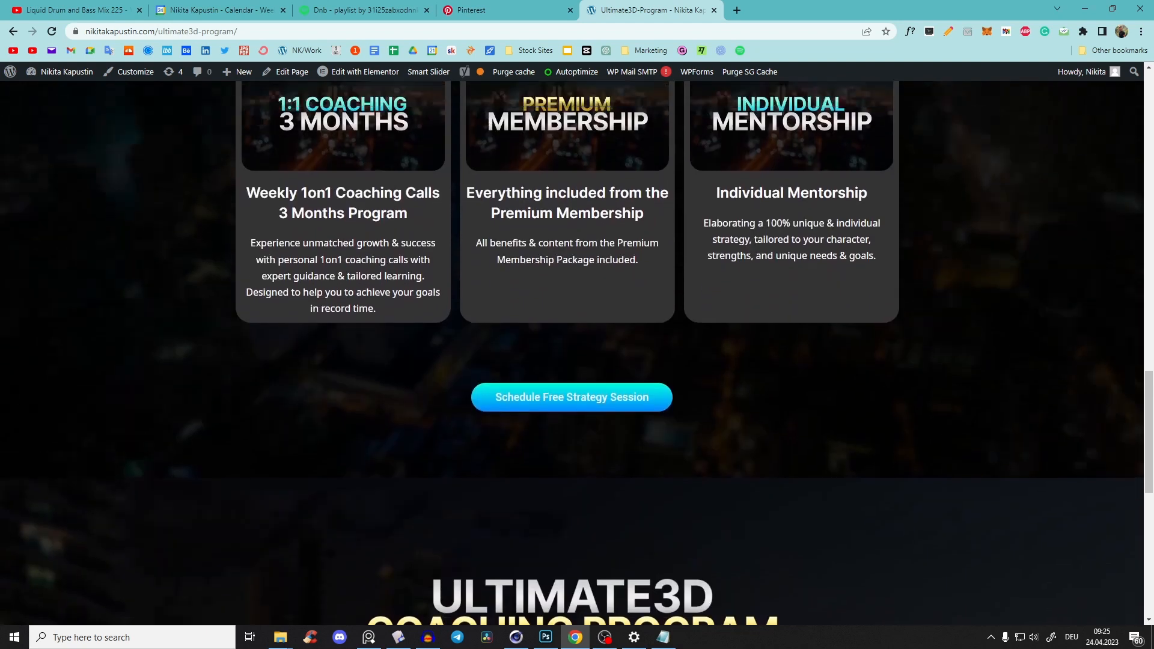
pyautogui.scroll(1, 520, 634)
pyautogui.scroll(1, 519, 634)
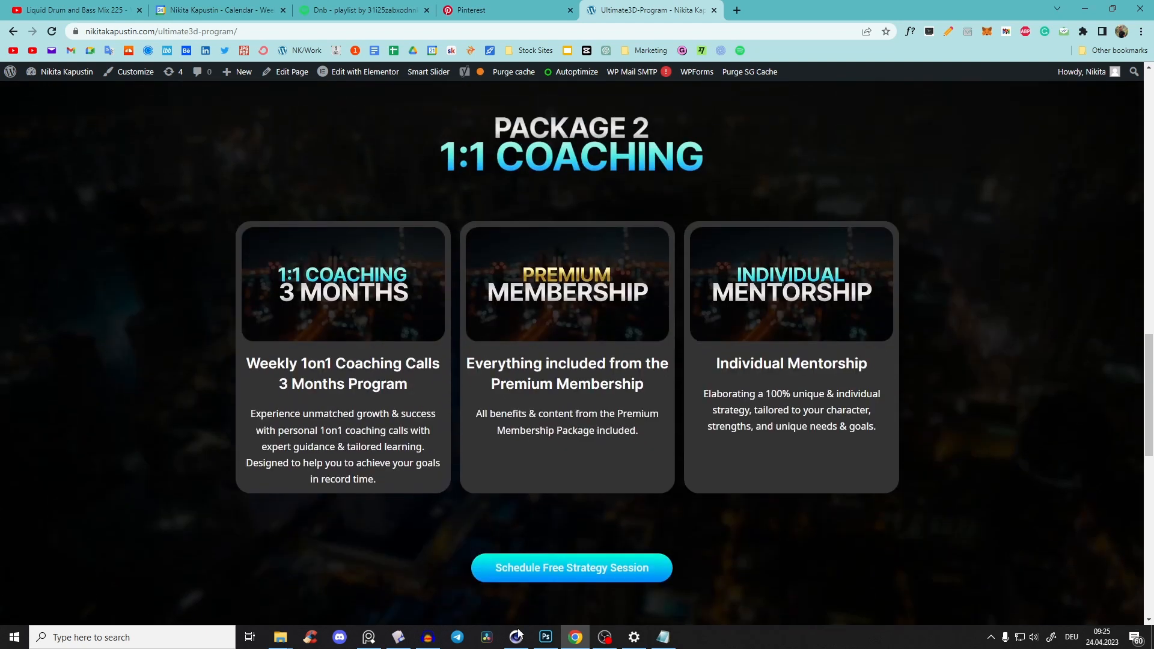
pyautogui.scroll(6, 518, 633)
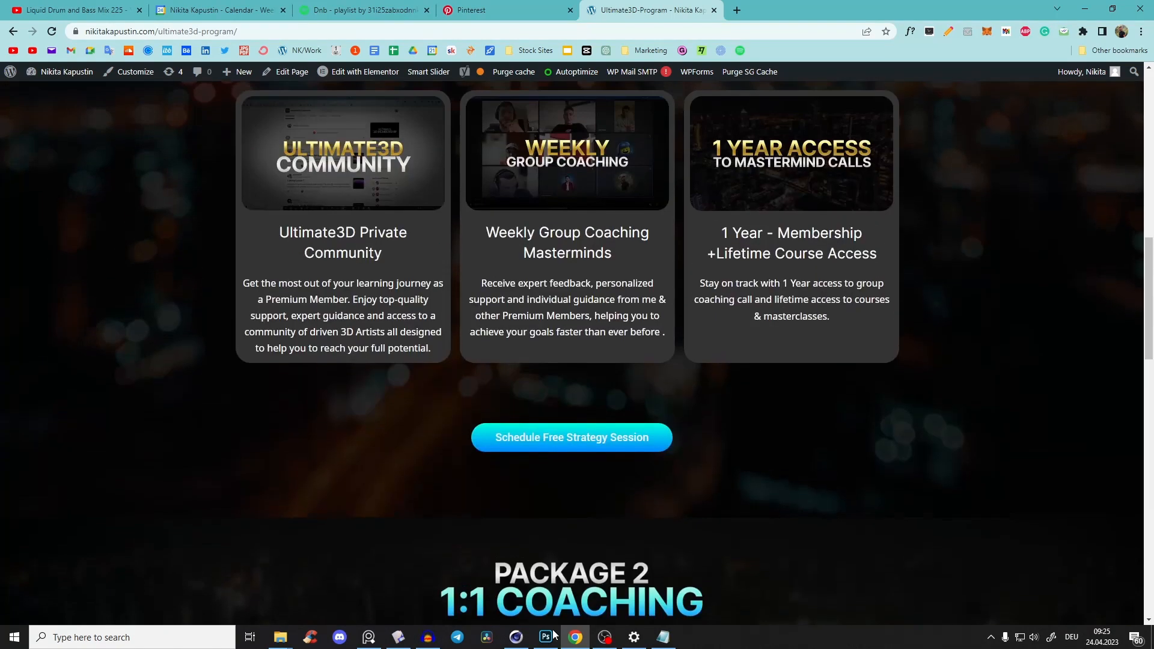
# Step: Look through the free strategy session and Frequently Asked Questions sections, and return to the start of the page
pyautogui.scroll(-2, 518, 633)
pyautogui.scroll(-6, 523, 634)
pyautogui.scroll(1, 554, 636)
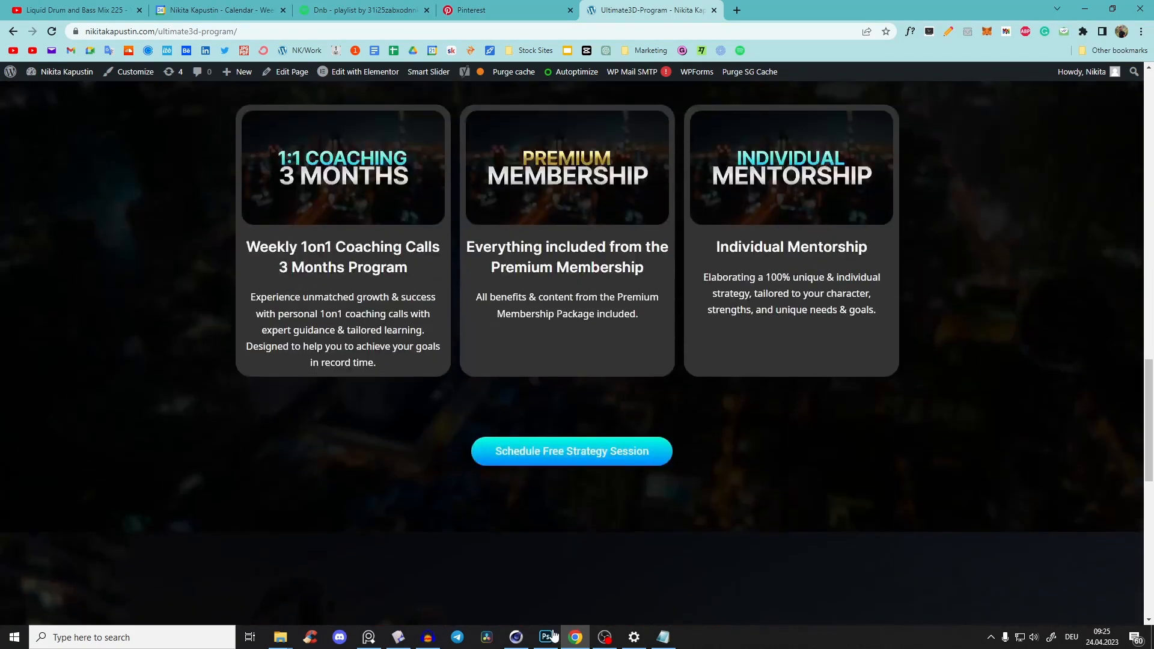
pyautogui.scroll(-7, 554, 636)
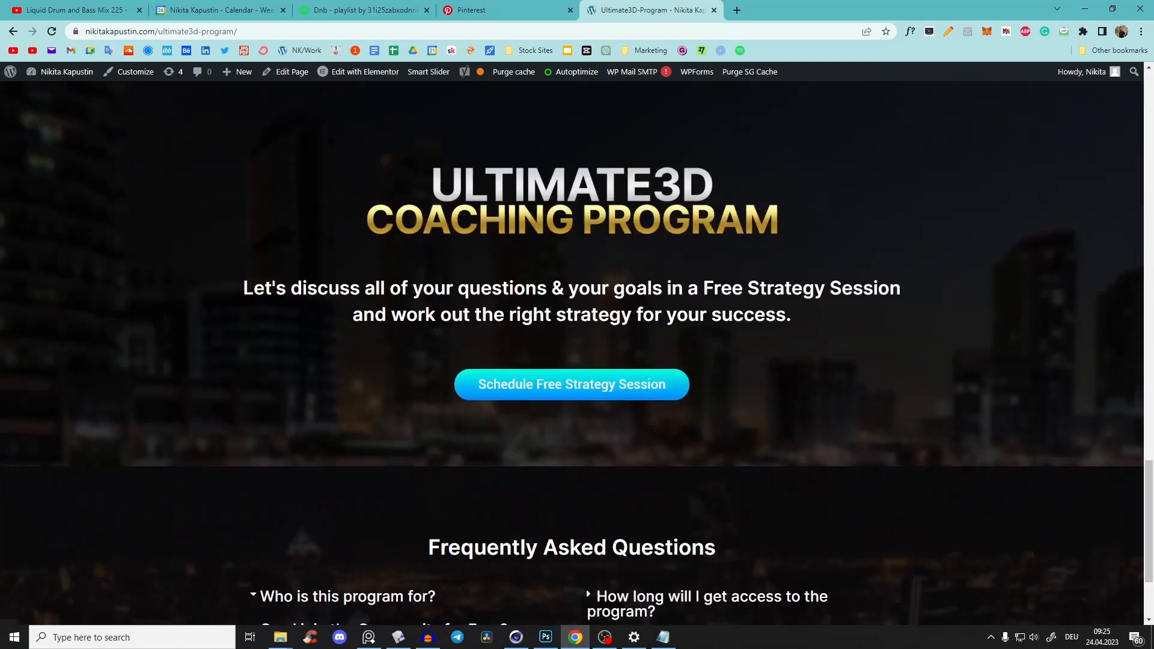
pyautogui.scroll(12, 554, 636)
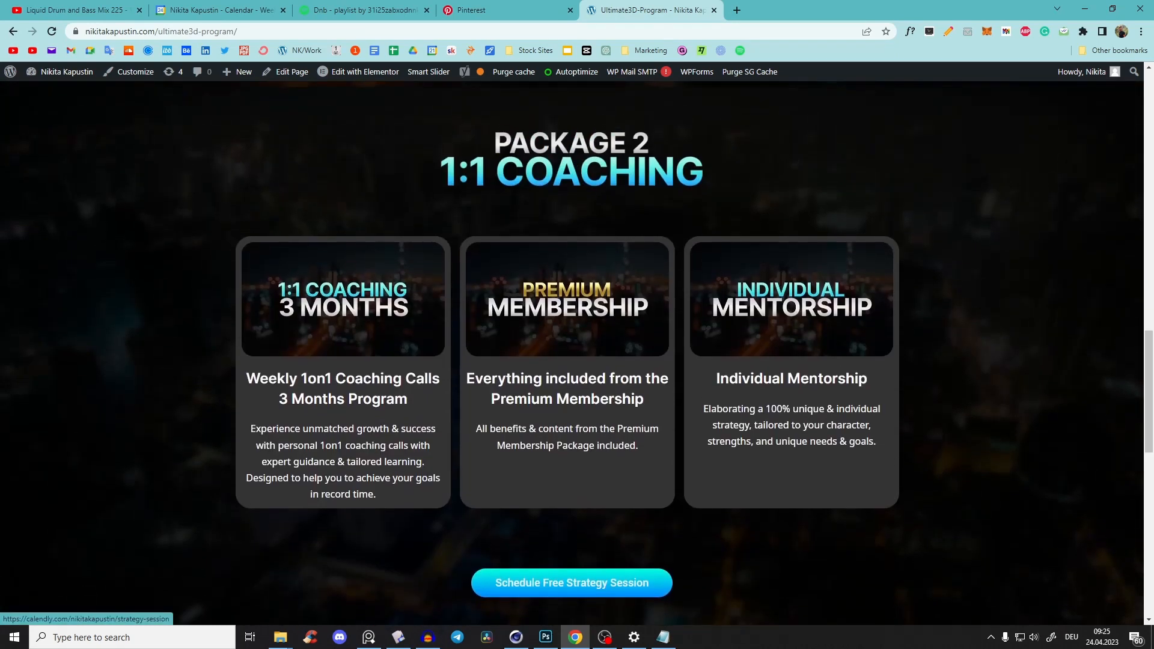
pyautogui.scroll(-7, 554, 636)
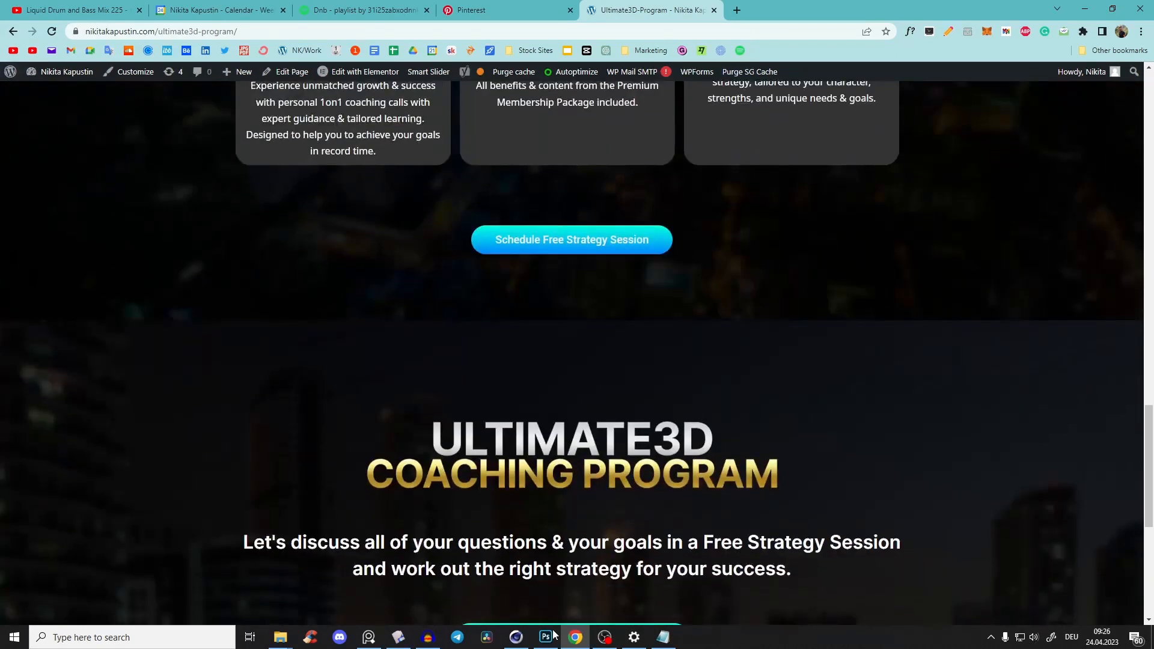
pyautogui.scroll(-5, 554, 636)
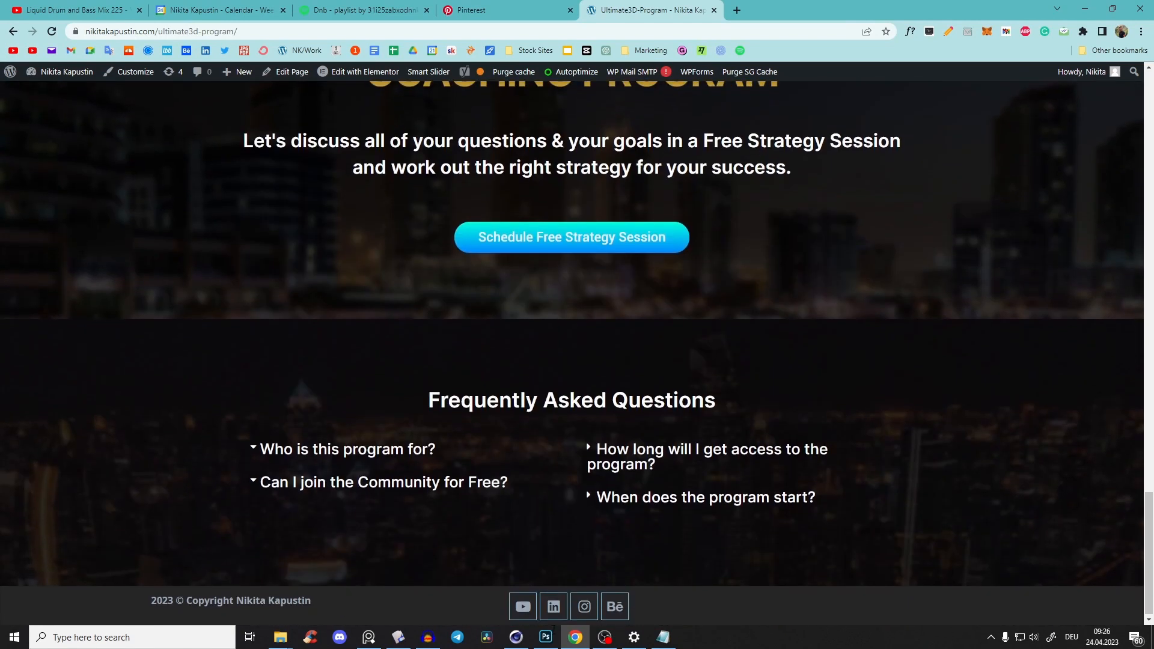
pyautogui.scroll(20, 555, 636)
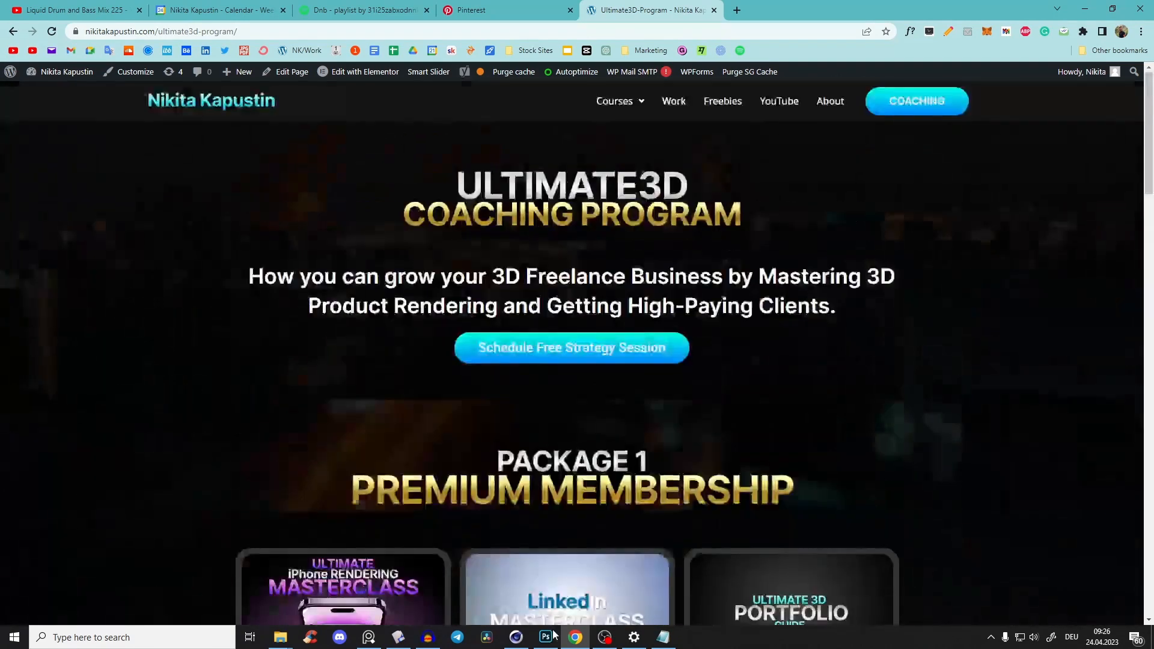
# Step: Switch back to the lighter render passes document in Photoshop and look over the composited lighter image
pyautogui.click(1084, 9)
pyautogui.keyDown('alt'); pyautogui.scroll(-3, 612, 288); pyautogui.keyUp('alt')
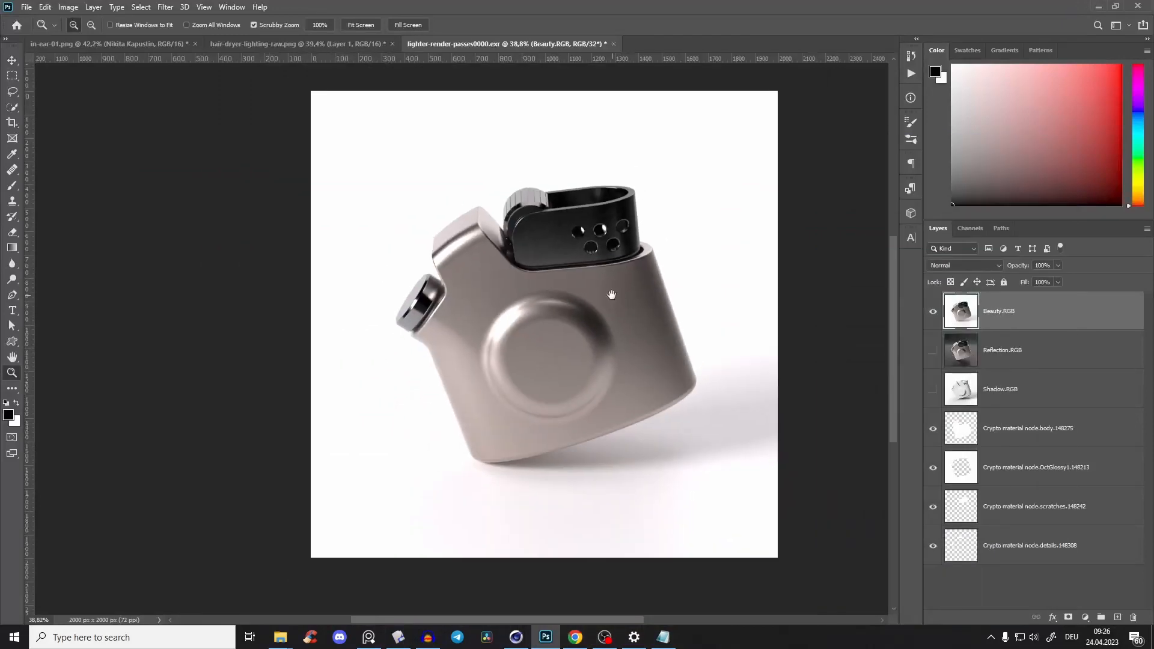
pyautogui.keyDown('alt'); pyautogui.scroll(2, 595, 281); pyautogui.keyUp('alt')
pyautogui.moveTo(594, 289); pyautogui.dragTo(590, 253)
pyautogui.keyDown('alt'); pyautogui.scroll(1, 603, 258); pyautogui.keyUp('alt')
pyautogui.keyDown('alt'); pyautogui.scroll(-1, 590, 252); pyautogui.keyUp('alt')
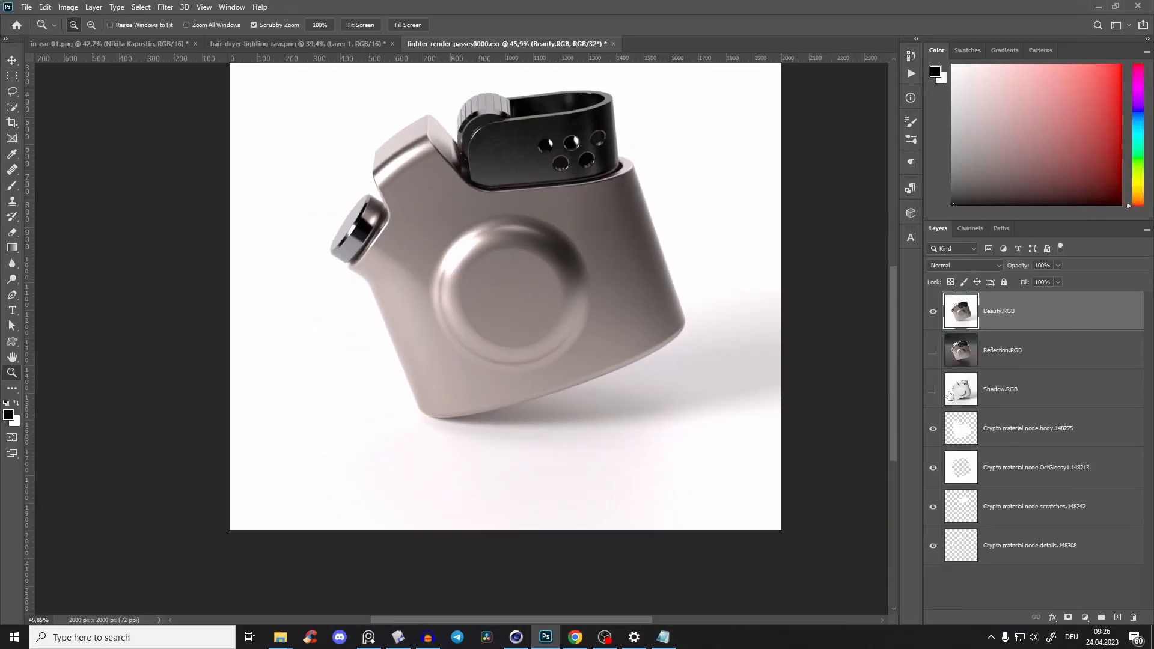
# Step: Toggle the Beauty and Shadow layers' visibility to compare the passes, leaving Beauty visible and Shadow hidden
pyautogui.click(932, 315)
pyautogui.click(933, 396)
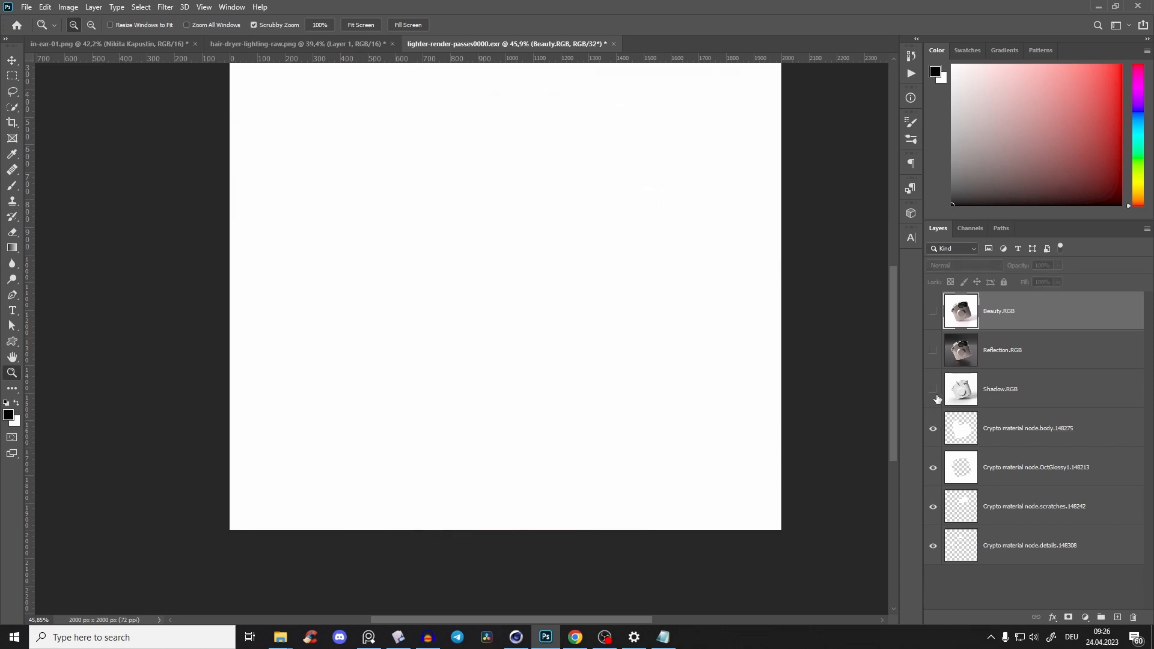
pyautogui.click(936, 397)
pyautogui.moveTo(633, 396); pyautogui.dragTo(630, 418)
pyautogui.click(933, 389)
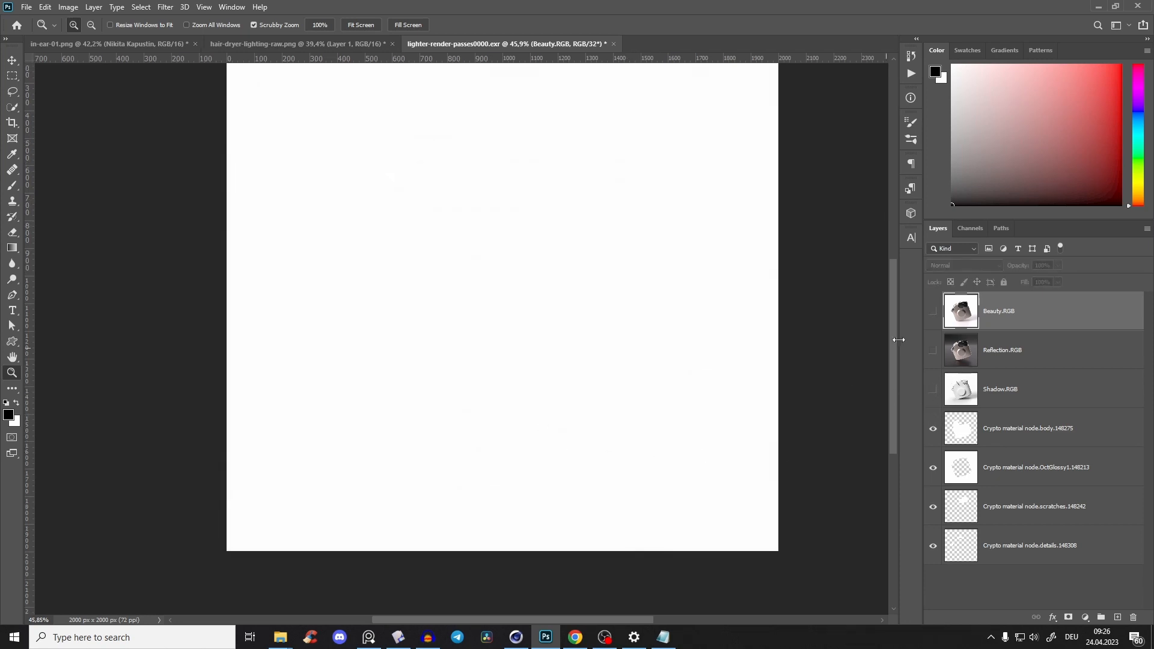
pyautogui.click(933, 311)
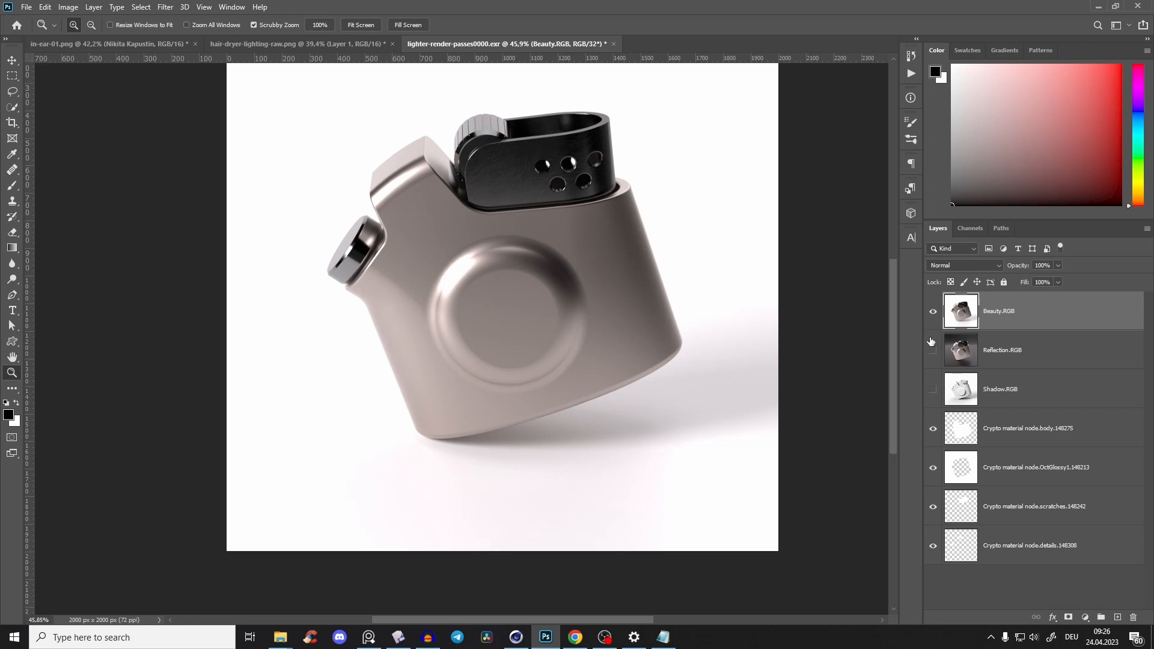
# Step: Move the Shadow layer above Beauty in the layer stack and make it visible
pyautogui.moveTo(666, 416); pyautogui.dragTo(654, 431)
pyautogui.moveTo(1015, 397); pyautogui.dragTo(1013, 309)
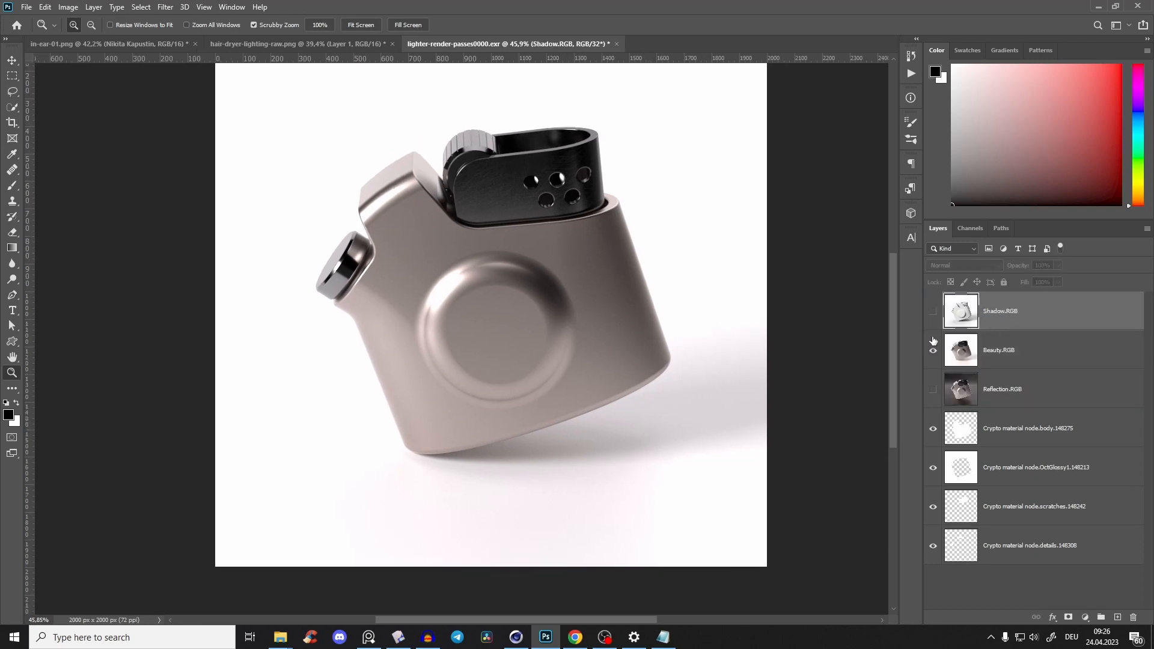
pyautogui.click(933, 312)
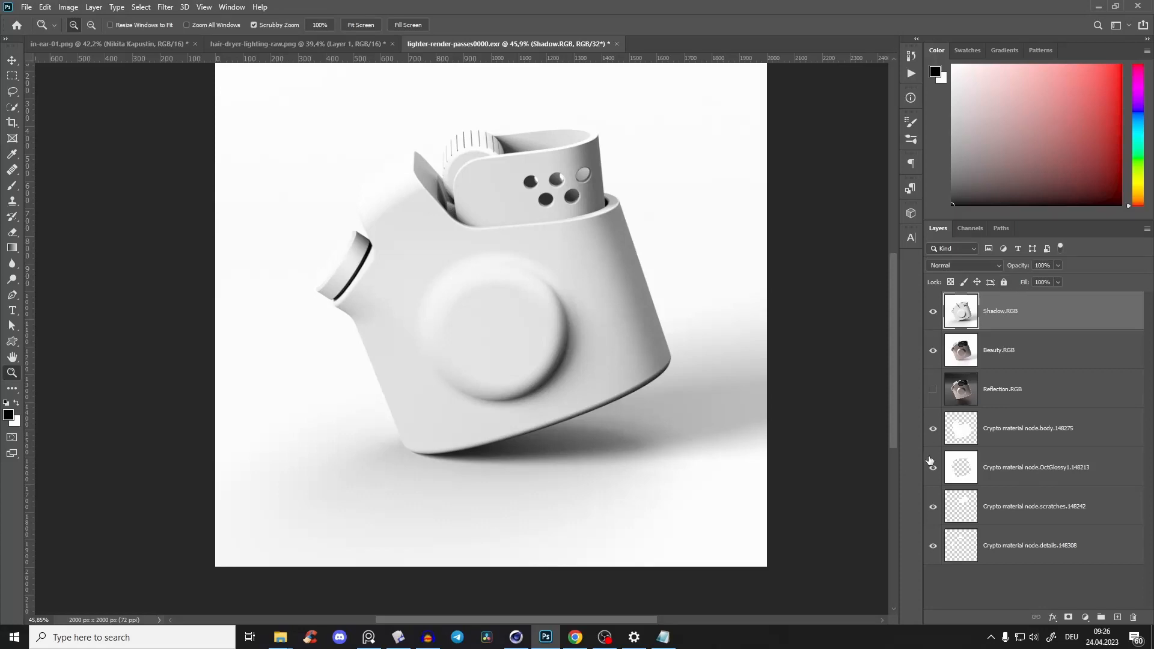
# Step: Combine the details, scratches and body crypto material selections and apply them as a layer mask on the Shadow layer
pyautogui.keyDown('ctrl'); pyautogui.click(962, 435); pyautogui.keyUp('ctrl')
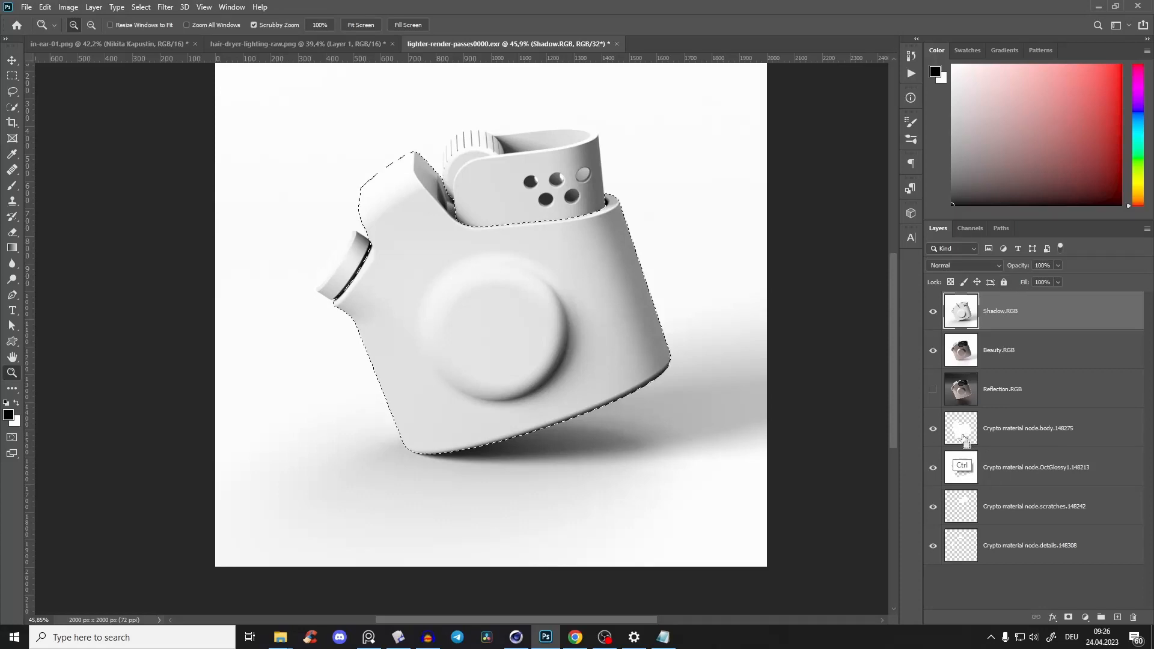
pyautogui.keyDown('ctrl'); pyautogui.click(962, 546); pyautogui.keyUp('ctrl')
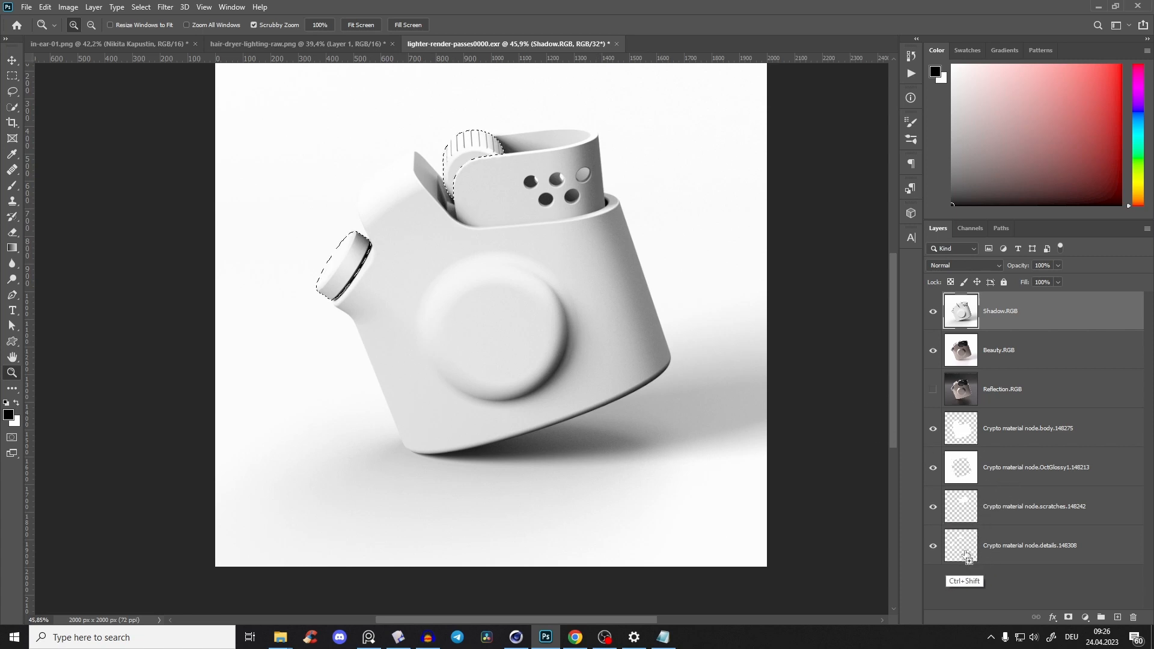
pyautogui.keyDown('ctrl'); pyautogui.keyDown('shift'); pyautogui.click(967, 509); pyautogui.keyUp('shift'); pyautogui.keyUp('ctrl')
pyautogui.keyDown('ctrl'); pyautogui.keyDown('shift'); pyautogui.click(965, 437); pyautogui.keyUp('shift'); pyautogui.keyUp('ctrl')
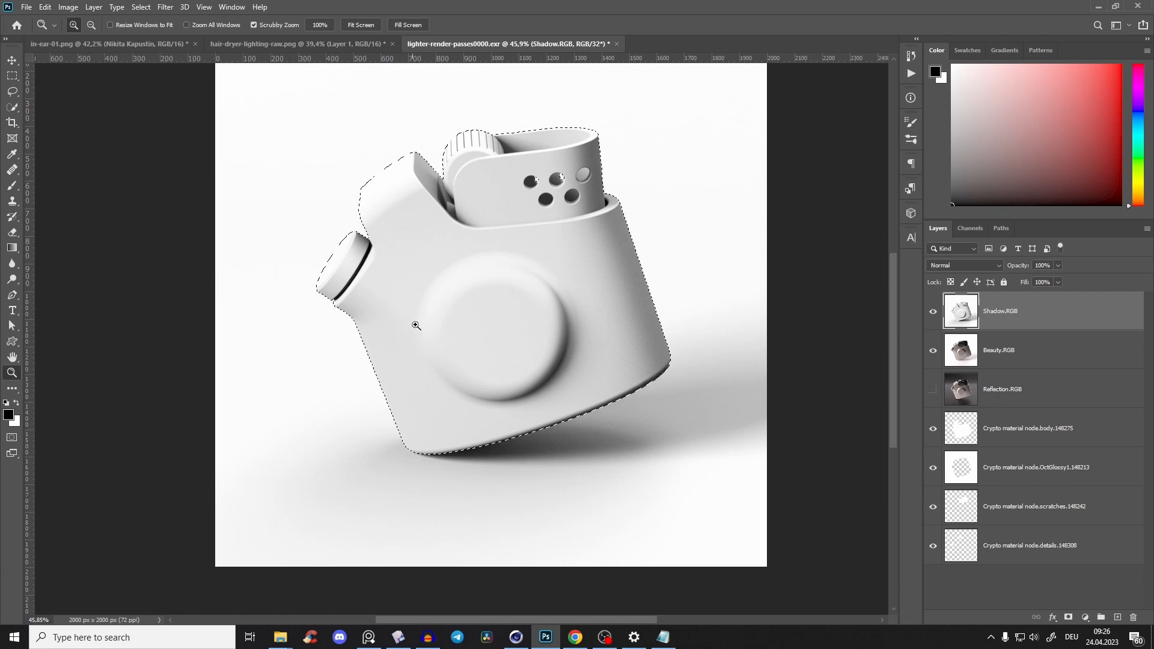
pyautogui.moveTo(538, 289); pyautogui.dragTo(530, 324)
pyautogui.moveTo(542, 299); pyautogui.dragTo(550, 293)
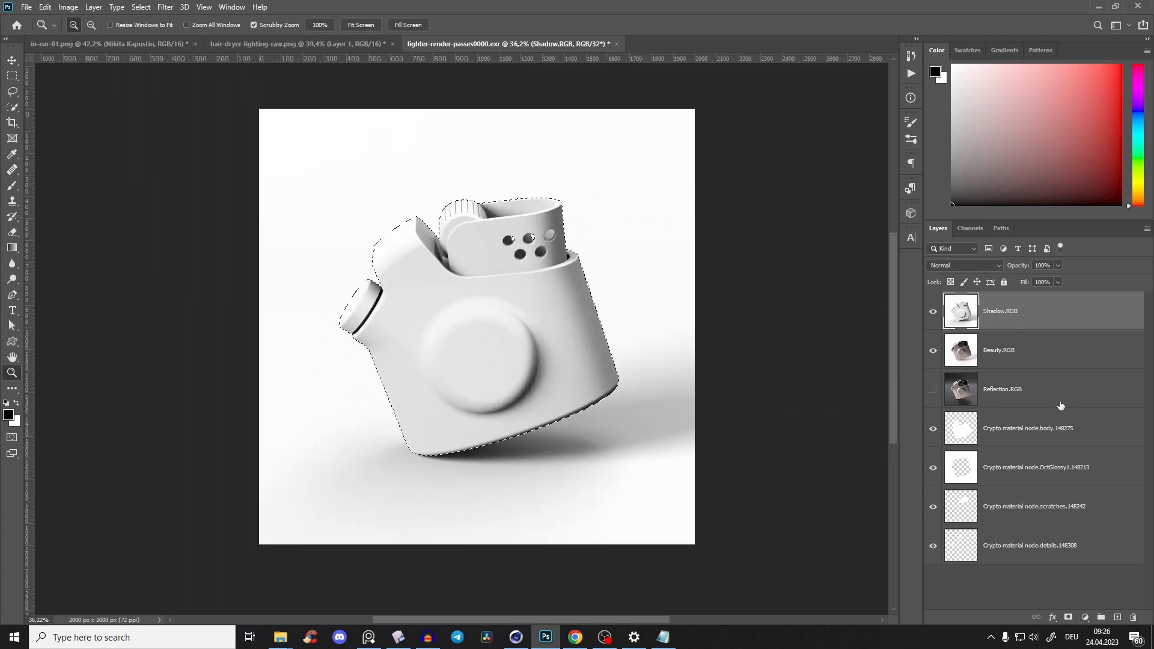
pyautogui.click(1068, 618)
# Step: Compare the masked Shadow layer hidden and shown, and invert its mask to limit the shadow pass to the background
pyautogui.click(933, 311)
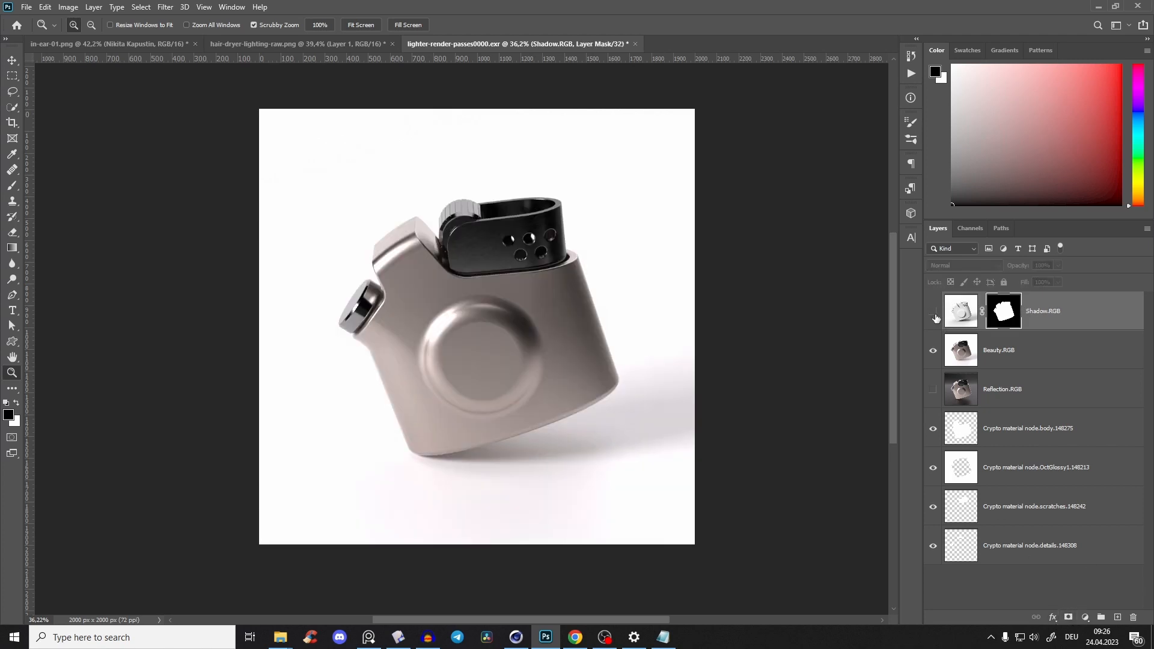
pyautogui.click(933, 311)
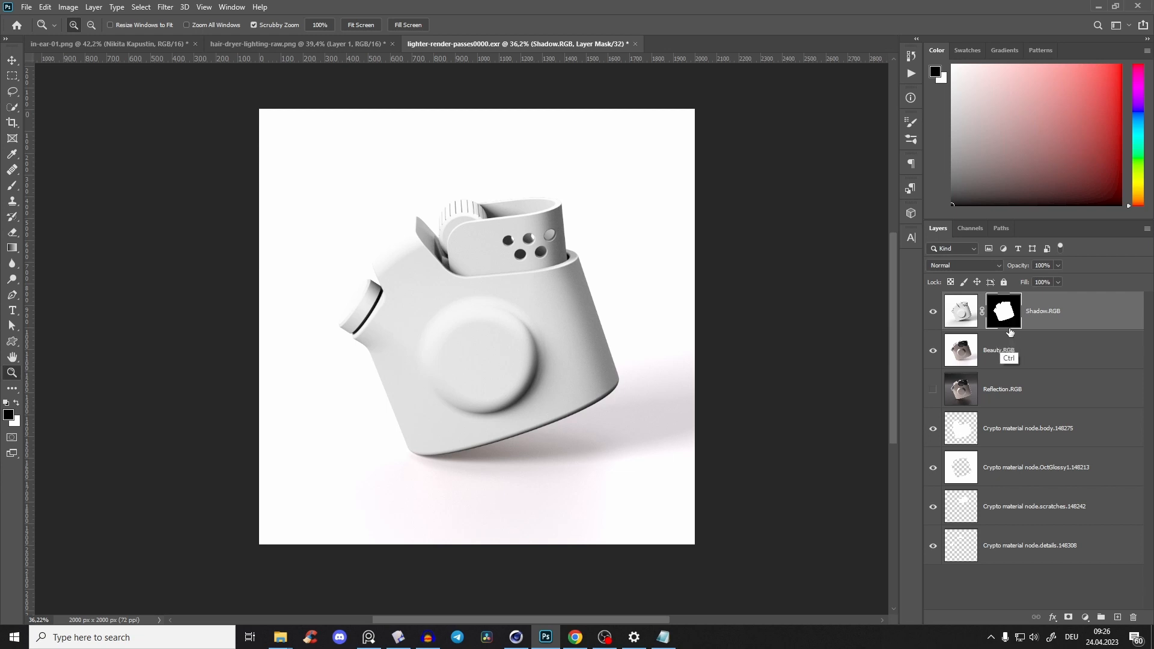
pyautogui.hotkey('ctrl', 'i')
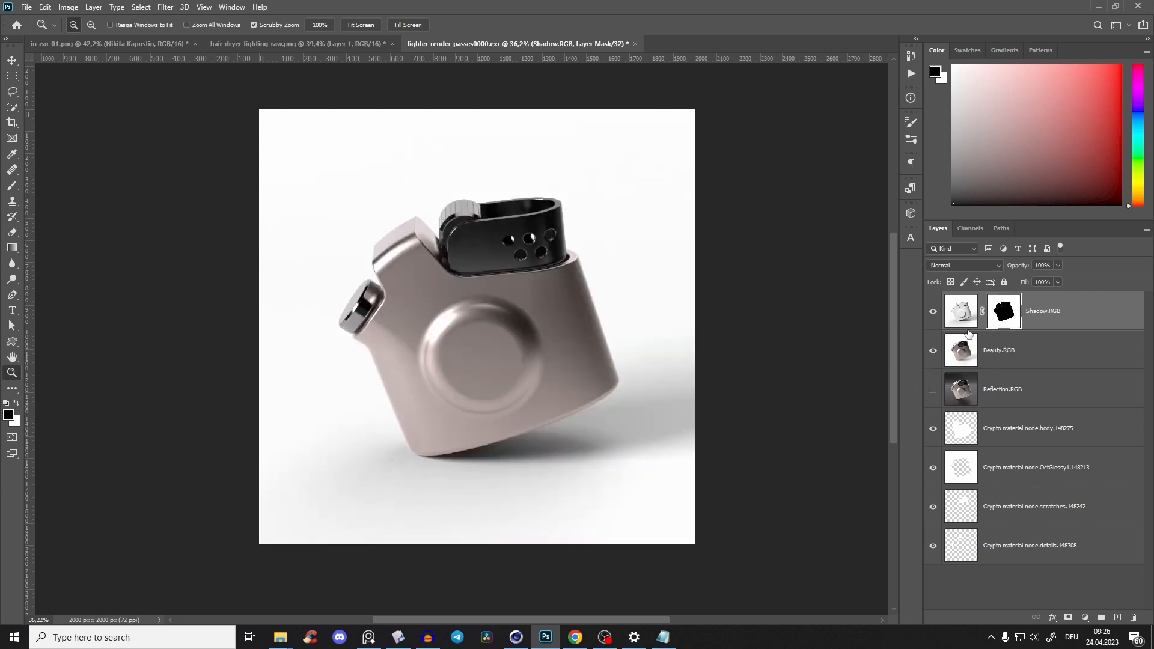
# Step: Compare the ground shadow around the lighter with the masked Shadow layer hidden and shown
pyautogui.click(936, 314)
pyautogui.click(936, 313)
pyautogui.click(937, 315)
pyautogui.click(938, 315)
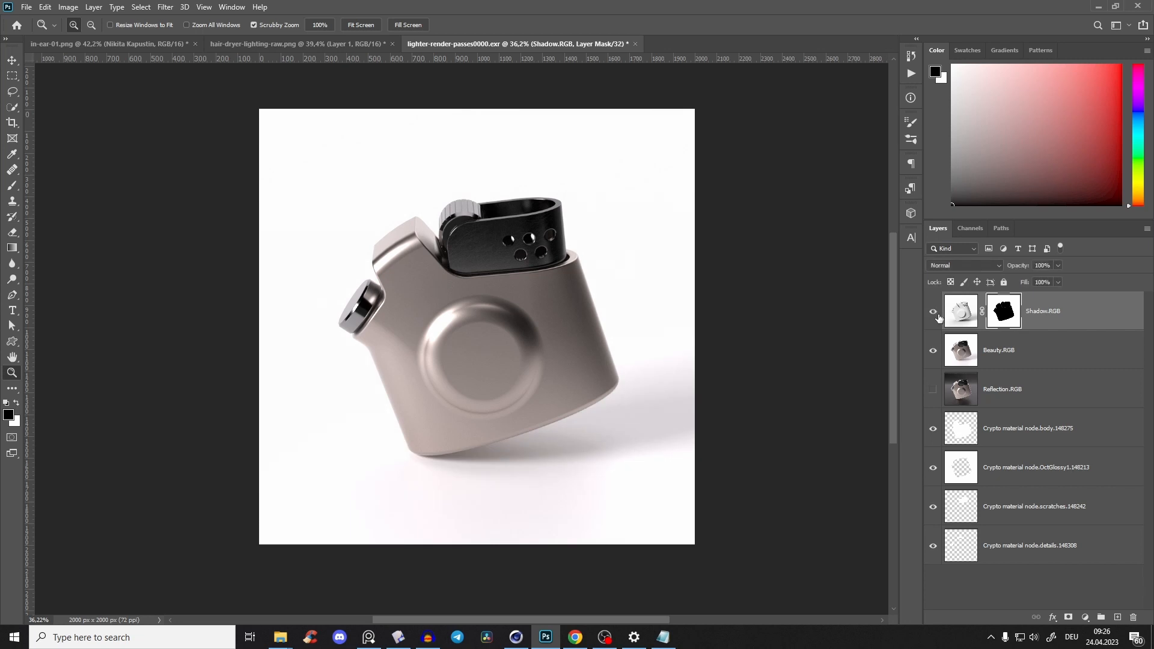
pyautogui.click(937, 315)
pyautogui.click(937, 315)
pyautogui.click(937, 314)
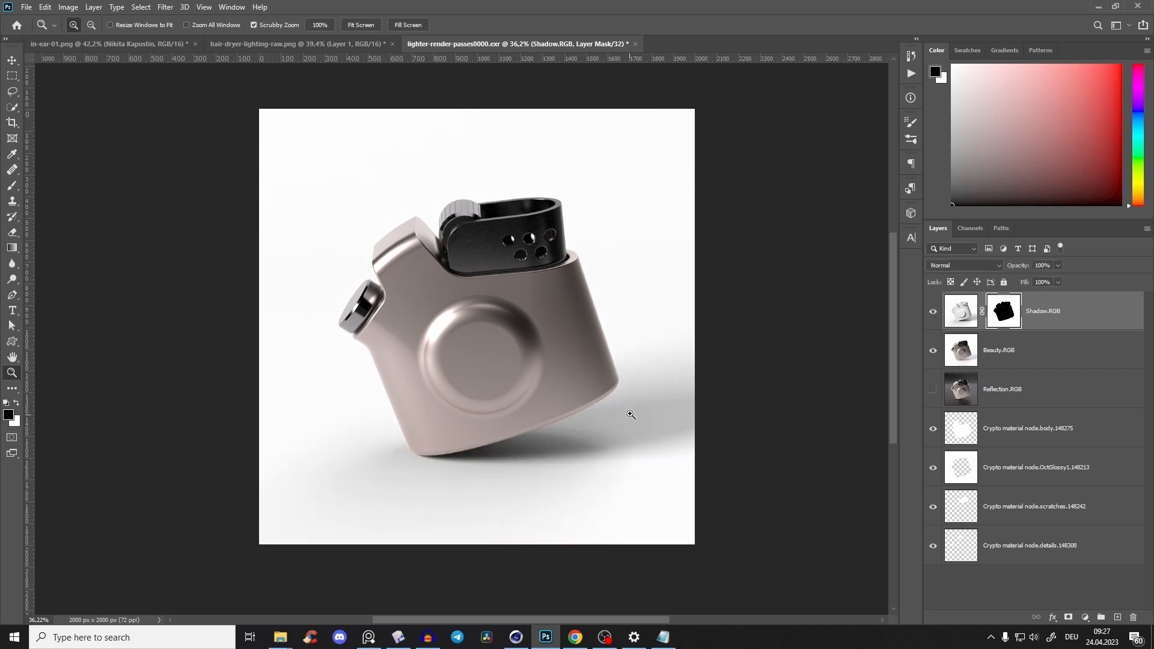
pyautogui.click(935, 313)
pyautogui.click(935, 312)
pyautogui.click(934, 314)
pyautogui.click(934, 314)
# Step: Display the Shadow layer's mask and paint black over the thin seam lines around the spark wheel and metal cap
pyautogui.moveTo(513, 270); pyautogui.dragTo(601, 274)
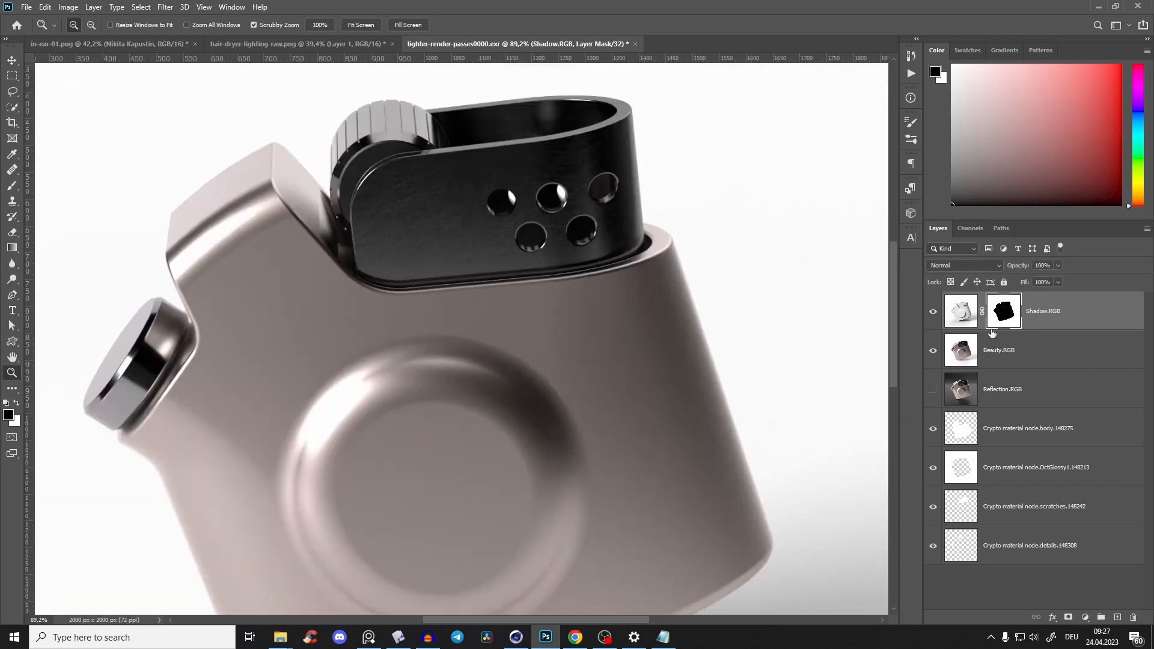
pyautogui.keyDown('alt'); pyautogui.click(1000, 322); pyautogui.keyUp('alt')
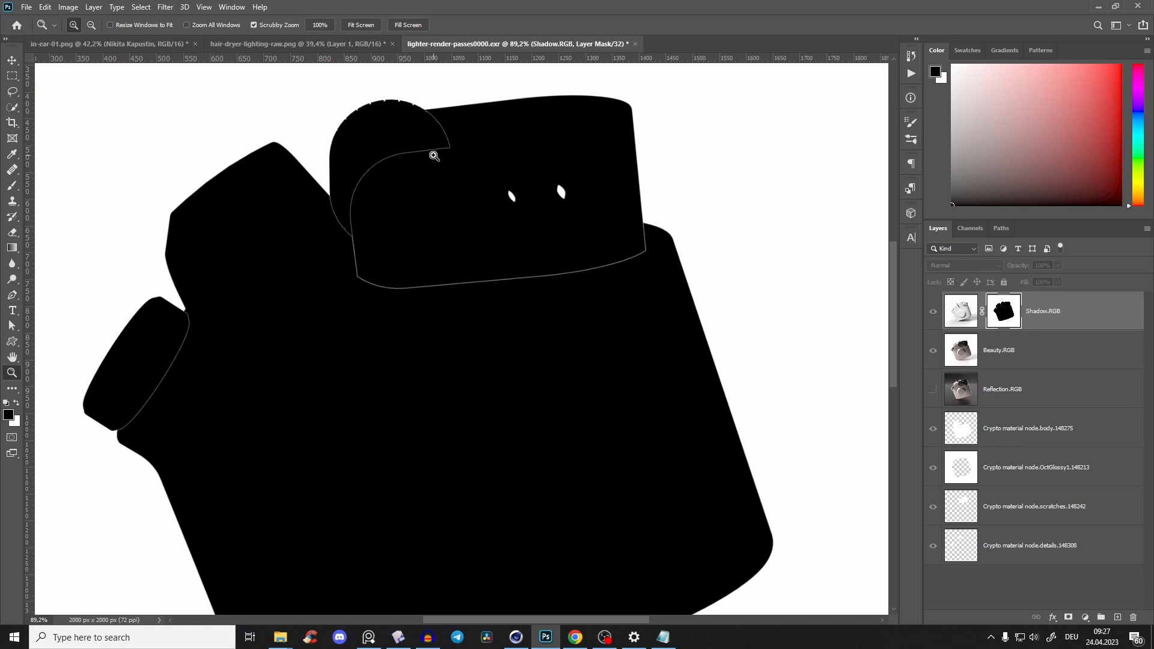
pyautogui.moveTo(433, 166); pyautogui.dragTo(460, 294)
pyautogui.moveTo(454, 257)
pyautogui.mouseDown()
pyautogui.moveTo(492, 252)
pyautogui.moveTo(481, 204)
pyautogui.moveTo(466, 238)
pyautogui.moveTo(512, 255)
pyautogui.moveTo(445, 272)
pyautogui.mouseUp()
pyautogui.press('b')
pyautogui.keyDown('alt'); pyautogui.moveTo(479, 301); pyautogui.dragTo(495, 302, button='right'); pyautogui.keyUp('alt')
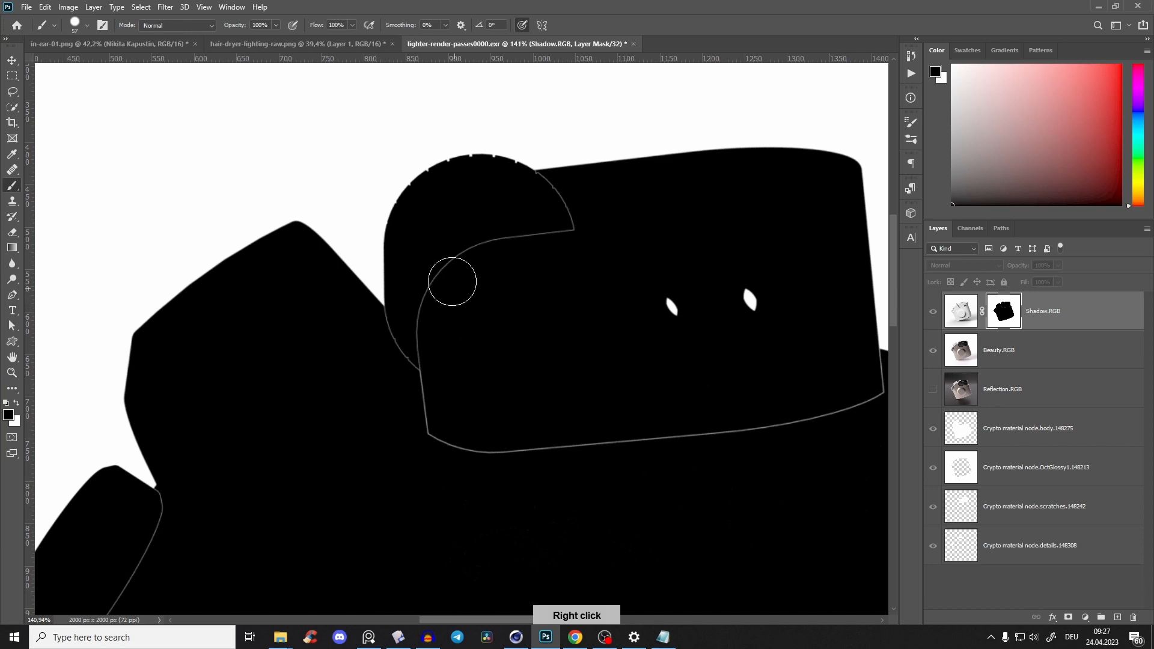
pyautogui.moveTo(452, 282)
pyautogui.mouseDown()
pyautogui.moveTo(432, 381)
pyautogui.moveTo(391, 327)
pyautogui.moveTo(543, 199)
pyautogui.mouseUp()
pyautogui.moveTo(455, 454); pyautogui.dragTo(762, 428)
pyautogui.moveTo(763, 428); pyautogui.dragTo(603, 420)
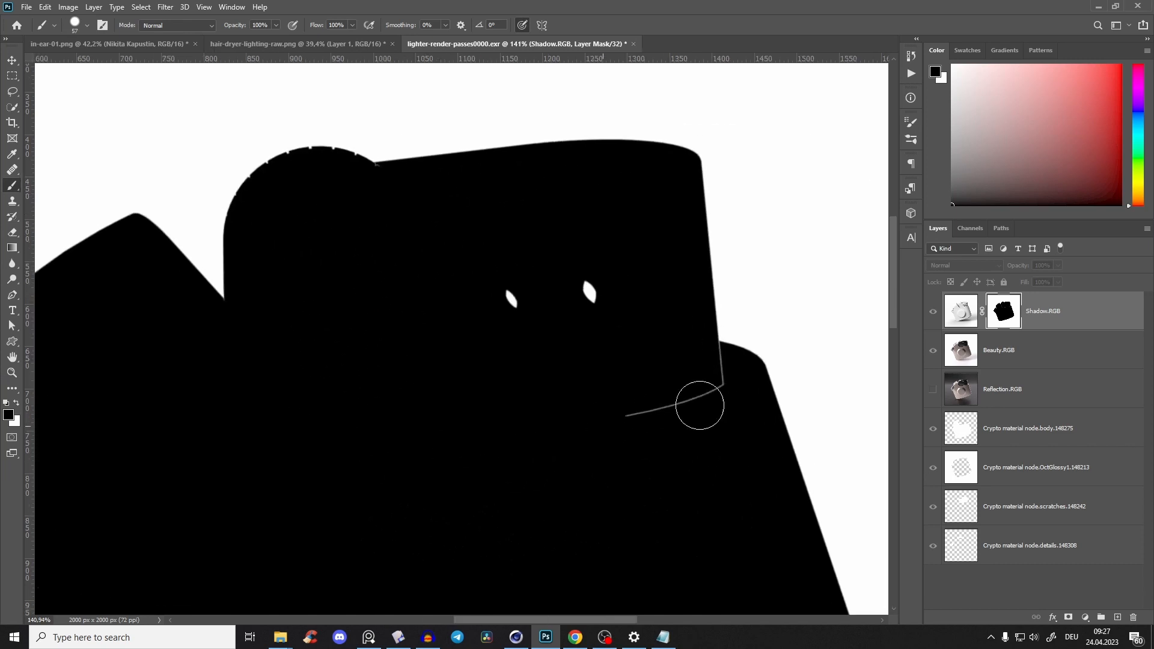
pyautogui.moveTo(700, 406); pyautogui.dragTo(716, 371)
# Step: Paint black over the seam beside the lighter's side knob in the mask, and return to the normal image view
pyautogui.moveTo(125, 523); pyautogui.dragTo(427, 371)
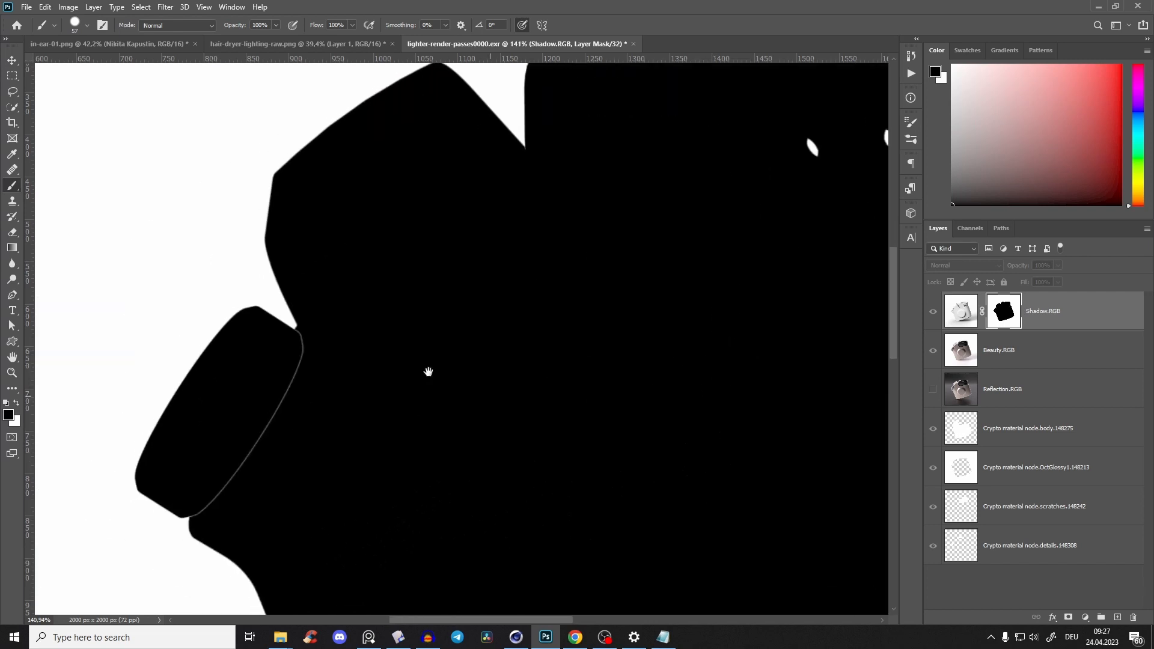
pyautogui.moveTo(330, 364)
pyautogui.mouseDown()
pyautogui.moveTo(318, 345)
pyautogui.moveTo(214, 507)
pyautogui.mouseUp()
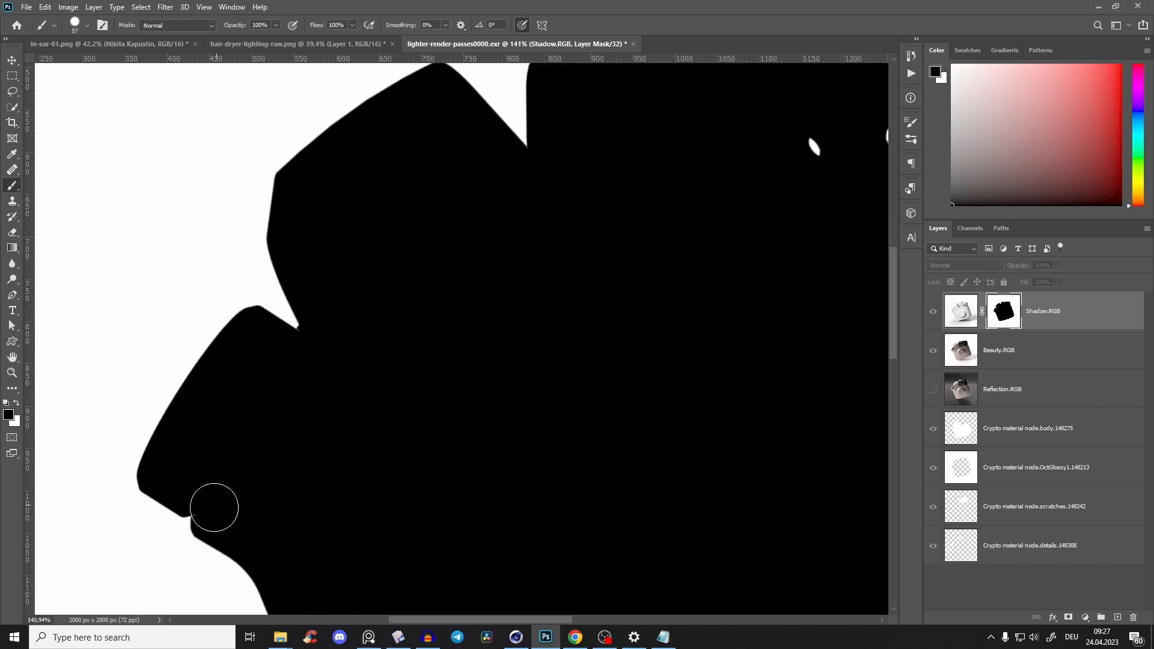
pyautogui.press('z')
pyautogui.moveTo(592, 266); pyautogui.dragTo(533, 317)
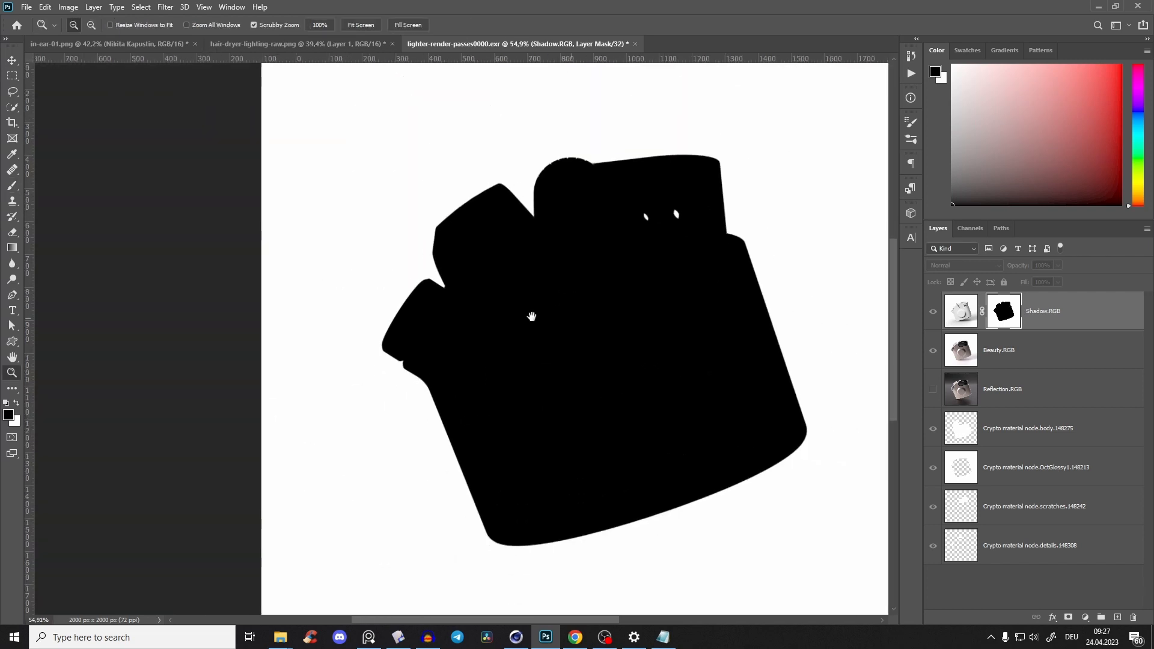
pyautogui.keyDown('alt'); pyautogui.click(1010, 318); pyautogui.keyUp('alt')
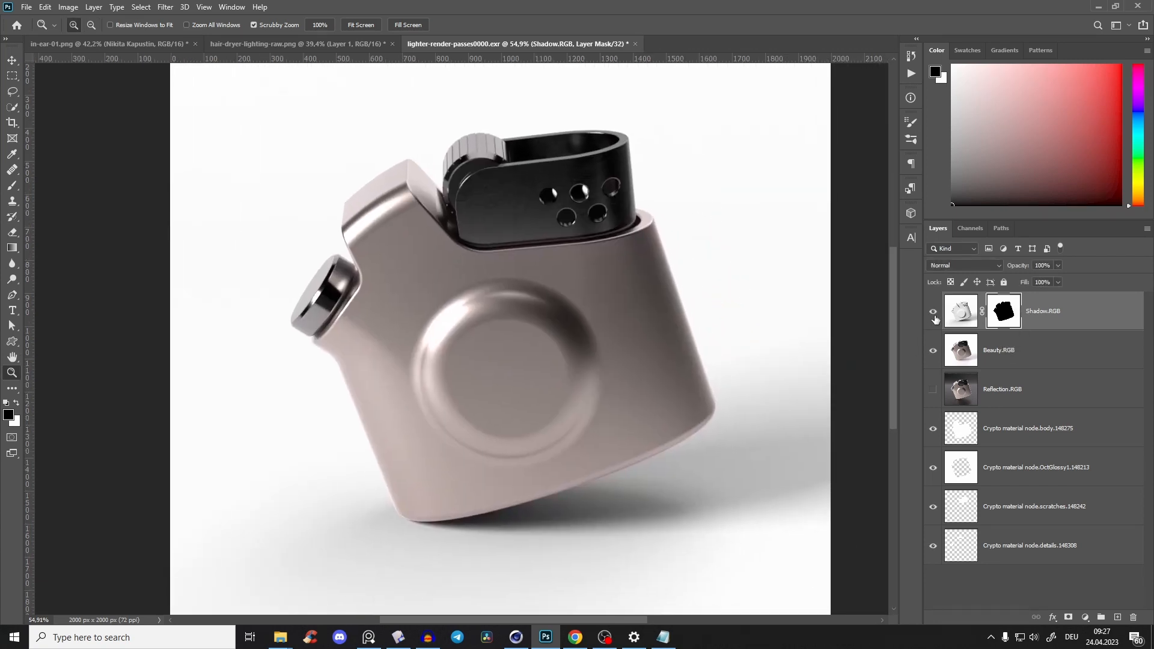
# Step: Set the Shadow layer's blend mode to Multiply, compare it hidden and shown, and set its opacity to 89%
pyautogui.click(933, 311)
pyautogui.click(933, 311)
pyautogui.keyDown('alt'); pyautogui.scroll(-3, 672, 373); pyautogui.keyUp('alt')
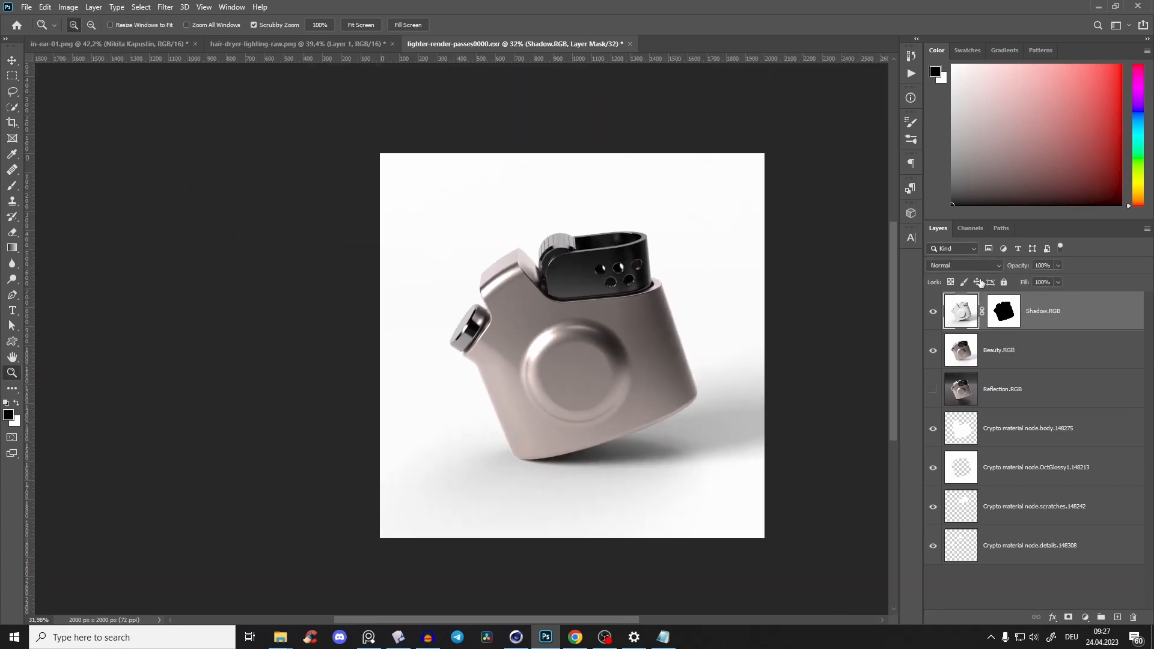
pyautogui.click(965, 265)
pyautogui.click(964, 306)
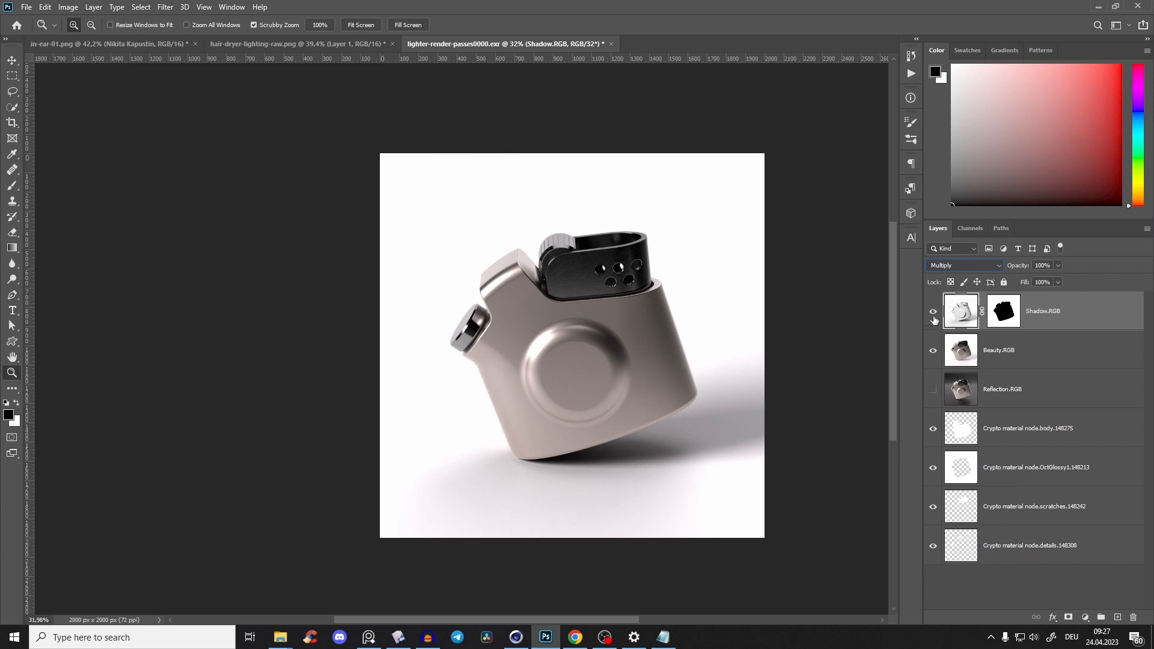
pyautogui.click(933, 314)
pyautogui.click(933, 314)
pyautogui.moveTo(1016, 268)
pyautogui.mouseDown()
pyautogui.moveTo(991, 279)
pyautogui.moveTo(1014, 283)
pyautogui.mouseUp()
# Step: Convert the document to 16 bits per channel without merging the layers
pyautogui.click(68, 6)
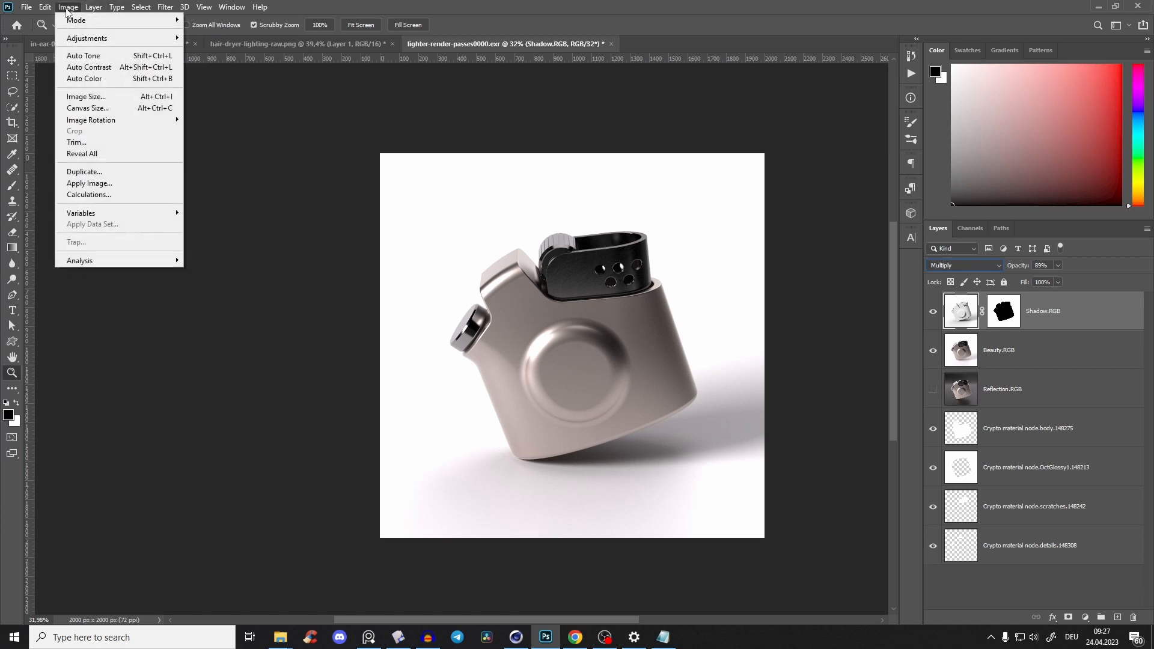
pyautogui.moveTo(84, 20)
pyautogui.click(218, 129)
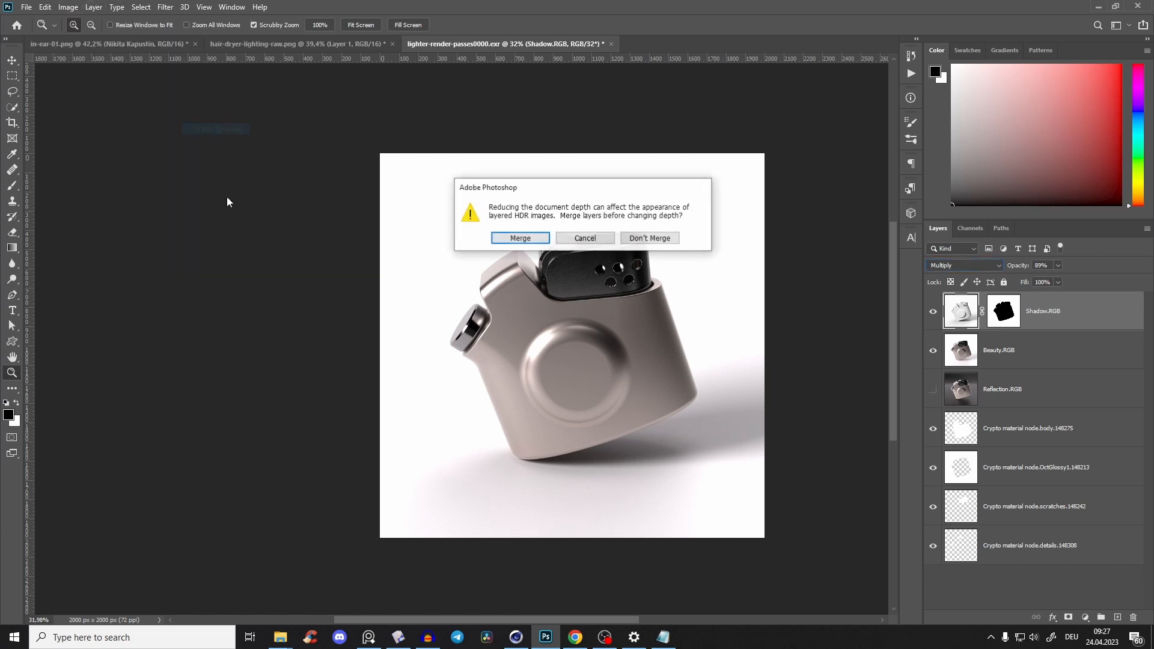
pyautogui.click(649, 239)
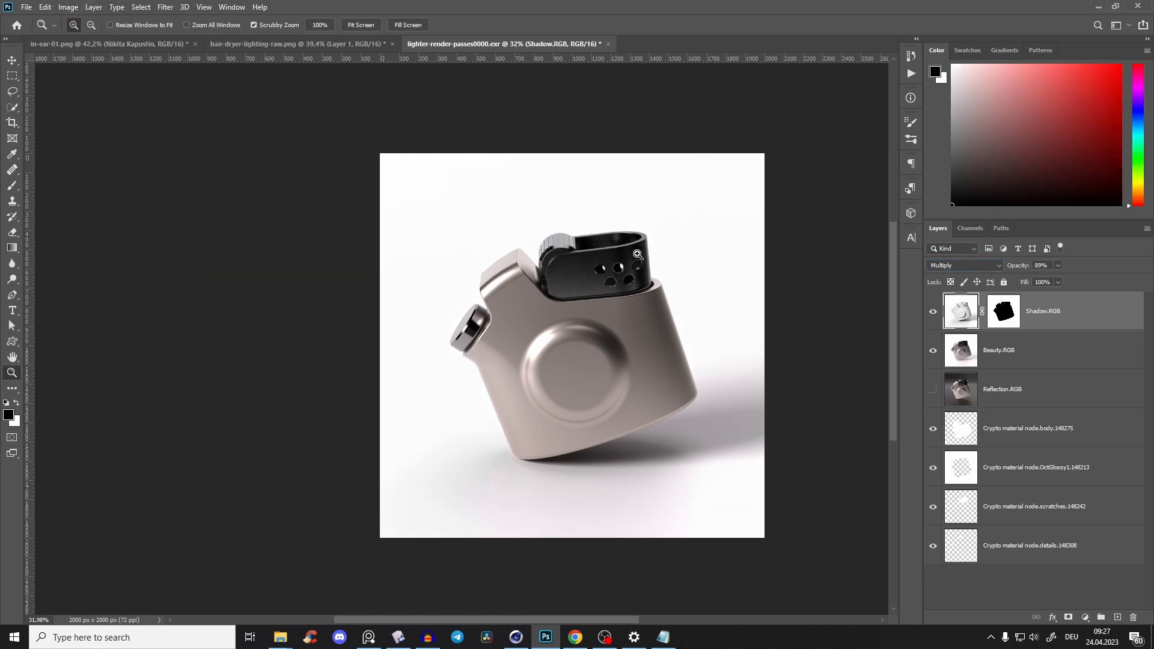
# Step: Try the Shadow layer at a lower opacity of about 58%, and return it to 89%
pyautogui.moveTo(607, 375); pyautogui.dragTo(689, 349)
pyautogui.moveTo(689, 350); pyautogui.dragTo(639, 335)
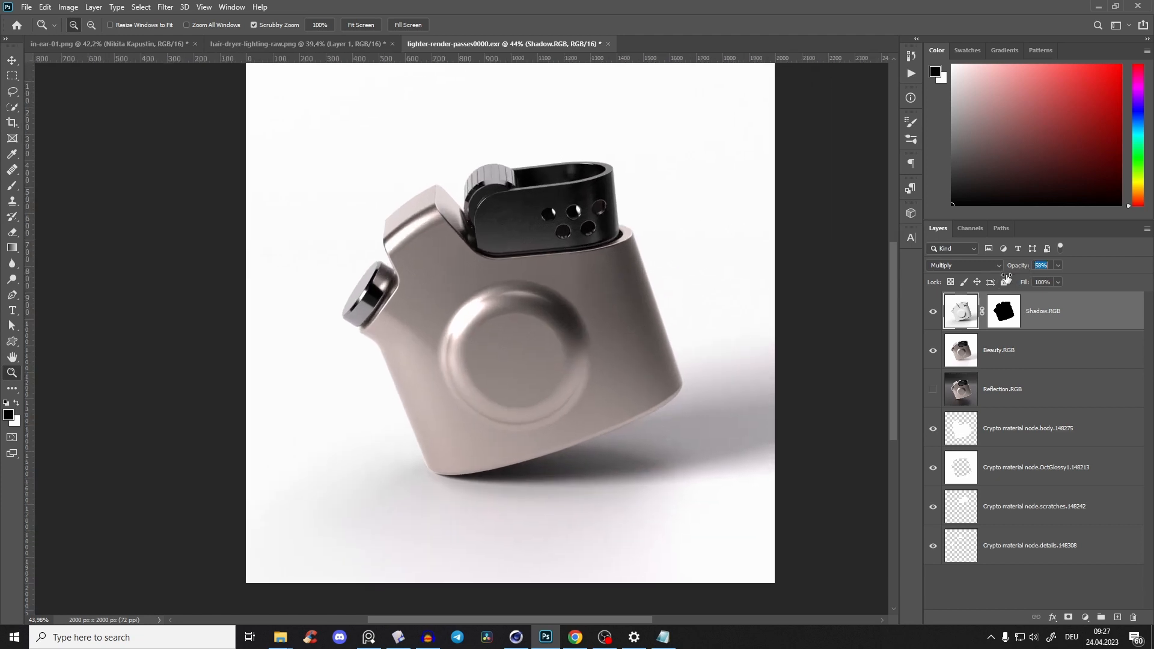
pyautogui.moveTo(1007, 277); pyautogui.dragTo(1026, 284)
# Step: Examine the multiplied ground shadow and the white background around the lighter close up and as a whole
pyautogui.moveTo(591, 268); pyautogui.dragTo(573, 335)
pyautogui.moveTo(582, 288); pyautogui.dragTo(545, 284)
pyautogui.moveTo(517, 288); pyautogui.dragTo(551, 282)
pyautogui.moveTo(571, 211); pyautogui.dragTo(515, 290)
pyautogui.moveTo(263, 235); pyautogui.dragTo(260, 241)
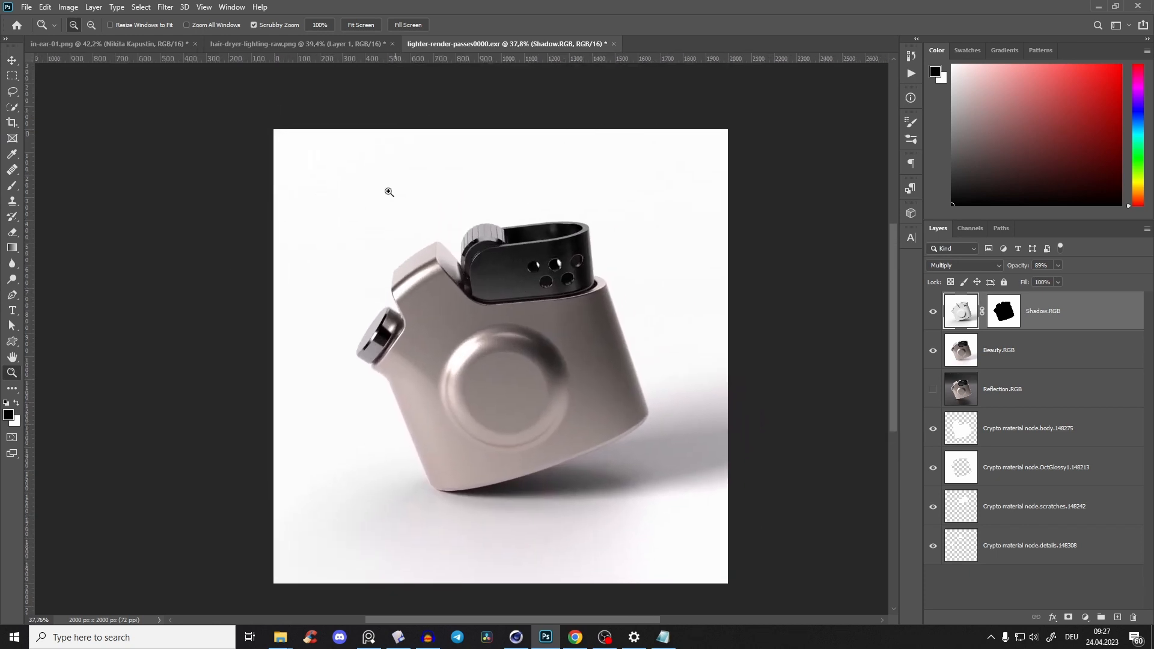
pyautogui.moveTo(457, 373); pyautogui.dragTo(499, 274)
pyautogui.moveTo(559, 310); pyautogui.dragTo(547, 319)
pyautogui.moveTo(565, 259)
pyautogui.mouseDown()
pyautogui.moveTo(530, 315)
pyautogui.moveTo(559, 253)
pyautogui.mouseUp()
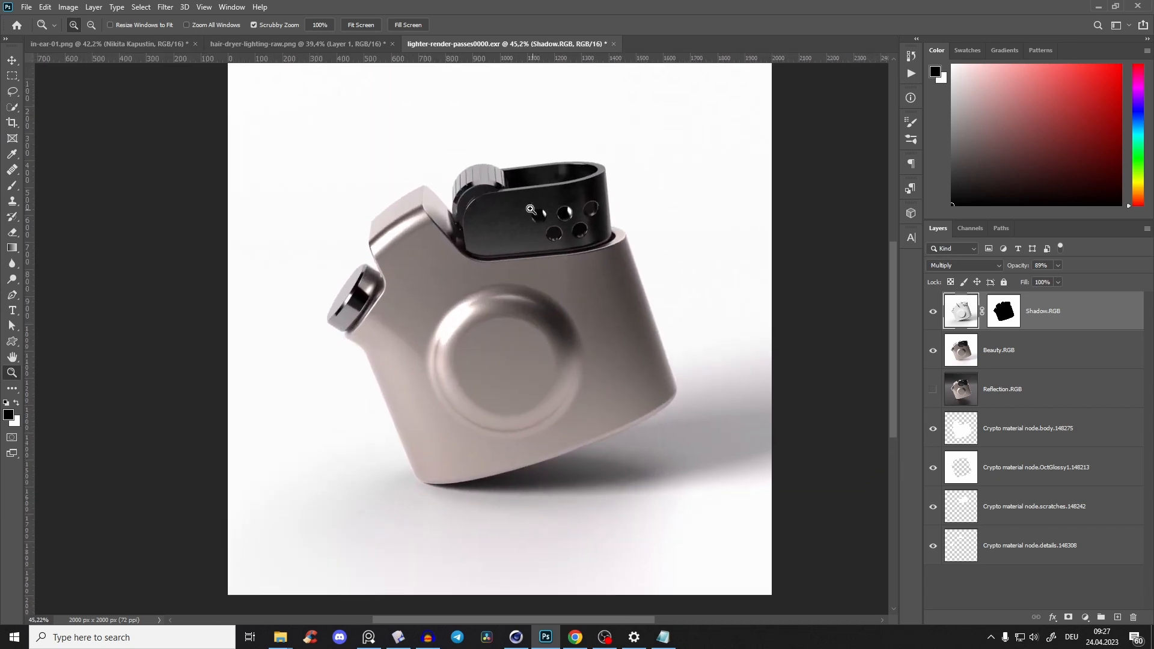
pyautogui.moveTo(556, 317); pyautogui.dragTo(520, 348)
pyautogui.moveTo(541, 327); pyautogui.dragTo(552, 301)
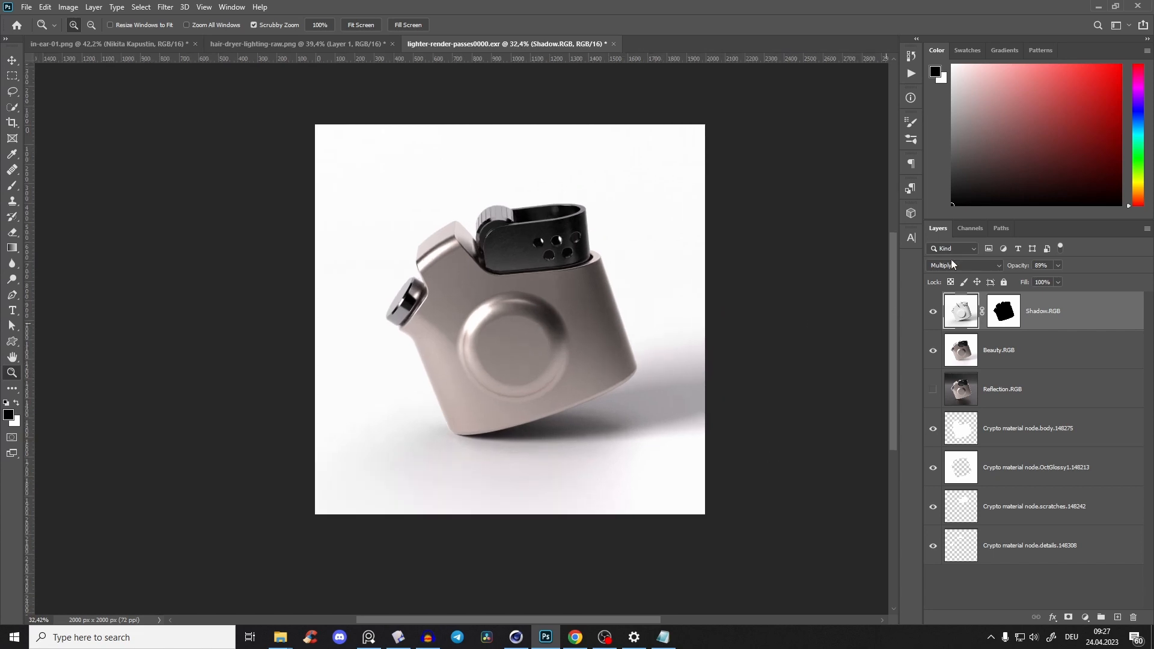
# Step: Add a new empty layer directly above the body crypto material layer
pyautogui.click(1031, 428)
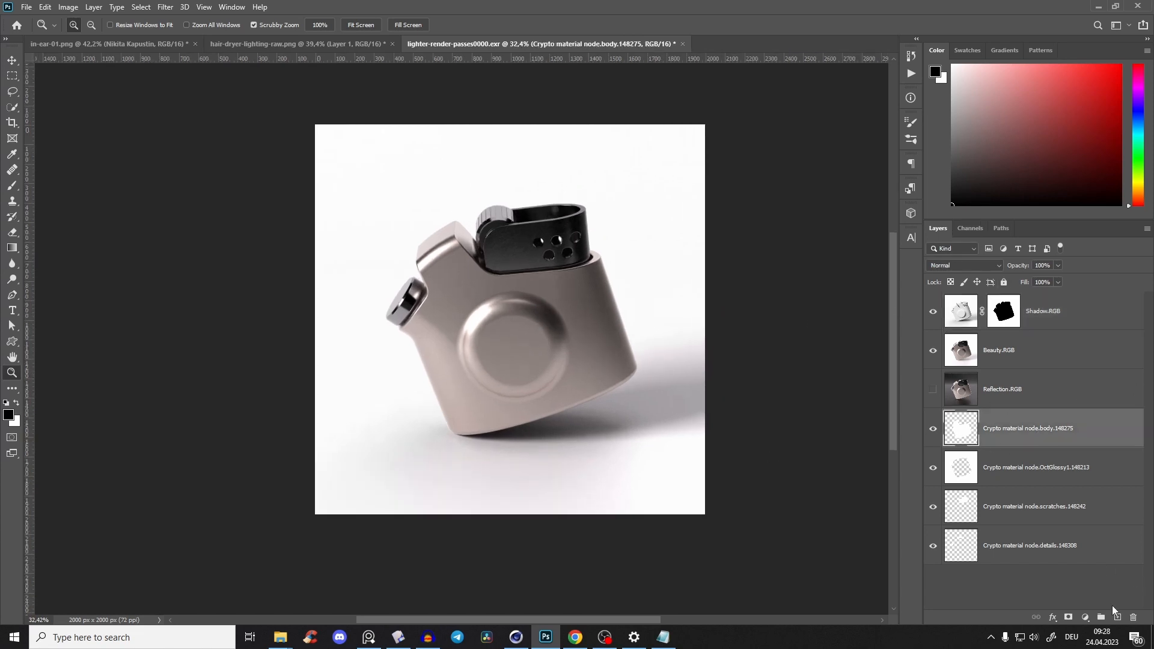
pyautogui.click(1116, 616)
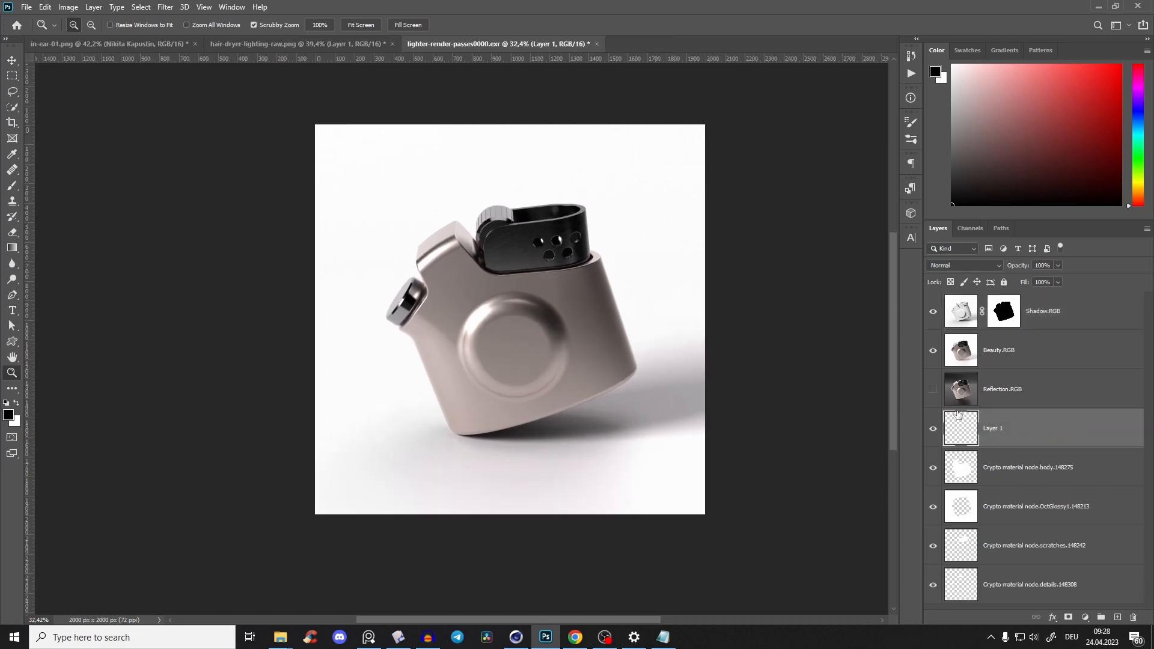
# Step: Move the empty layer directly above the Beauty layer and fill it with black outside a large circle around the lighter
pyautogui.moveTo(1031, 418); pyautogui.dragTo(1004, 335)
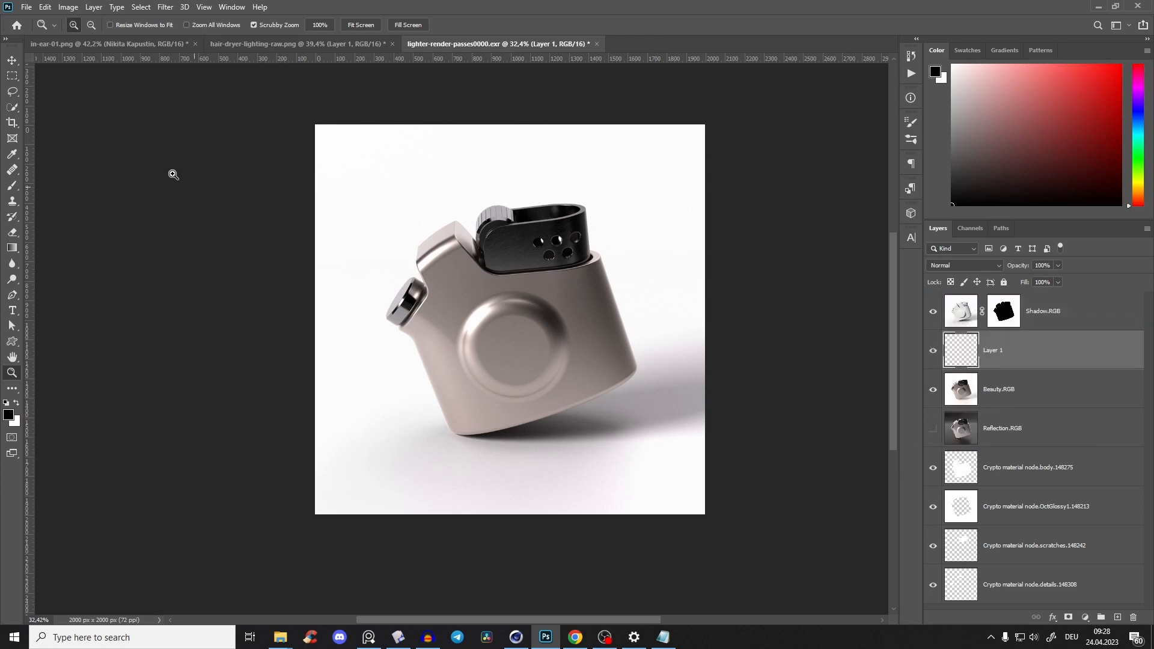
pyautogui.rightClick(12, 76)
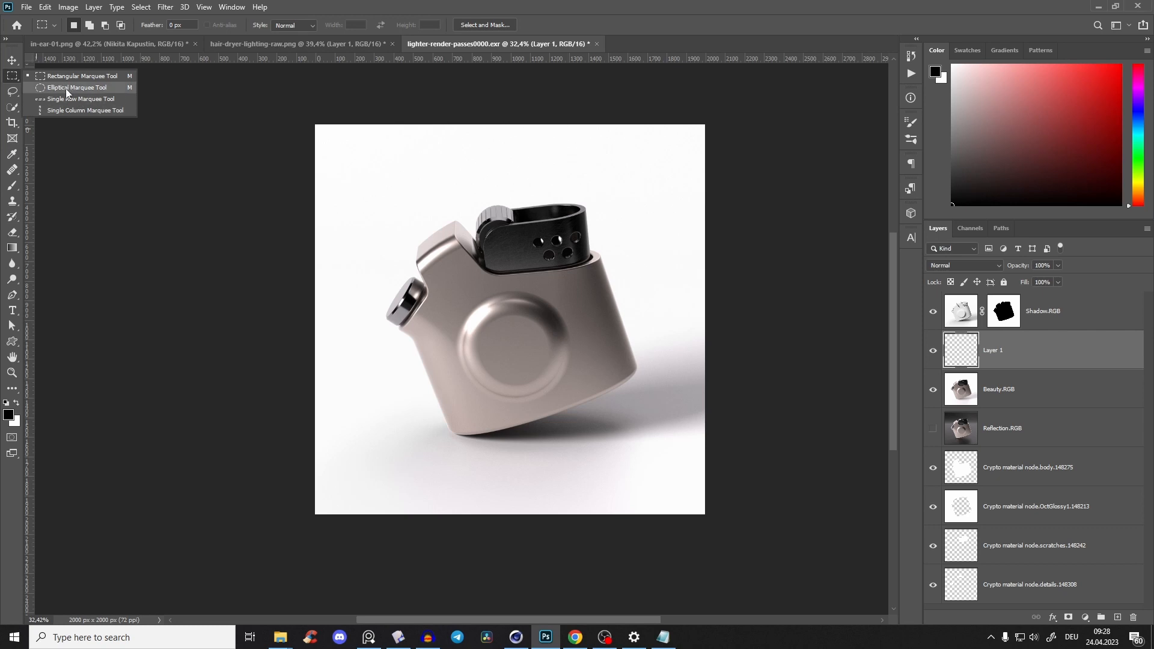
pyautogui.click(66, 89)
pyautogui.moveTo(513, 323)
pyautogui.keyDown('shift'); pyautogui.mouseDown()
pyautogui.moveTo(584, 224)
pyautogui.moveTo(567, 226)
pyautogui.moveTo(669, 166)
pyautogui.moveTo(698, 130)
pyautogui.moveTo(667, 158)
pyautogui.moveTo(682, 150)
pyautogui.mouseUp(); pyautogui.keyUp('shift')
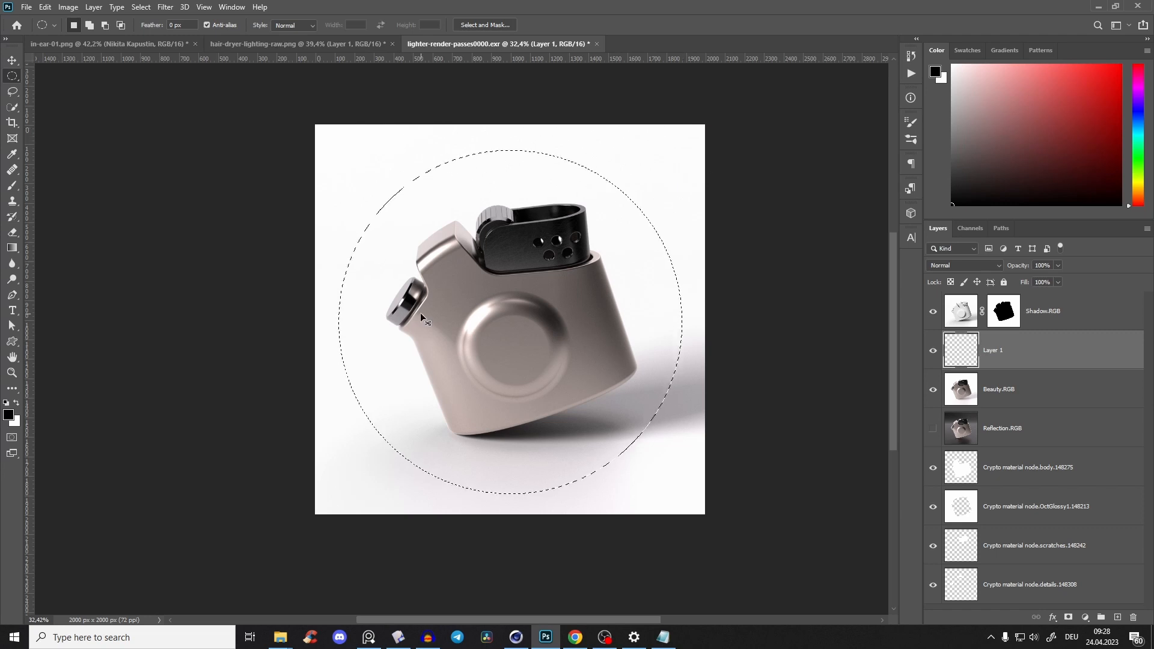
pyautogui.hotkey('ctrl', 'shift', 'i')
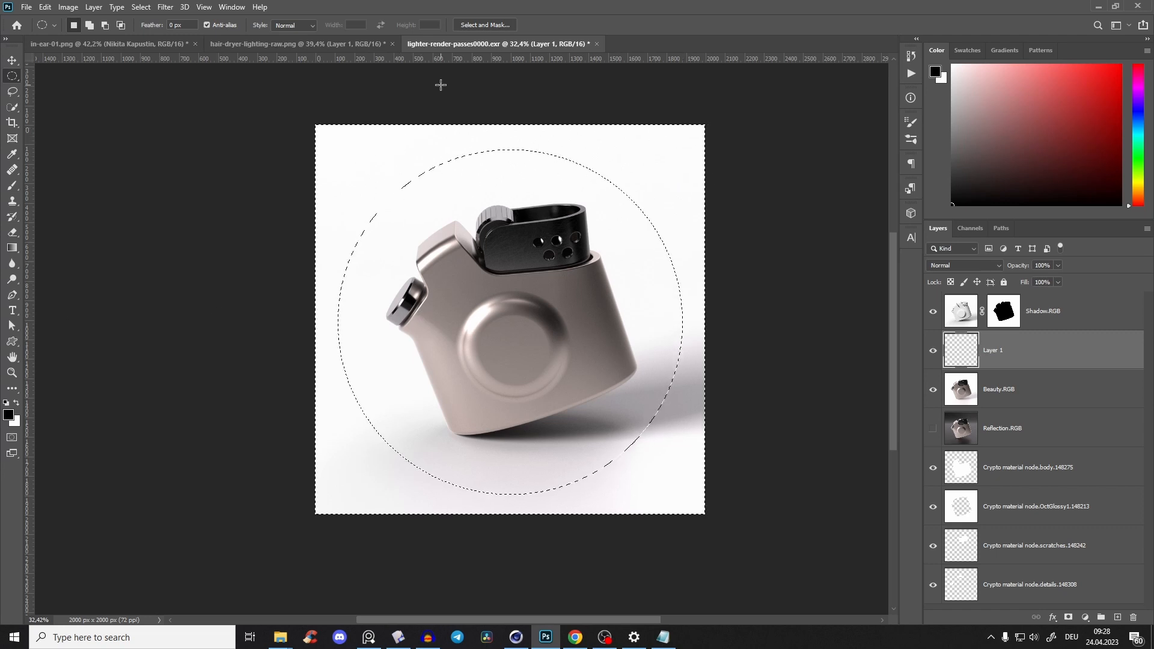
pyautogui.hotkey('alt', 'BackSpace')
pyautogui.hotkey('ctrl', 'd')
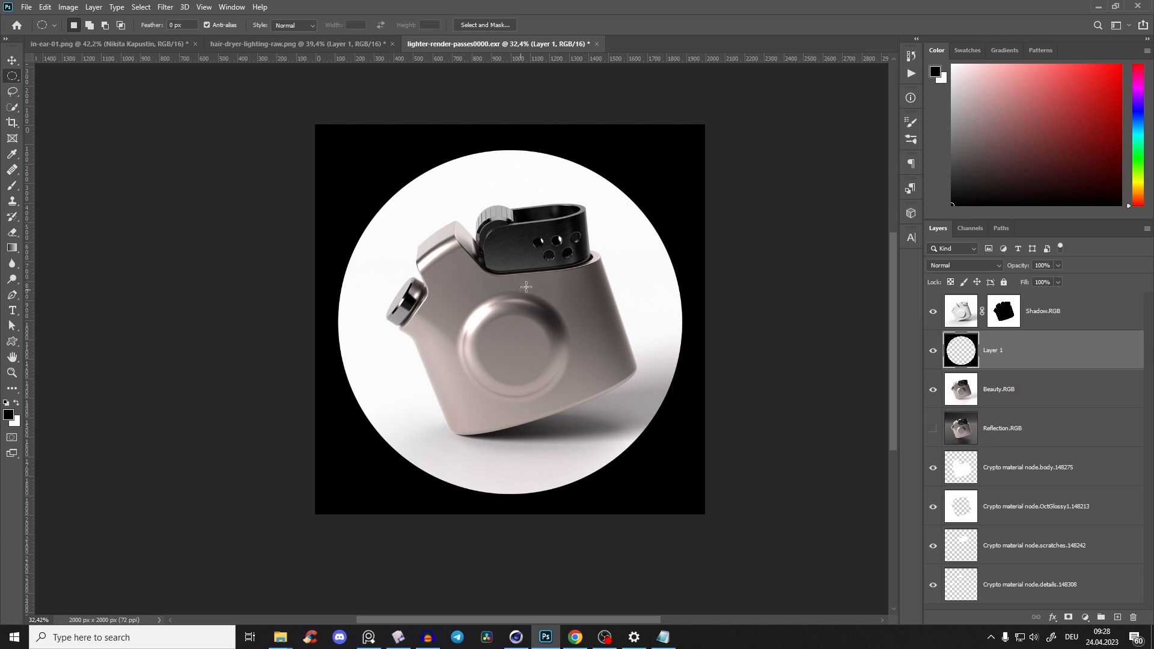
# Step: Soften the black surround into a vignette with a Gaussian Blur of about 309 pixels radius
pyautogui.press('z')
pyautogui.moveTo(554, 236)
pyautogui.mouseDown()
pyautogui.moveTo(571, 237)
pyautogui.moveTo(542, 247)
pyautogui.moveTo(554, 232)
pyautogui.mouseUp()
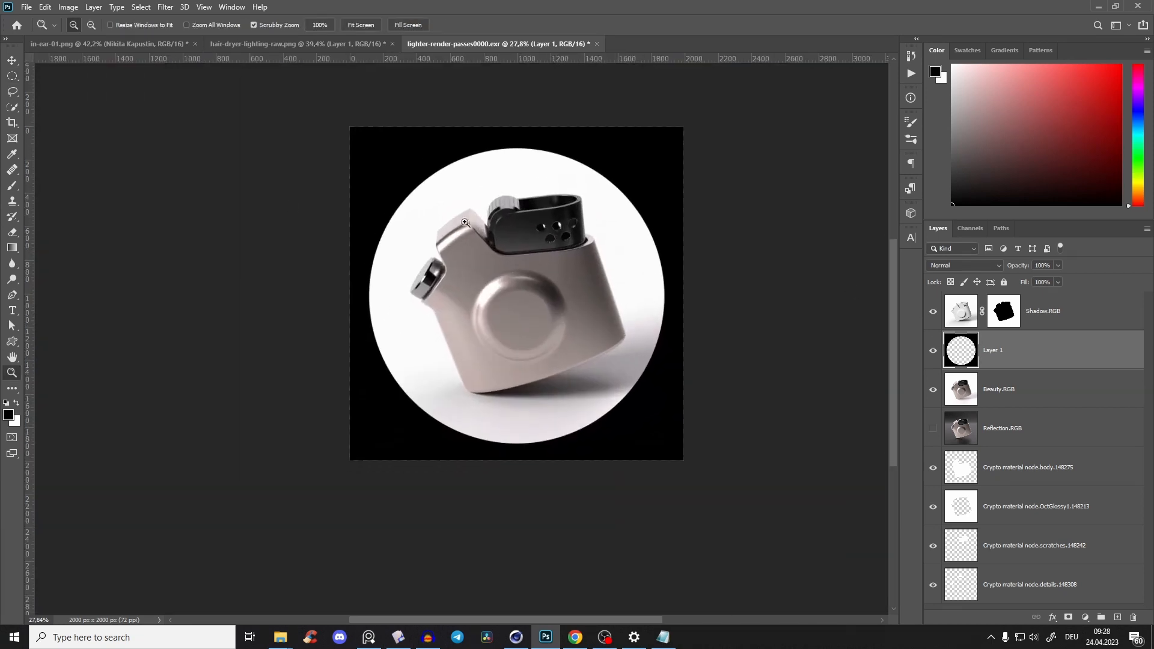
pyautogui.click(172, 8)
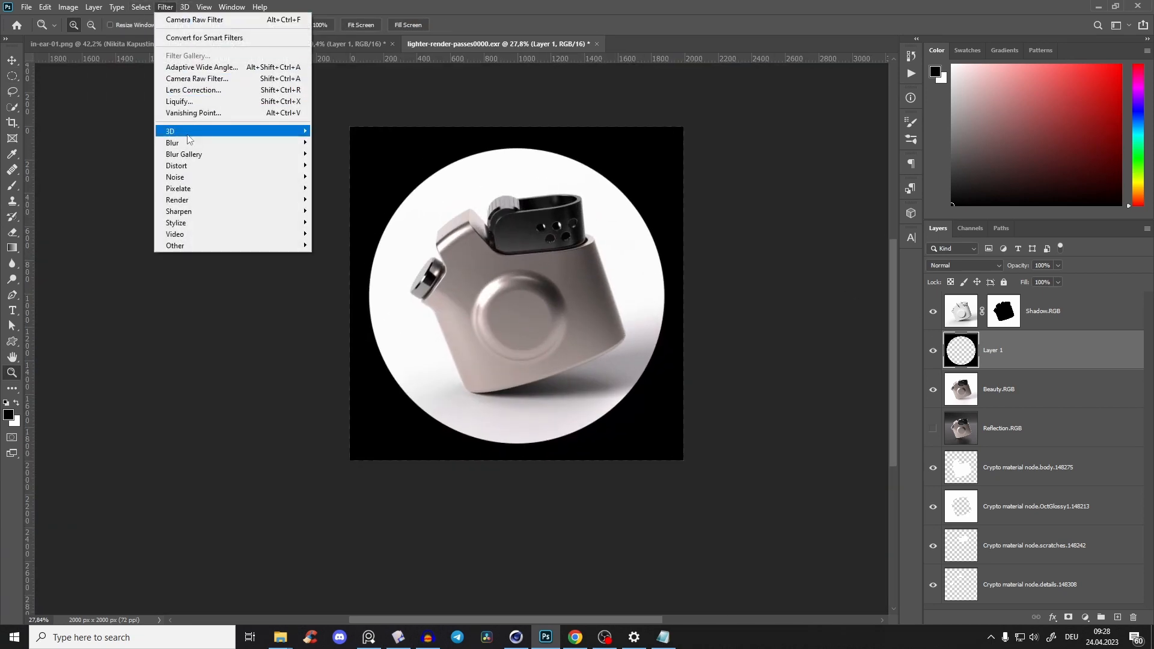
pyautogui.moveTo(289, 142)
pyautogui.click(332, 190)
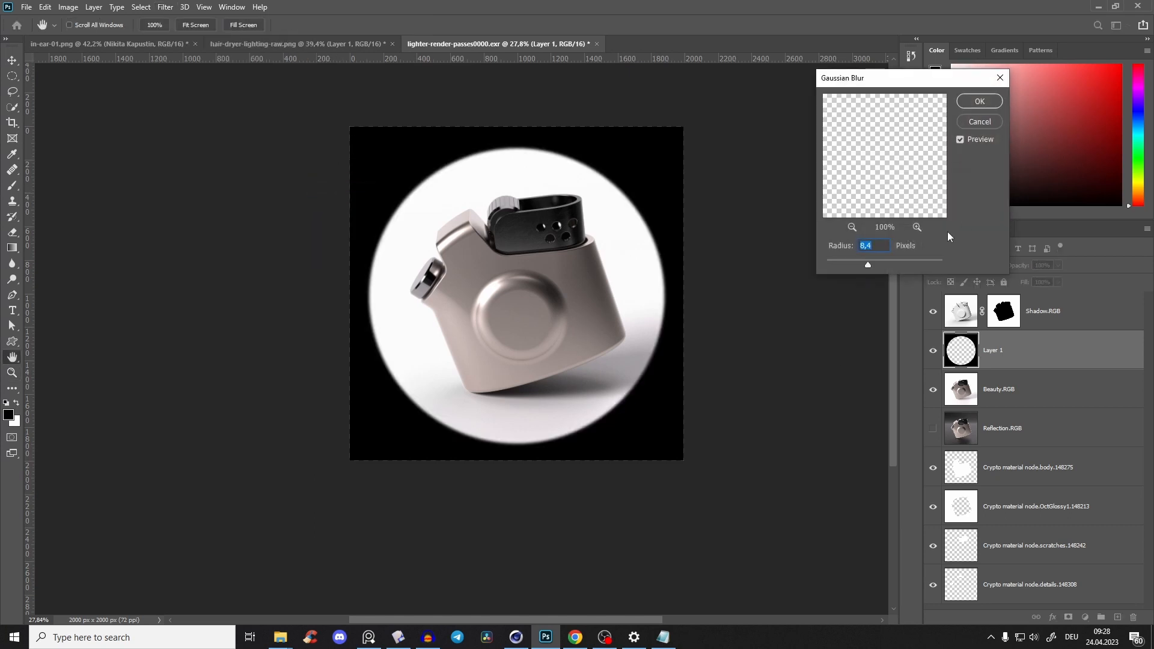
pyautogui.moveTo(892, 263); pyautogui.dragTo(922, 265)
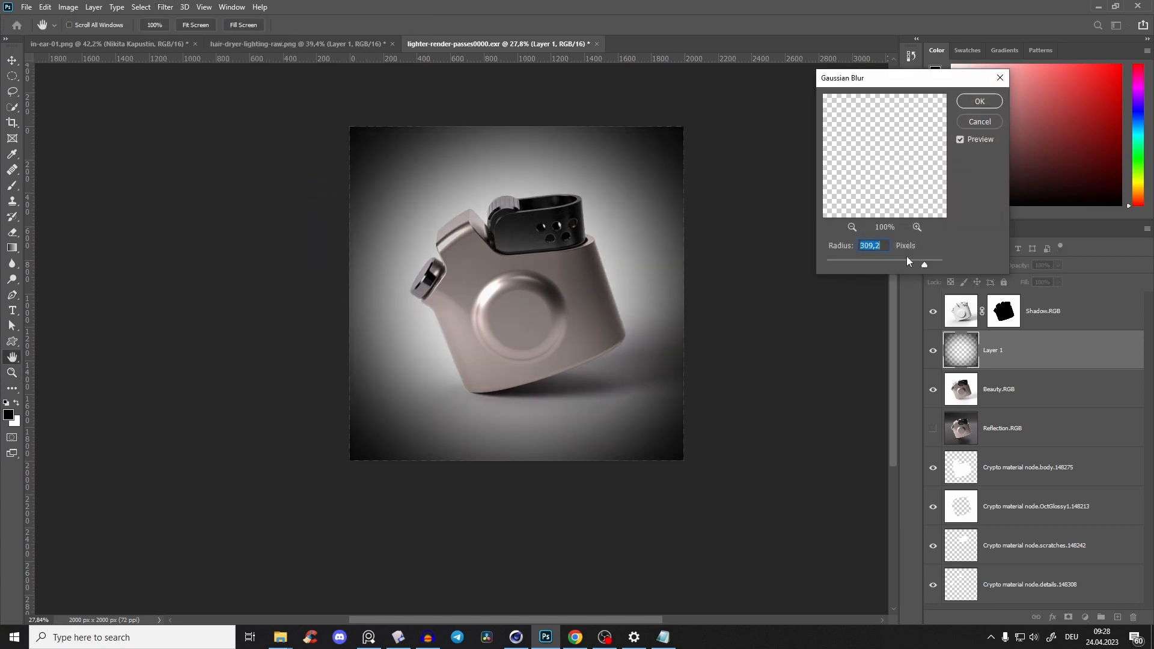
pyautogui.click(980, 102)
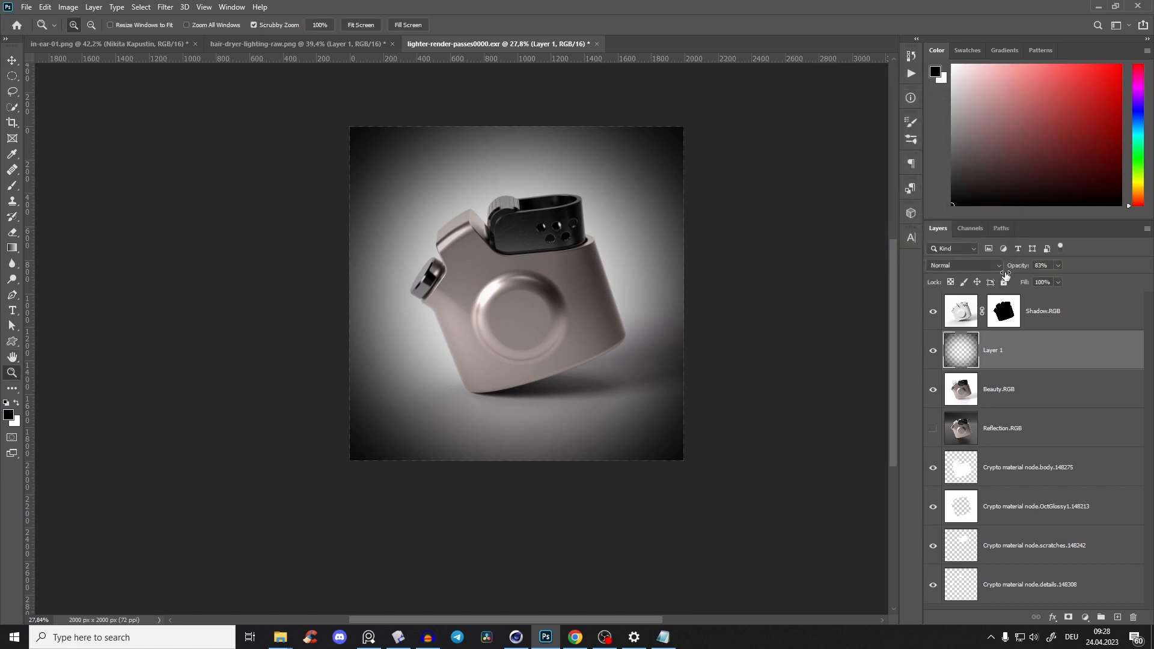
# Step: Lower the vignette layer's opacity to 26% and enlarge it from its centre past the canvas edges
pyautogui.moveTo(1006, 275); pyautogui.dragTo(945, 286)
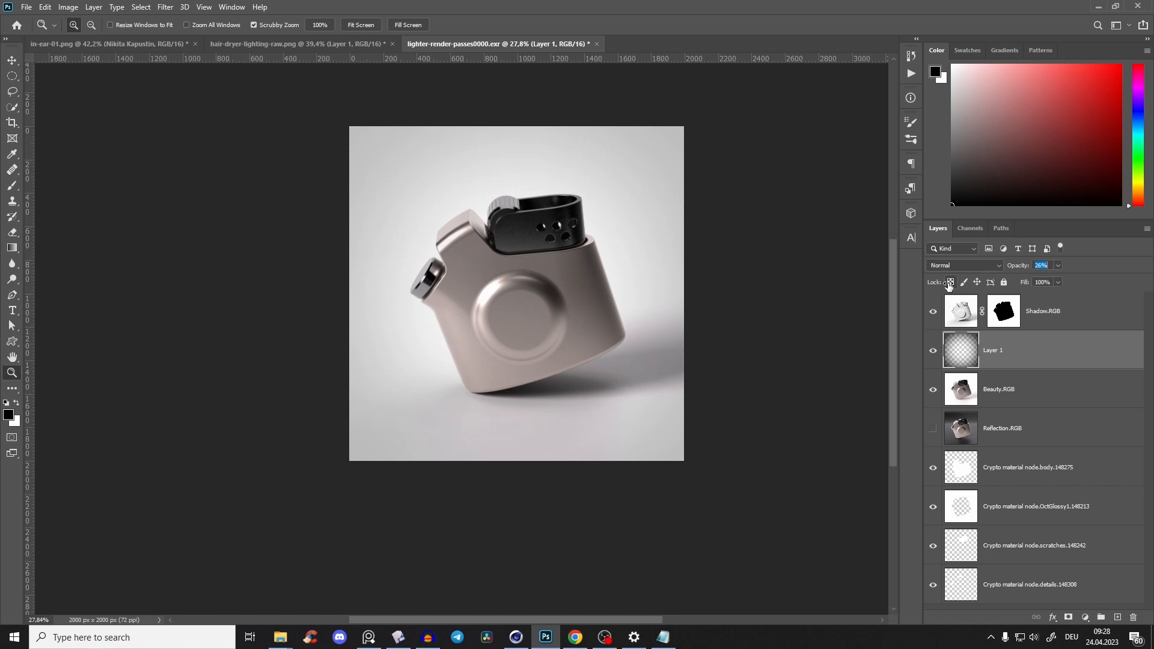
pyautogui.hotkey('ctrl', 't')
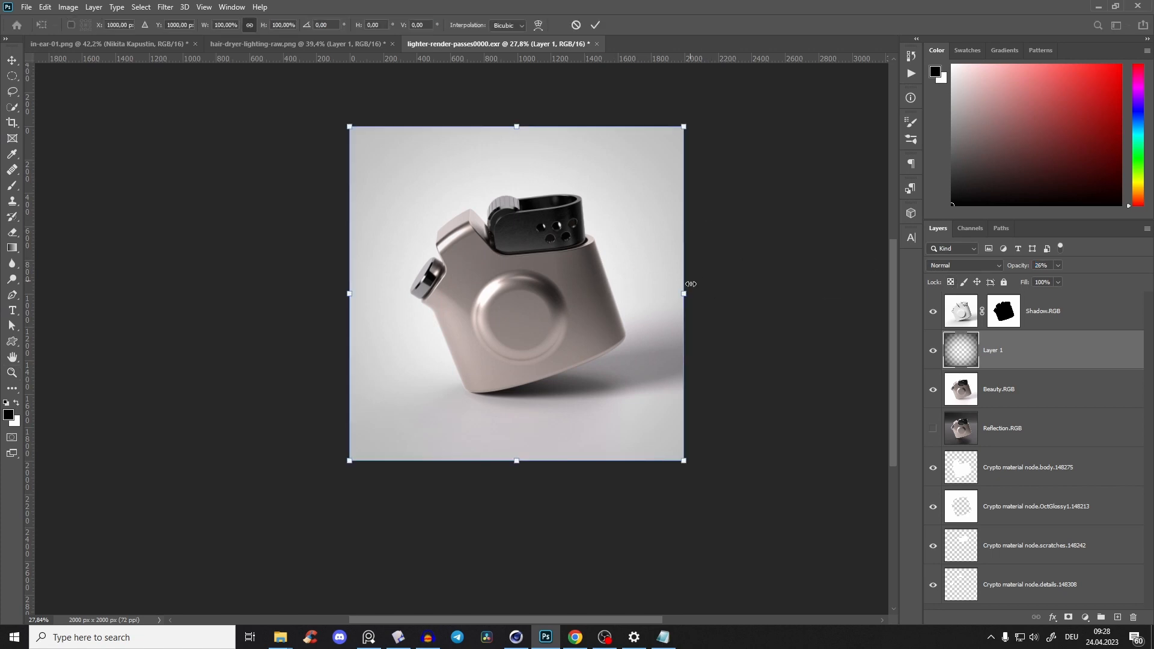
pyautogui.keyDown('alt'); pyautogui.moveTo(684, 294); pyautogui.dragTo(729, 294); pyautogui.keyUp('alt')
pyautogui.click(595, 25)
pyautogui.press('z')
# Step: Compare the image with and without the vignette, and examine the lighter and its background close up
pyautogui.click(933, 351)
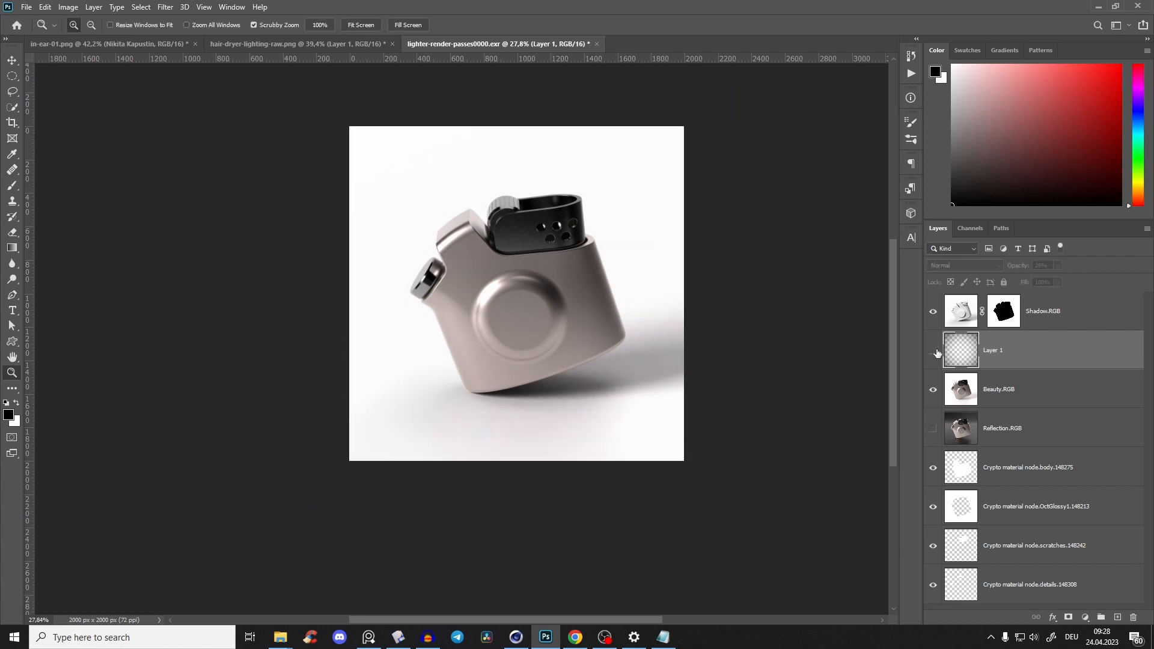
pyautogui.click(933, 350)
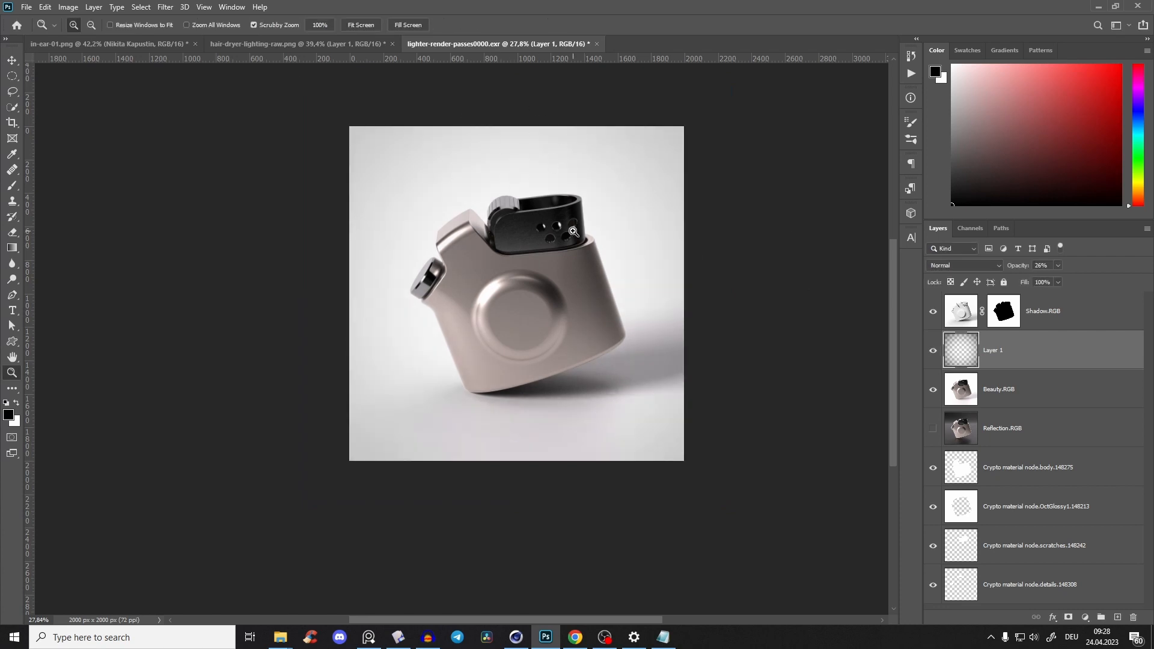
pyautogui.moveTo(573, 231); pyautogui.dragTo(637, 243)
pyautogui.moveTo(589, 281)
pyautogui.mouseDown()
pyautogui.moveTo(556, 294)
pyautogui.moveTo(590, 268)
pyautogui.mouseUp()
pyautogui.moveTo(597, 311); pyautogui.dragTo(595, 284)
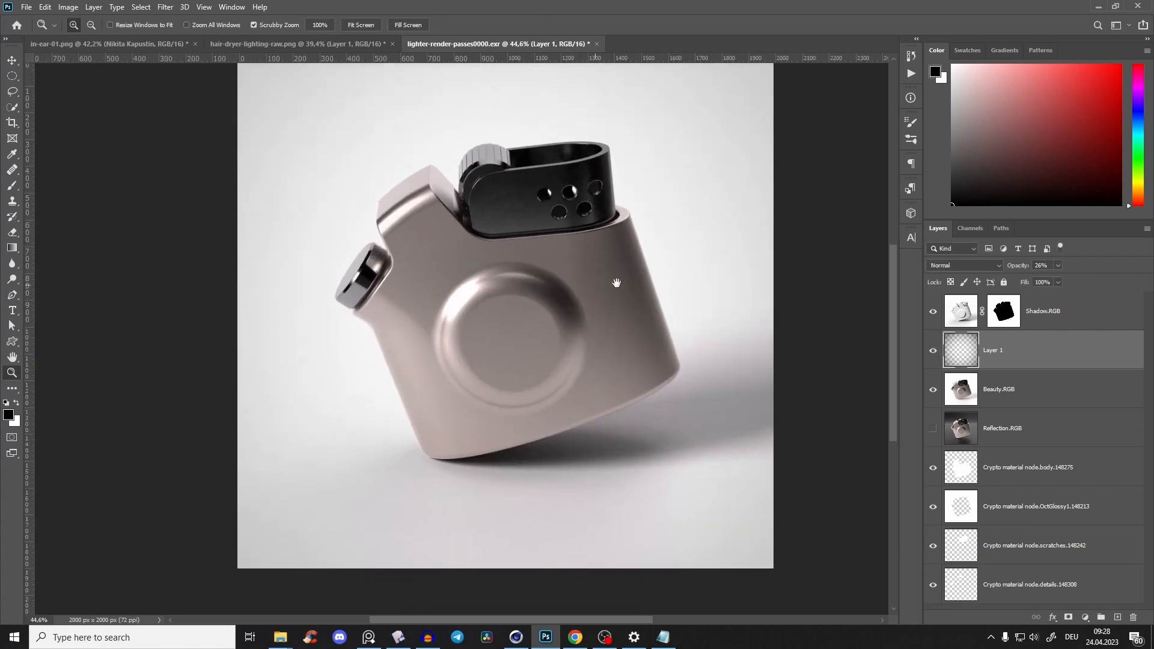
pyautogui.moveTo(632, 247); pyautogui.dragTo(607, 264)
pyautogui.moveTo(619, 278); pyautogui.dragTo(590, 345)
pyautogui.moveTo(552, 193); pyautogui.dragTo(618, 259)
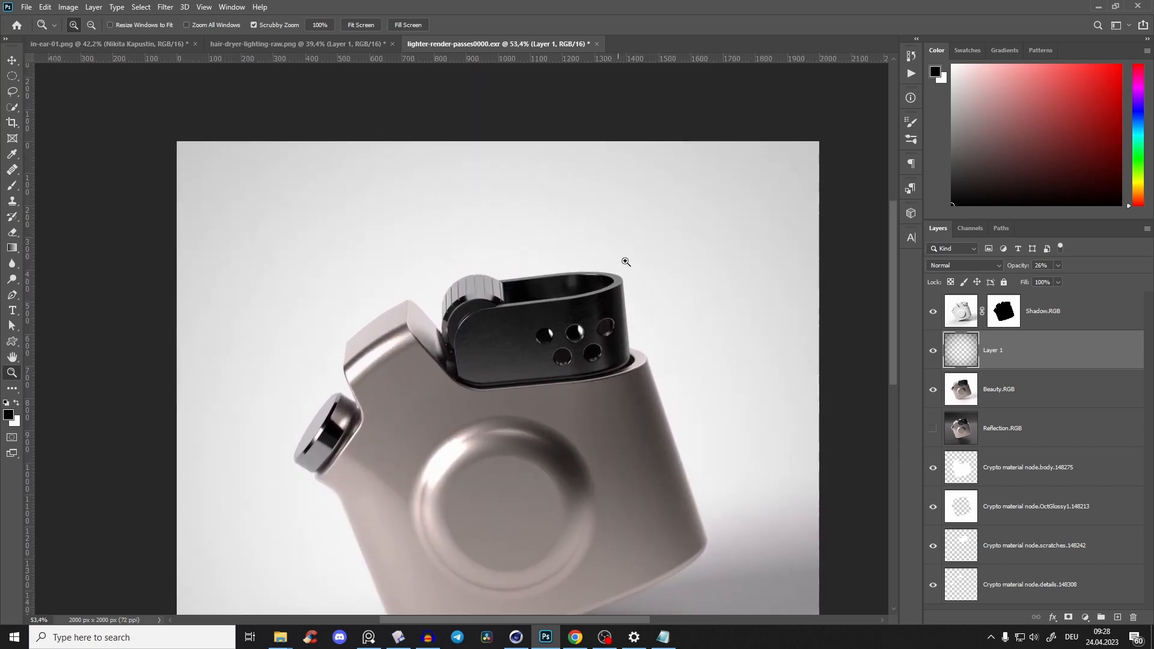
# Step: Place the fire-flames-on-black-background image from the Fire folder on a new layer above the Shadow layer, scaled down over the lighter's hood
pyautogui.click(1069, 311)
pyautogui.hotkey('ctrl', 'shift', 'alt', 'n')
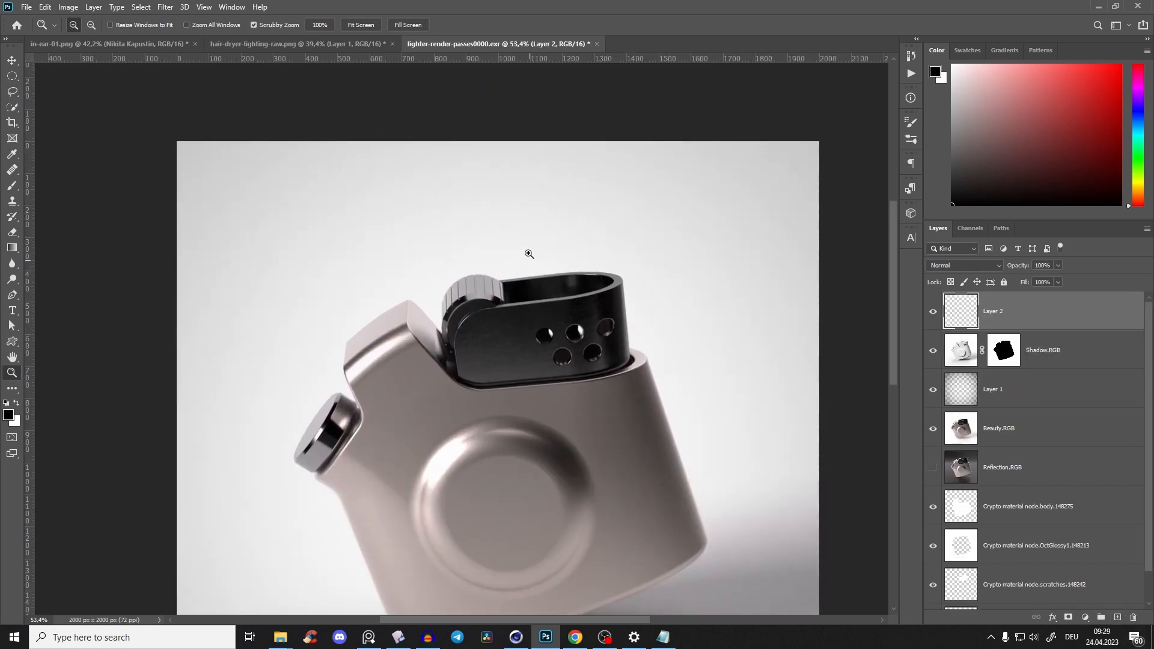
pyautogui.hotkey('alt', 'Tab')
pyautogui.doubleClick(392, 330)
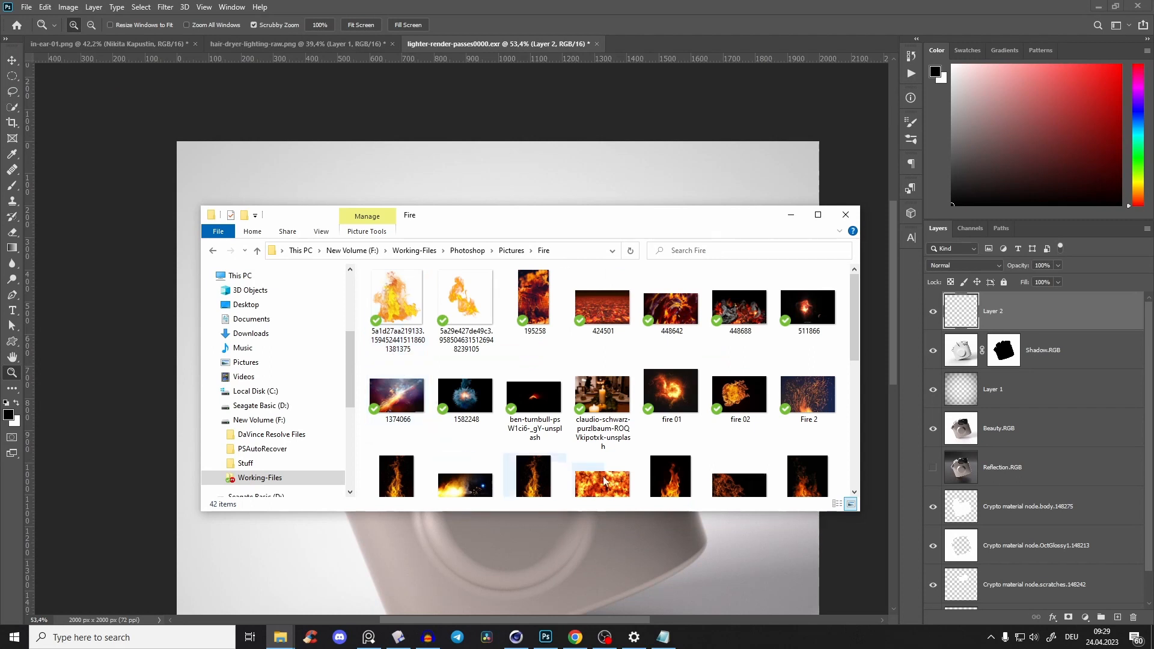
pyautogui.scroll(-5, 795, 377)
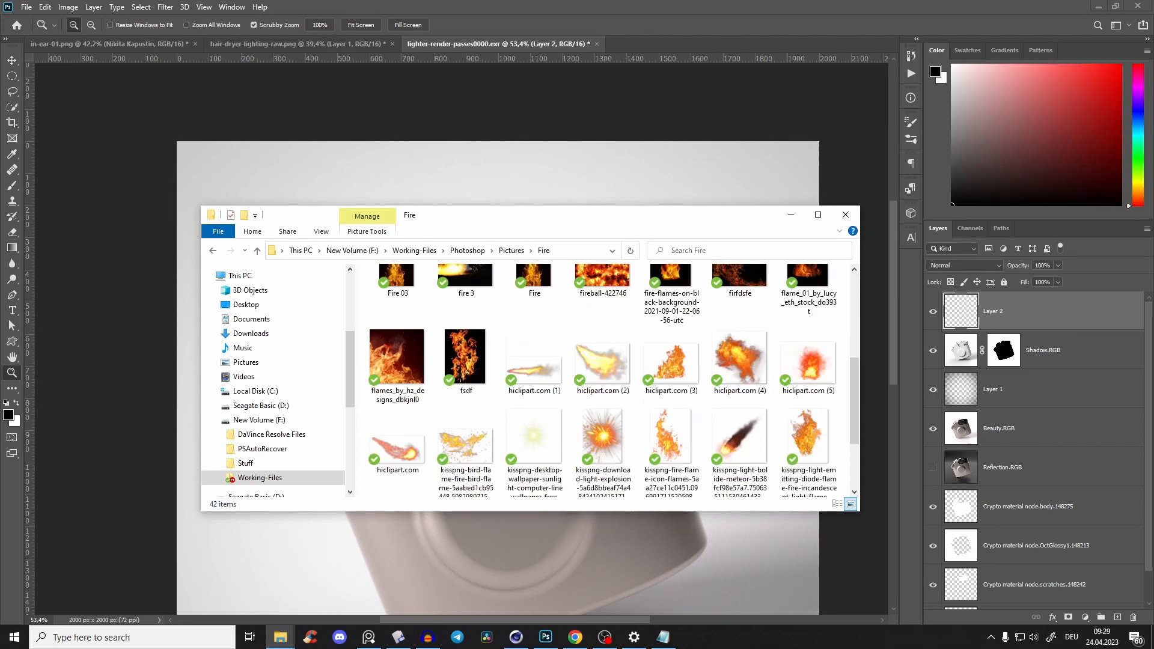
pyautogui.scroll(2, 795, 378)
pyautogui.moveTo(671, 360); pyautogui.dragTo(616, 156)
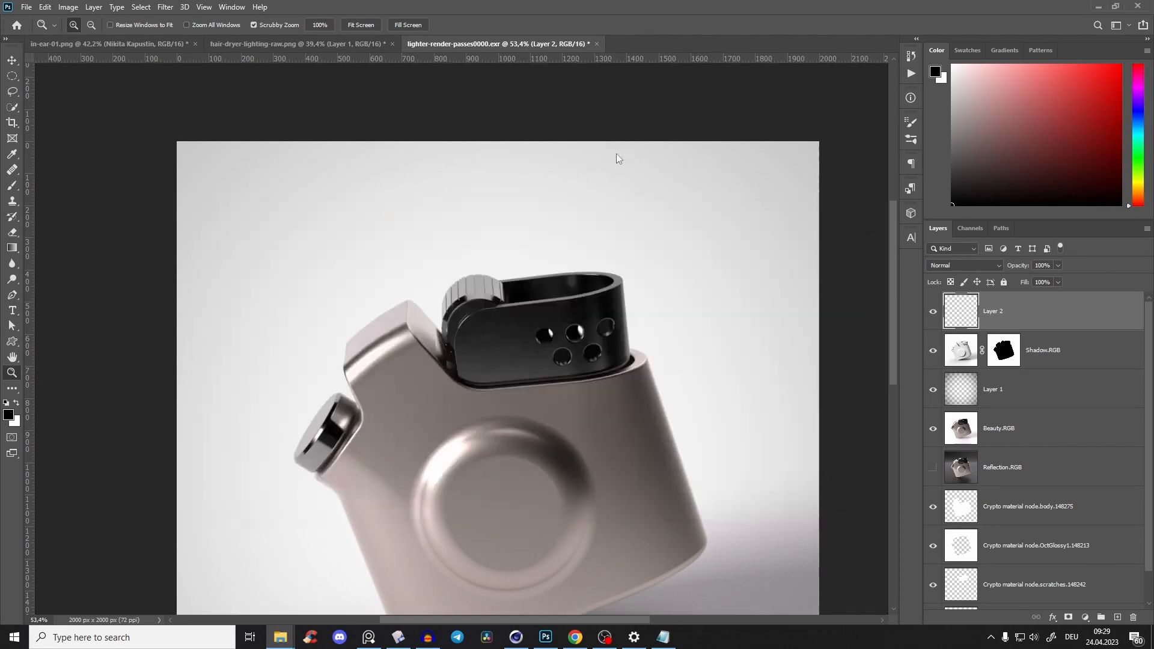
pyautogui.moveTo(733, 377); pyautogui.dragTo(426, 379)
pyautogui.moveTo(380, 383); pyautogui.dragTo(588, 229)
# Step: Set the flame layer's blend mode to Screen and move the flame so it rises out of the lighter's hood
pyautogui.click(956, 265)
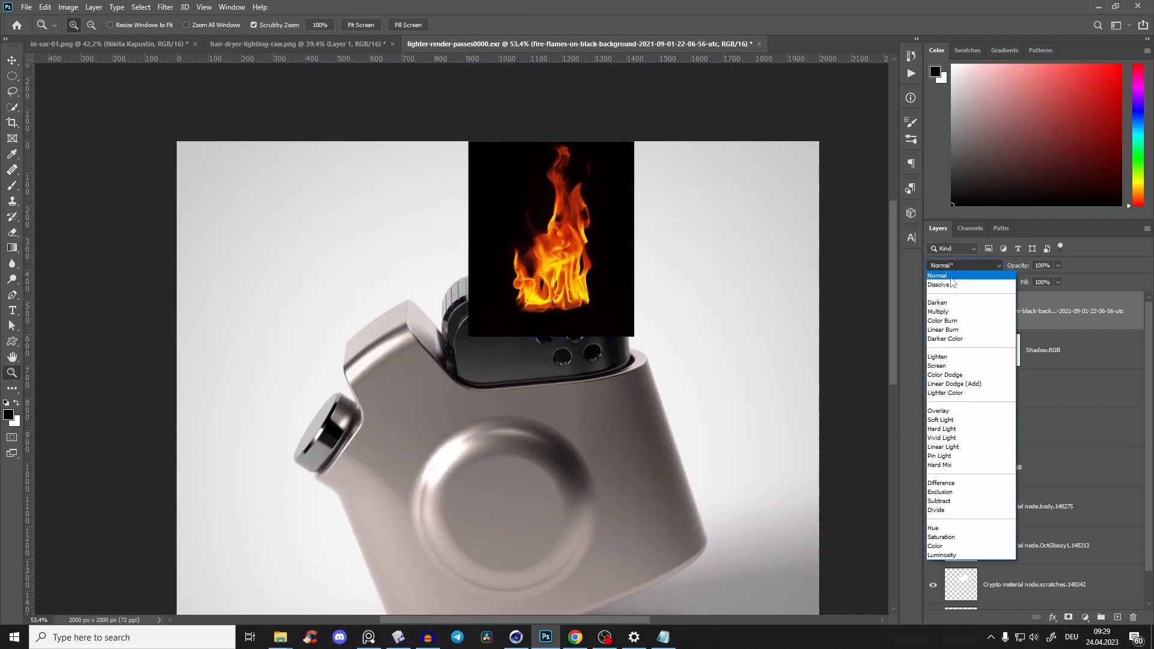
pyautogui.click(943, 366)
pyautogui.moveTo(570, 275)
pyautogui.mouseDown()
pyautogui.moveTo(573, 243)
pyautogui.moveTo(554, 264)
pyautogui.moveTo(574, 243)
pyautogui.moveTo(564, 233)
pyautogui.mouseUp()
pyautogui.press('b')
pyautogui.click(571, 234)
pyautogui.click(604, 246)
pyautogui.press('v')
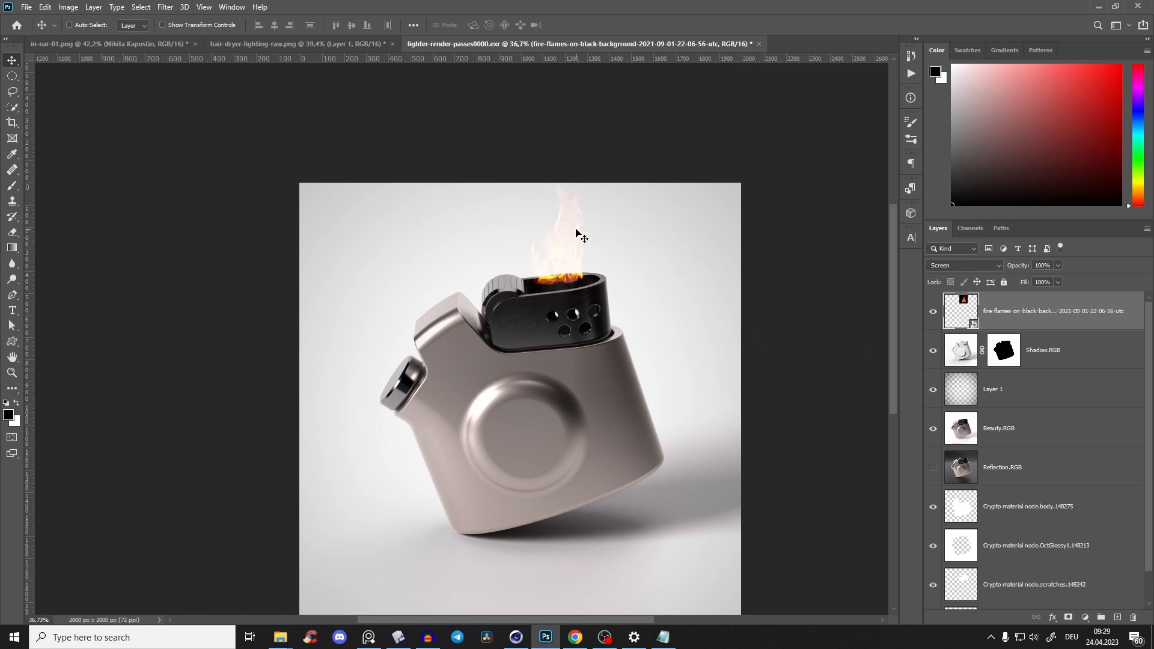
pyautogui.press('z')
pyautogui.moveTo(577, 232); pyautogui.dragTo(625, 192)
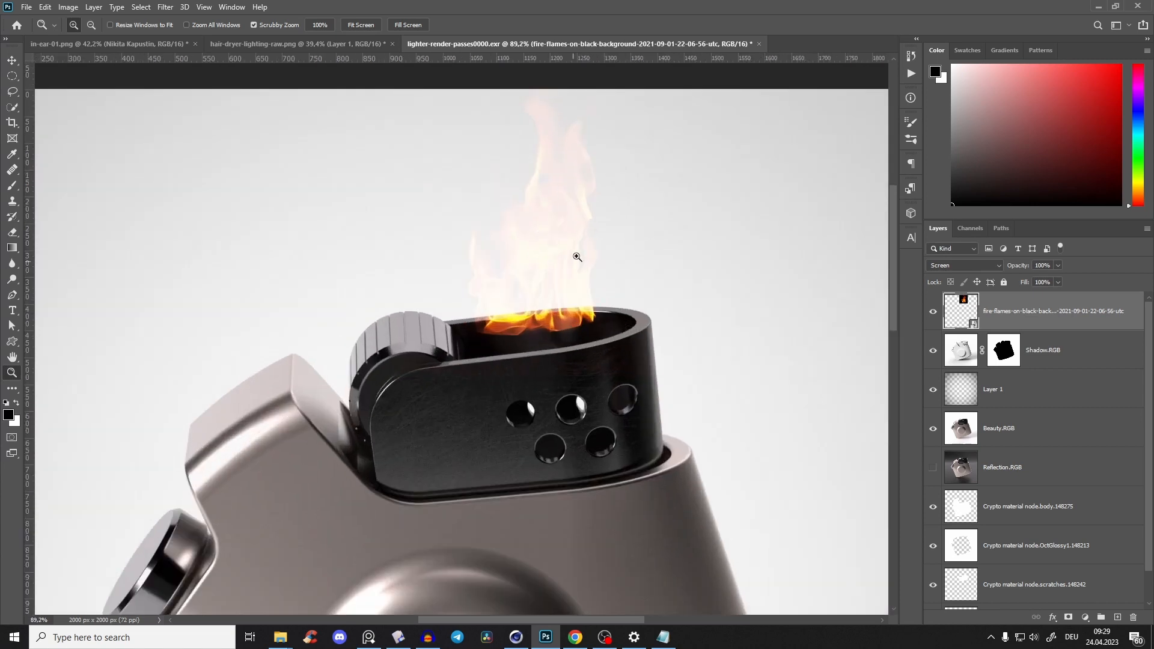
pyautogui.moveTo(566, 233); pyautogui.dragTo(529, 229)
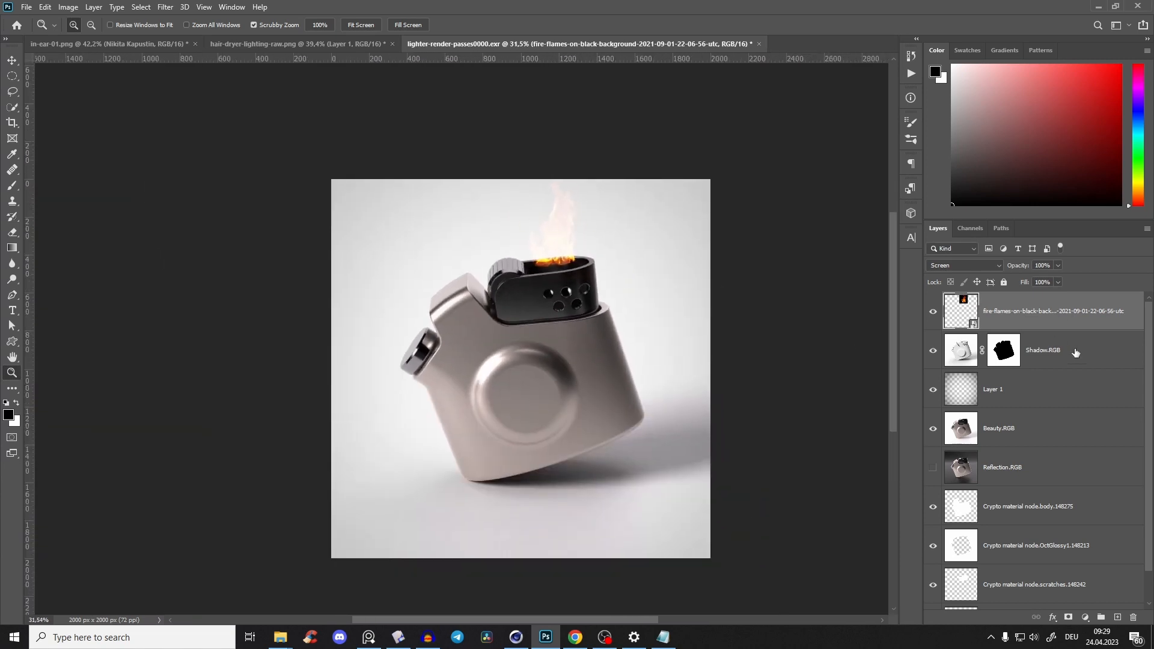
# Step: Add a layer above the vignette and darken the background behind the flame with a large soft black brush at 5% opacity
pyautogui.click(1050, 399)
pyautogui.click(1117, 618)
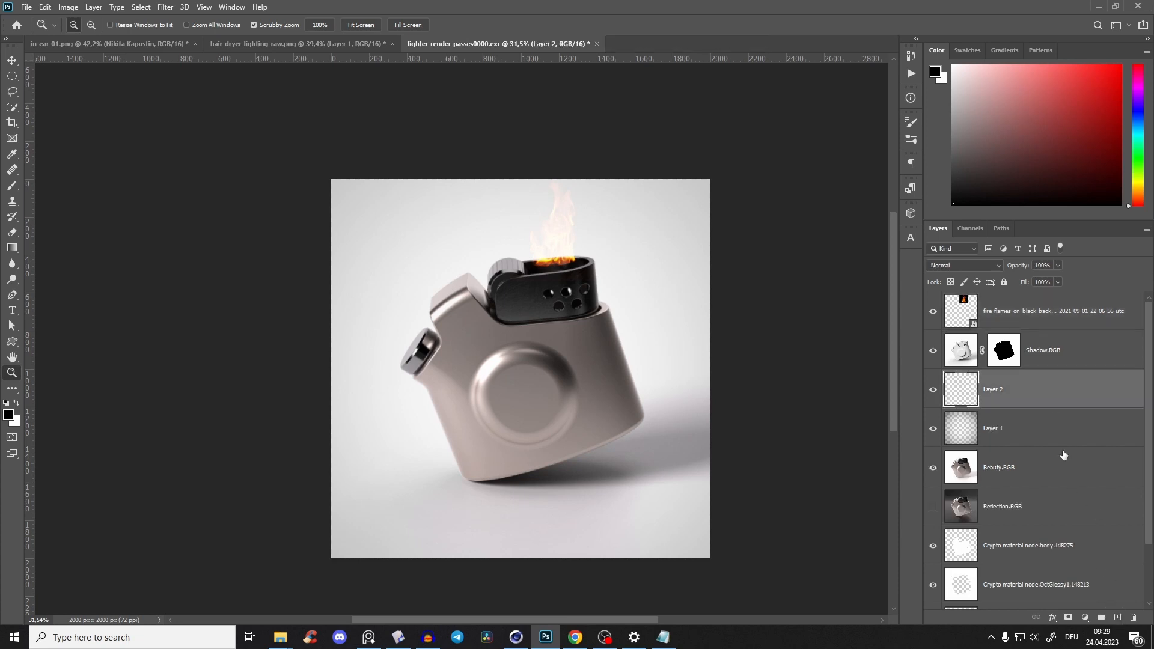
pyautogui.press('b')
pyautogui.moveTo(495, 318)
pyautogui.keyDown('alt'); pyautogui.mouseDown(button='right')
pyautogui.moveTo(511, 318)
pyautogui.moveTo(481, 343)
pyautogui.mouseUp(button='right'); pyautogui.keyUp('alt')
pyautogui.press('0')
pyautogui.press('5')
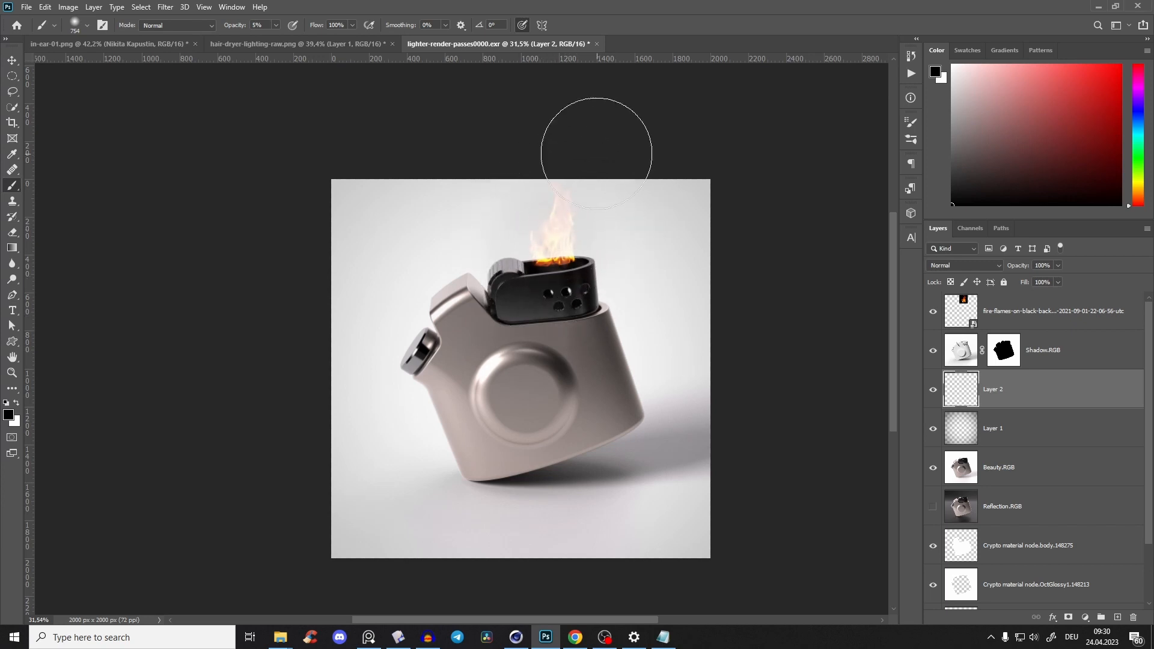
pyautogui.click(932, 389)
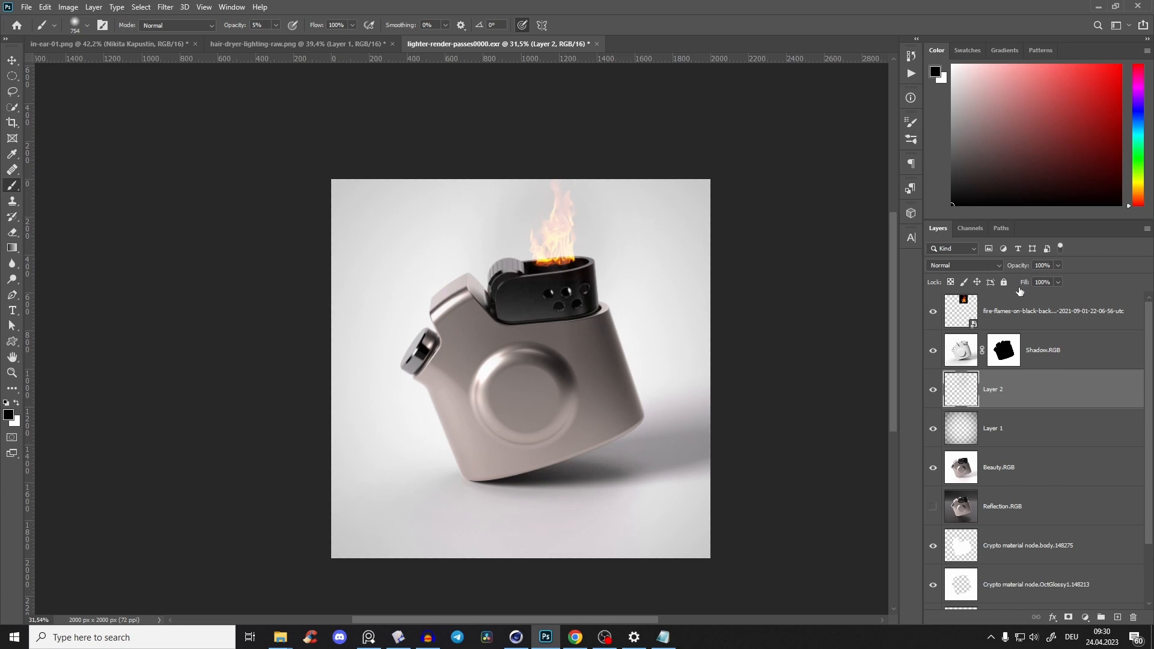
# Step: Stamp all visible layers into a new layer above the flame and convert it to a Smart Object
pyautogui.click(1055, 308)
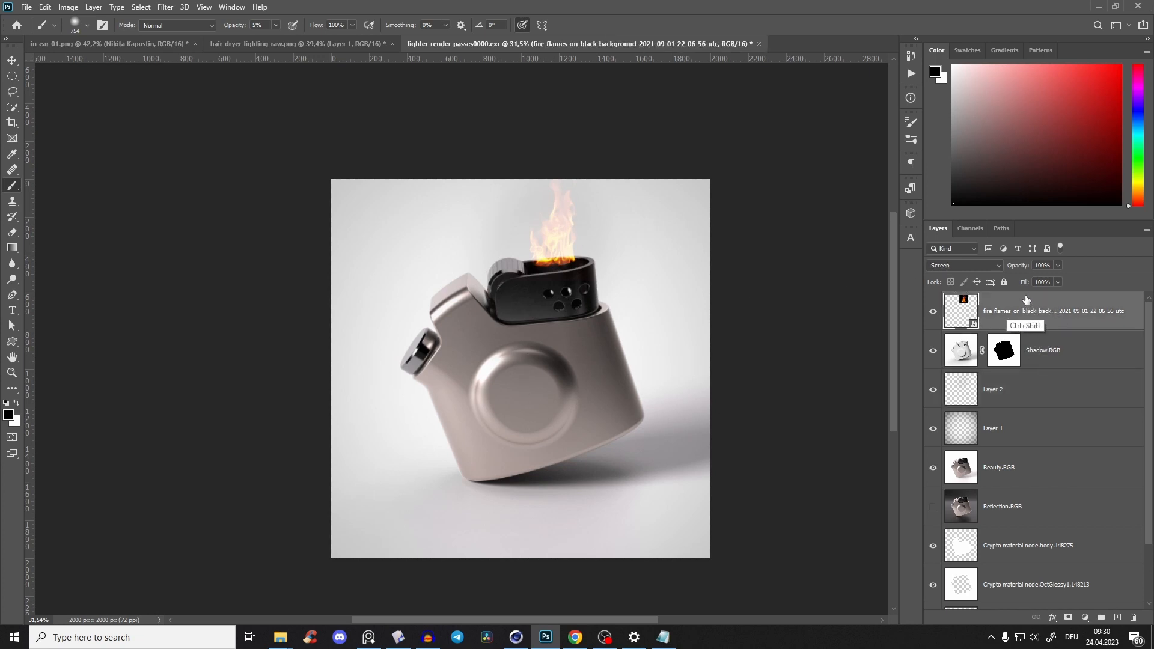
pyautogui.hotkey('ctrl', 'shift', 'alt', 'e')
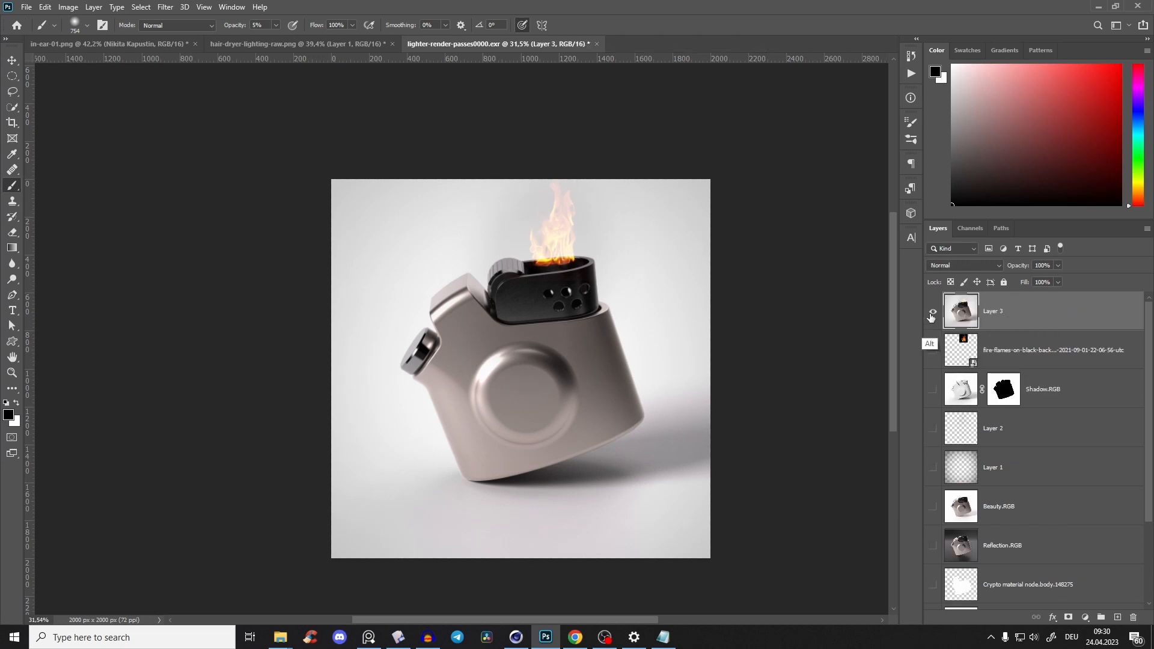
pyautogui.rightClick(1005, 314)
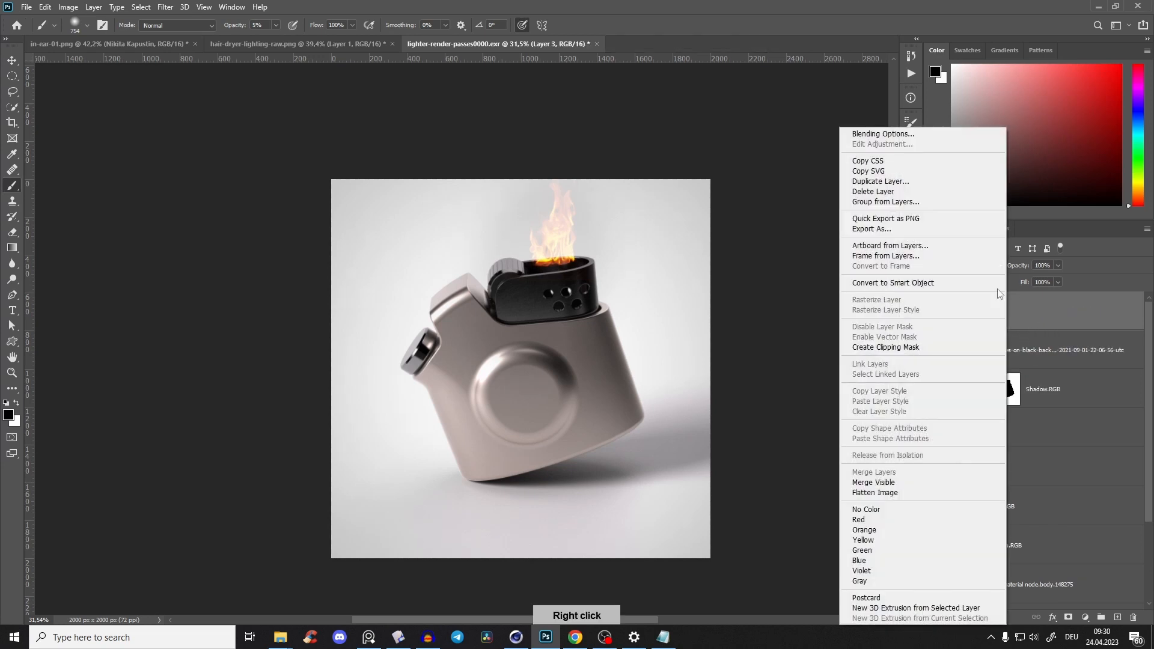
pyautogui.click(886, 284)
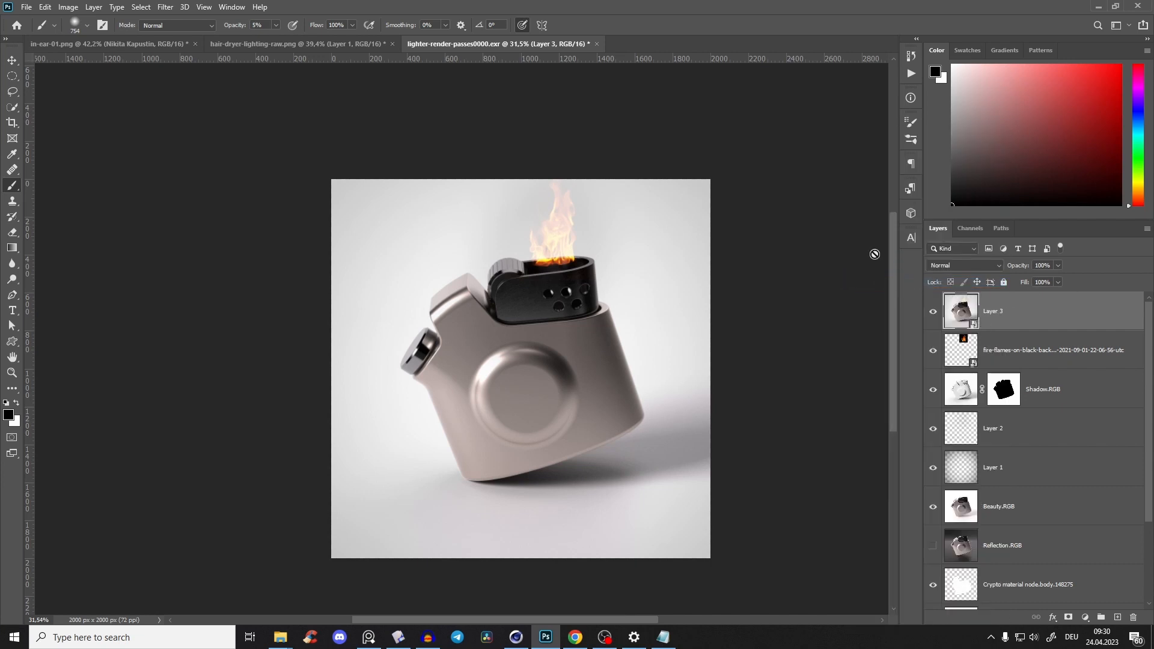
pyautogui.click(164, 9)
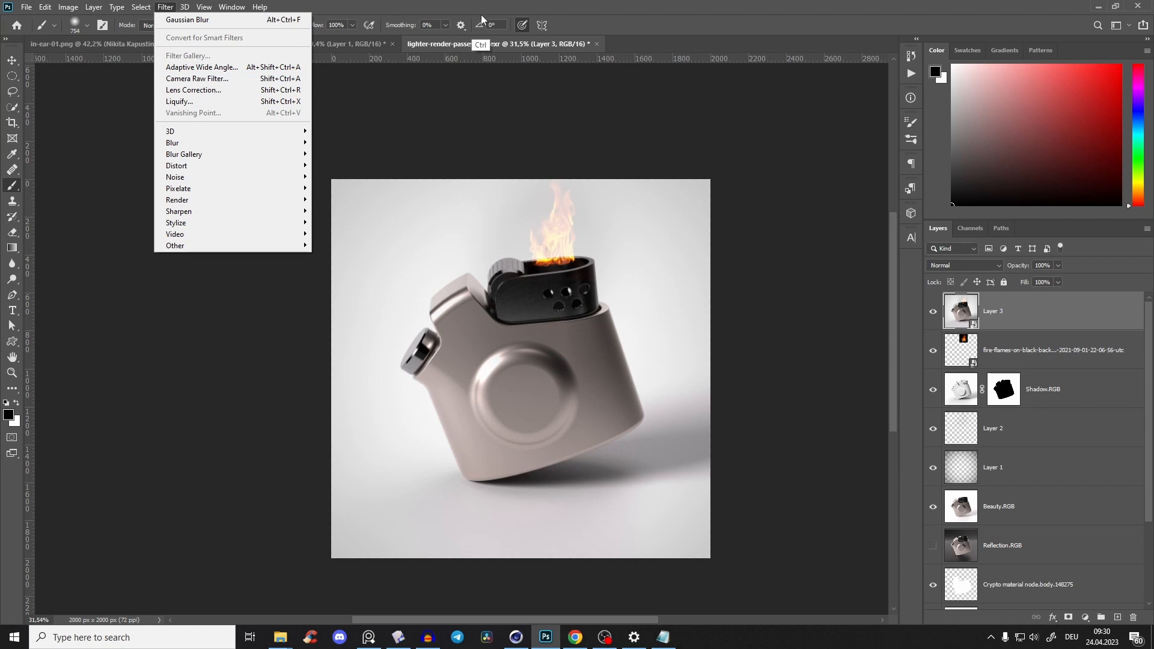
# Step: Save the layered document as the Photoshop file lighter-render-passes0000.psd in the lighting tutorial folder
pyautogui.hotkey('ctrl', 's')
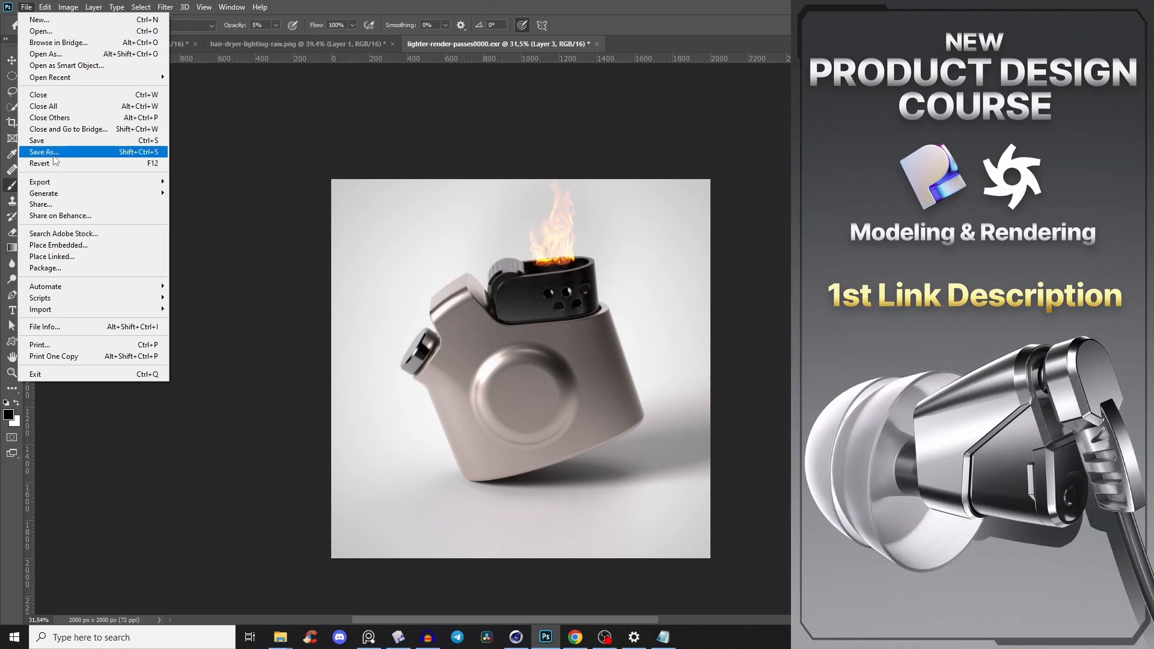
pyautogui.click(53, 152)
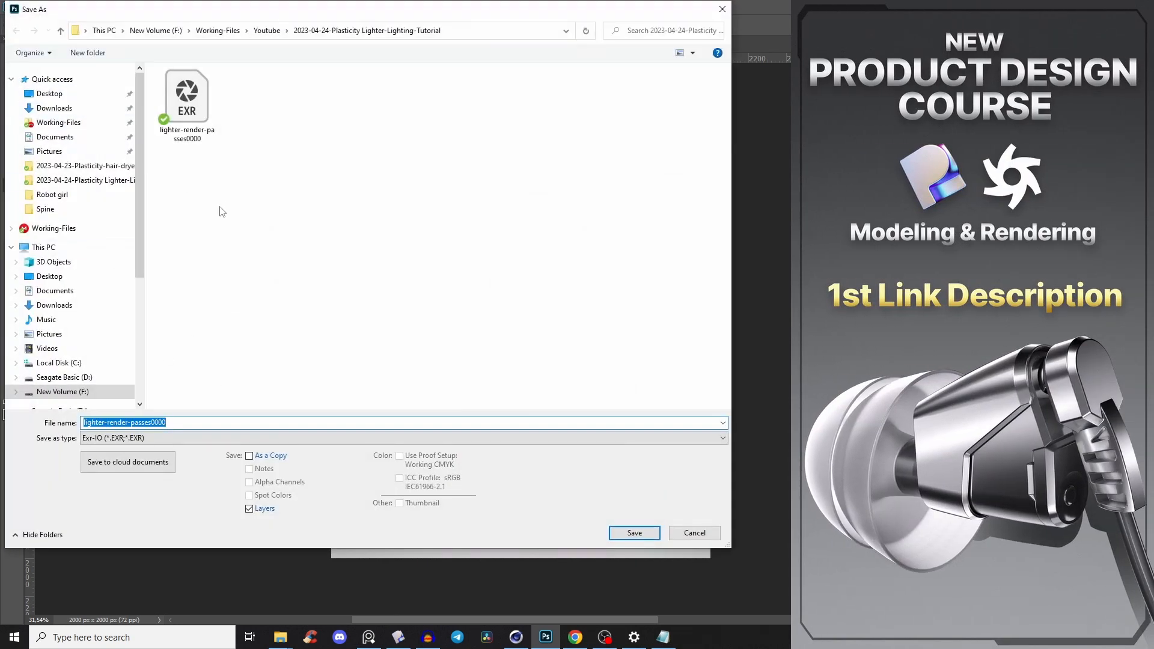
pyautogui.press('Return')
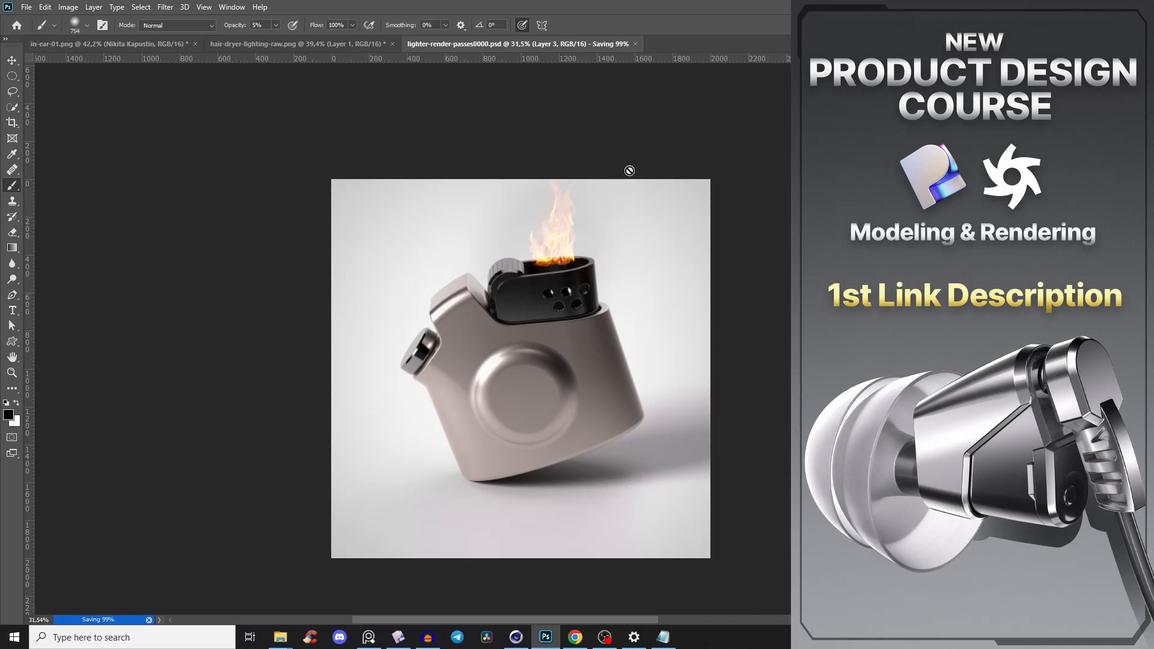
# Step: Start the Camera Raw filter on Layer 3 with Temperature -1, Exposure +0.25, Contrast +4, Highlights -14 and Shadows +8
pyautogui.click(162, 8)
pyautogui.click(200, 74)
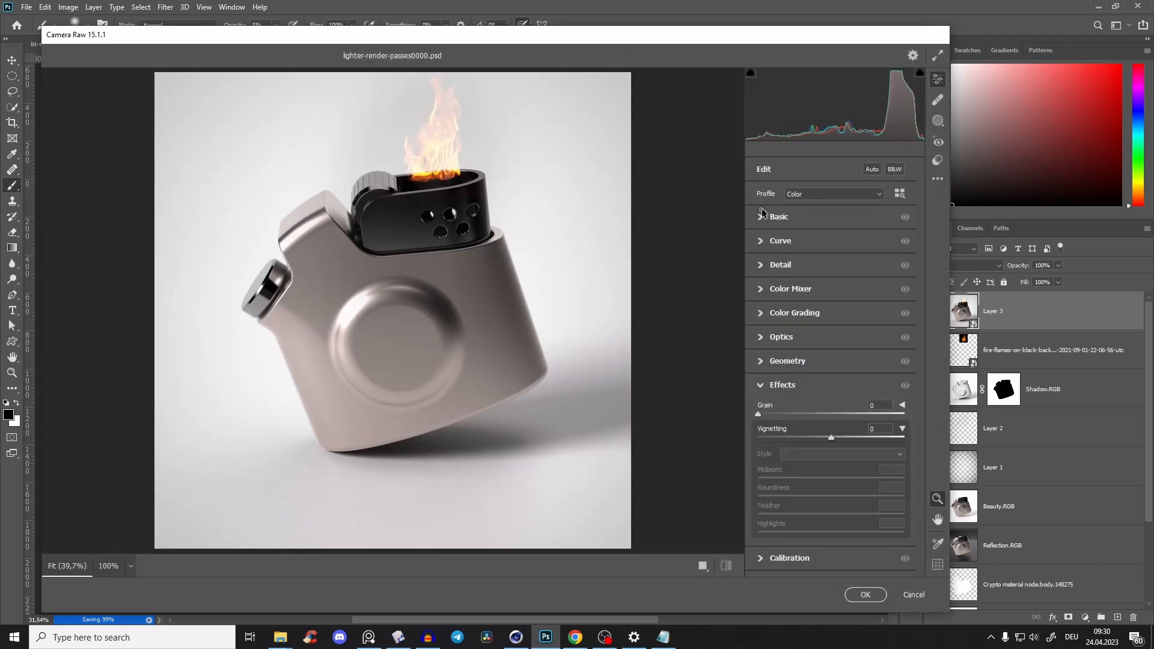
pyautogui.click(764, 215)
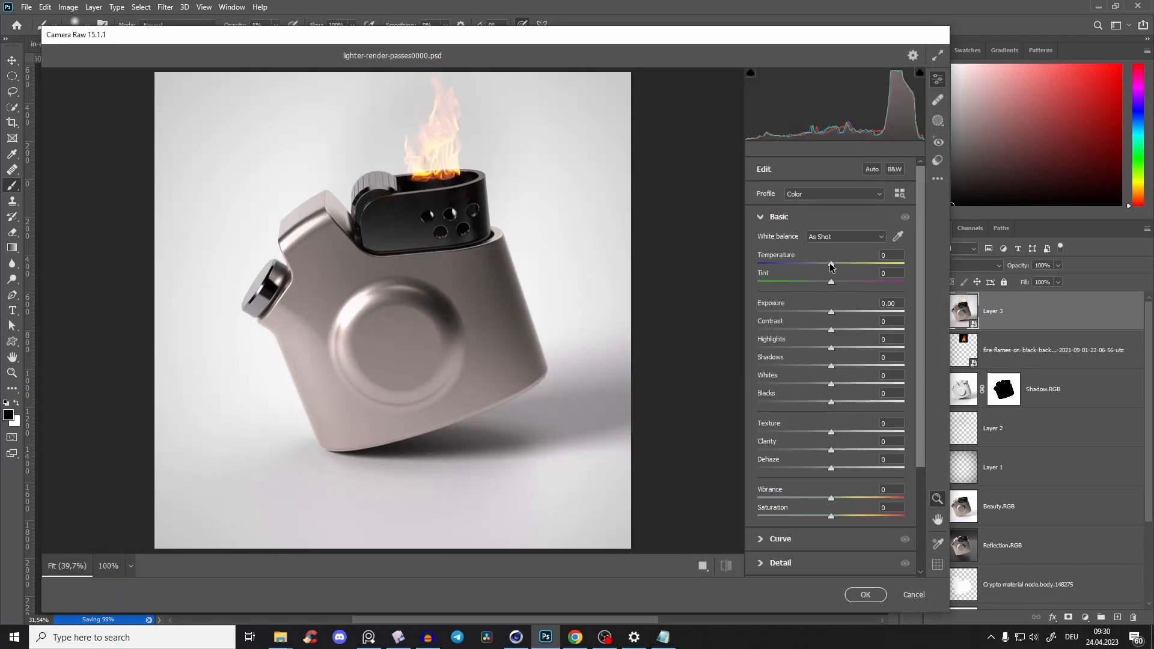
pyautogui.moveTo(832, 265); pyautogui.dragTo(831, 271)
pyautogui.moveTo(832, 329); pyautogui.dragTo(837, 367)
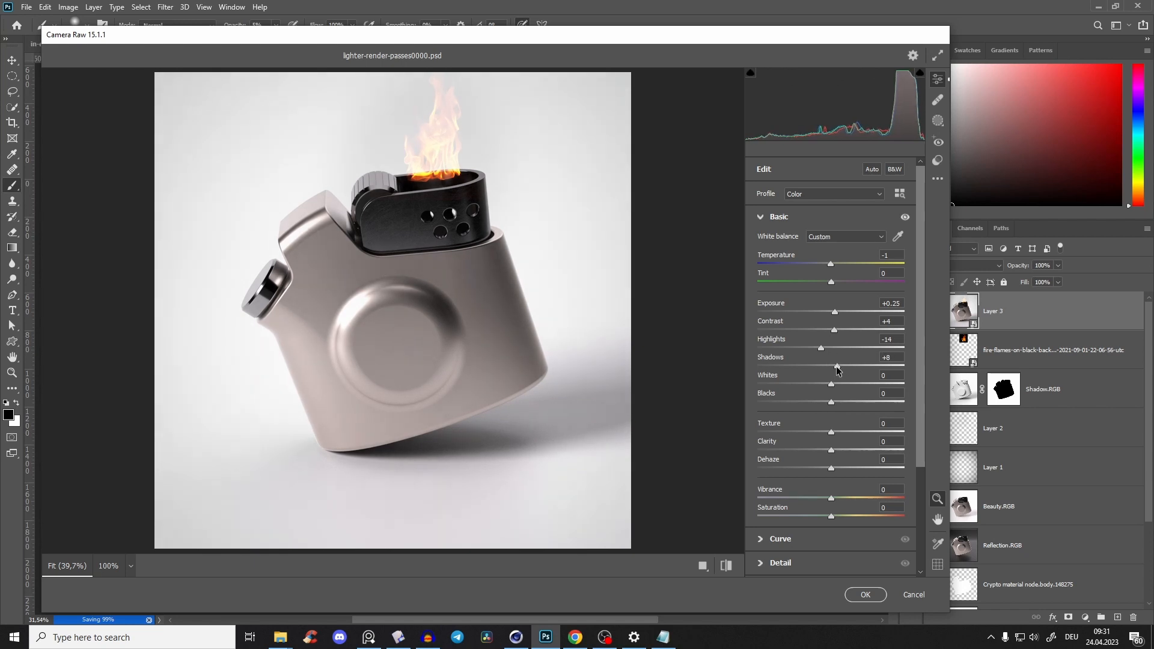
# Step: Set Texture to +18 and Clarity to +7, and inspect the lighter's hood at 100% zoom
pyautogui.moveTo(832, 450); pyautogui.dragTo(837, 451)
pyautogui.moveTo(840, 432)
pyautogui.mouseDown()
pyautogui.moveTo(864, 431)
pyautogui.moveTo(845, 432)
pyautogui.mouseUp()
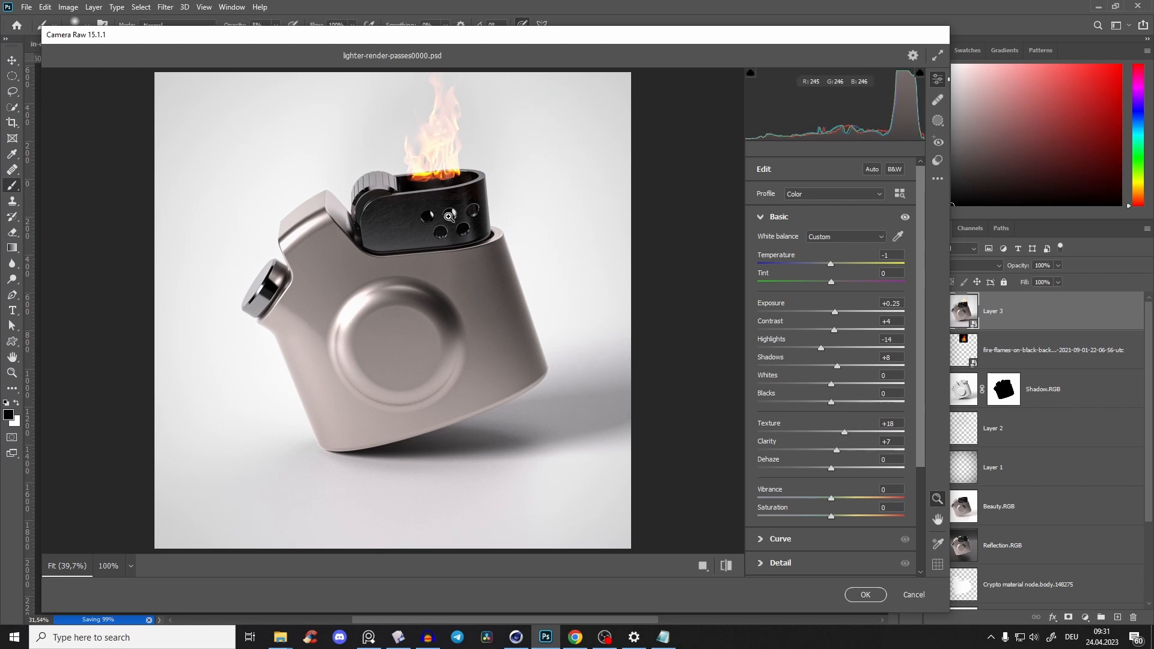
pyautogui.click(383, 214)
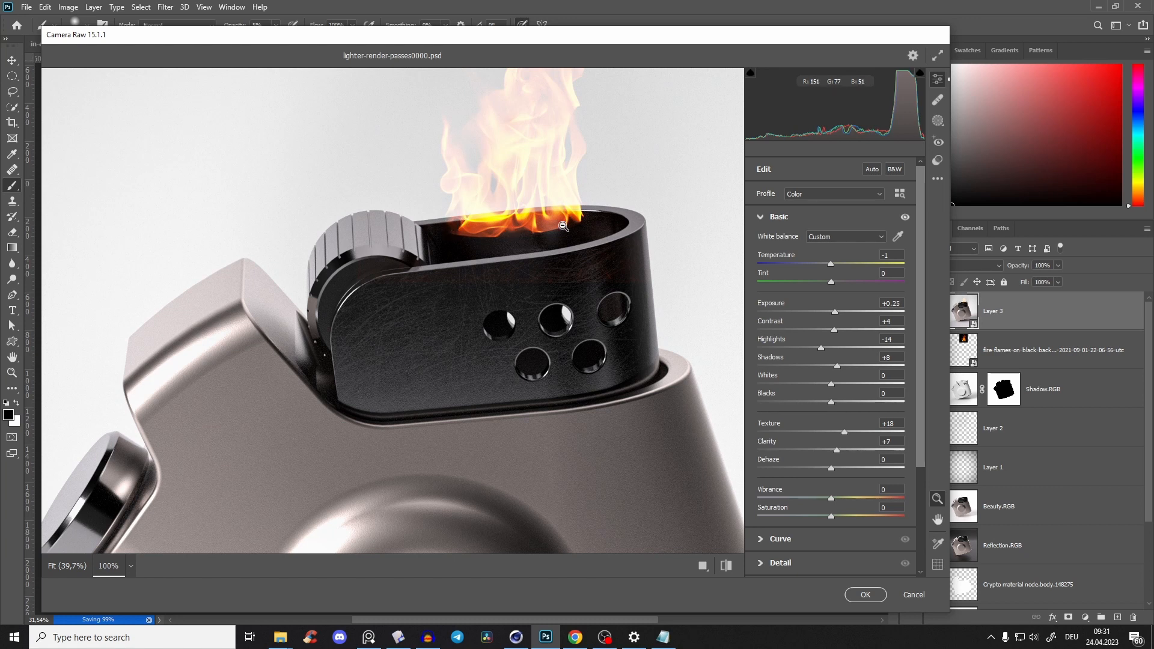
pyautogui.click(505, 242)
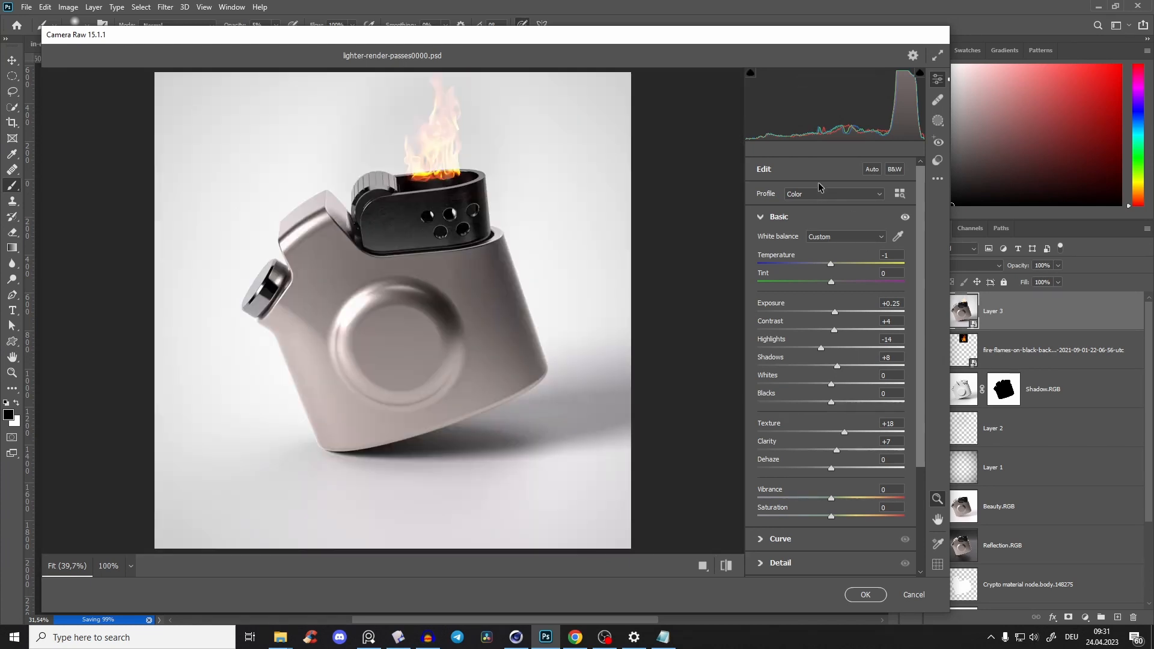
# Step: Add film grain of 11 and a vignetting of -23 with the Highlight Priority style
pyautogui.click(760, 217)
pyautogui.click(765, 387)
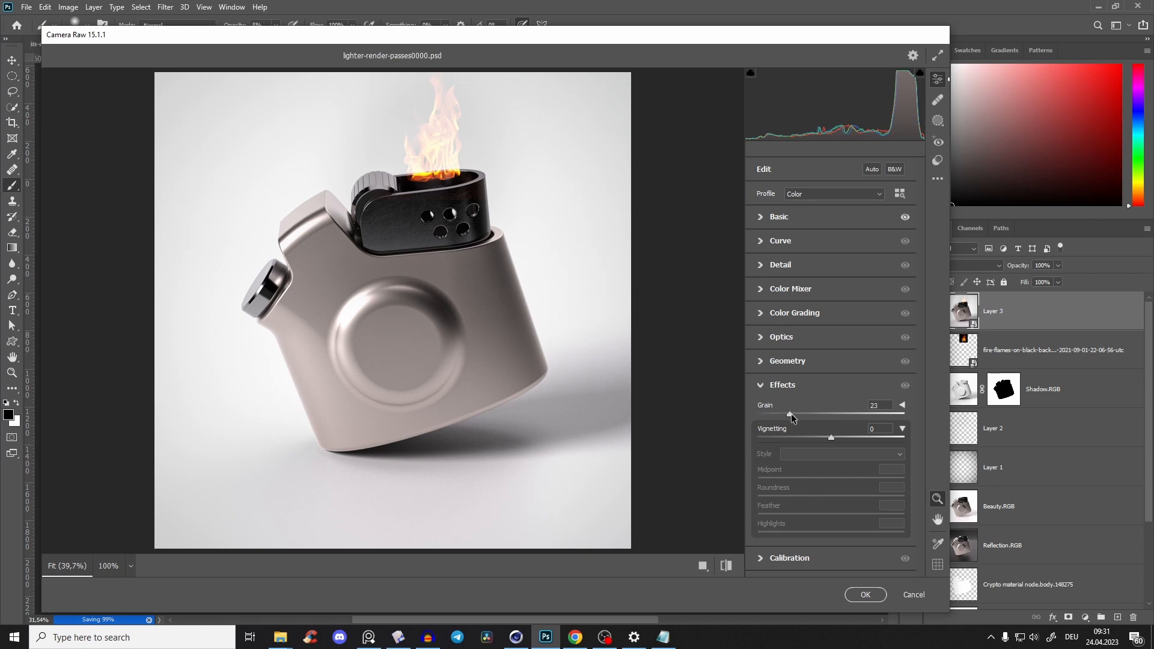
pyautogui.click(437, 262)
pyautogui.moveTo(771, 413)
pyautogui.mouseDown()
pyautogui.moveTo(790, 414)
pyautogui.moveTo(774, 407)
pyautogui.mouseUp()
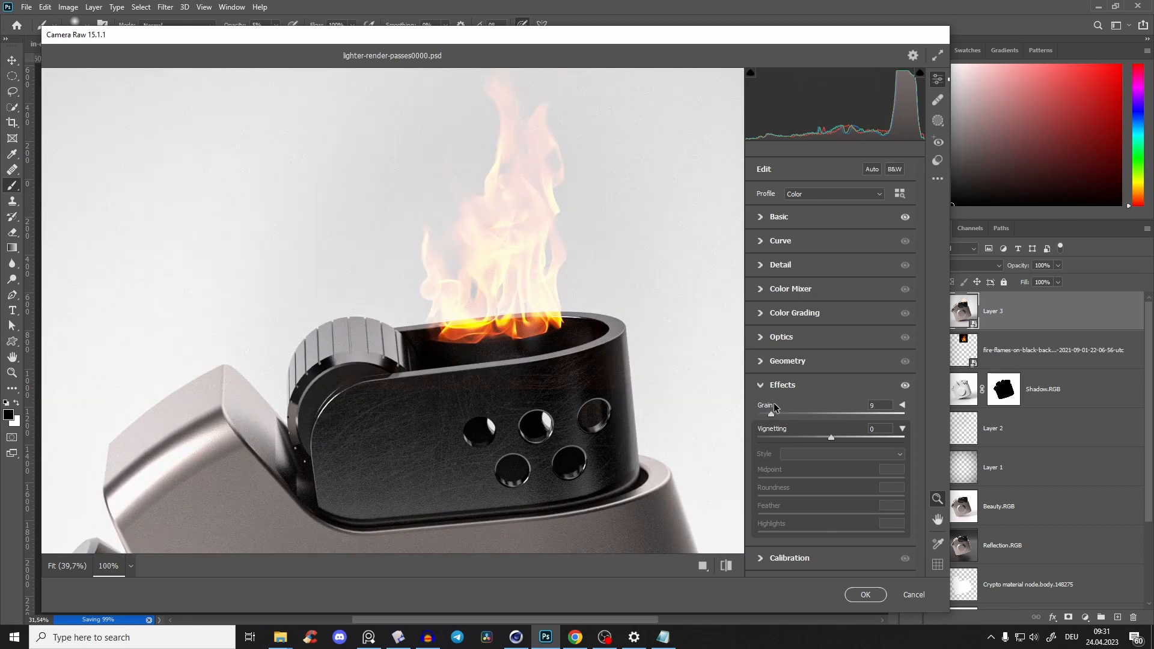
pyautogui.click(540, 316)
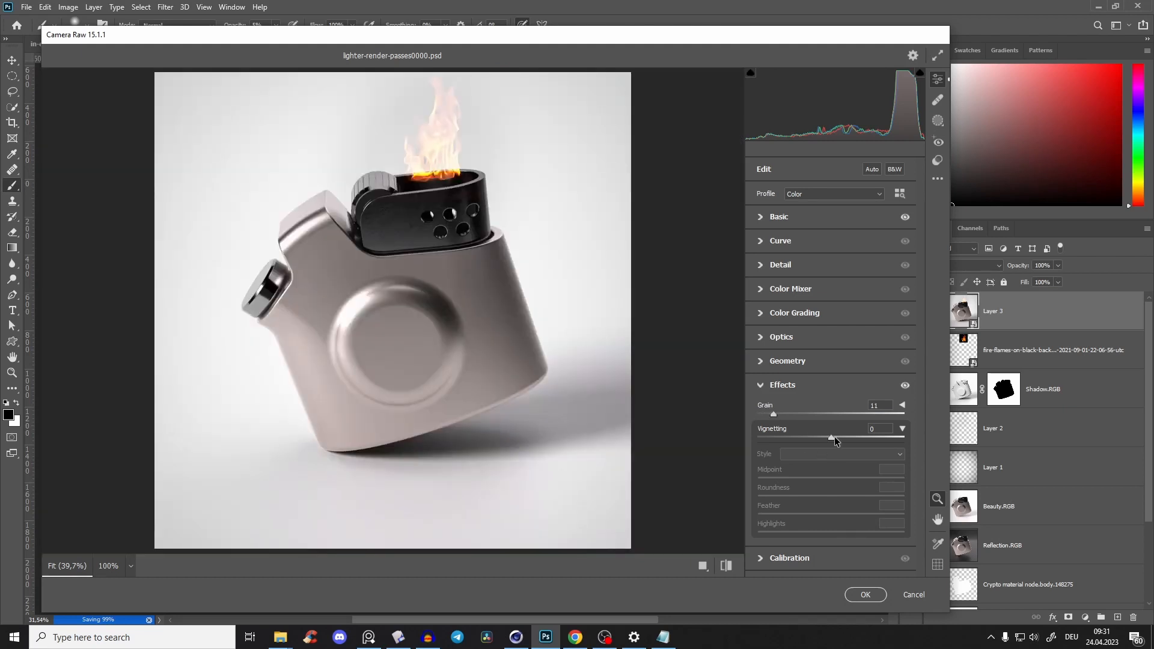
pyautogui.moveTo(835, 441); pyautogui.dragTo(814, 442)
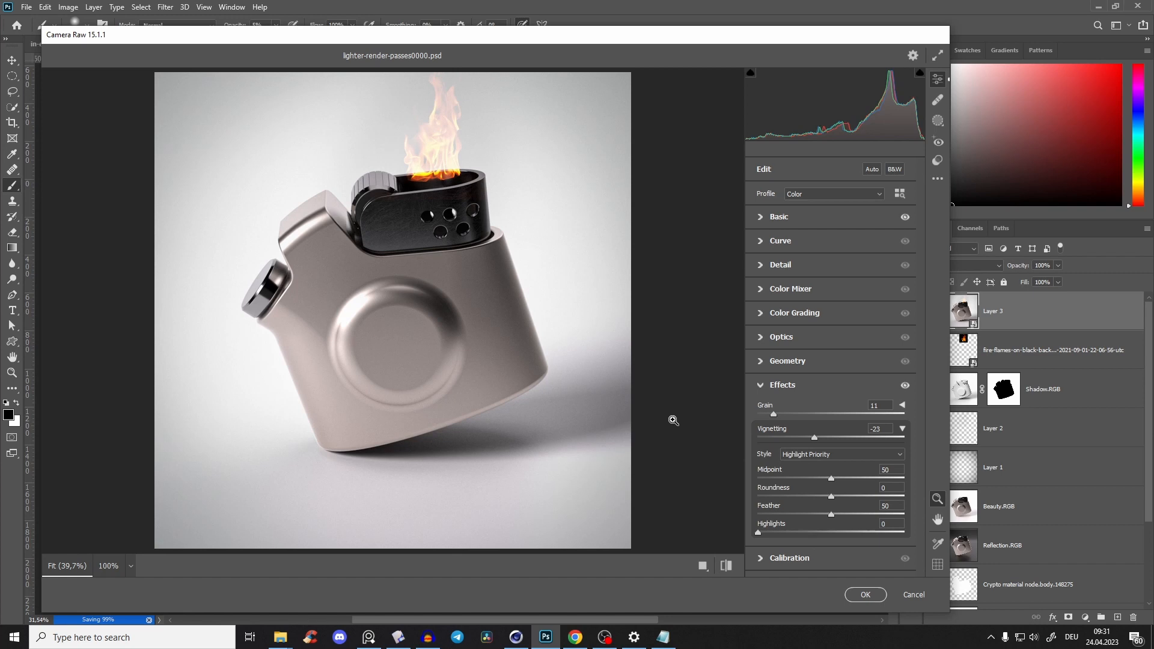
# Step: Compare the graded image with the original and apply the Camera Raw filter to Layer 3
pyautogui.press('p')
pyautogui.click(448, 270)
pyautogui.click(449, 272)
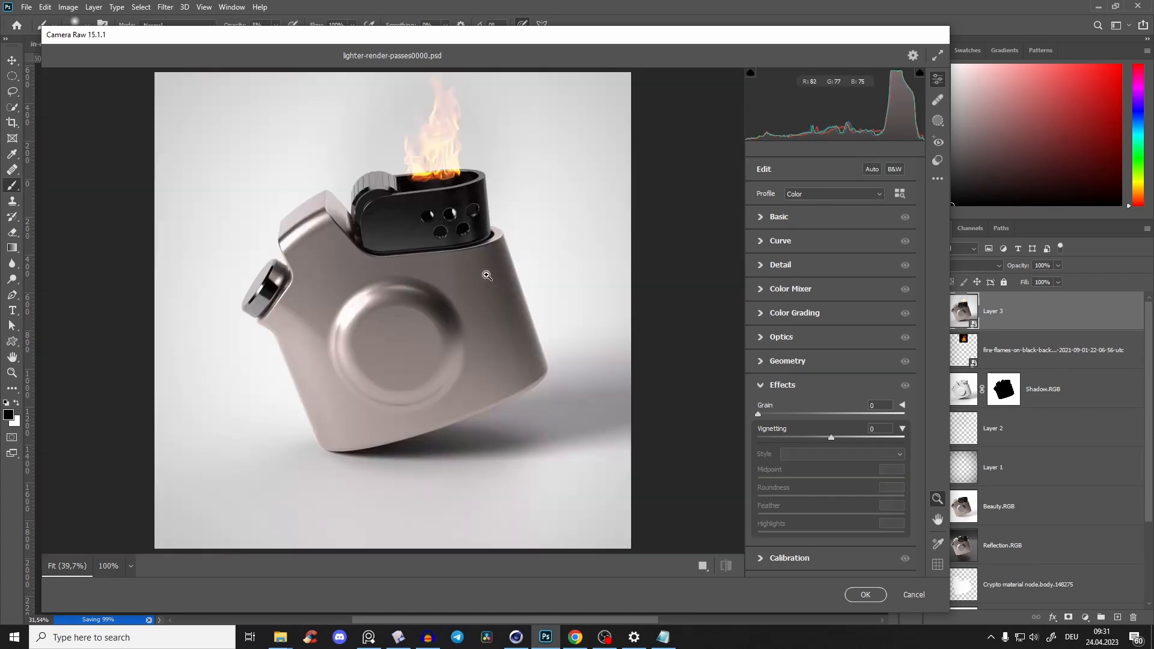
pyautogui.press('p')
pyautogui.press('p')
pyautogui.press('p')
pyautogui.press('p')
pyautogui.press('p')
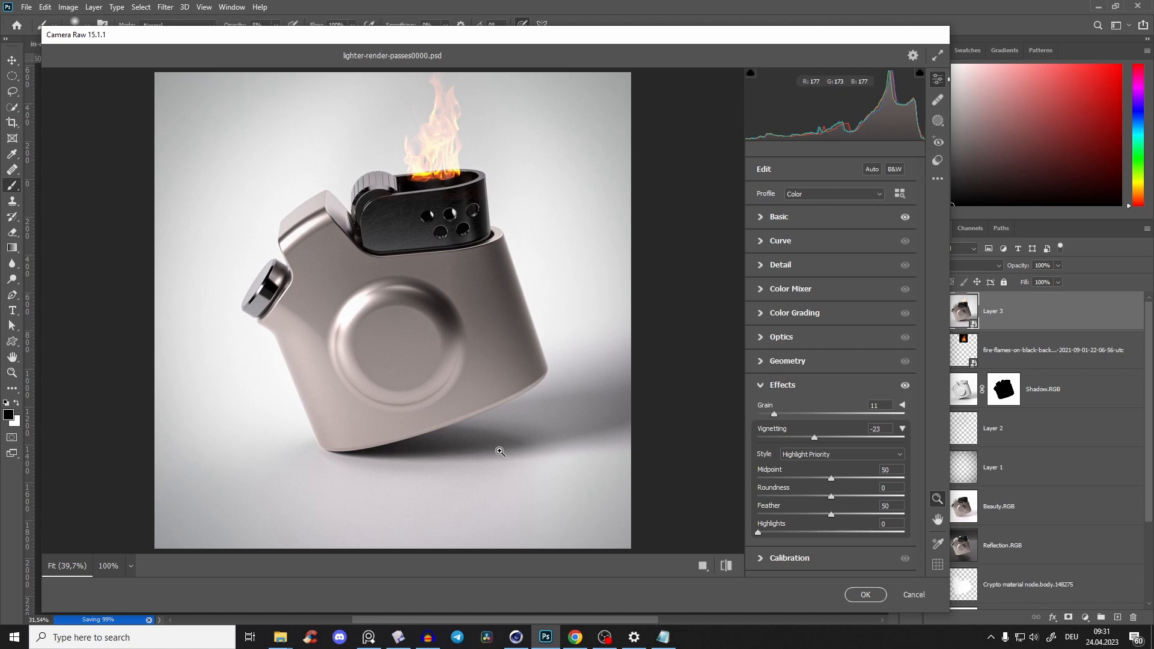
pyautogui.click(874, 596)
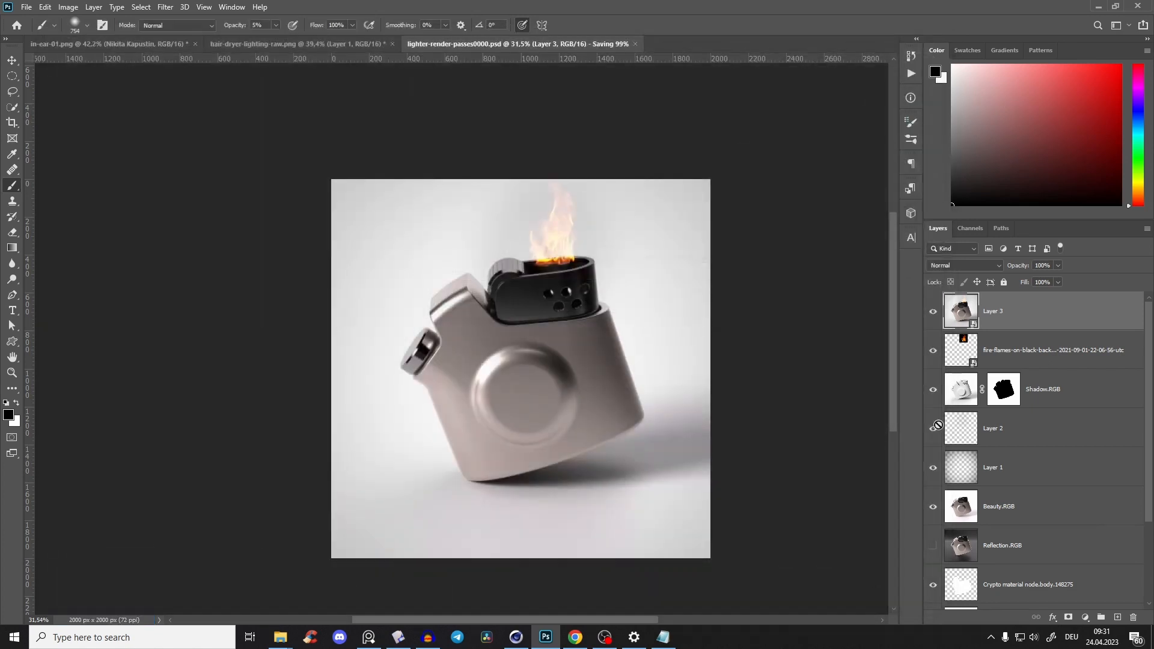
# Step: Compare the composite with and without the graded Layer 3, leaving the layer visible
pyautogui.click(556, 355)
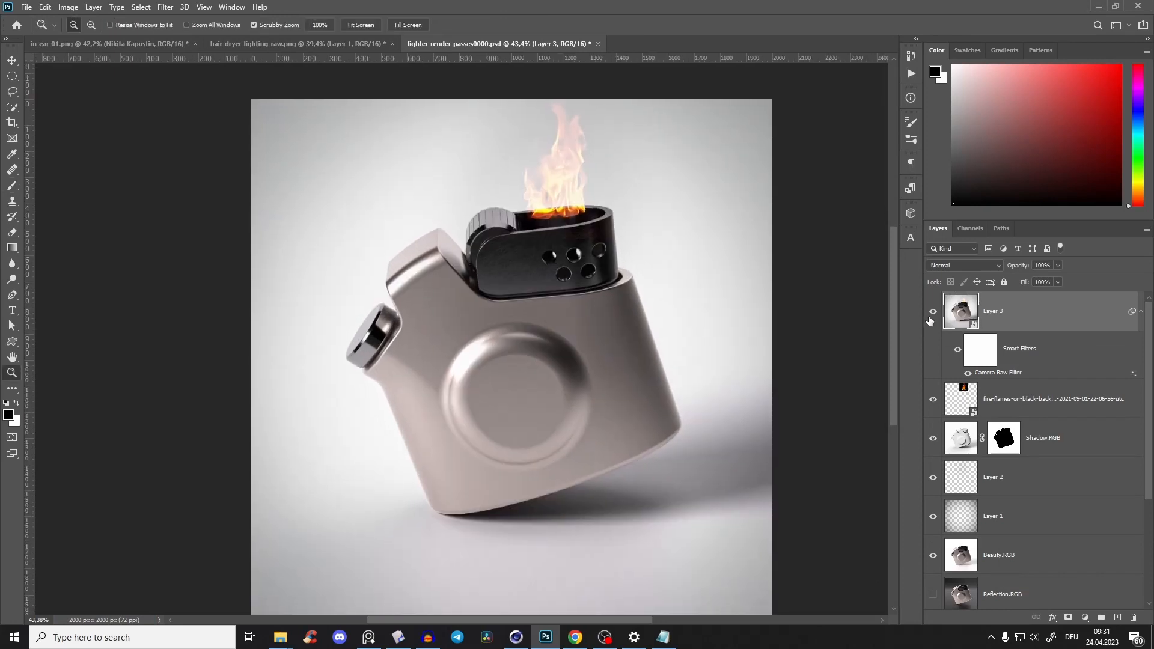
pyautogui.click(931, 316)
pyautogui.click(930, 317)
pyautogui.keyDown('alt'); pyautogui.scroll(-9, 631, 324); pyautogui.keyUp('alt')
pyautogui.keyDown('alt'); pyautogui.scroll(7, 612, 331); pyautogui.keyUp('alt')
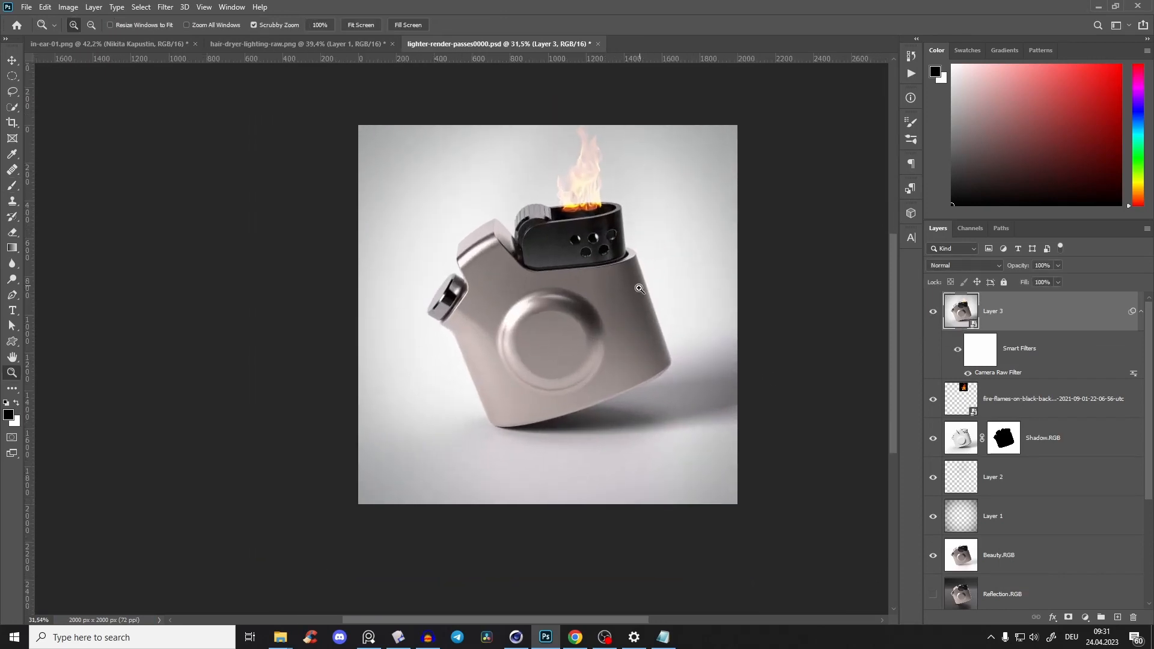
# Step: Bring up the lighter reference image in PureRef and compare its materials, lighting and flame with the finished composite
pyautogui.click(369, 637)
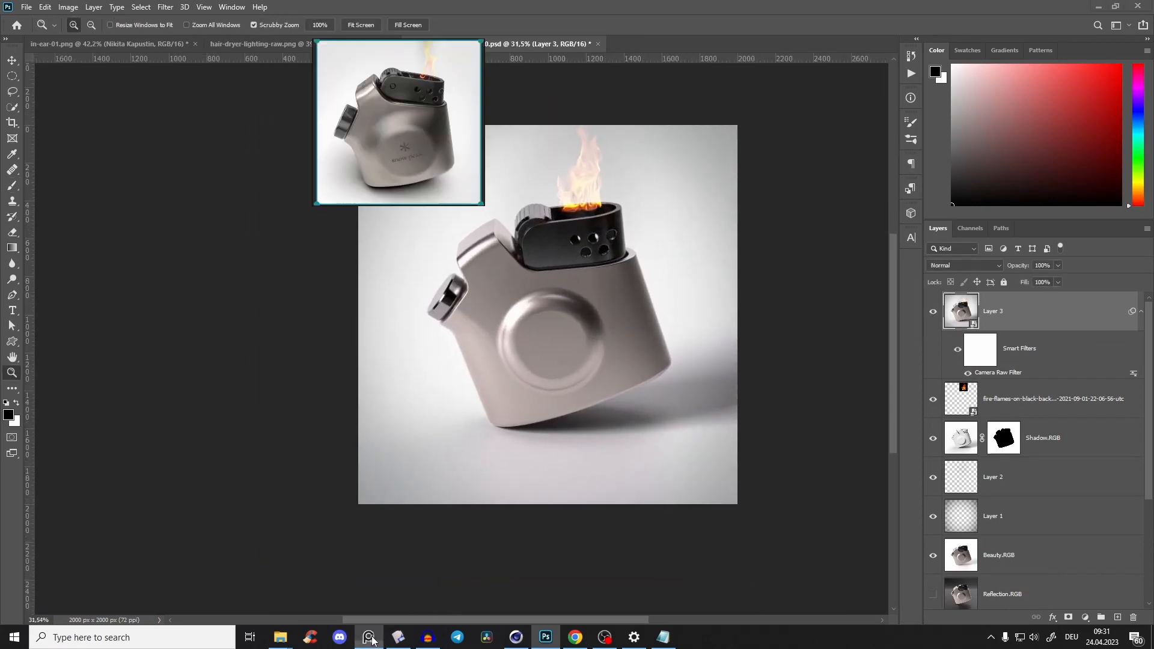
pyautogui.click(614, 284)
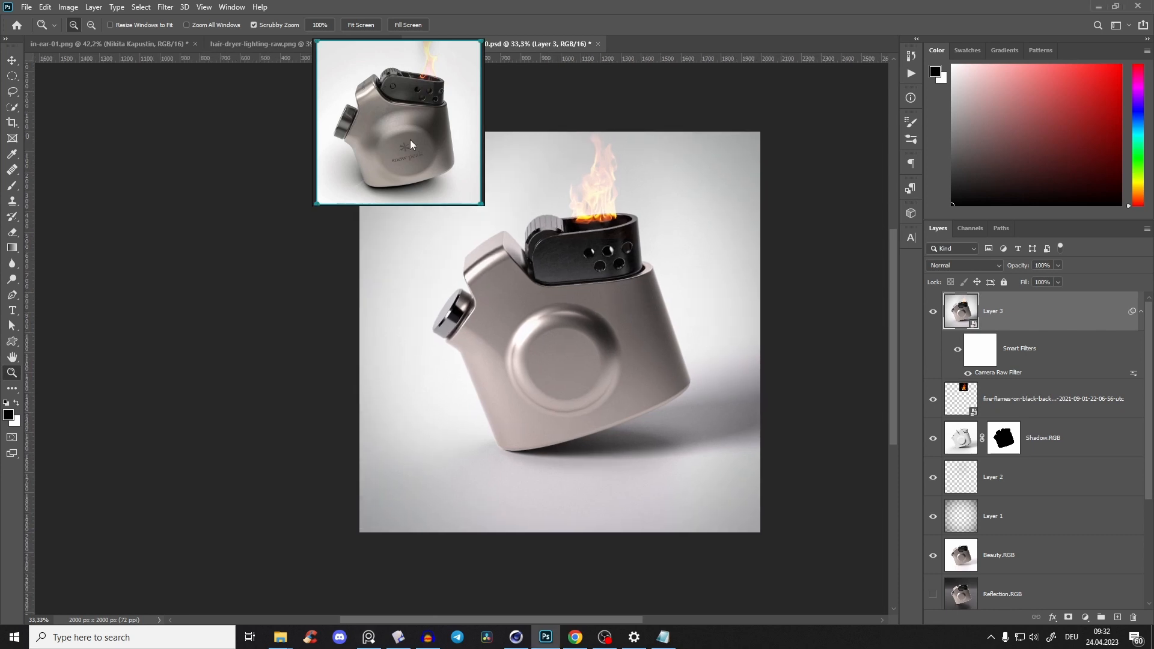
pyautogui.keyDown('alt'); pyautogui.scroll(6, 608, 292); pyautogui.keyUp('alt')
pyautogui.keyDown('alt'); pyautogui.scroll(-8, 607, 298); pyautogui.keyUp('alt')
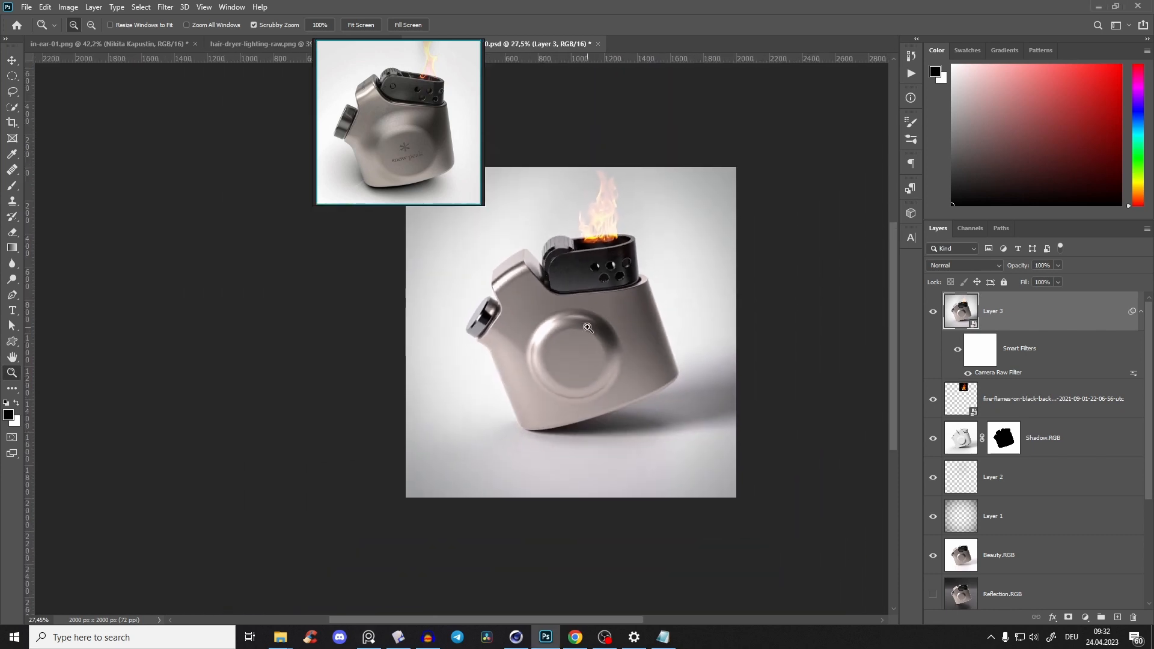
pyautogui.keyDown('alt'); pyautogui.scroll(5, 588, 327); pyautogui.keyUp('alt')
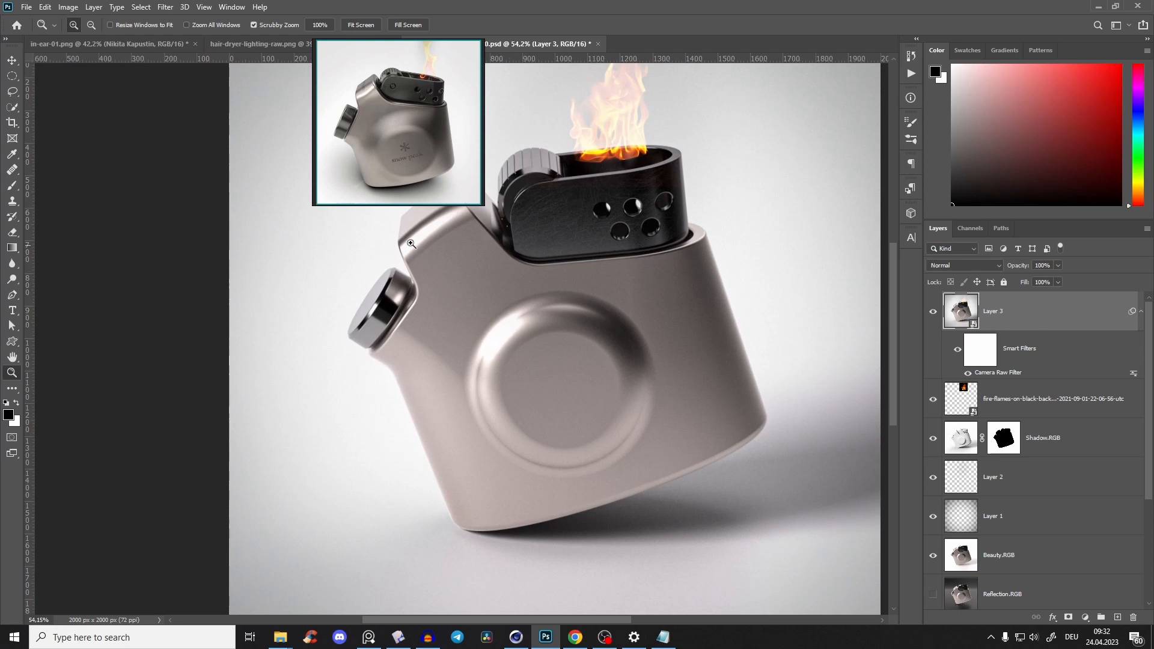
pyautogui.keyDown('alt'); pyautogui.scroll(-5, 535, 337); pyautogui.keyUp('alt')
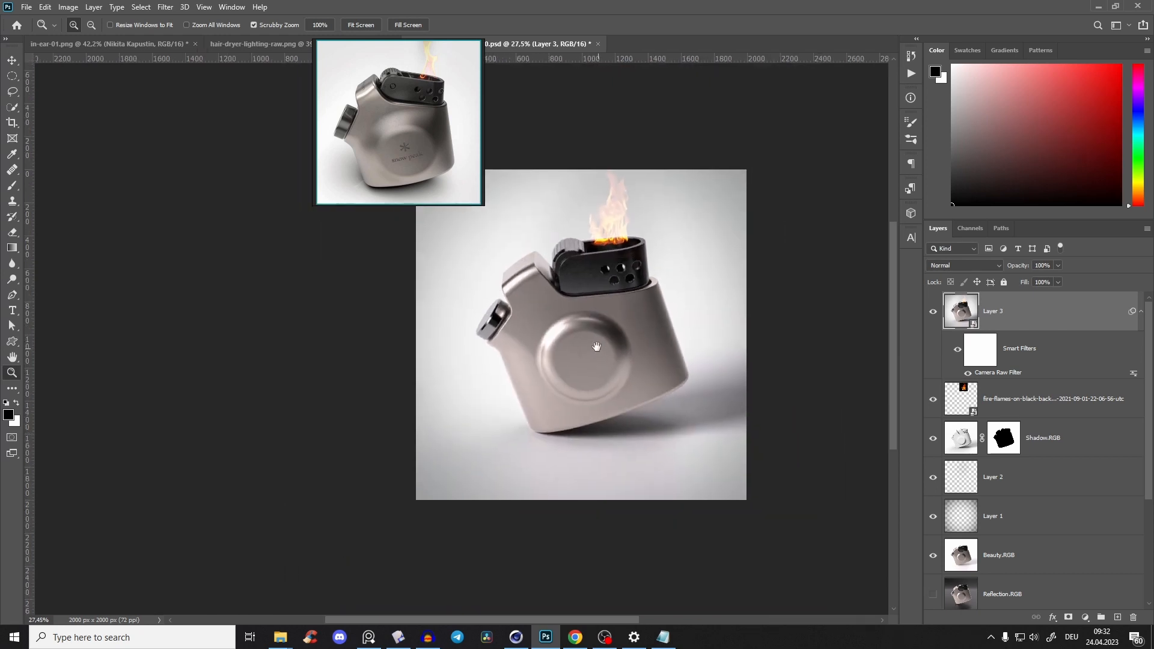
pyautogui.keyDown('alt'); pyautogui.scroll(4, 601, 384); pyautogui.keyUp('alt')
pyautogui.keyDown('alt'); pyautogui.scroll(-4, 601, 384); pyautogui.keyUp('alt')
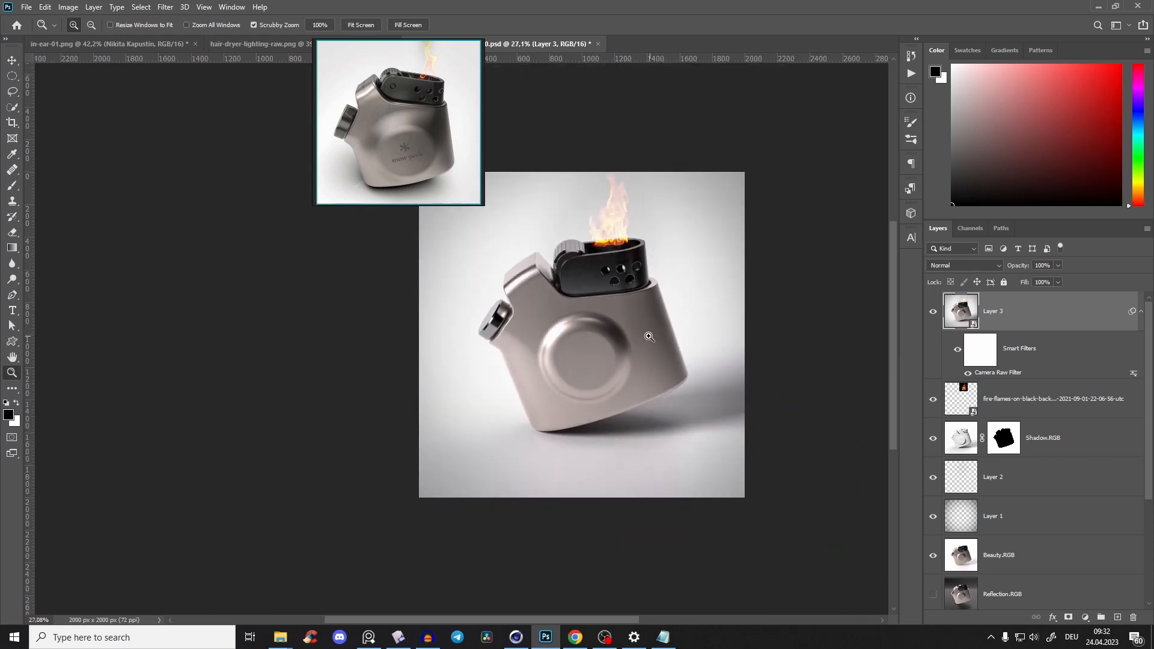
pyautogui.keyDown('alt'); pyautogui.scroll(2, 649, 336); pyautogui.keyUp('alt')
pyautogui.keyDown('alt'); pyautogui.scroll(-4, 646, 227); pyautogui.keyUp('alt')
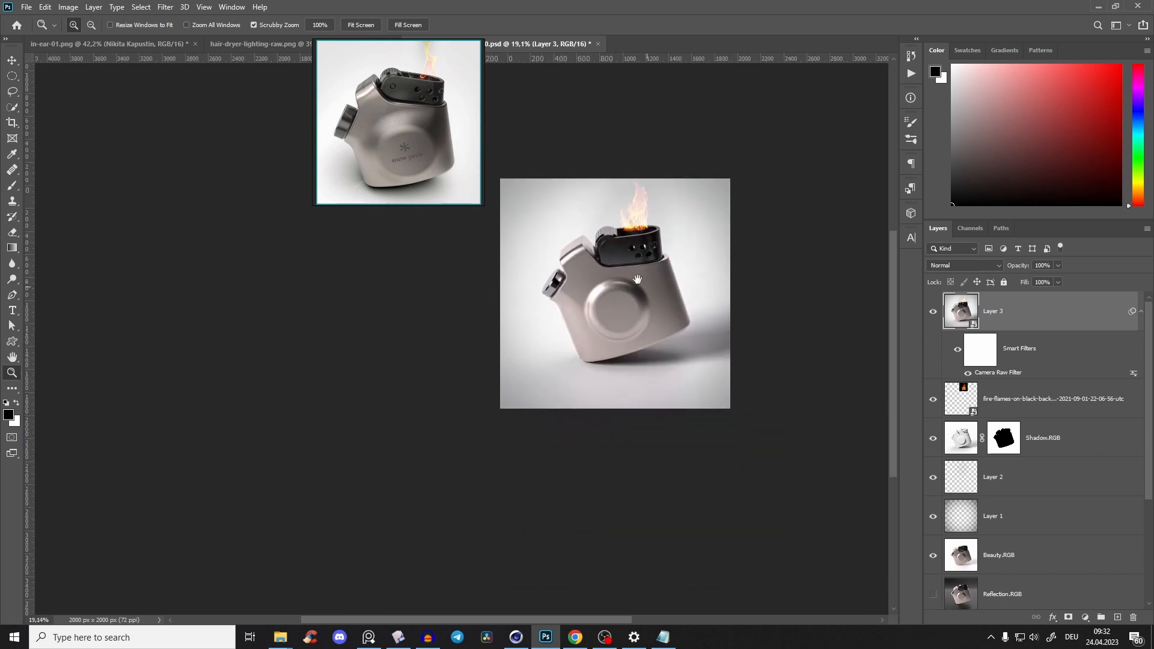
pyautogui.keyDown('alt'); pyautogui.scroll(2, 589, 269); pyautogui.keyUp('alt')
pyautogui.moveTo(618, 275); pyautogui.dragTo(628, 318)
pyautogui.keyDown('alt'); pyautogui.scroll(4, 628, 319); pyautogui.keyUp('alt')
pyautogui.moveTo(686, 348); pyautogui.dragTo(660, 281)
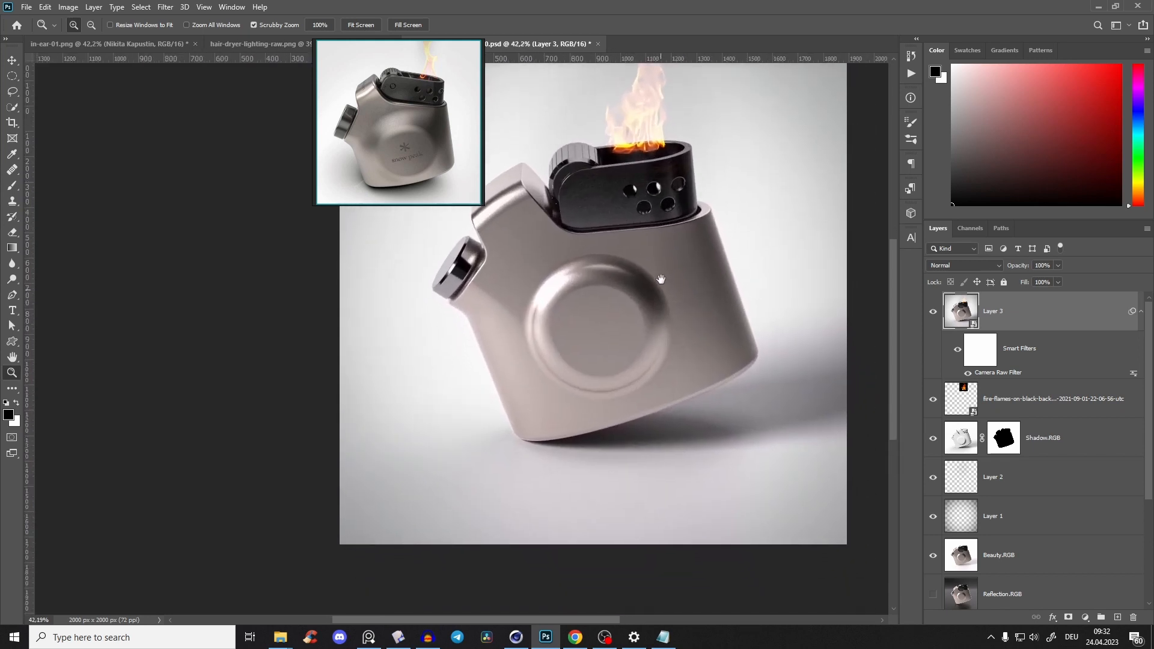
pyautogui.keyDown('alt'); pyautogui.scroll(-5, 650, 302); pyautogui.keyUp('alt')
pyautogui.moveTo(644, 321); pyautogui.dragTo(610, 351)
pyautogui.keyDown('alt'); pyautogui.scroll(5, 645, 290); pyautogui.keyUp('alt')
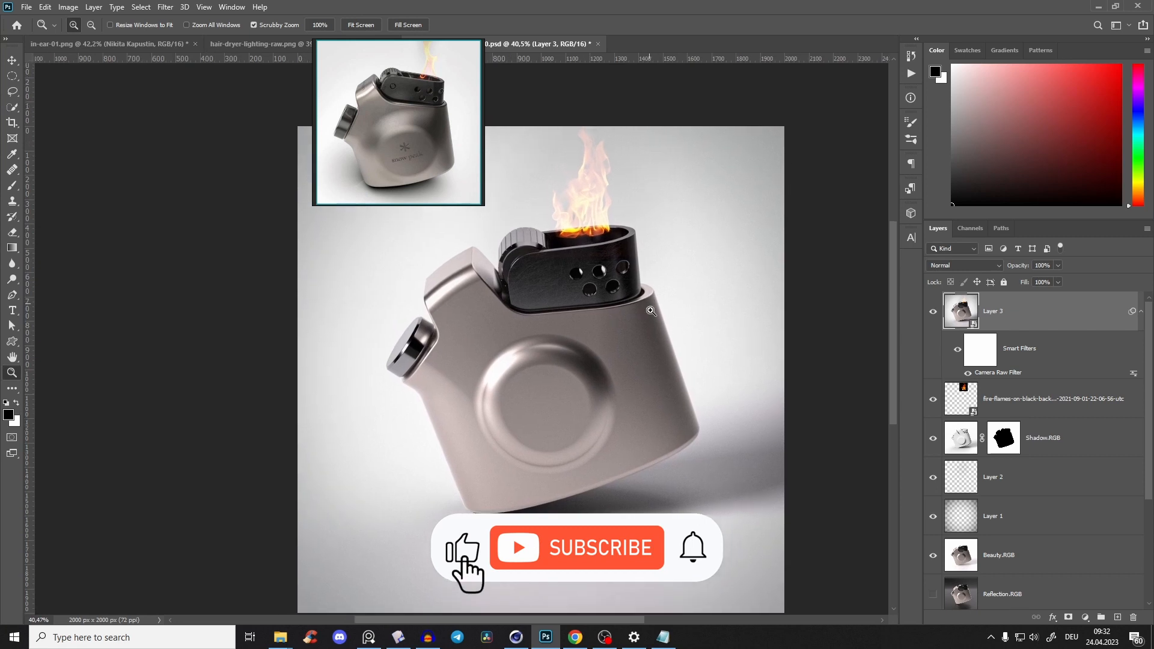
pyautogui.keyDown('alt'); pyautogui.scroll(-6, 609, 335); pyautogui.keyUp('alt')
pyautogui.keyDown('alt'); pyautogui.scroll(4, 609, 334); pyautogui.keyUp('alt')
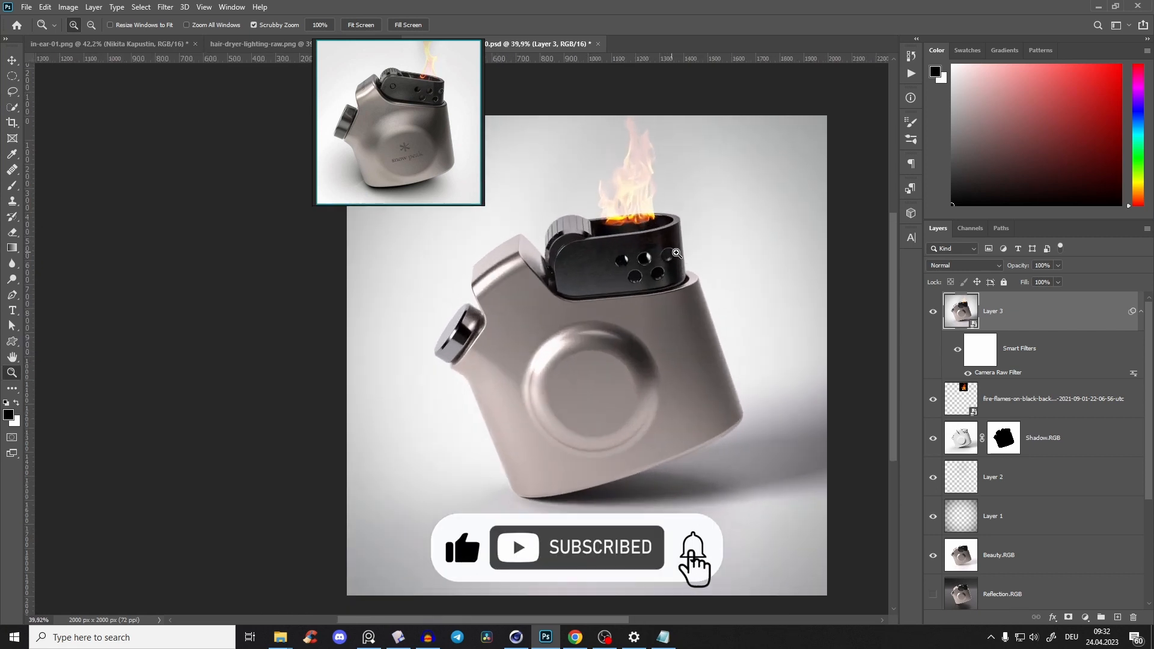
pyautogui.keyDown('alt'); pyautogui.scroll(-5, 625, 312); pyautogui.keyUp('alt')
pyautogui.keyDown('alt'); pyautogui.scroll(4, 640, 289); pyautogui.keyUp('alt')
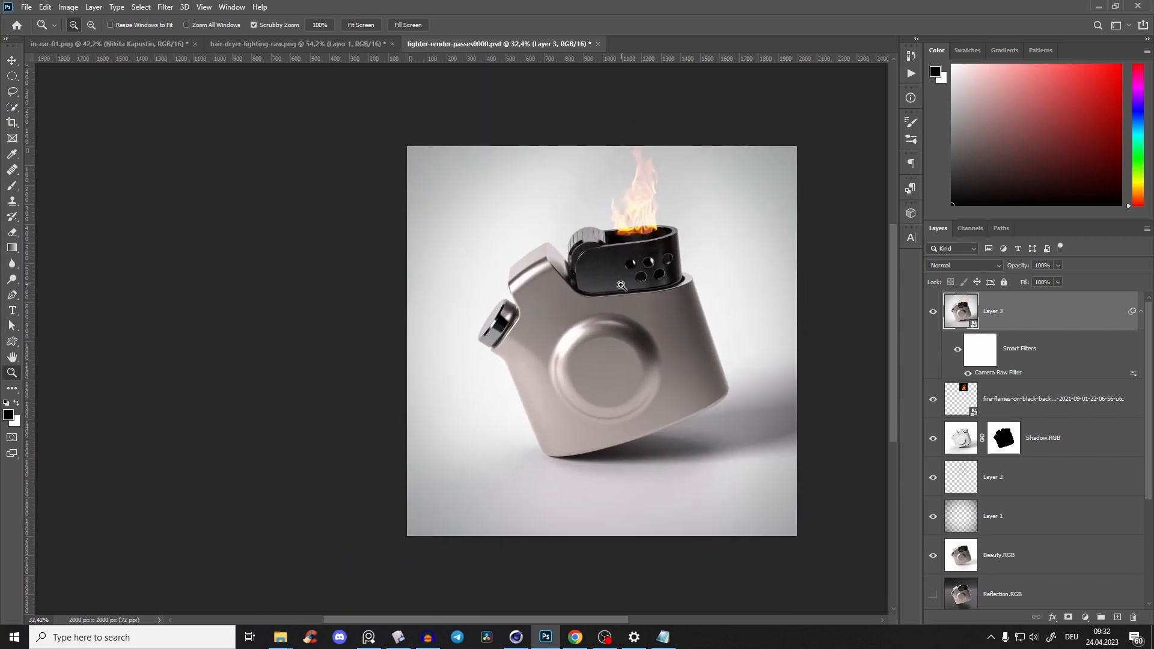
pyautogui.moveTo(568, 247); pyautogui.dragTo(509, 241)
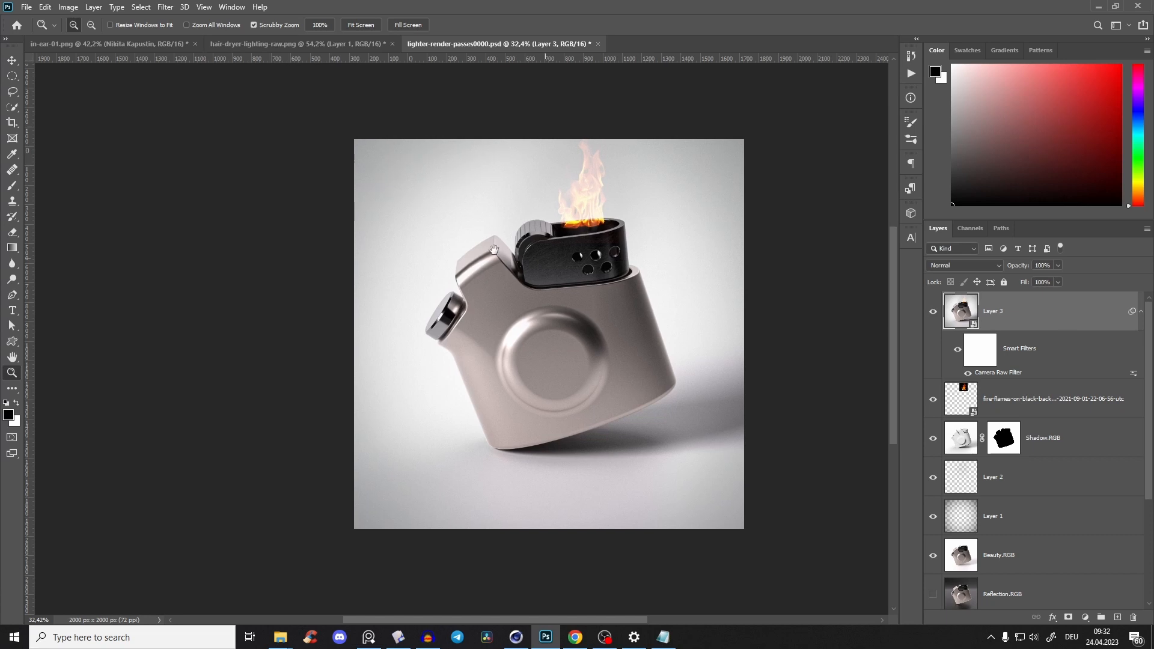
# Step: Examine the metal reflections in hair-dryer-lighting-raw.png, and return to the lighter document for a final look
pyautogui.click(344, 45)
pyautogui.keyDown('alt'); pyautogui.scroll(-4, 574, 221); pyautogui.keyUp('alt')
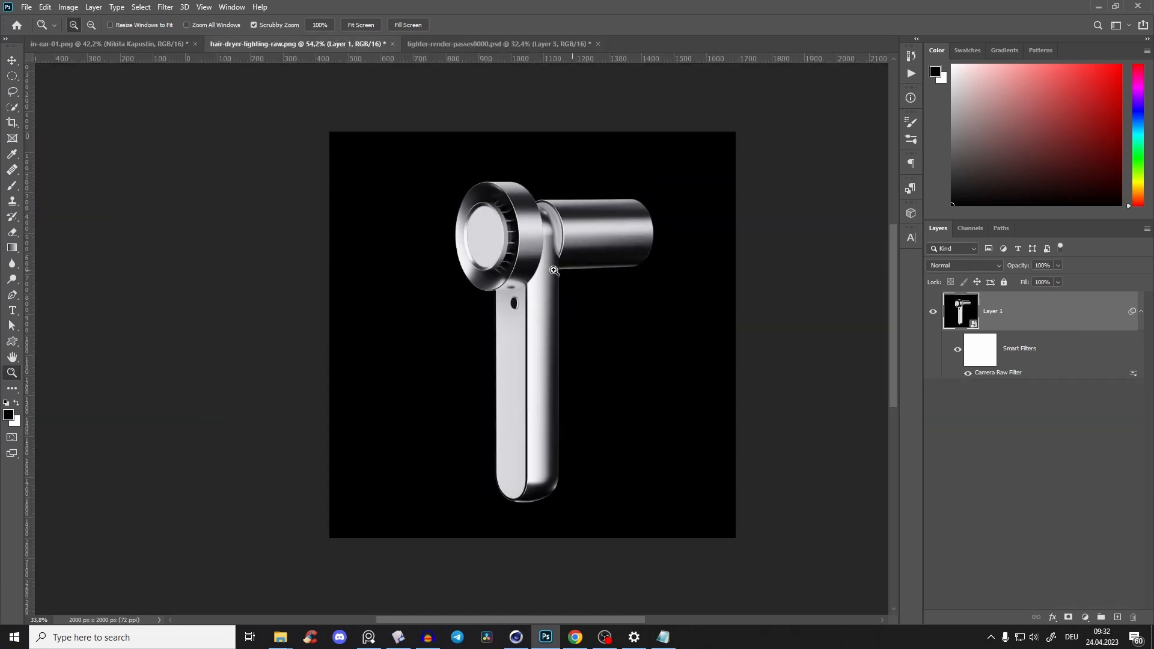
pyautogui.keyDown('alt'); pyautogui.scroll(6, 573, 221); pyautogui.keyUp('alt')
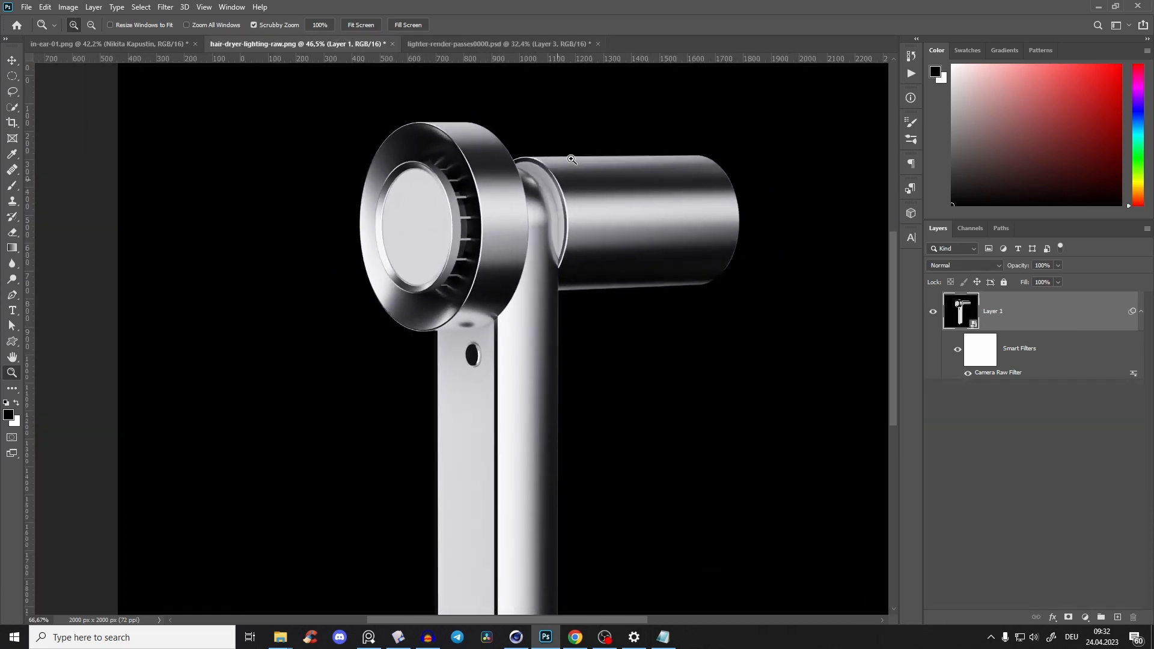
pyautogui.keyDown('alt'); pyautogui.scroll(-3, 578, 218); pyautogui.keyUp('alt')
pyautogui.keyDown('alt'); pyautogui.scroll(2, 578, 218); pyautogui.keyUp('alt')
pyautogui.keyDown('alt'); pyautogui.scroll(-4, 598, 199); pyautogui.keyUp('alt')
pyautogui.hotkey('ctrl', 'Tab')
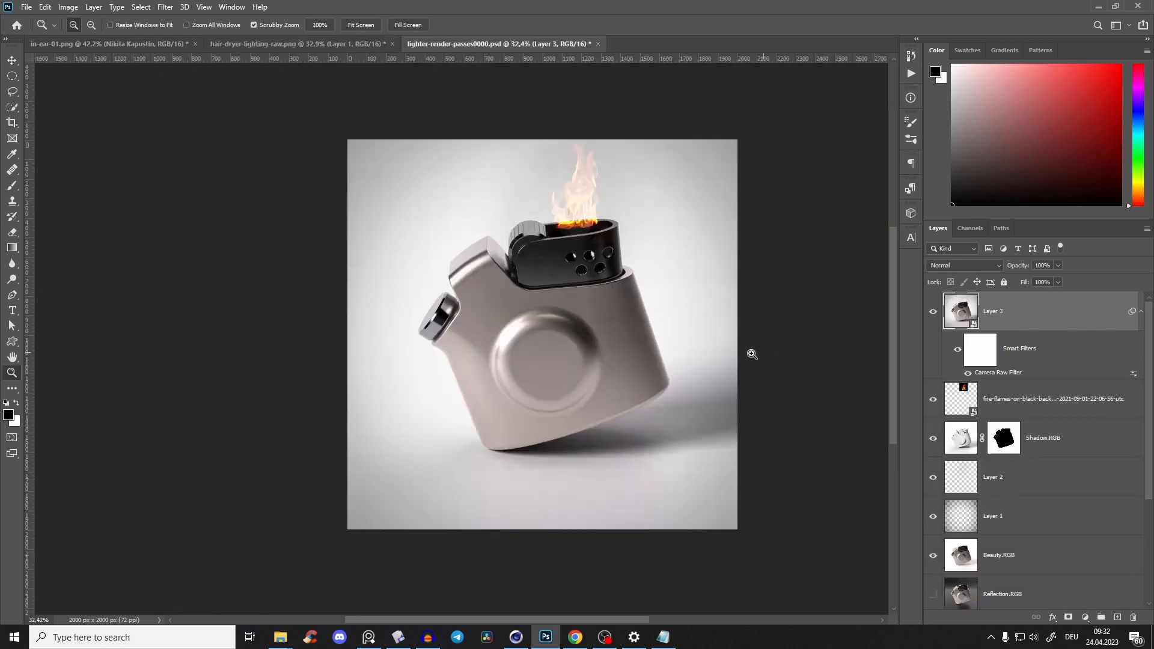
pyautogui.keyDown('alt'); pyautogui.scroll(4, 556, 285); pyautogui.keyUp('alt')
pyautogui.keyDown('alt'); pyautogui.scroll(-2, 583, 303); pyautogui.keyUp('alt')
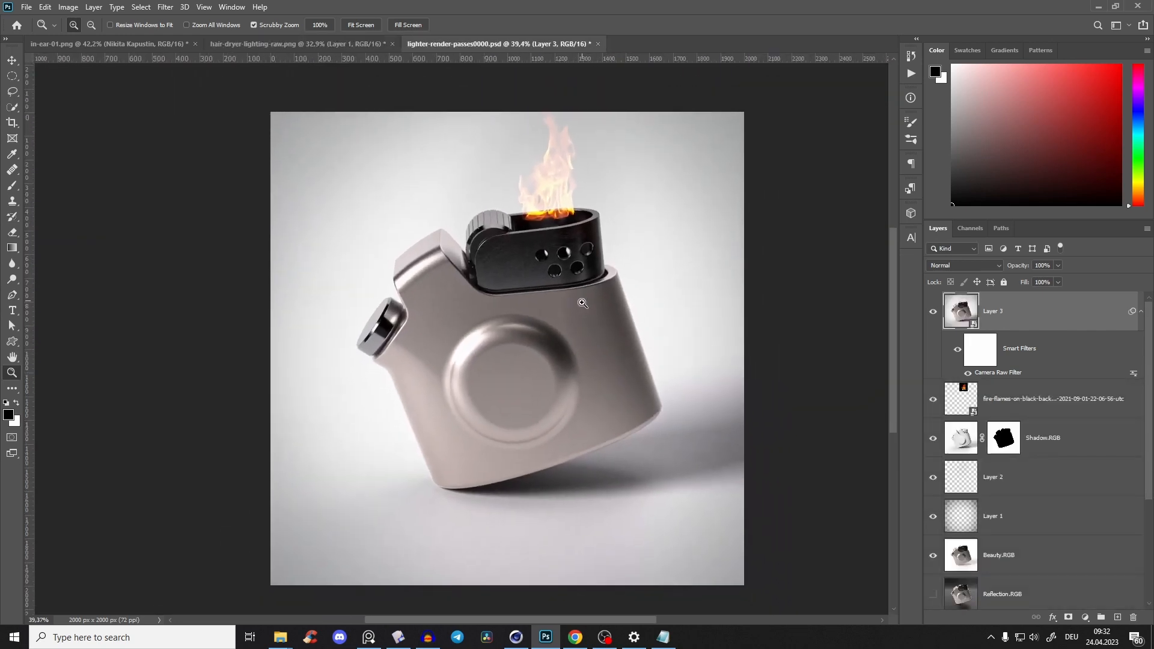